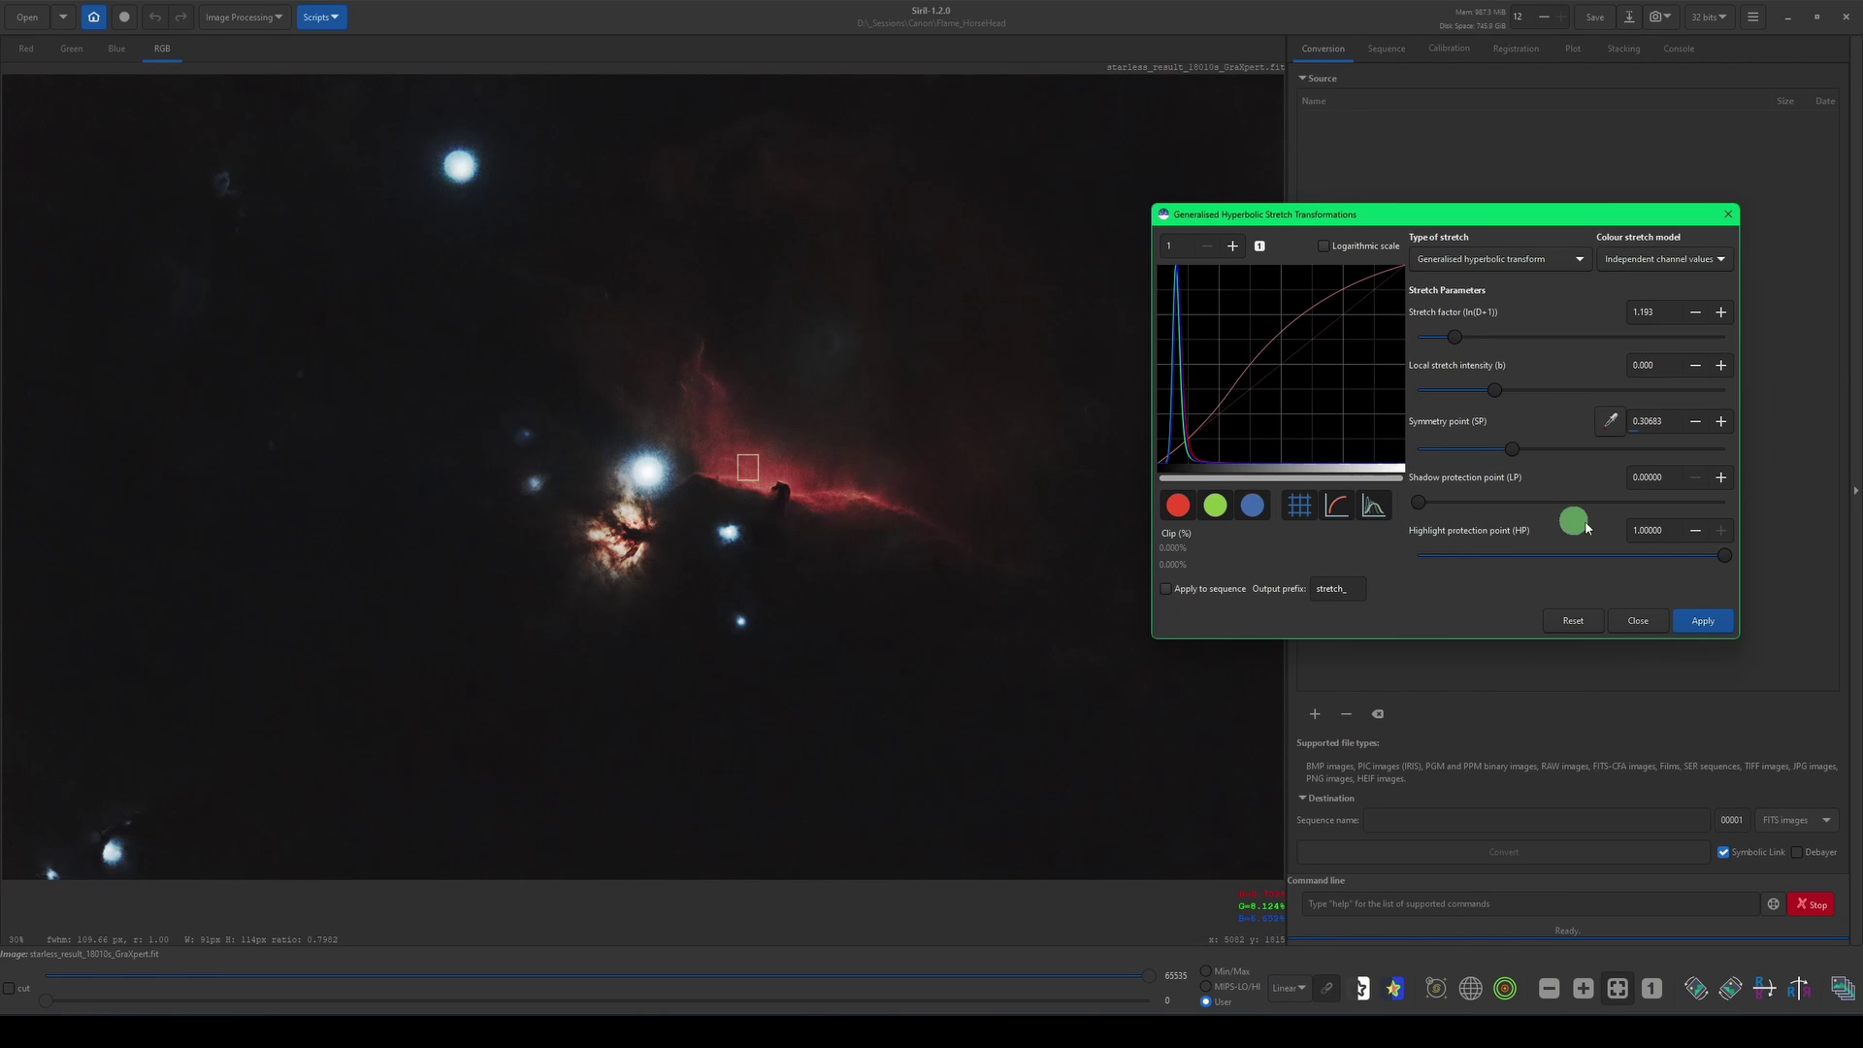
Close the hyperbolic stretch settings and split the starless image into RGB channels named R, G and B.
click(1639, 620)
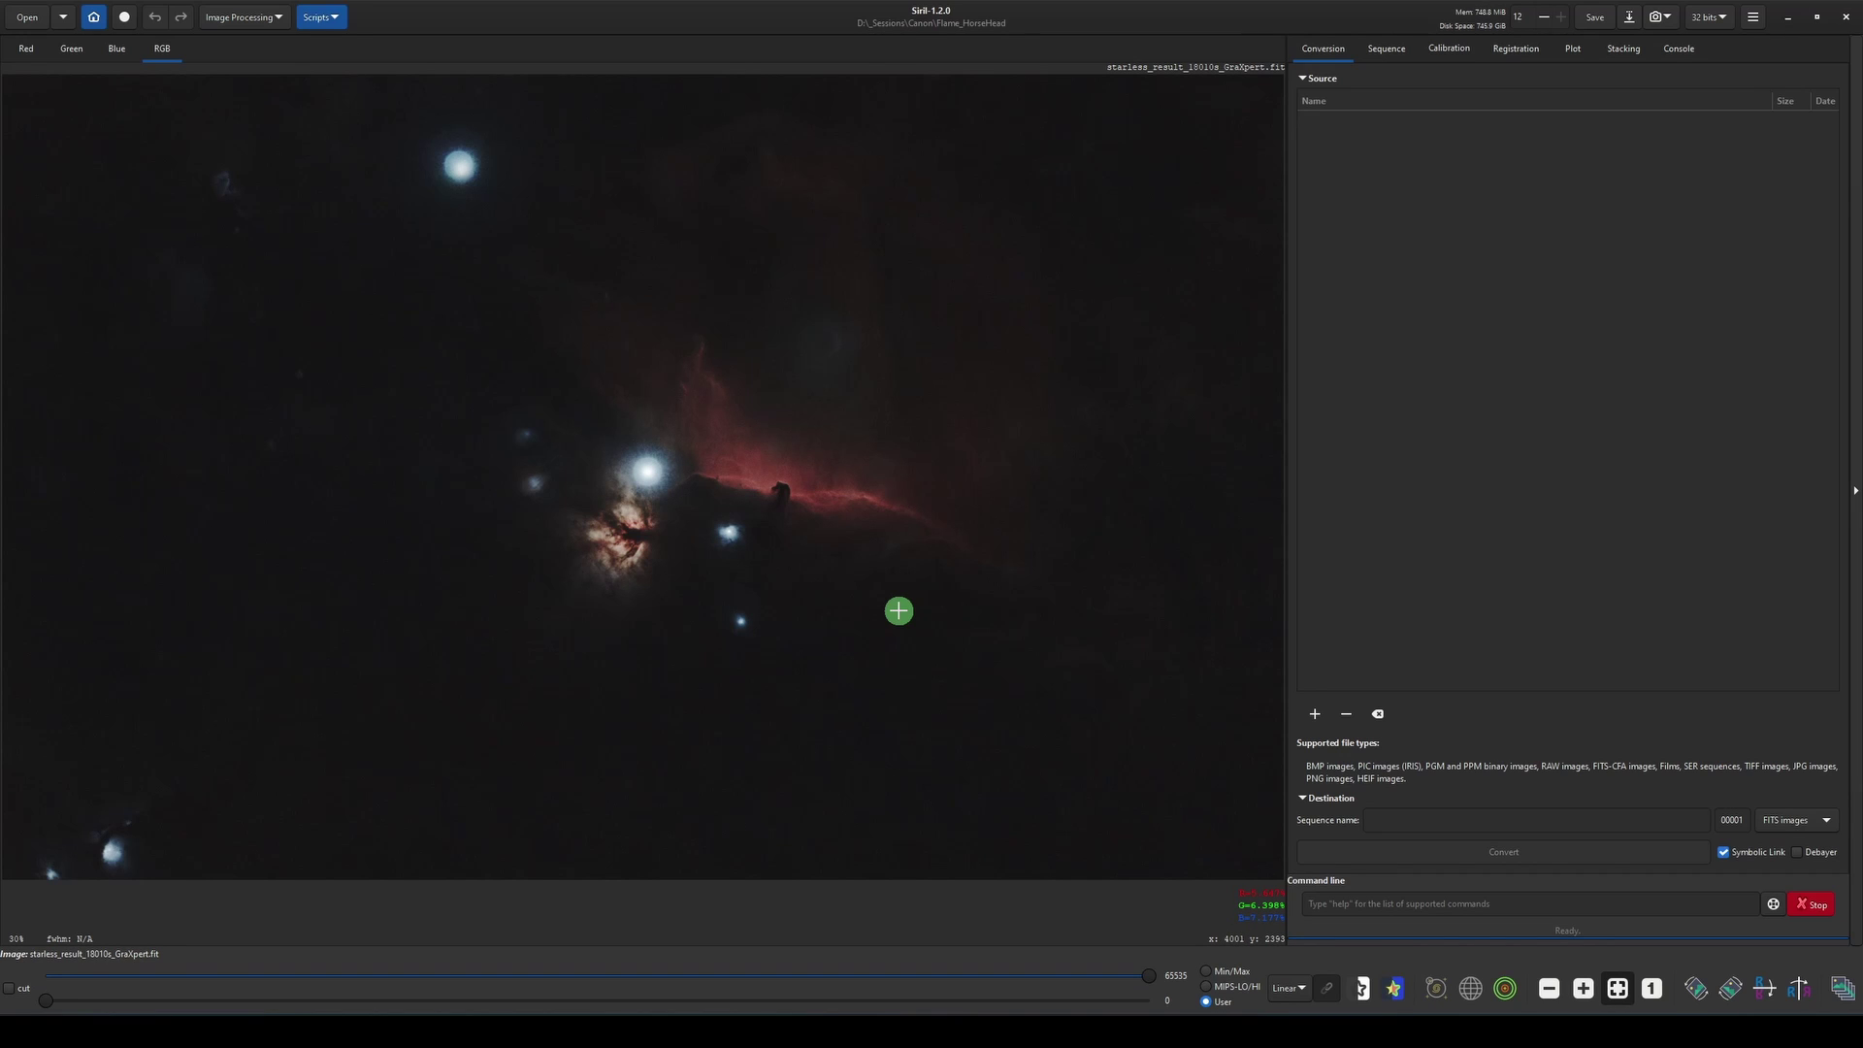
click(272, 19)
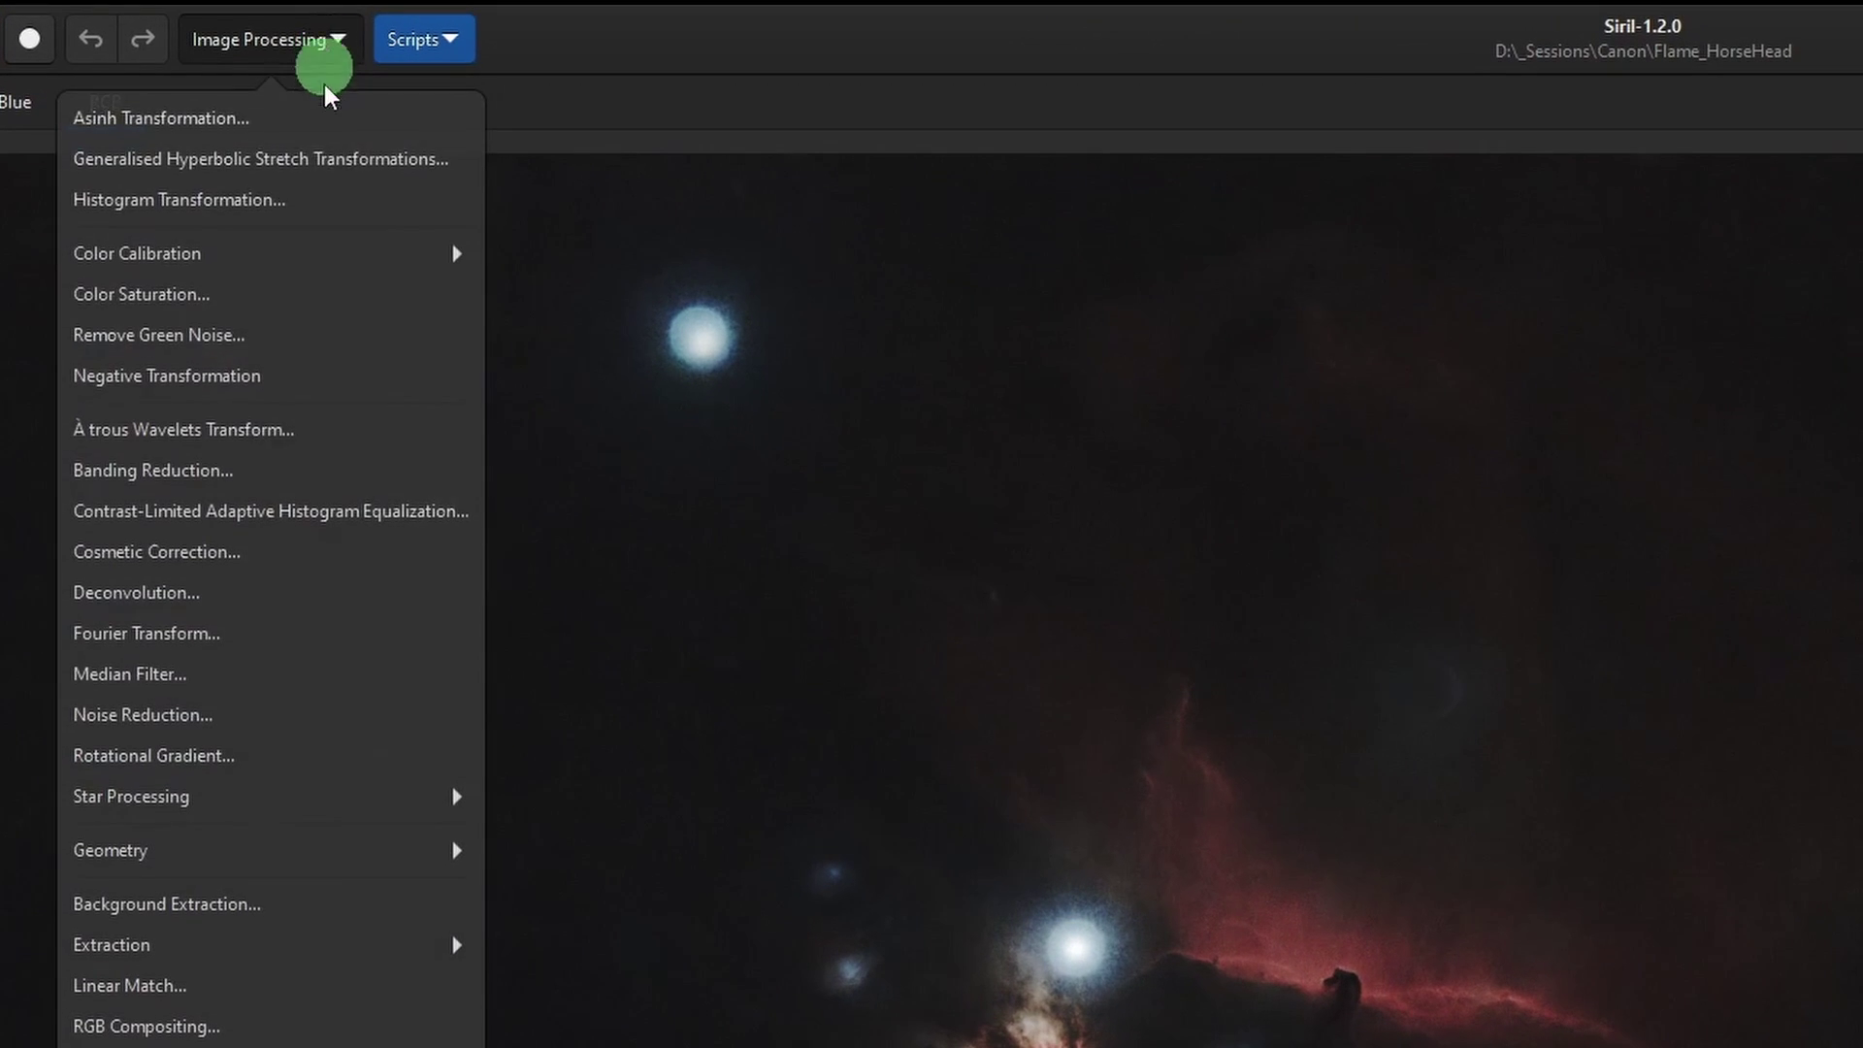
click(218, 945)
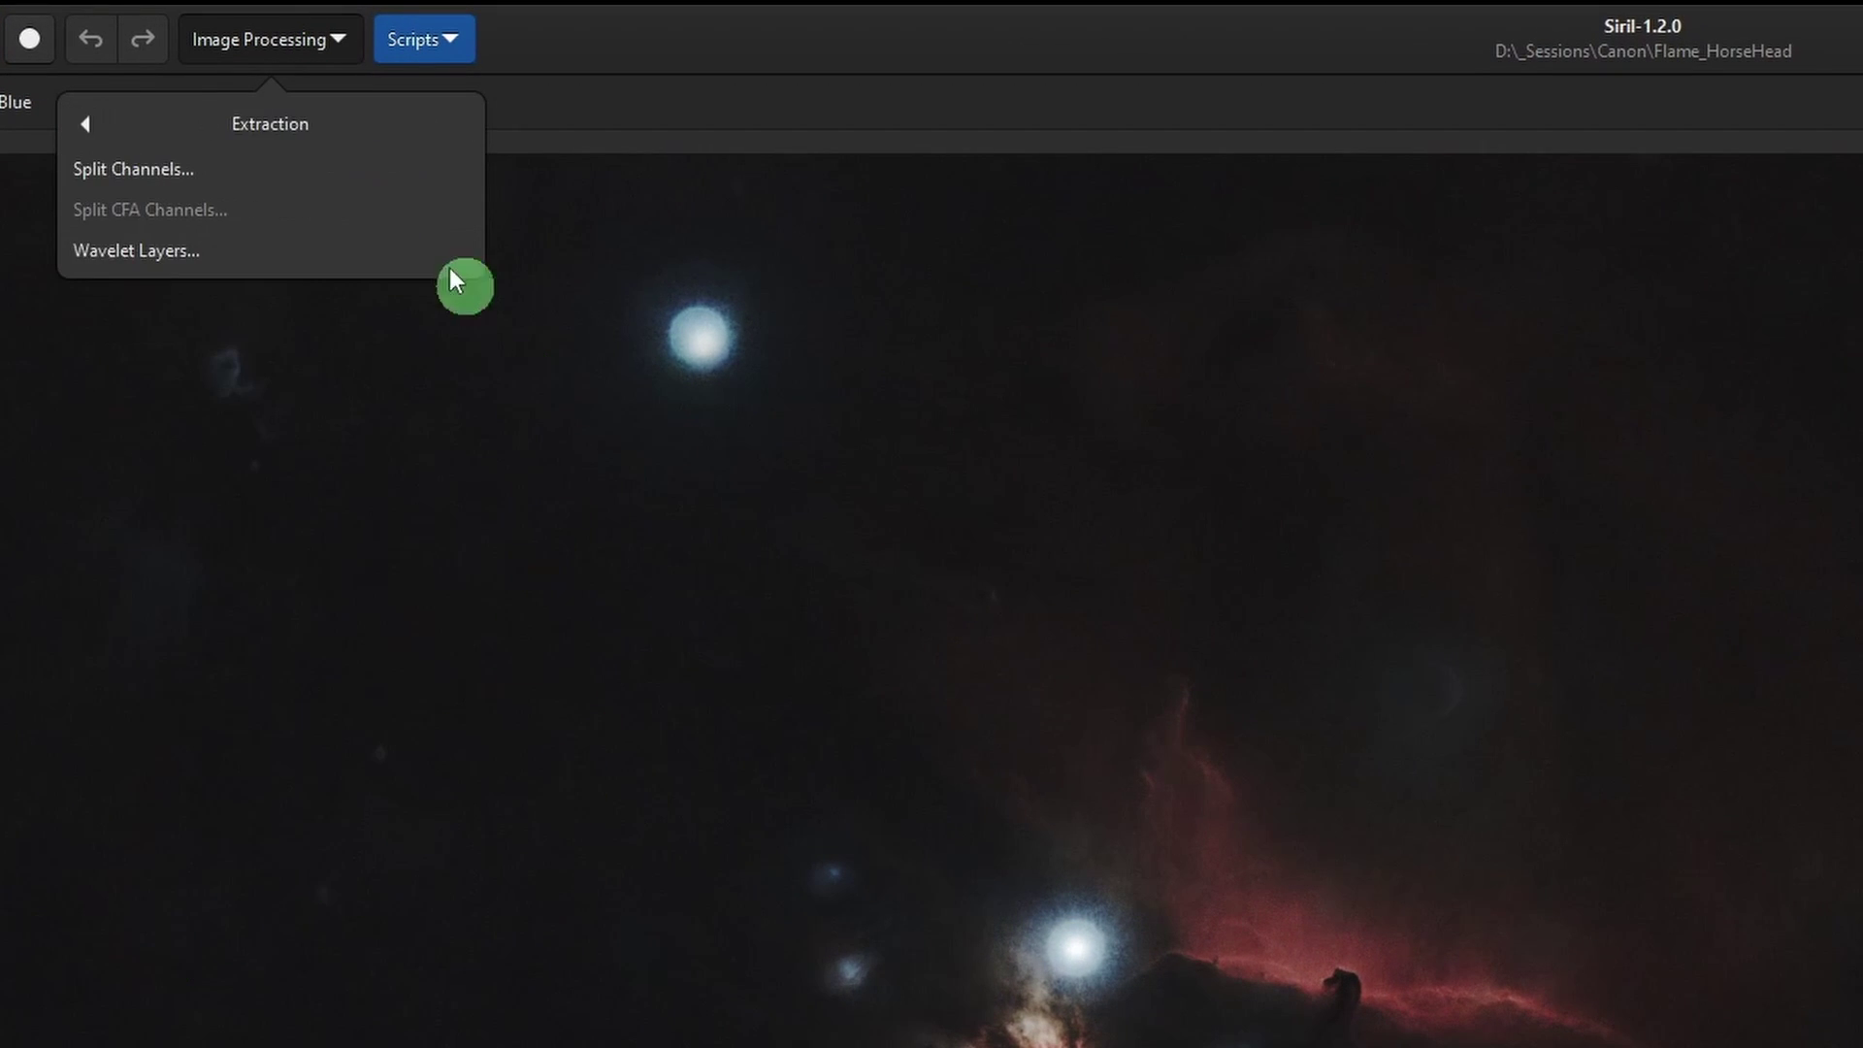
click(167, 171)
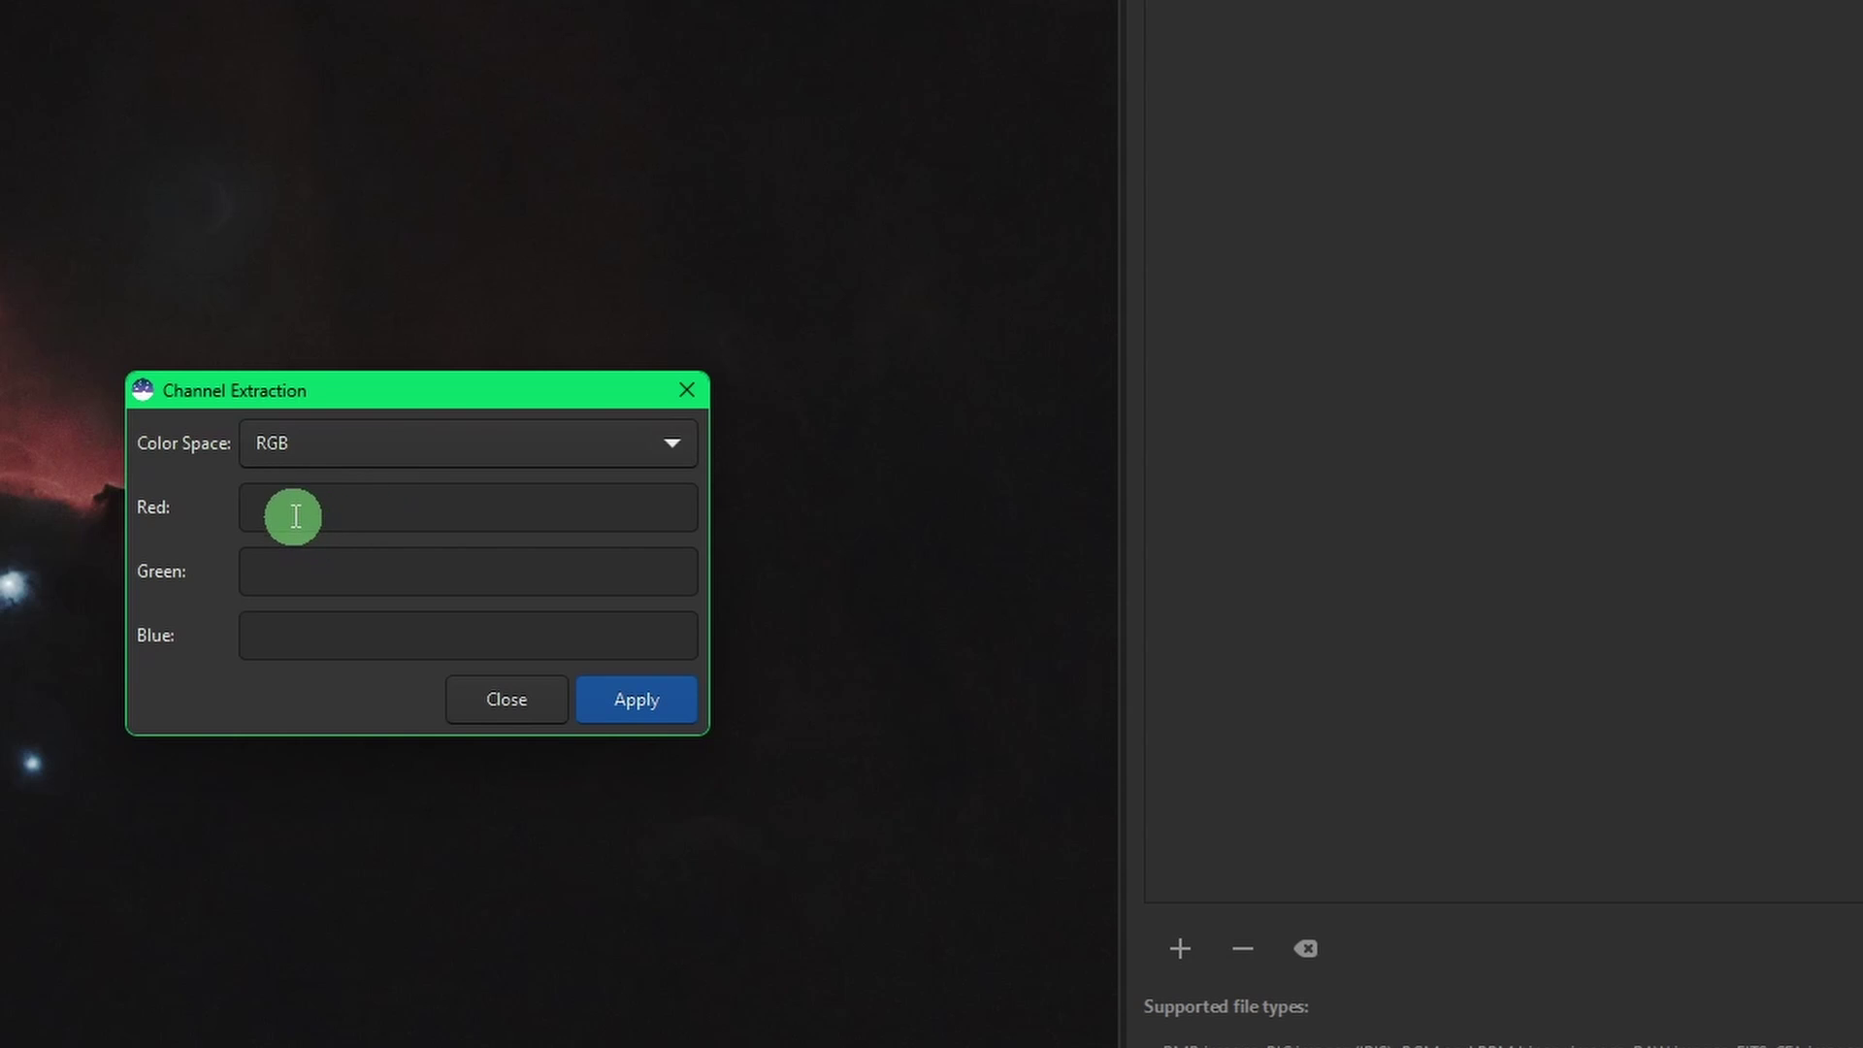
click(321, 515)
text(R)
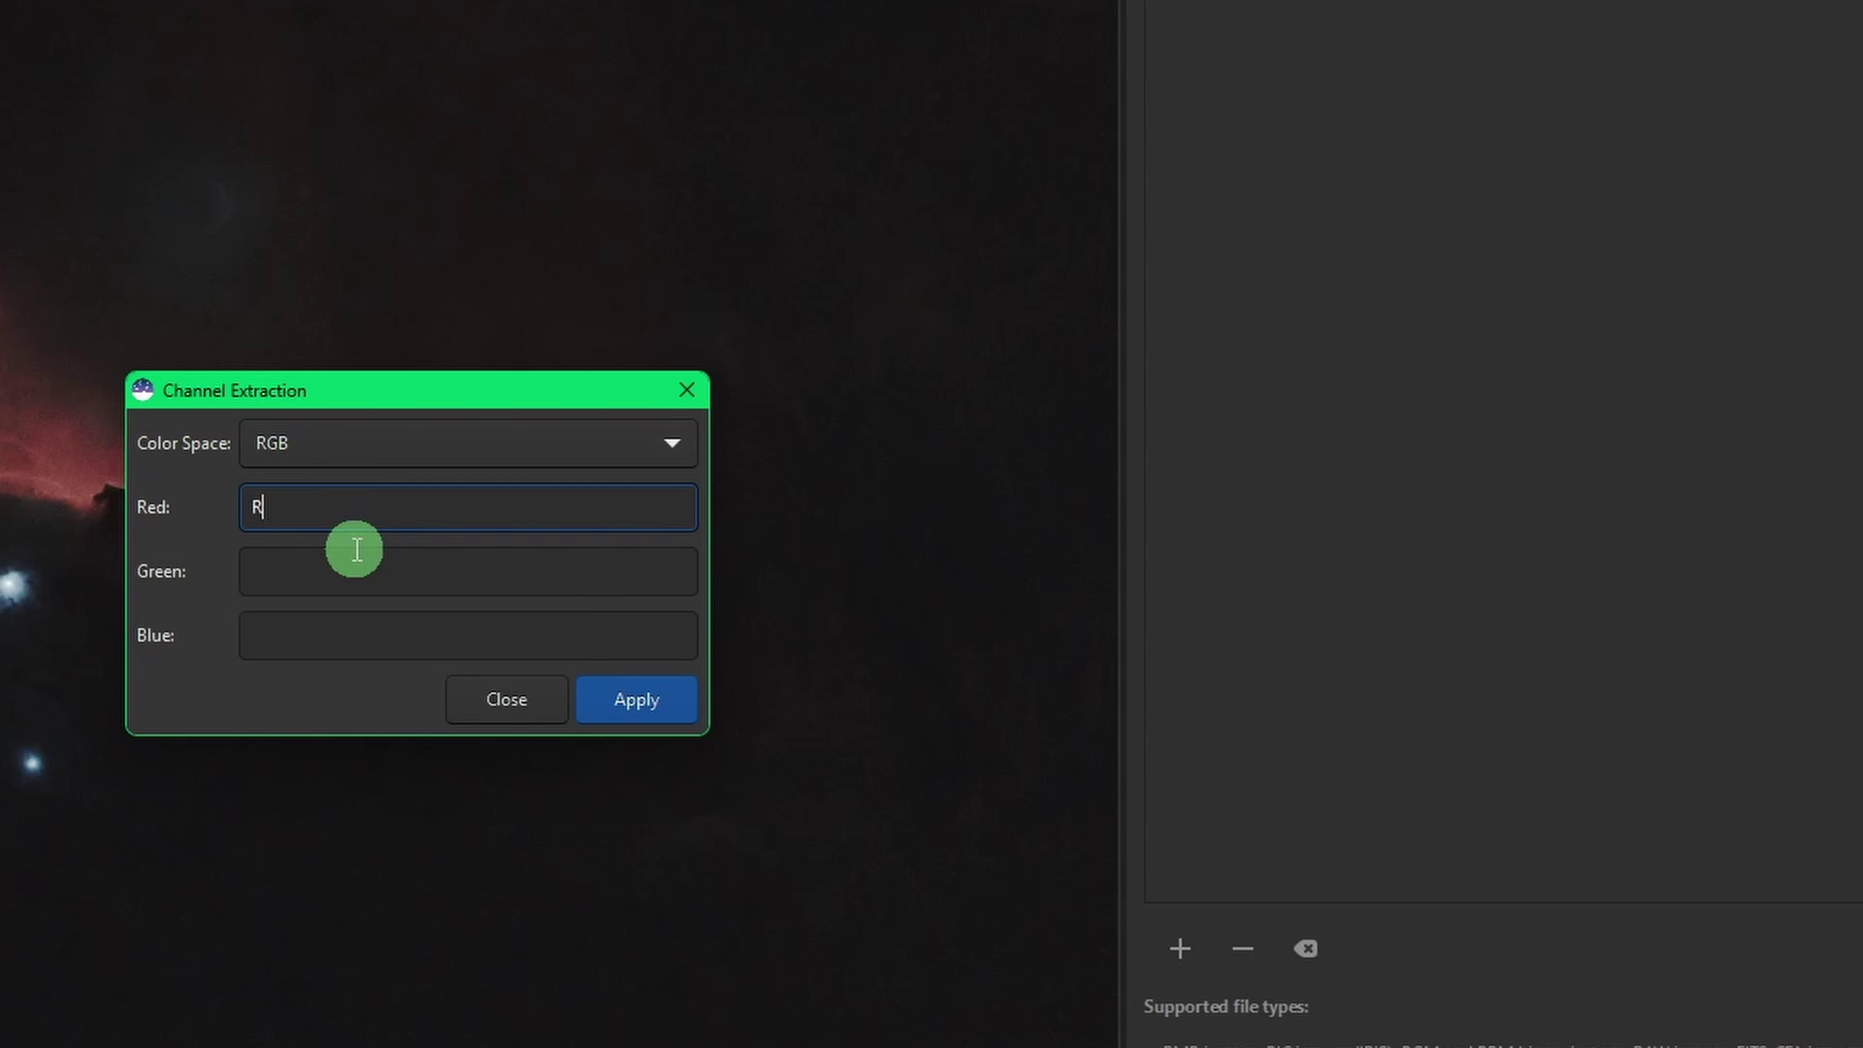
click(341, 569)
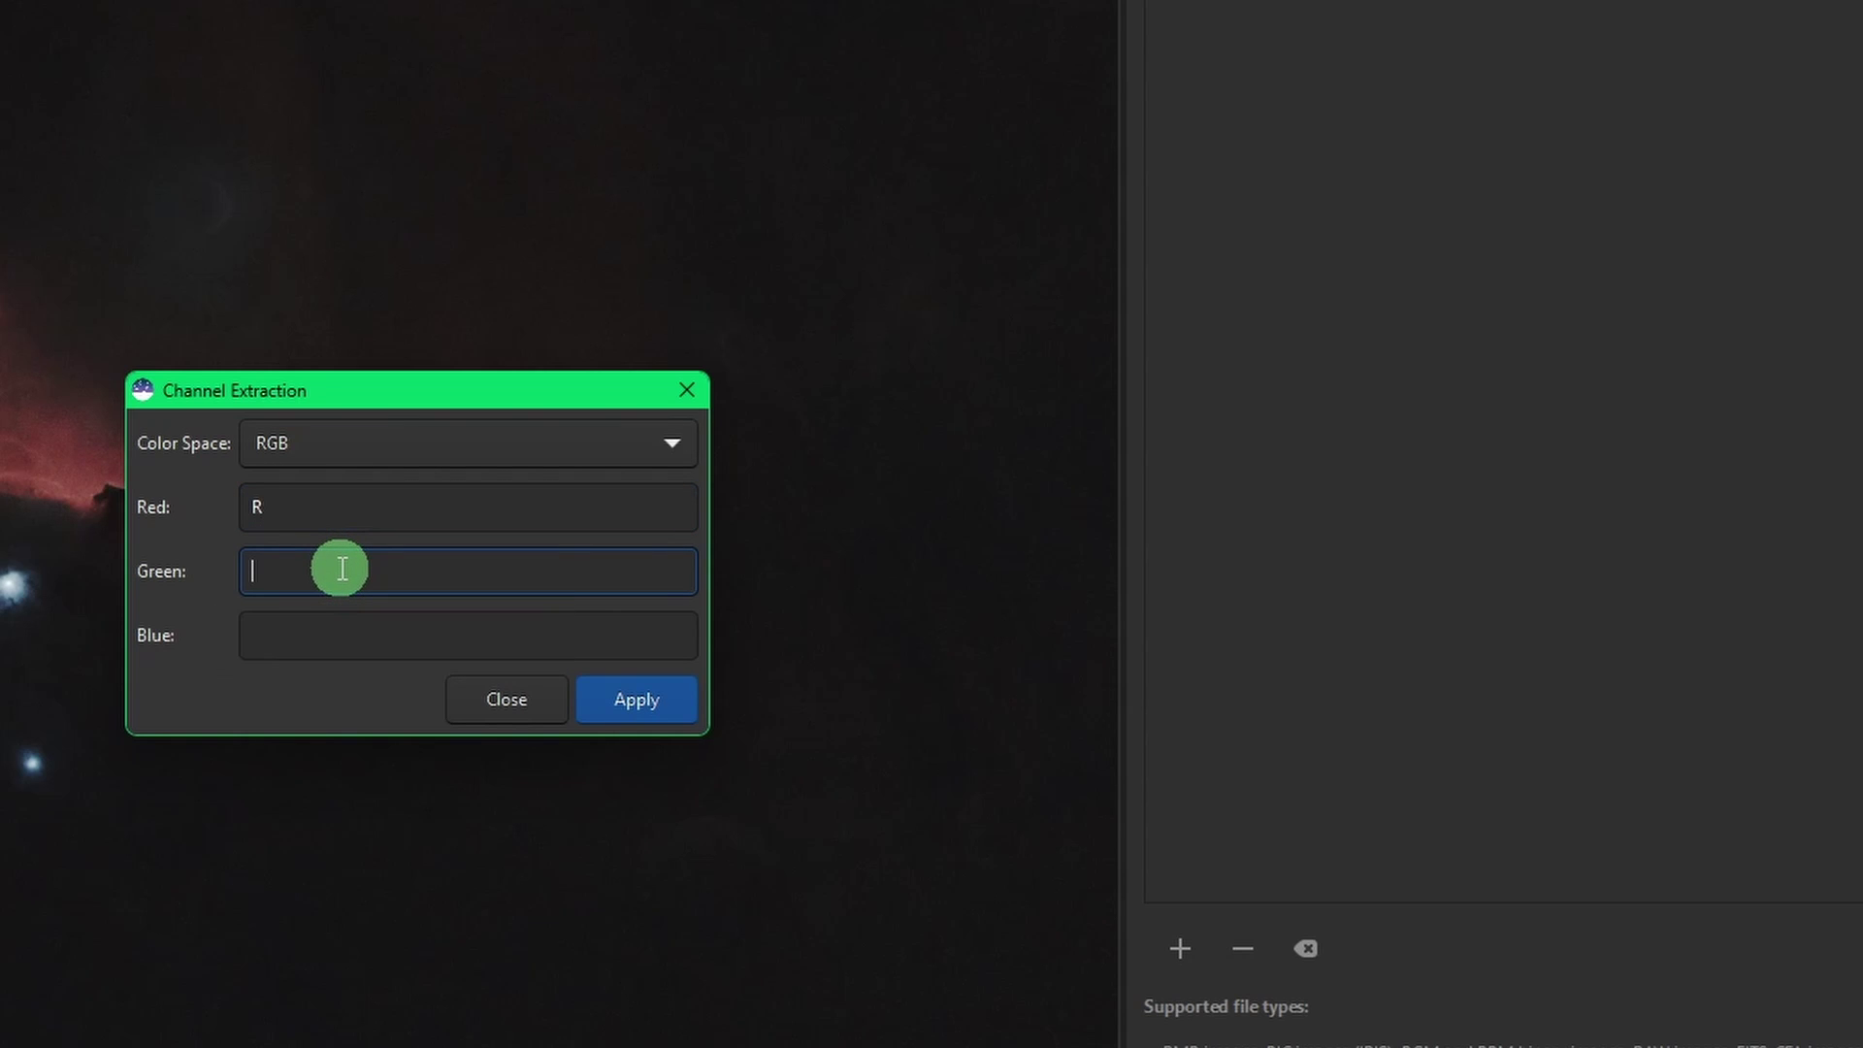
click(326, 639)
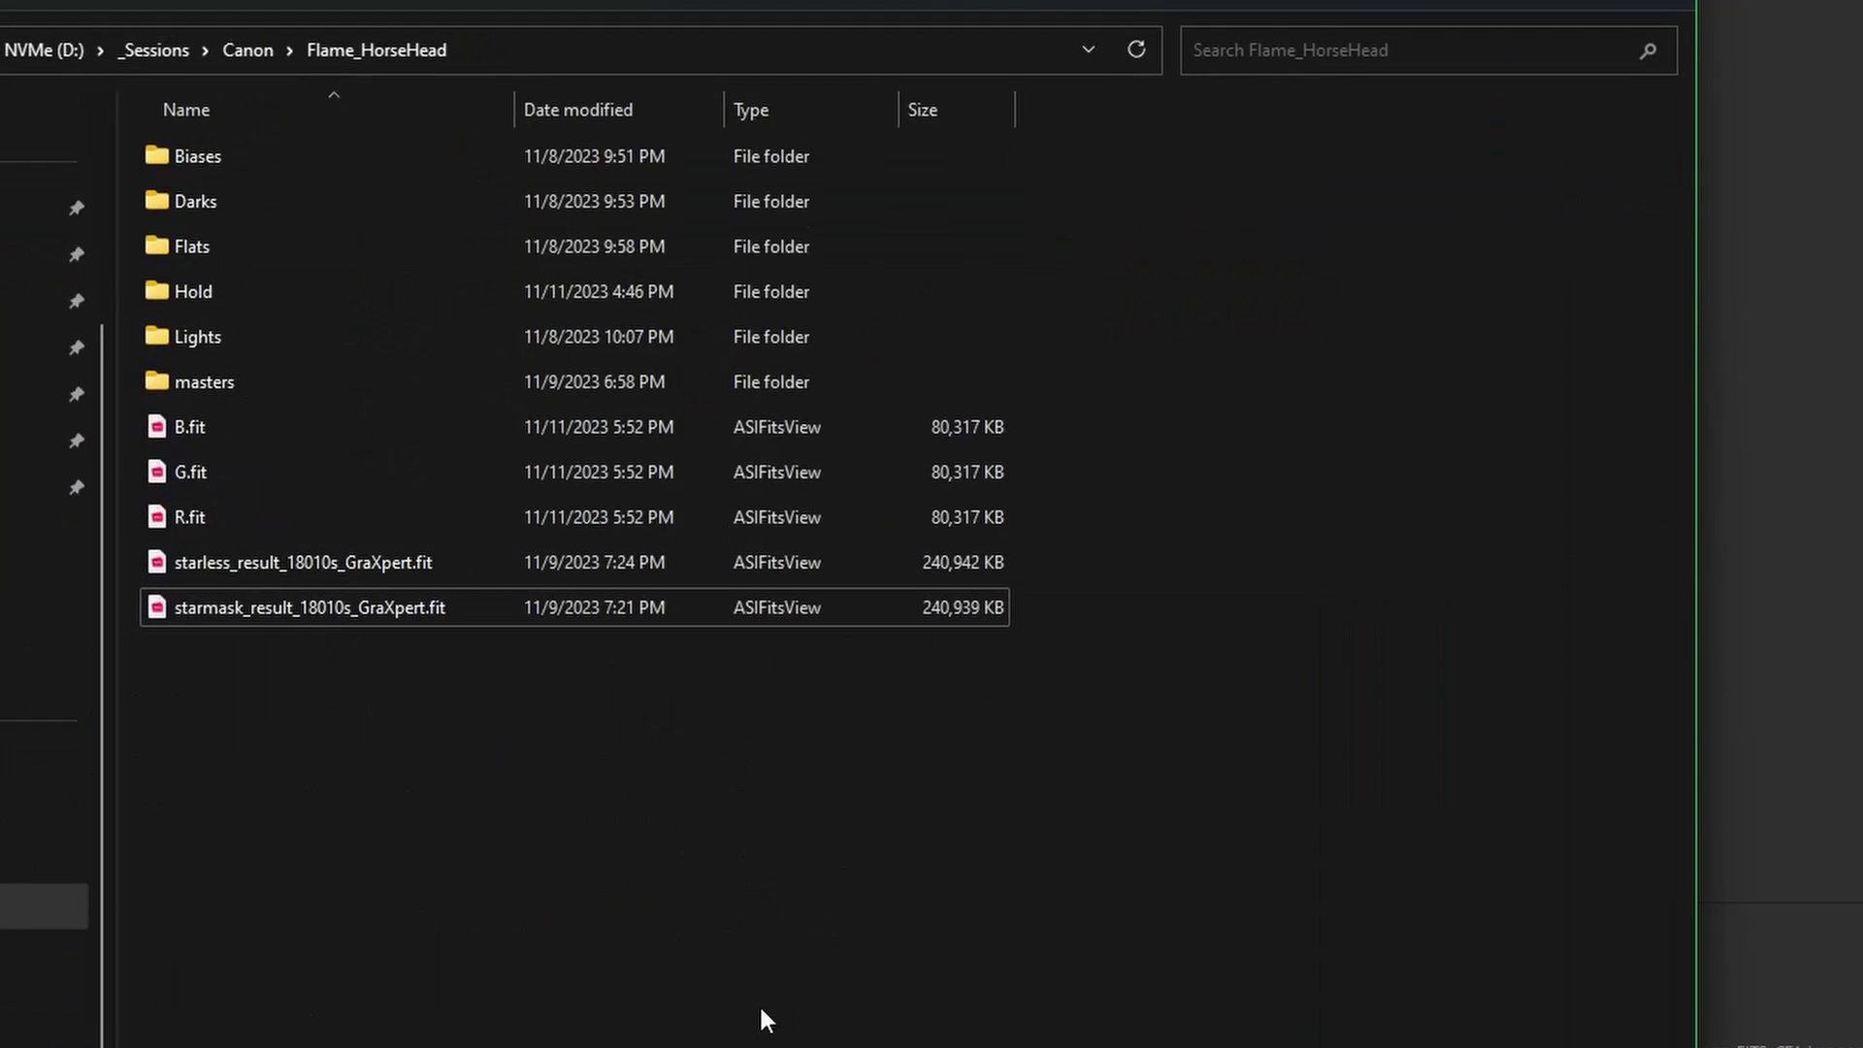
Check the extracted R.fit, G.fit and B.fit files in the Flame_HorseHead folder and the extraction log.
click(291, 517)
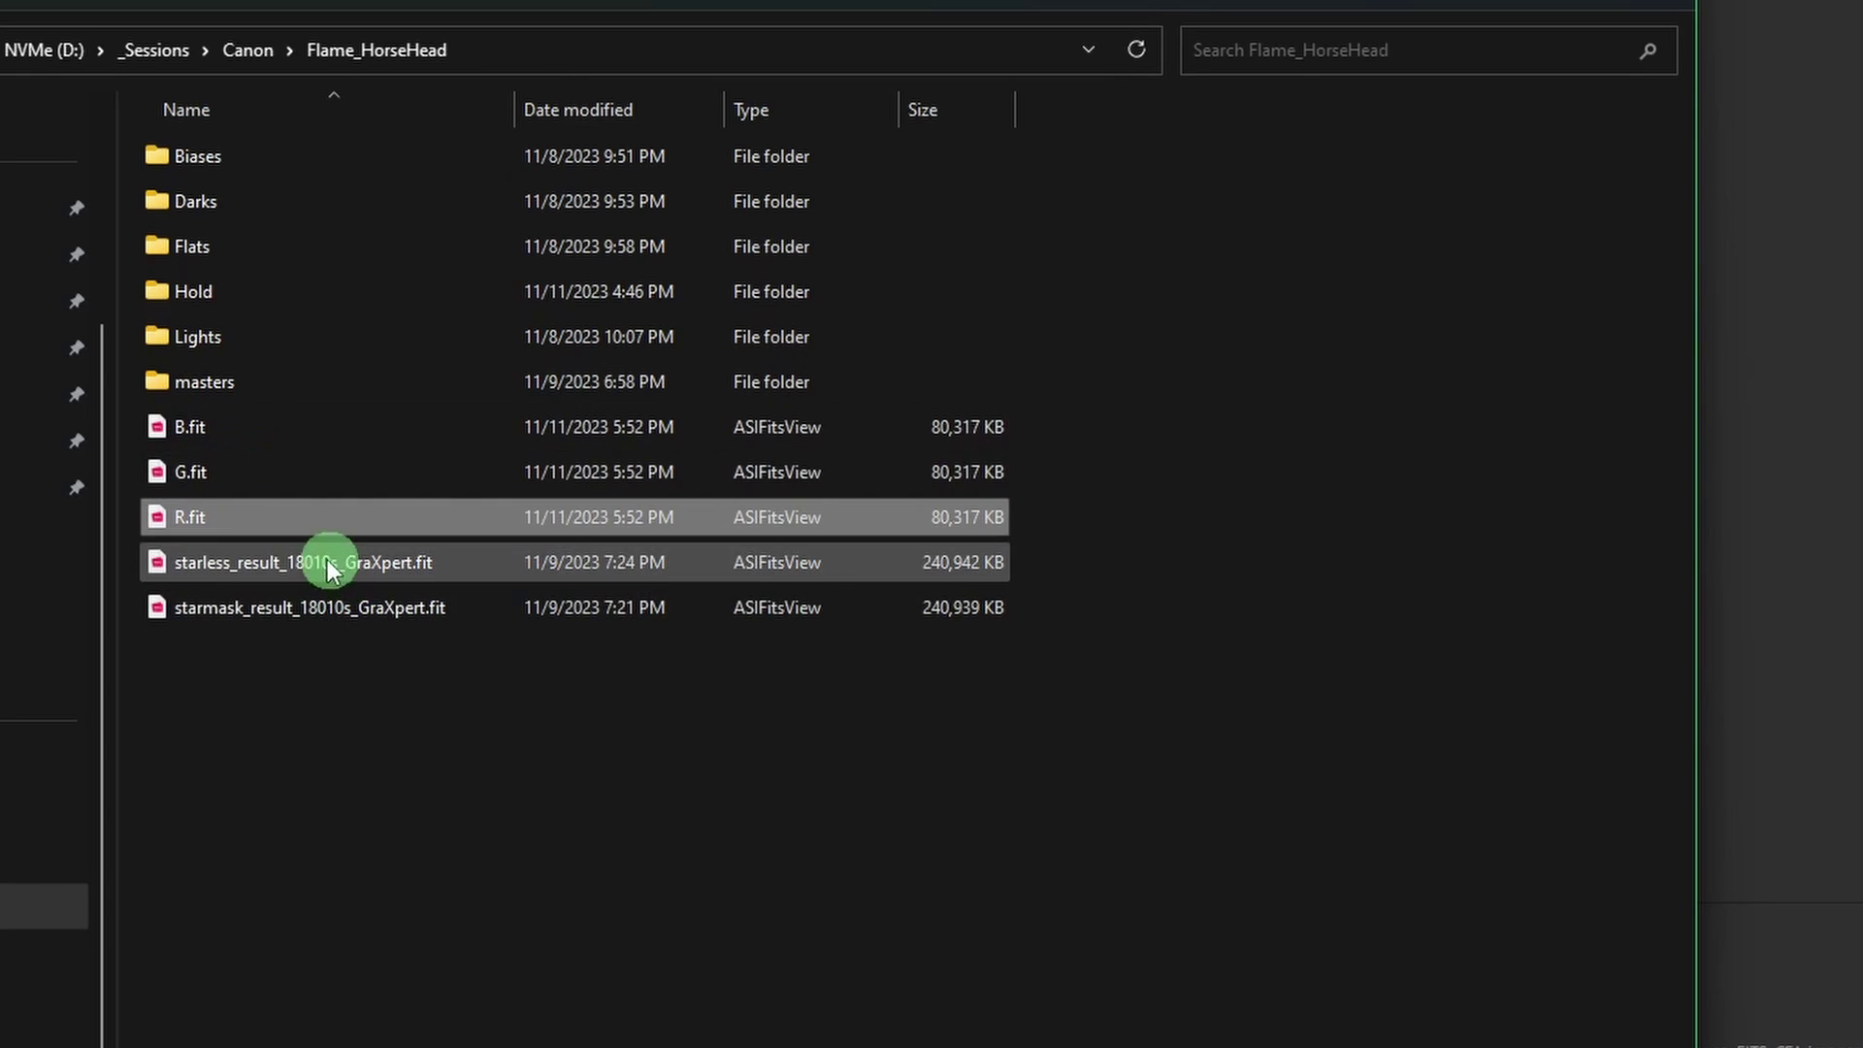
ctrl+click(293, 479)
click(293, 464)
click(293, 429)
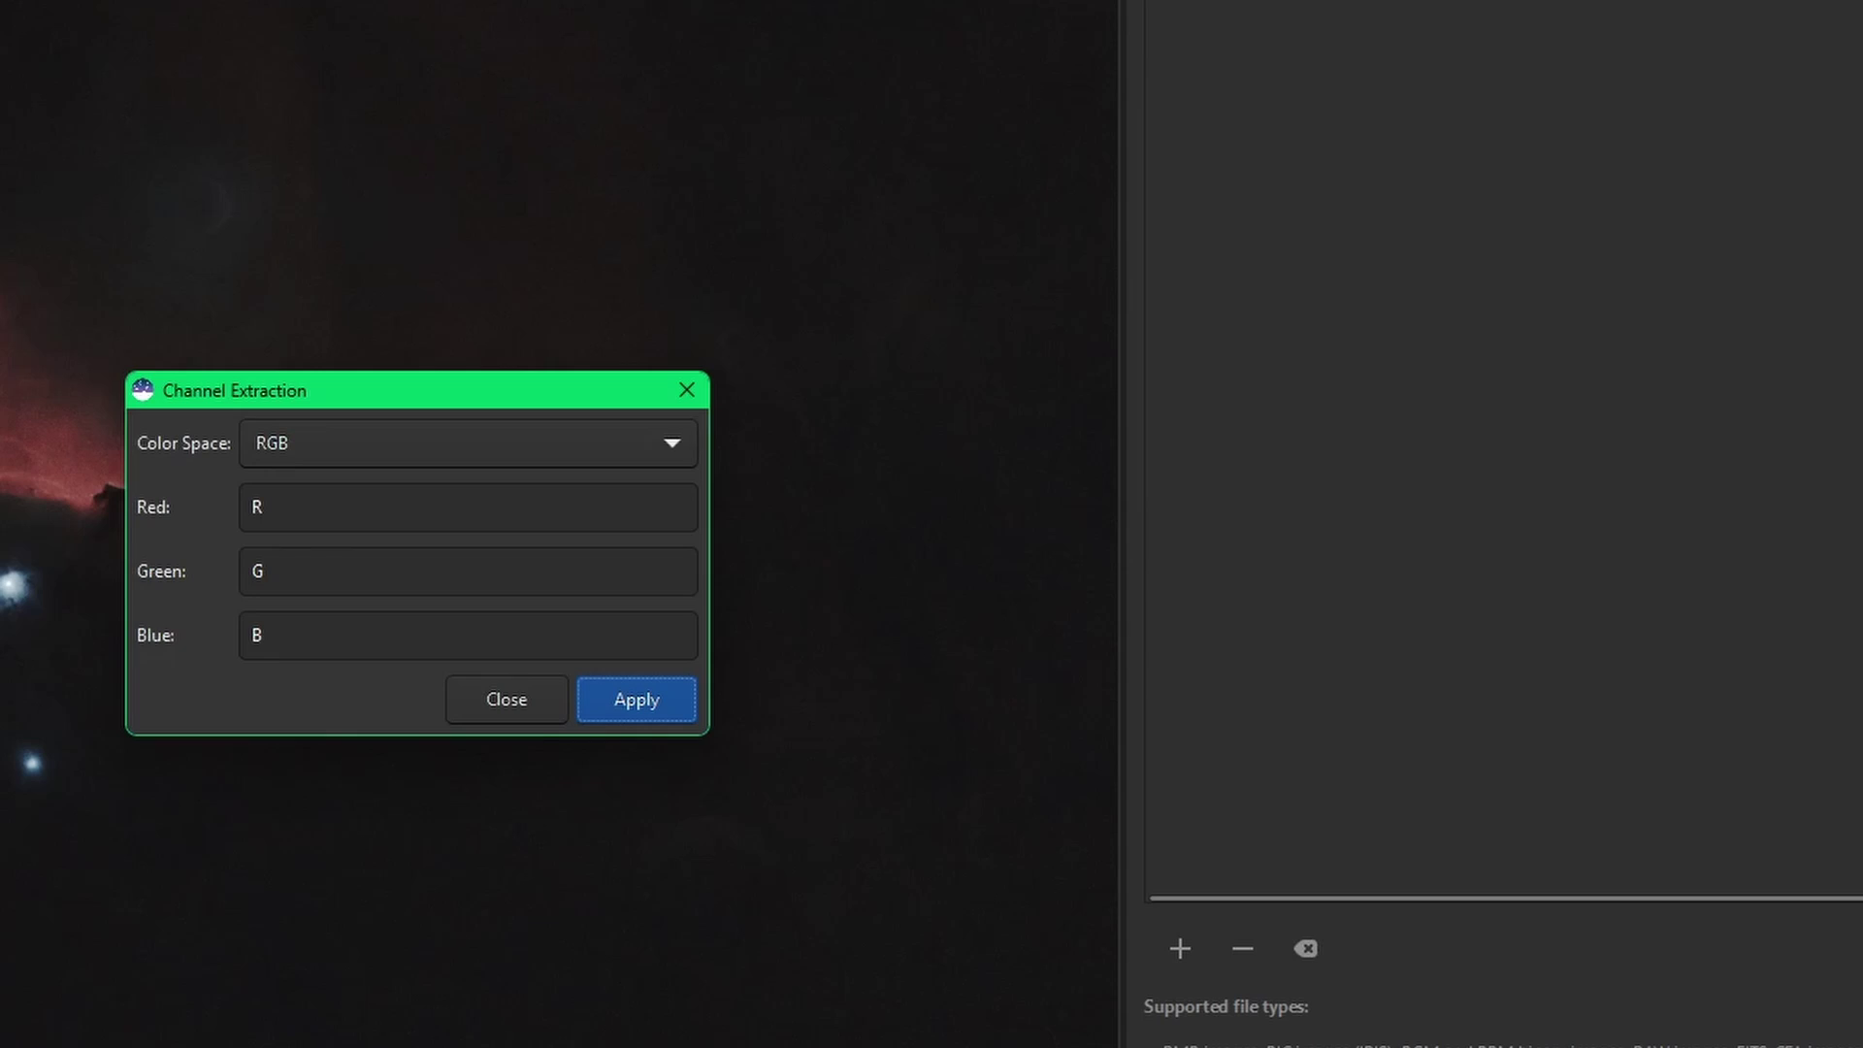
click(636, 699)
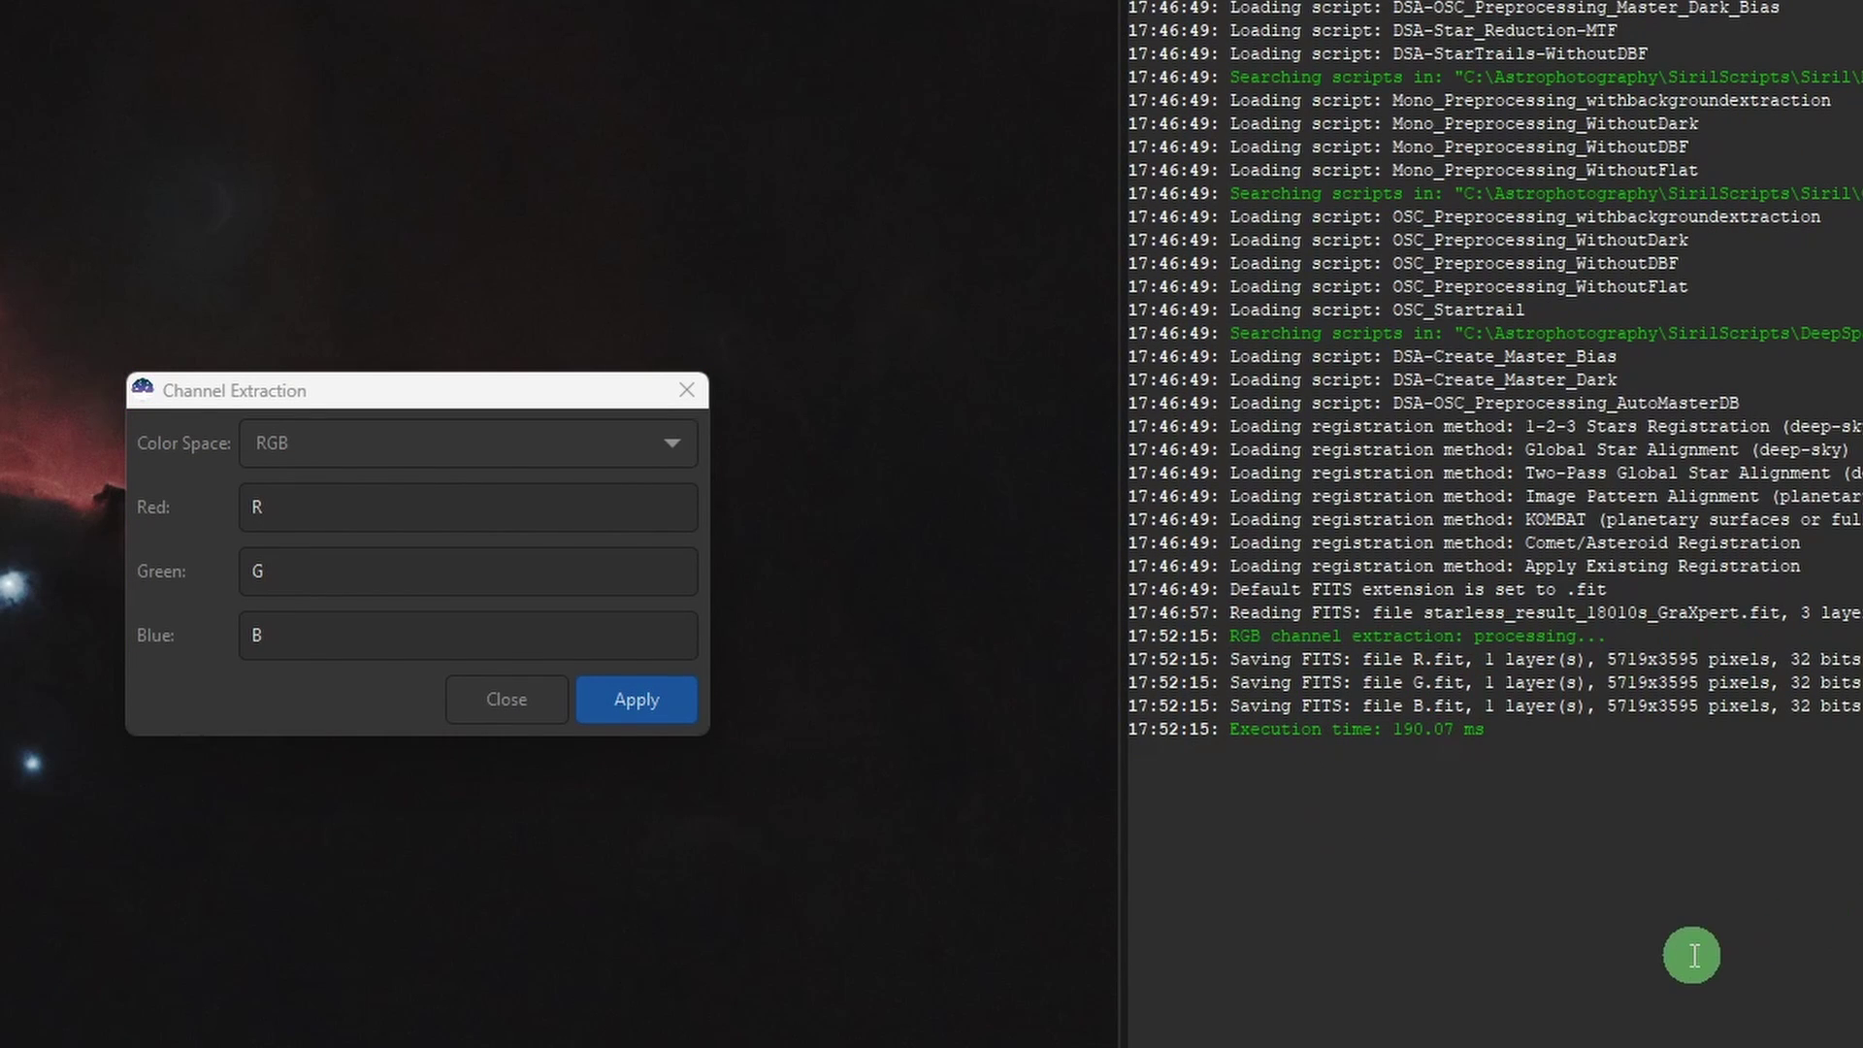
click(282, 727)
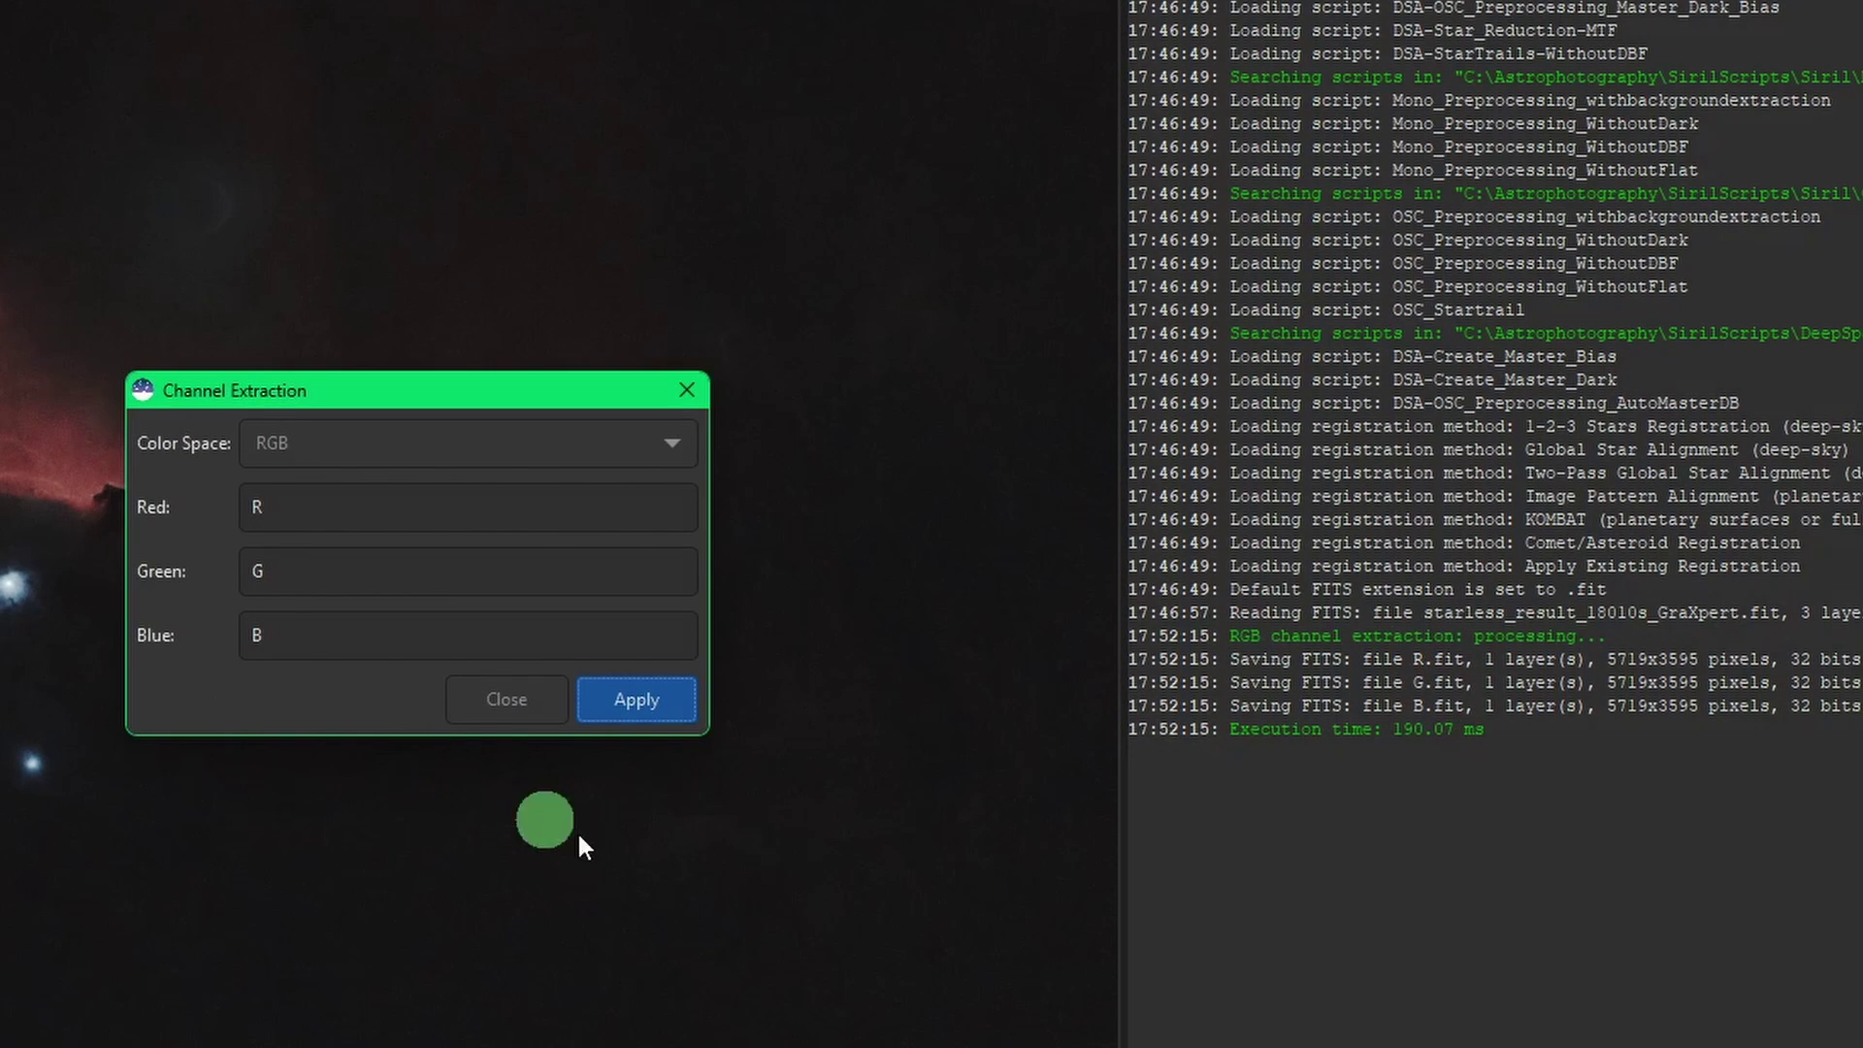
Switch the channel extraction to the CIE L*a*b* color space, name the L* channel L, and clear the a* and b* names.
click(372, 454)
click(357, 559)
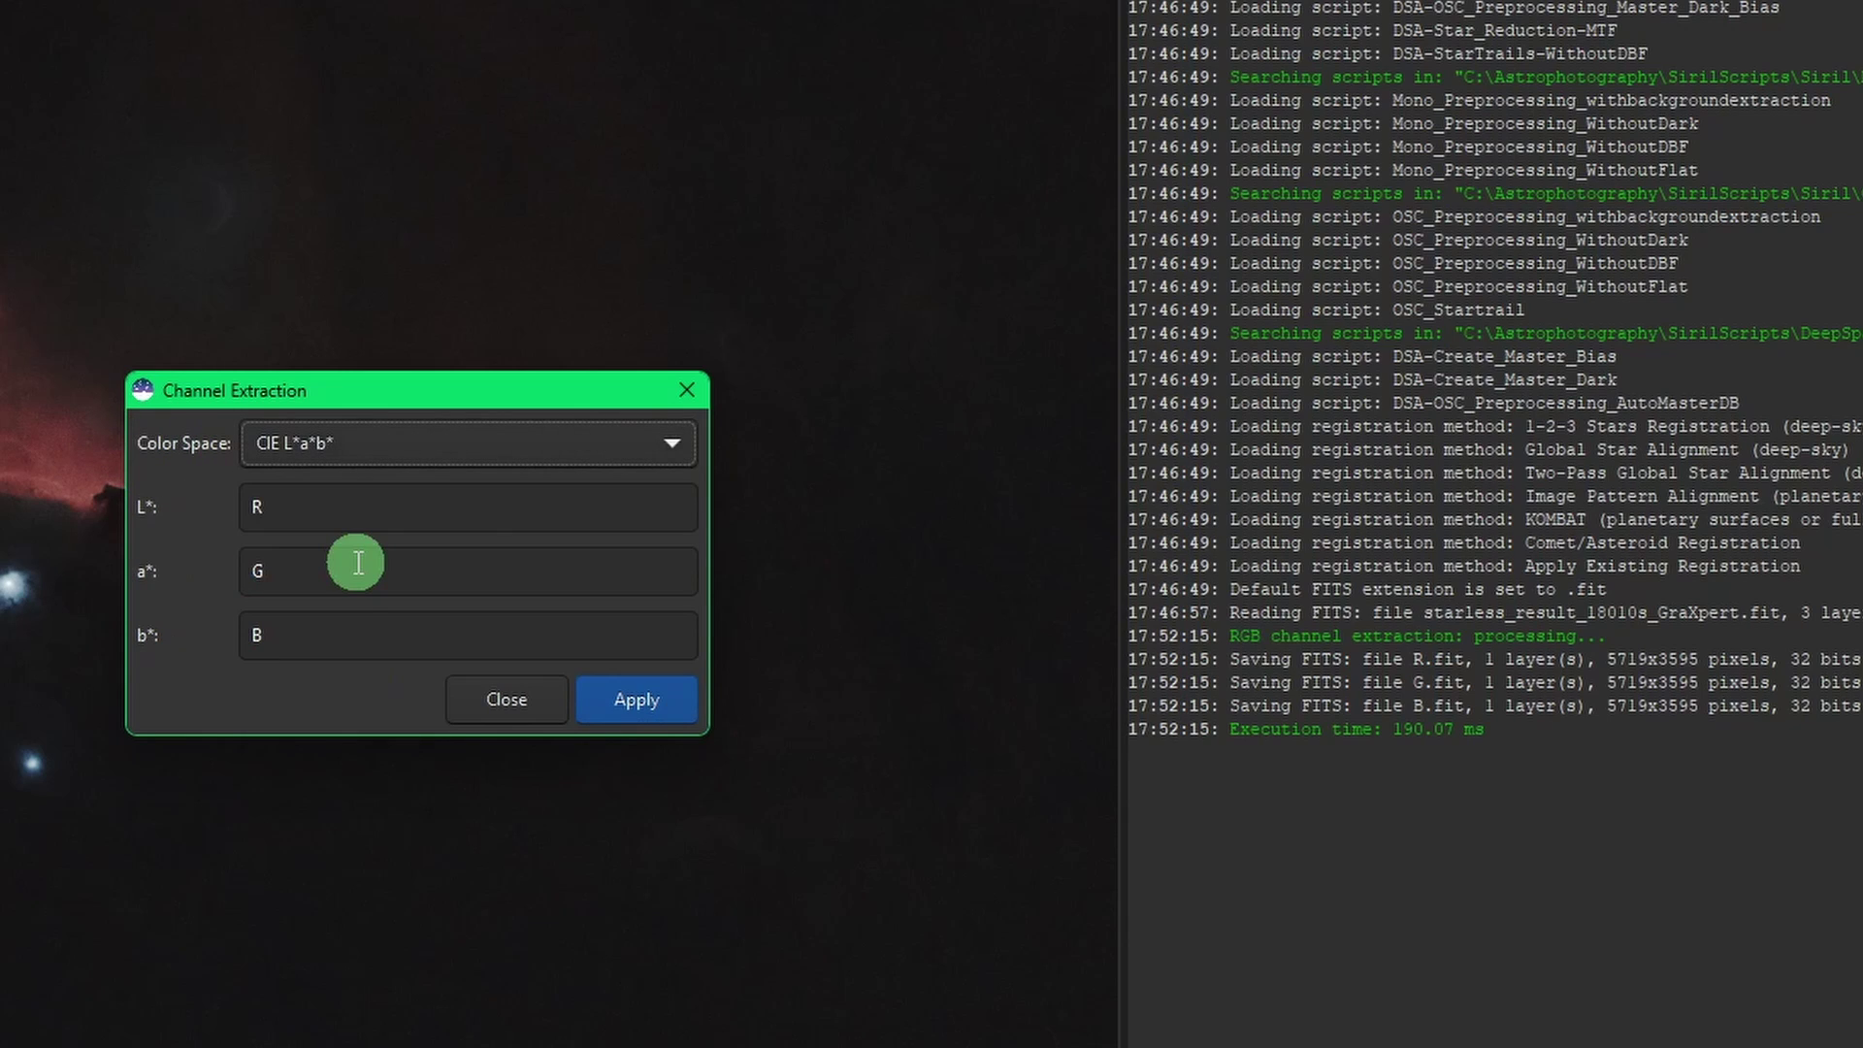
drag(304, 503, 221, 502)
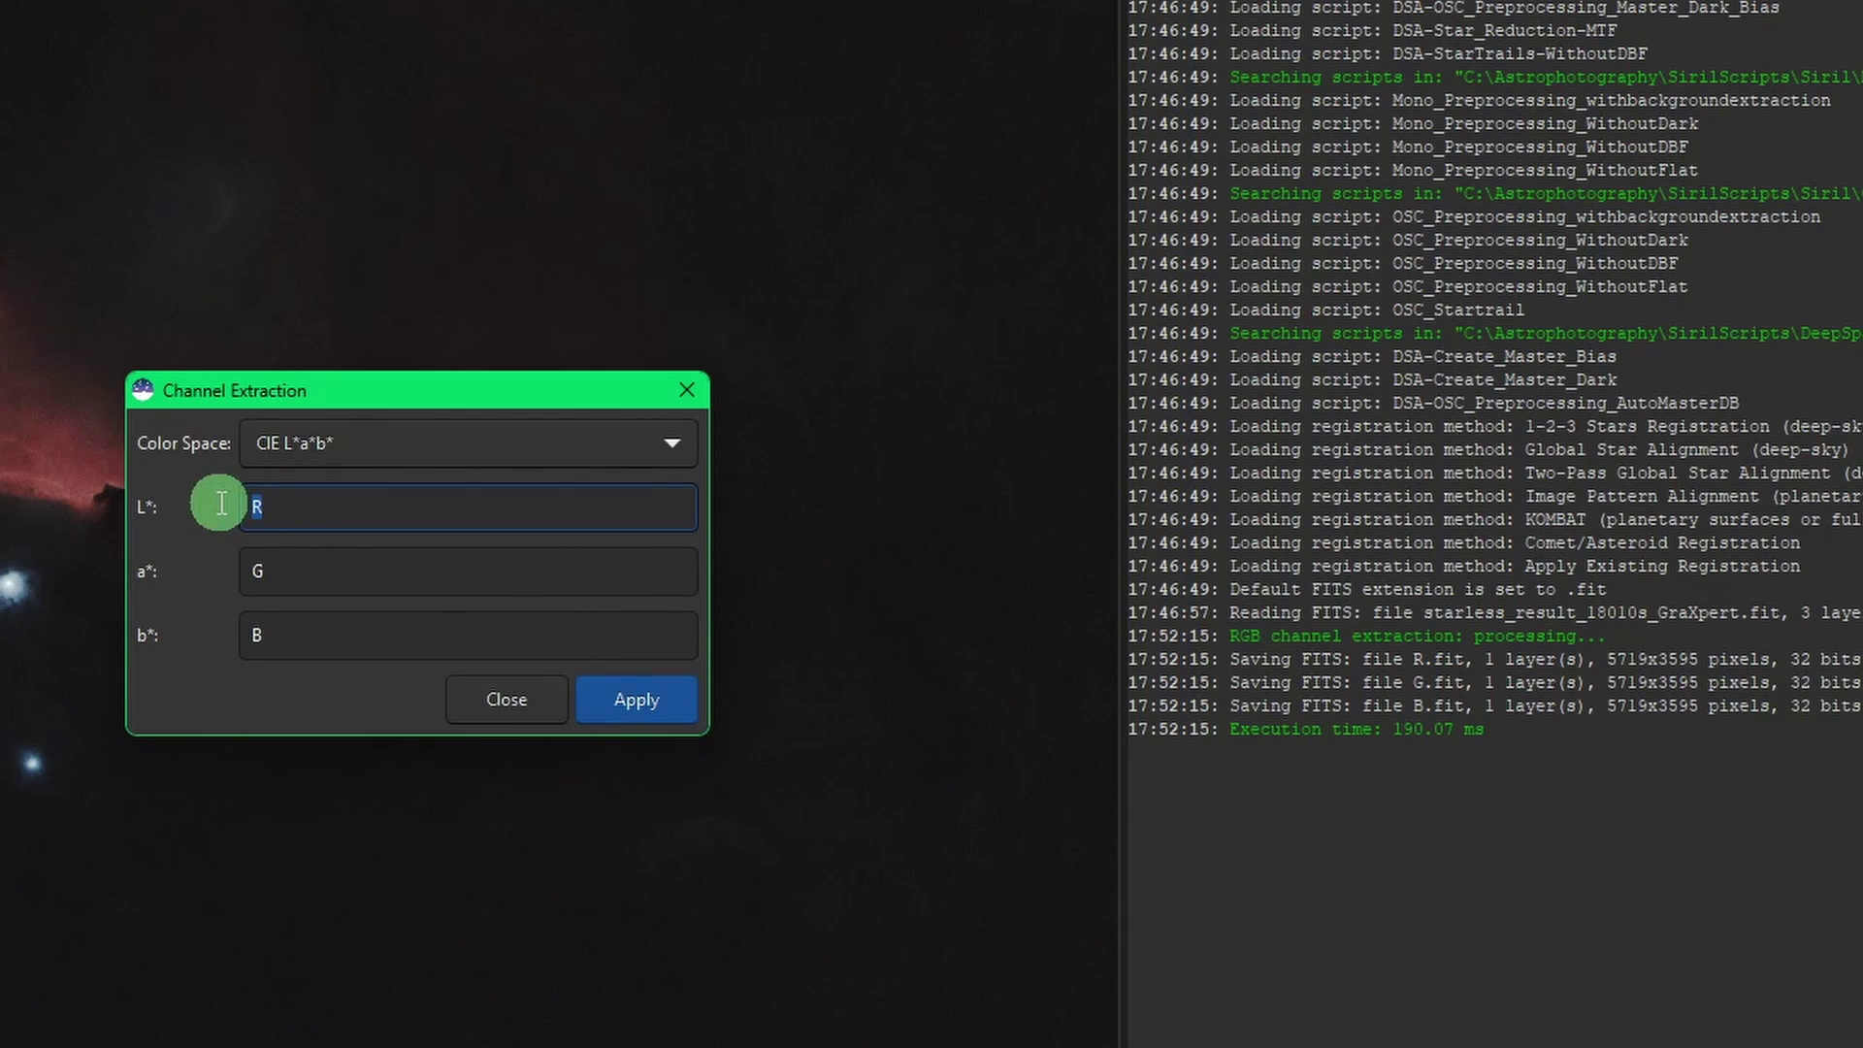
text(L)
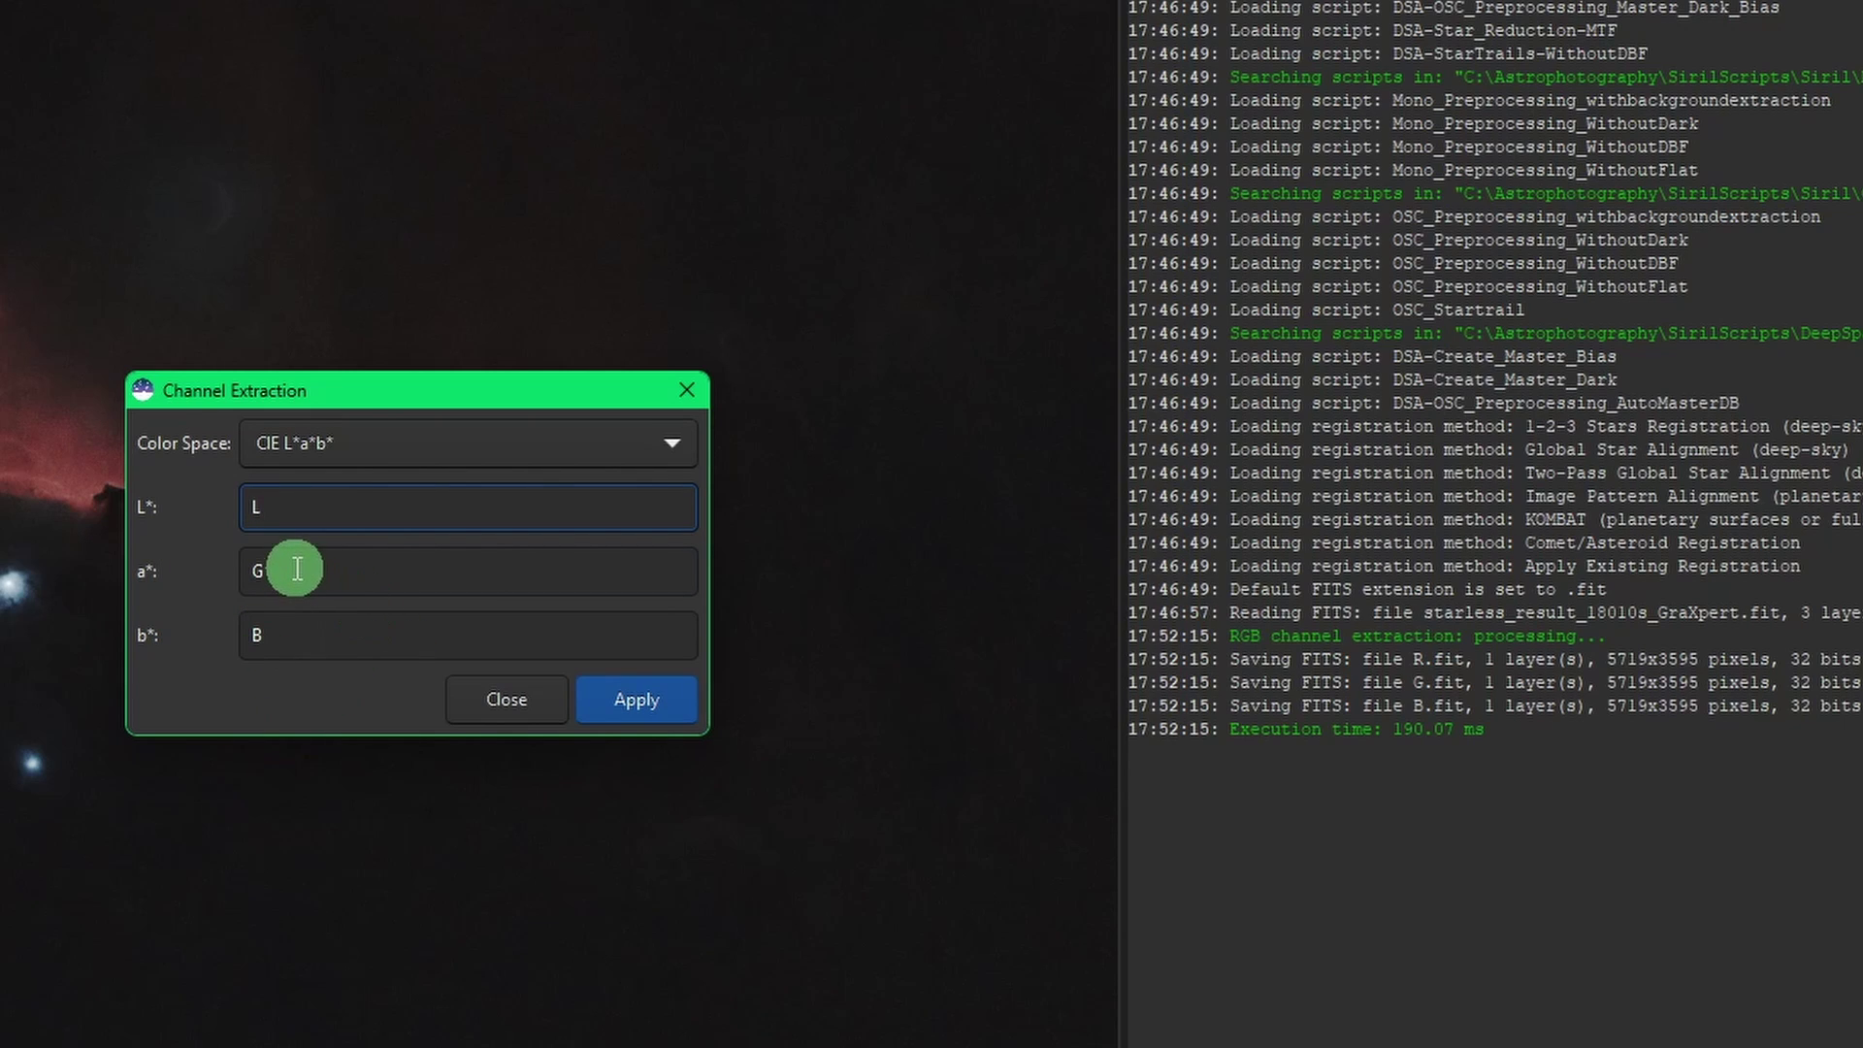
drag(299, 570, 190, 579)
key(BackSpace)
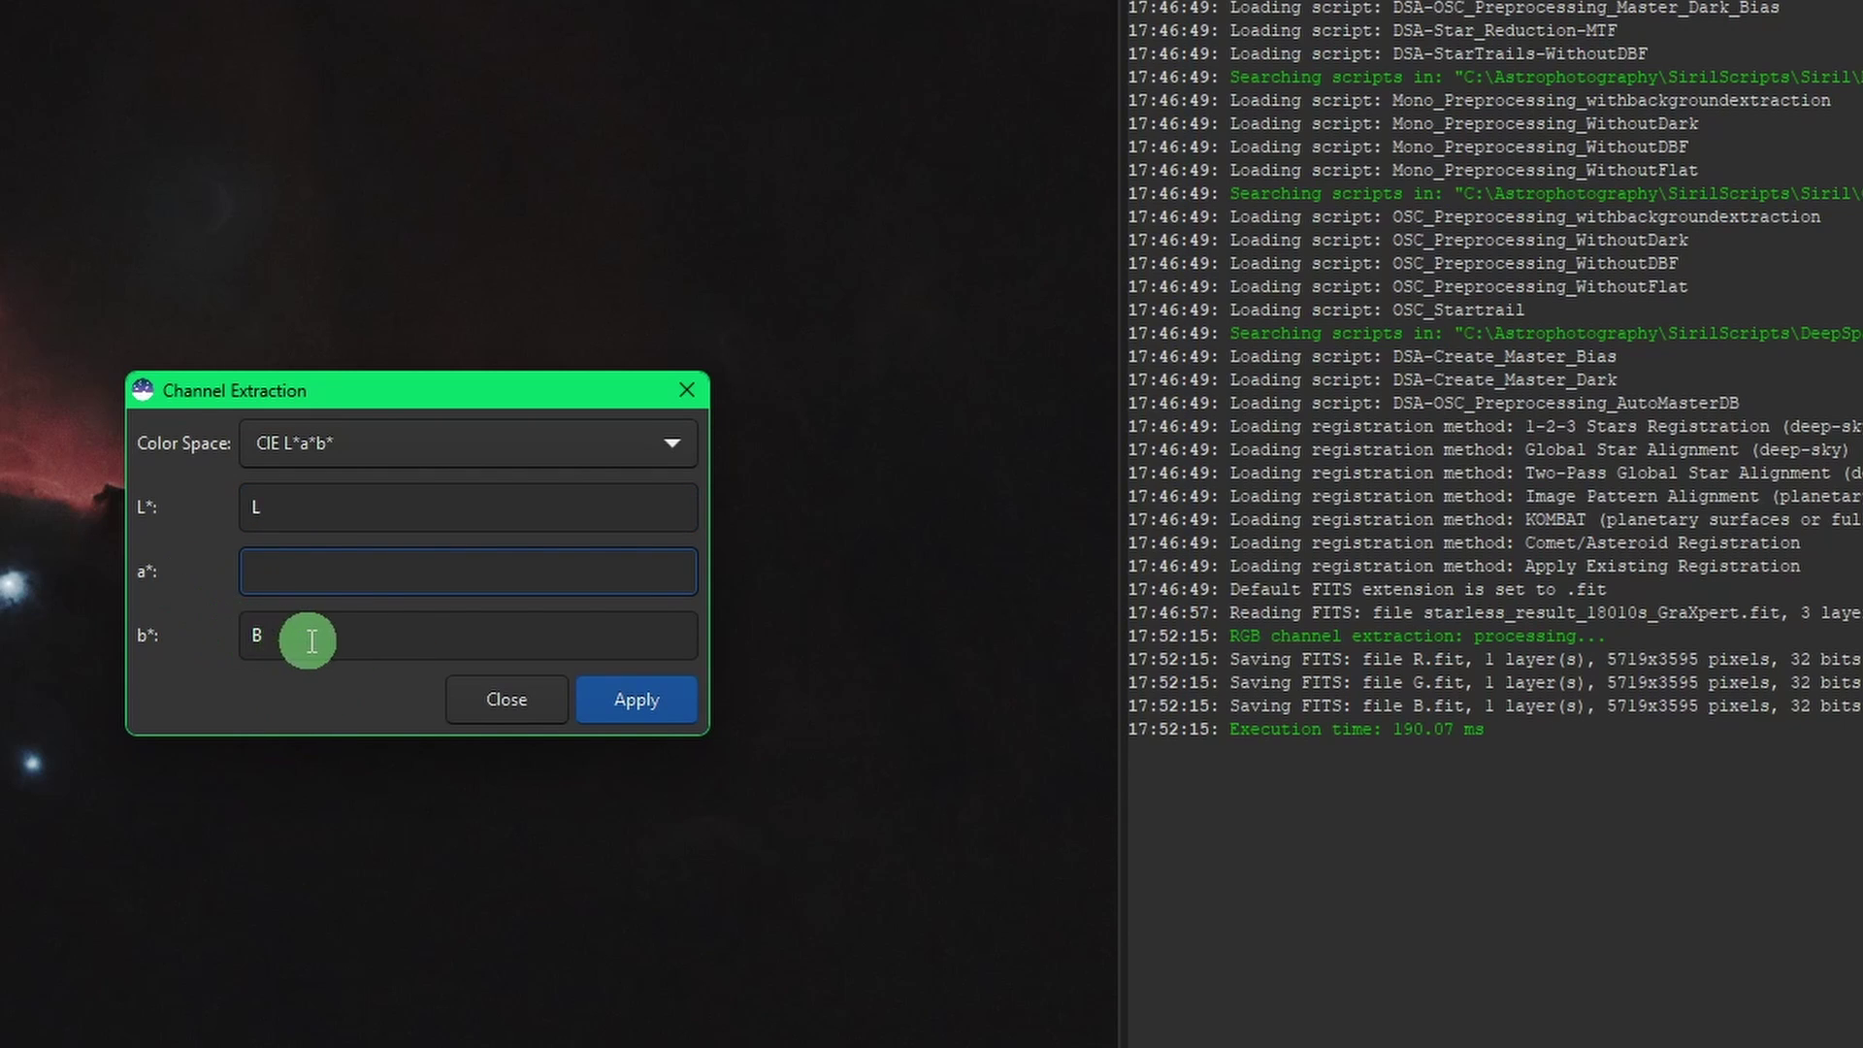
drag(312, 636, 219, 633)
key(BackSpace)
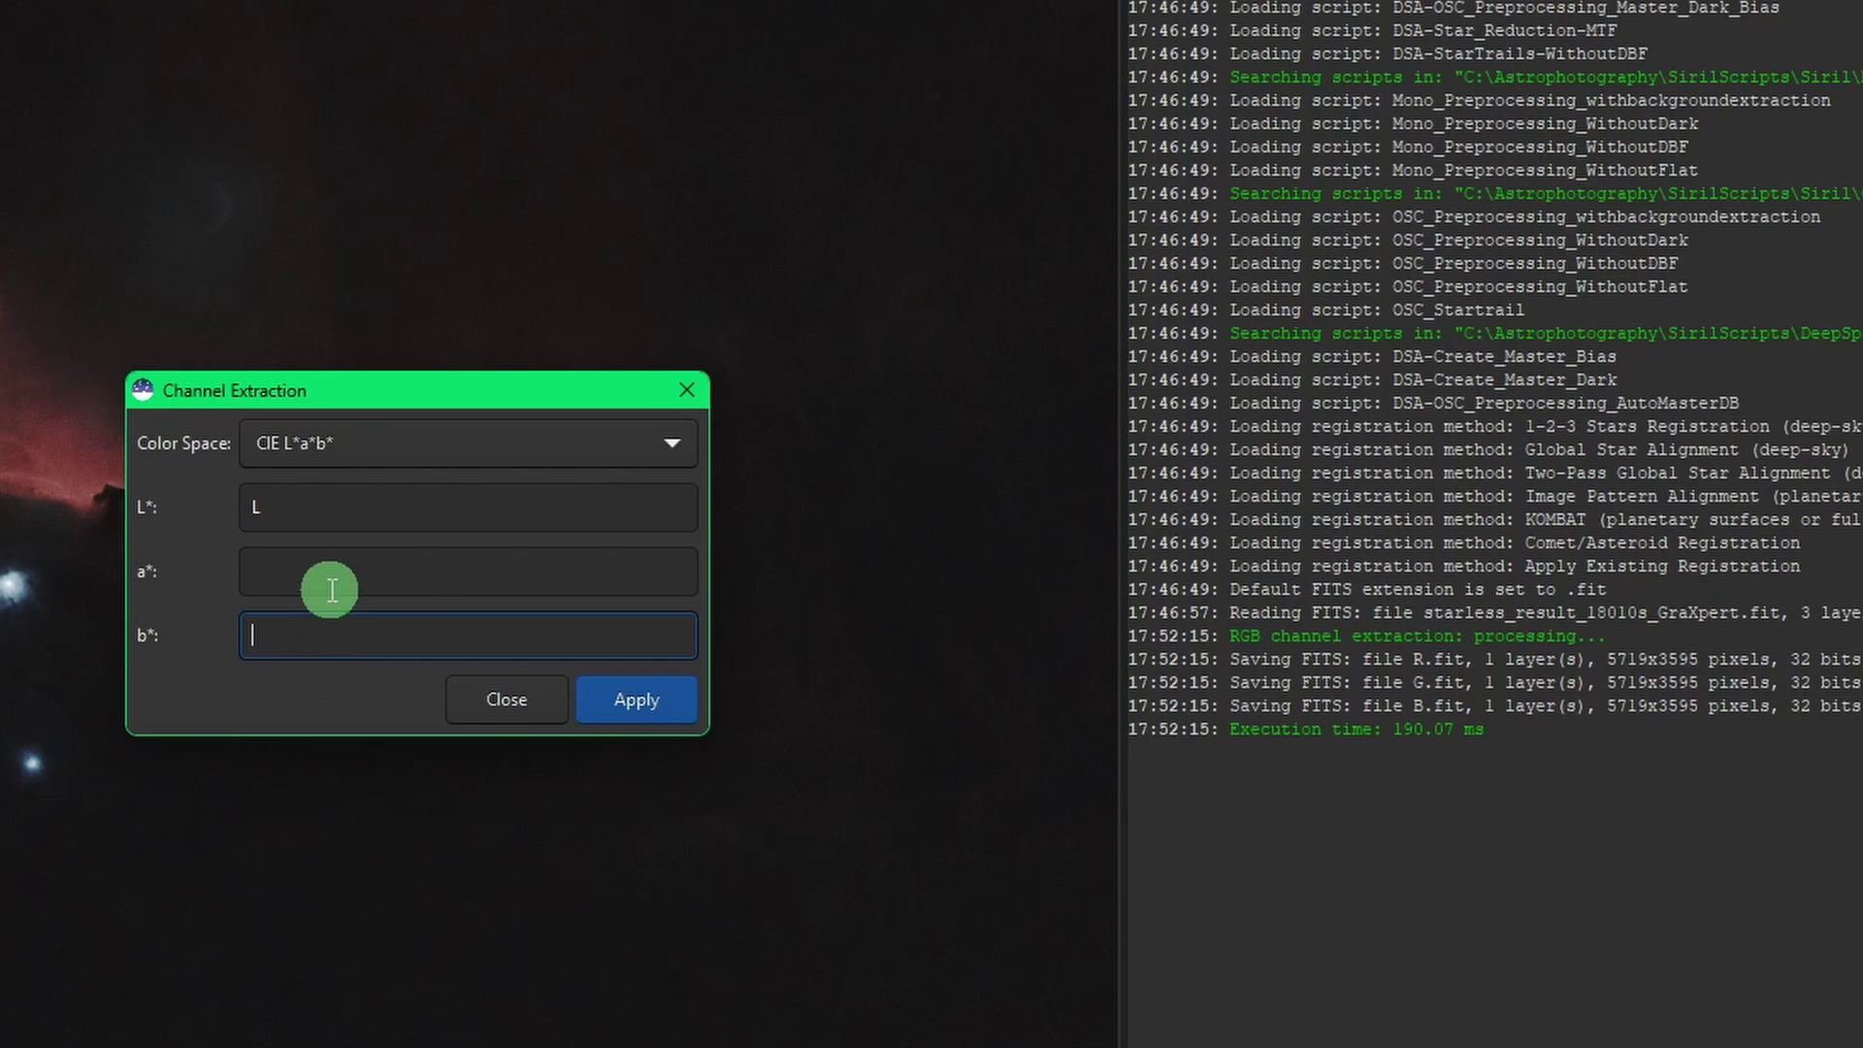
Run the CIE L*a*b* extraction with the a* and b* names left blank, and close the channel extraction settings.
click(423, 572)
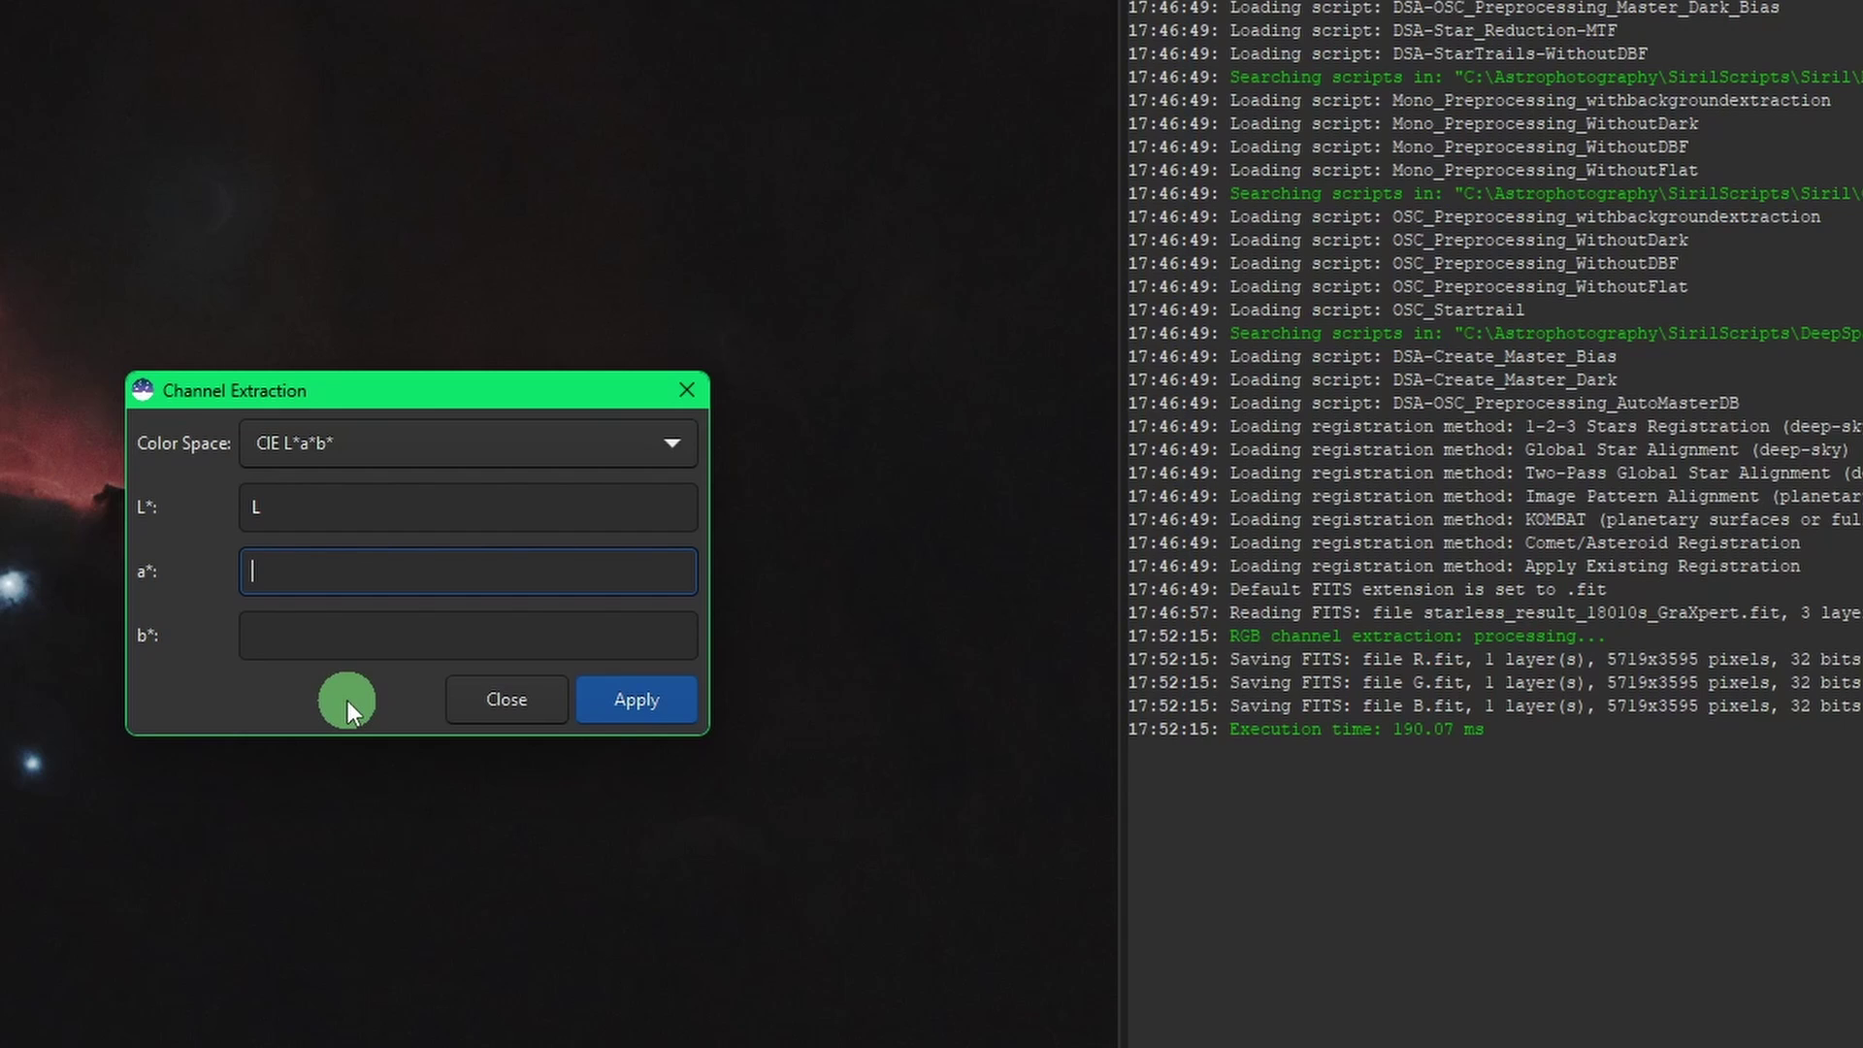
click(291, 635)
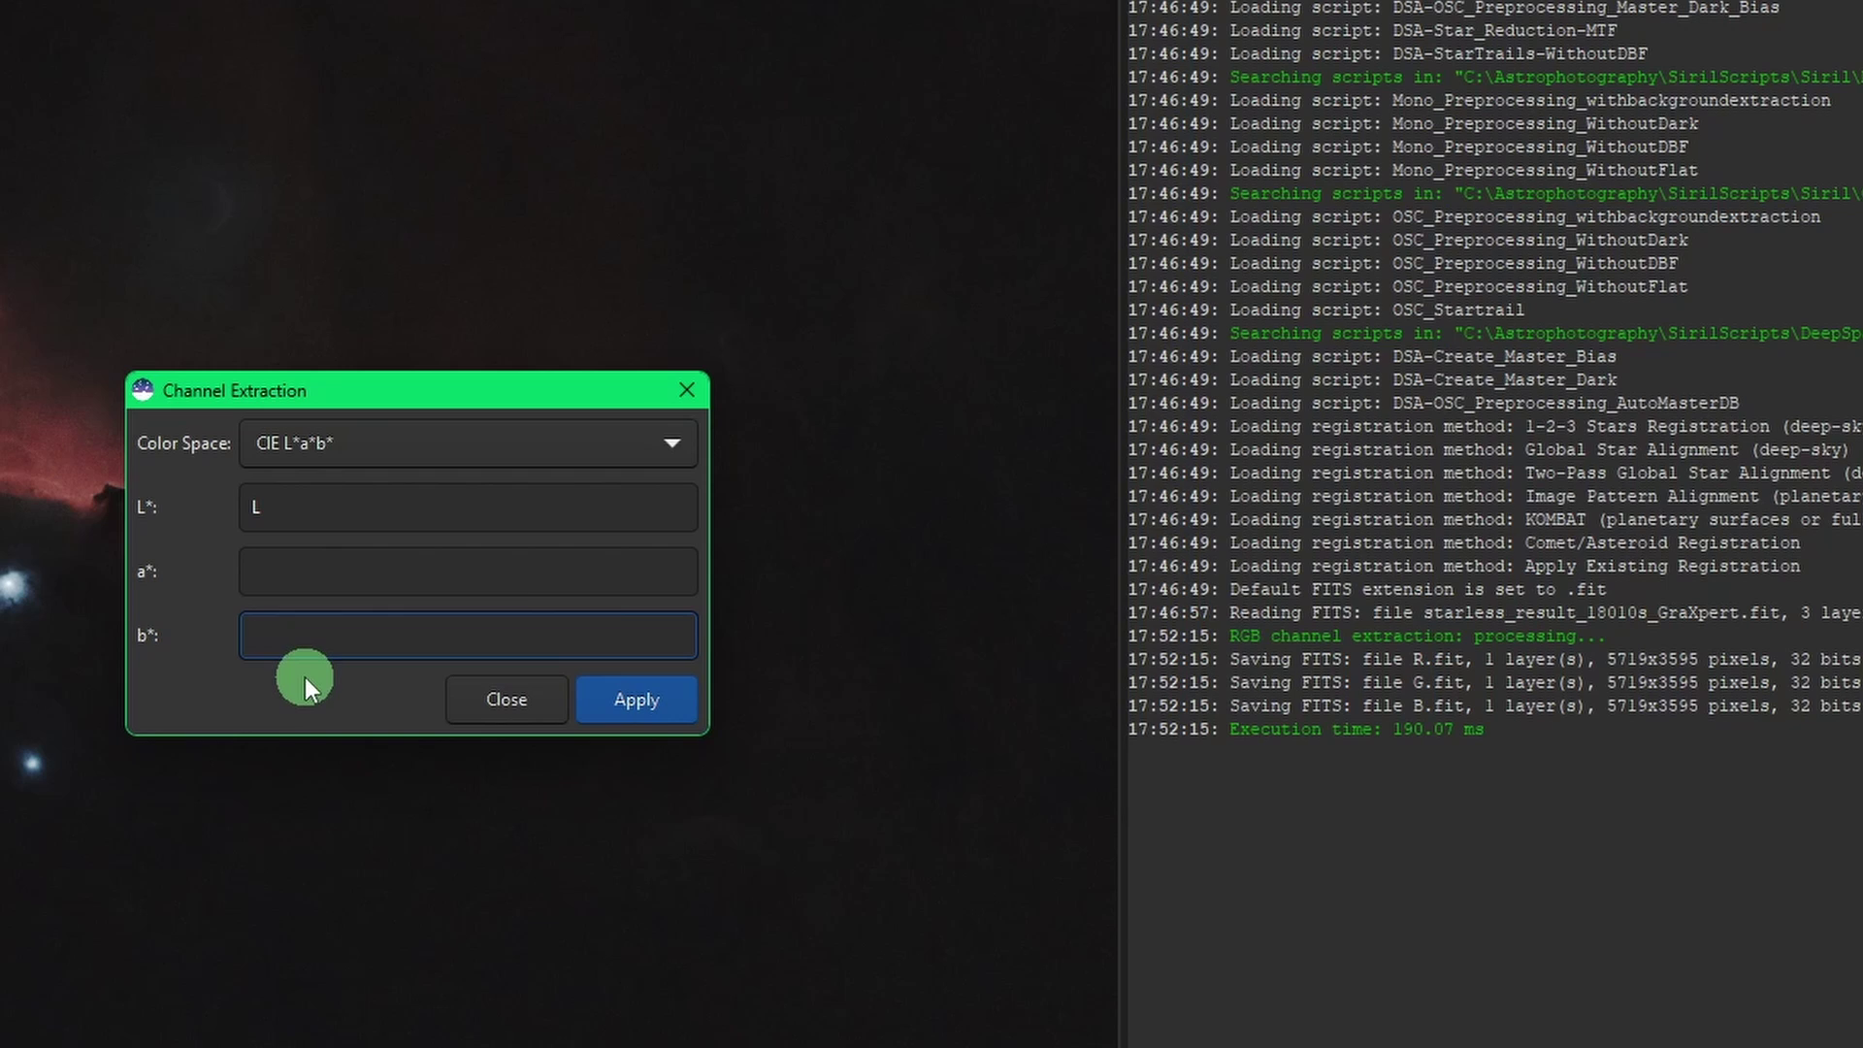
click(290, 571)
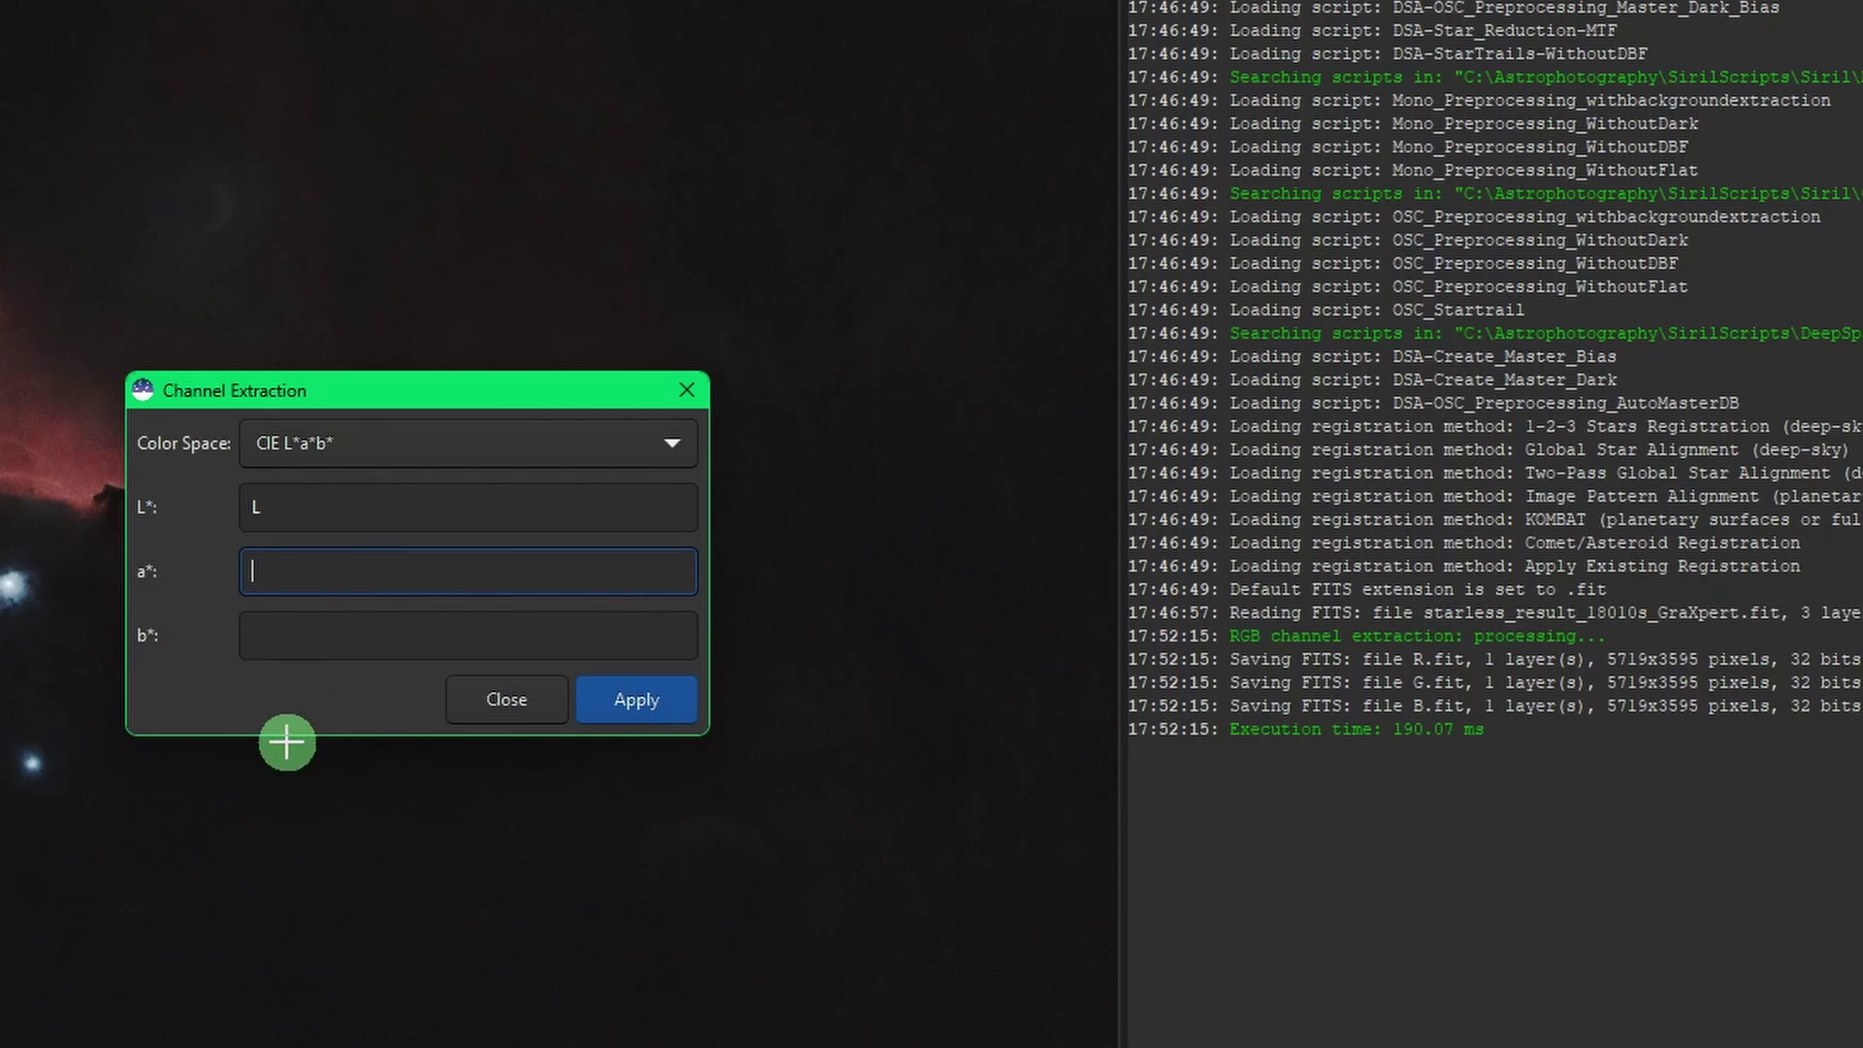
click(624, 701)
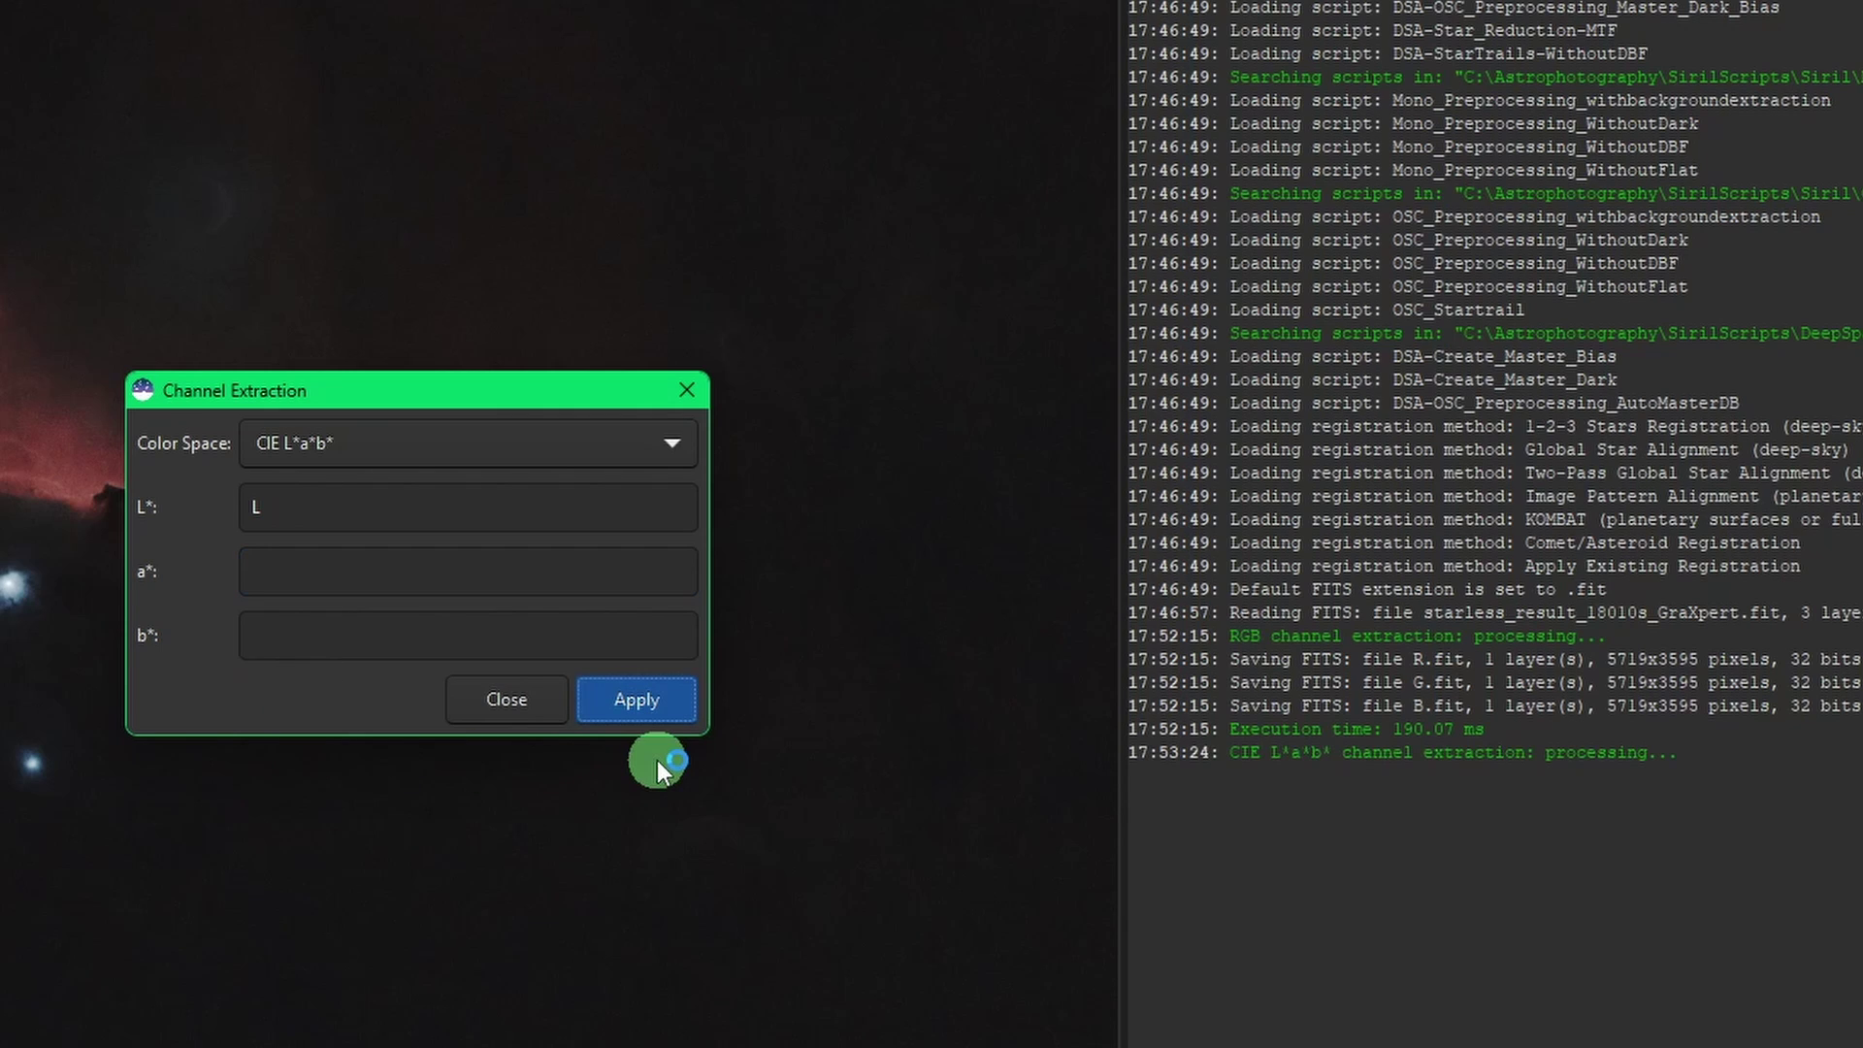
click(512, 703)
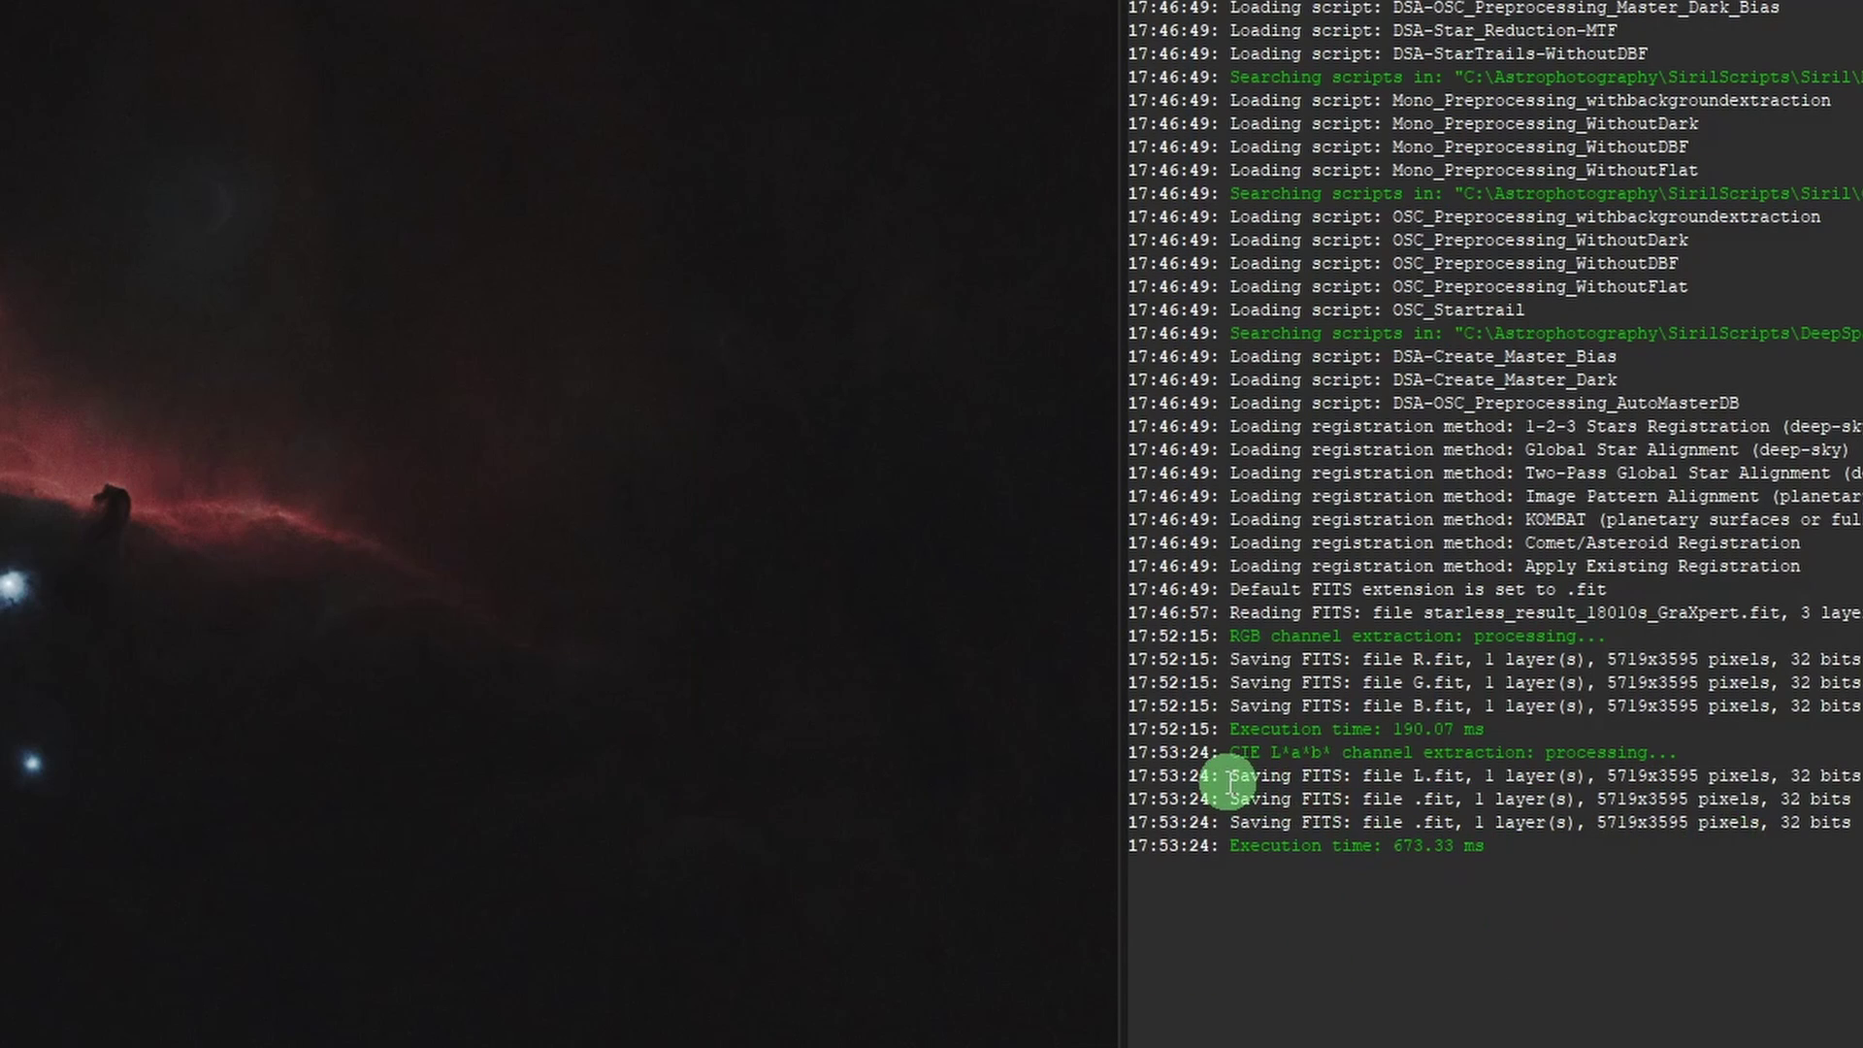
Review the console log entries for the files saved by the CIE L*a*b* extraction.
drag(1228, 777, 1595, 776)
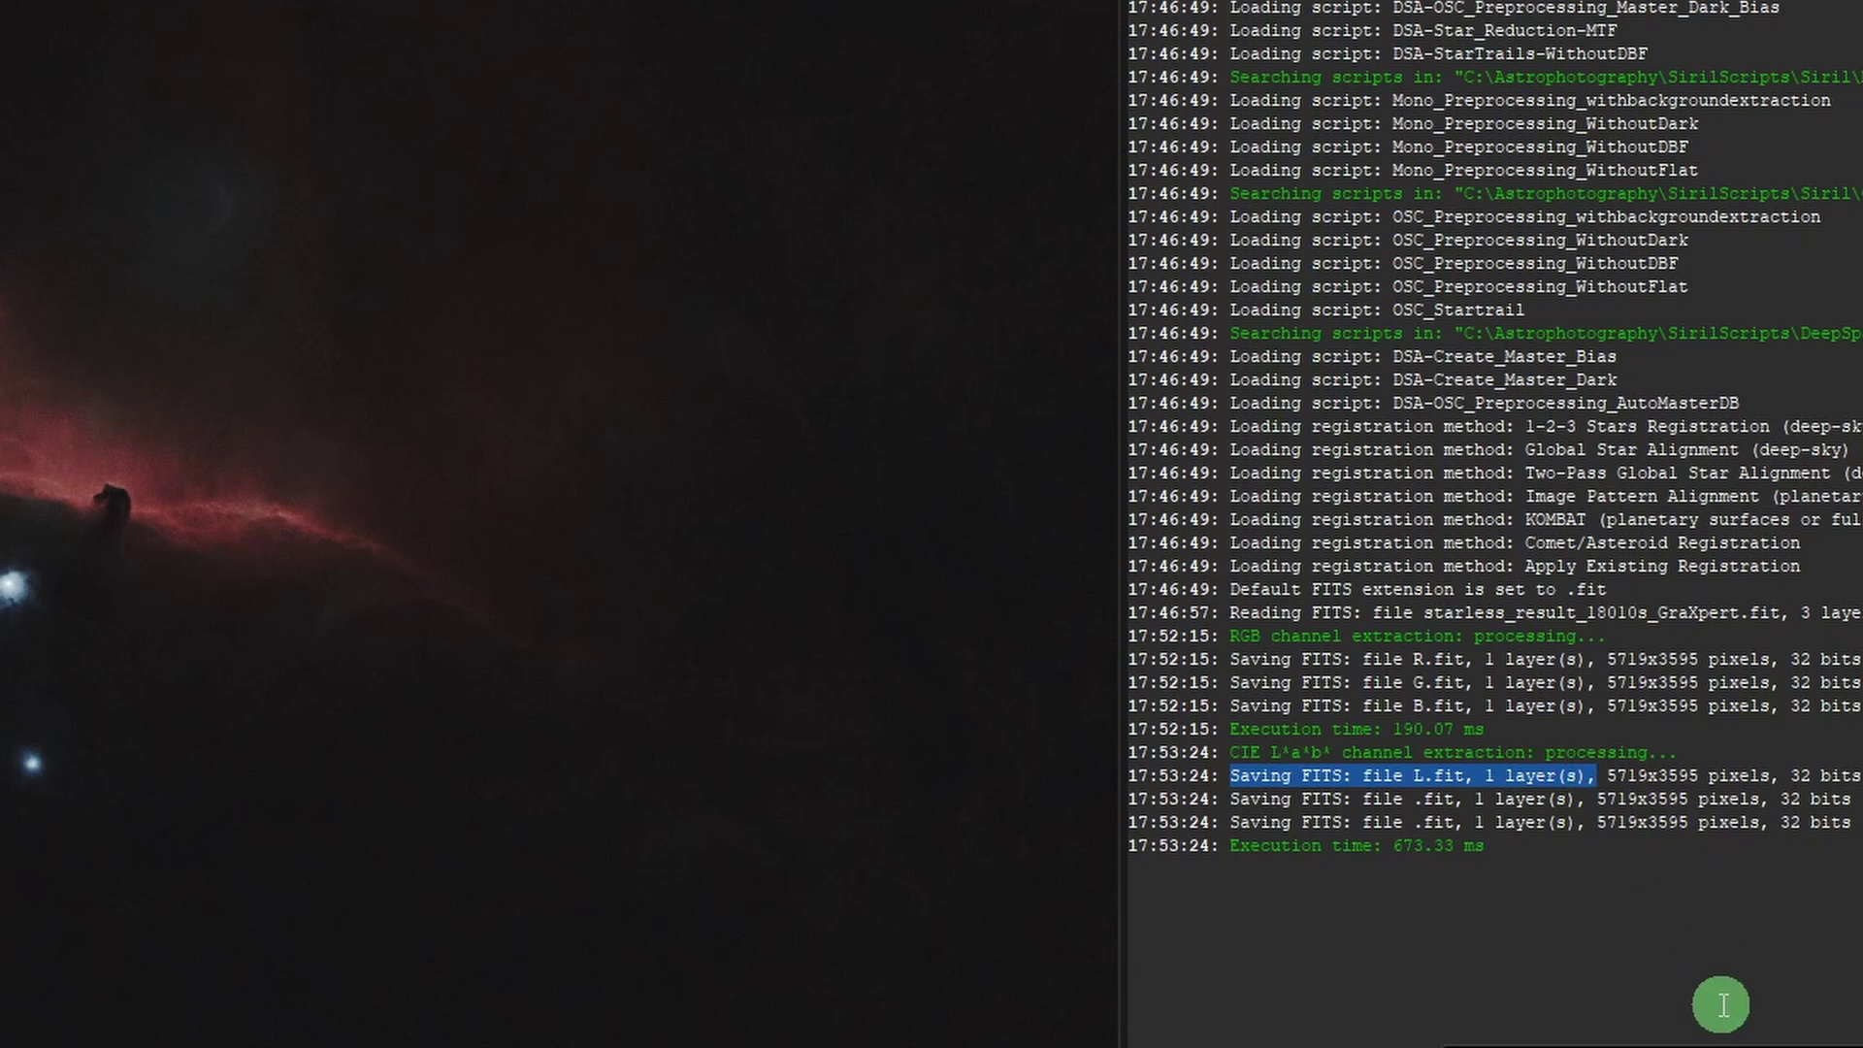
click(1622, 964)
drag(1229, 798, 1569, 800)
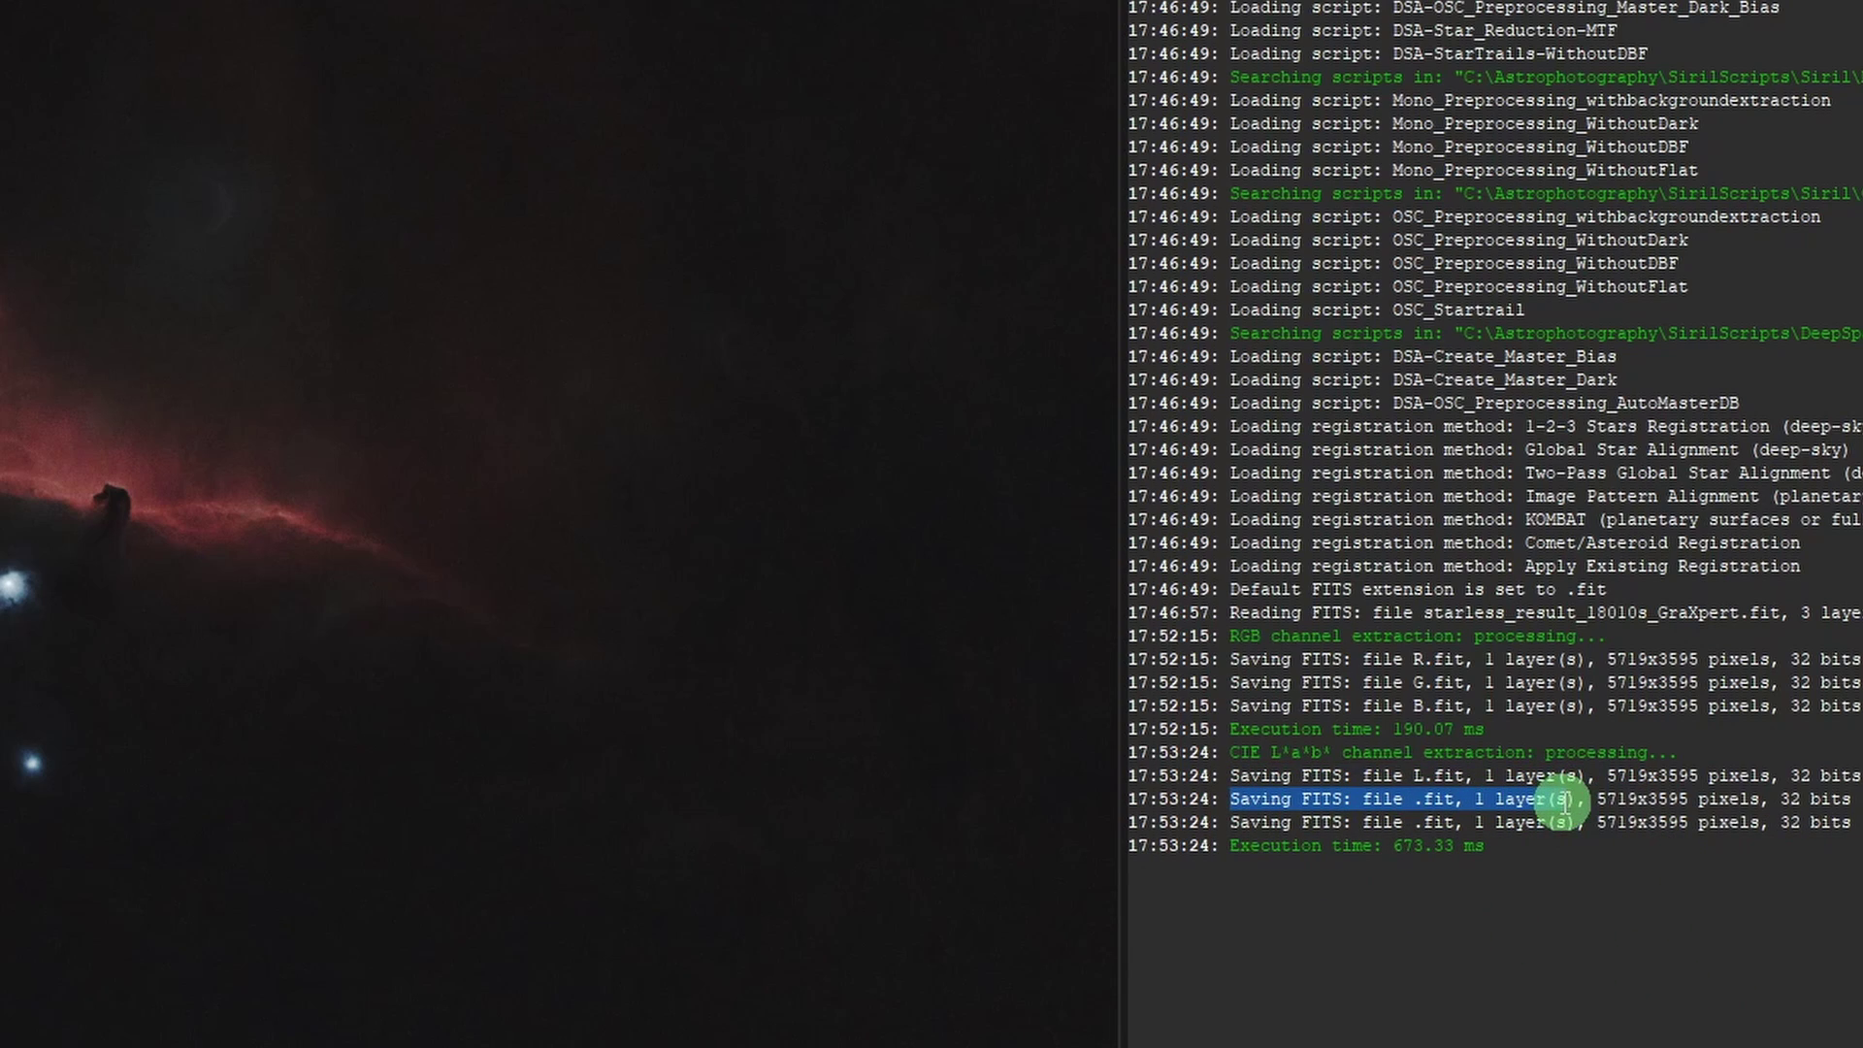
drag(1228, 798, 1542, 802)
click(1543, 802)
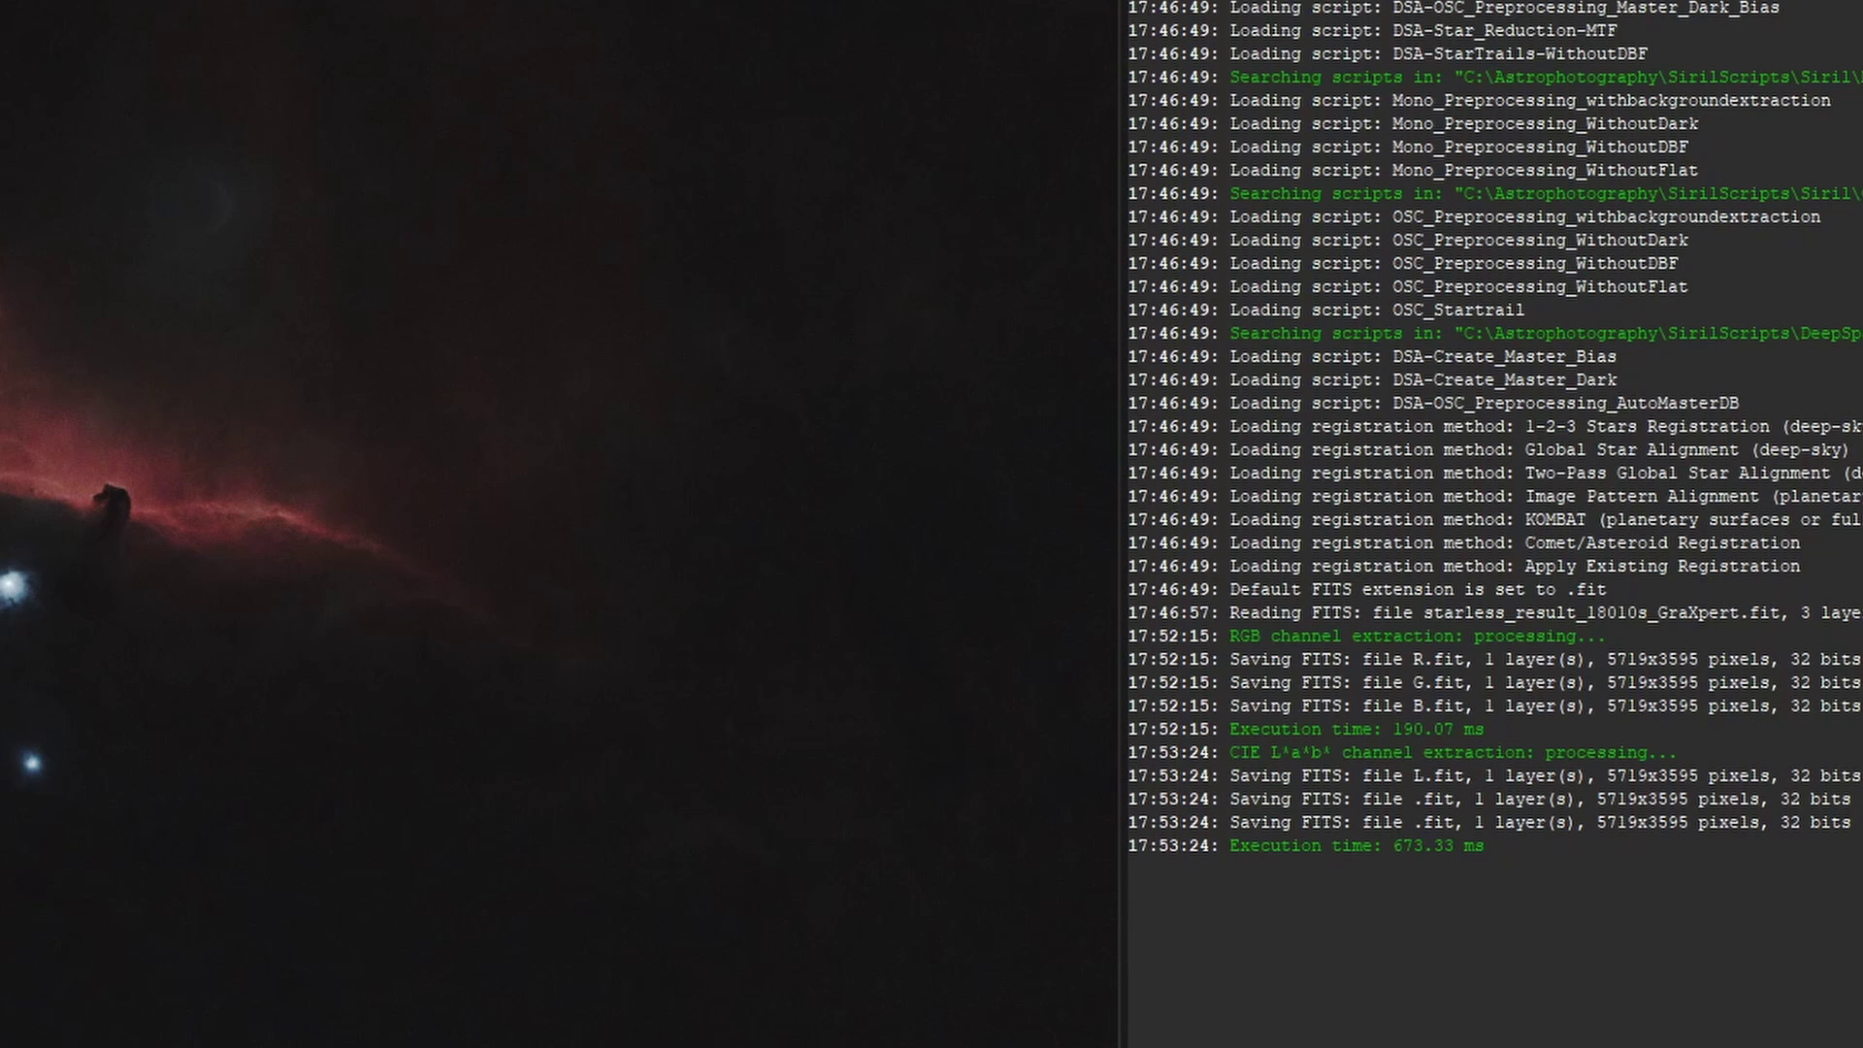
Switch to File Explorer and delete the nameless .fit file from the Flame_HorseHead folder, keeping L.fit.
key(alt+Tab)
click(194, 563)
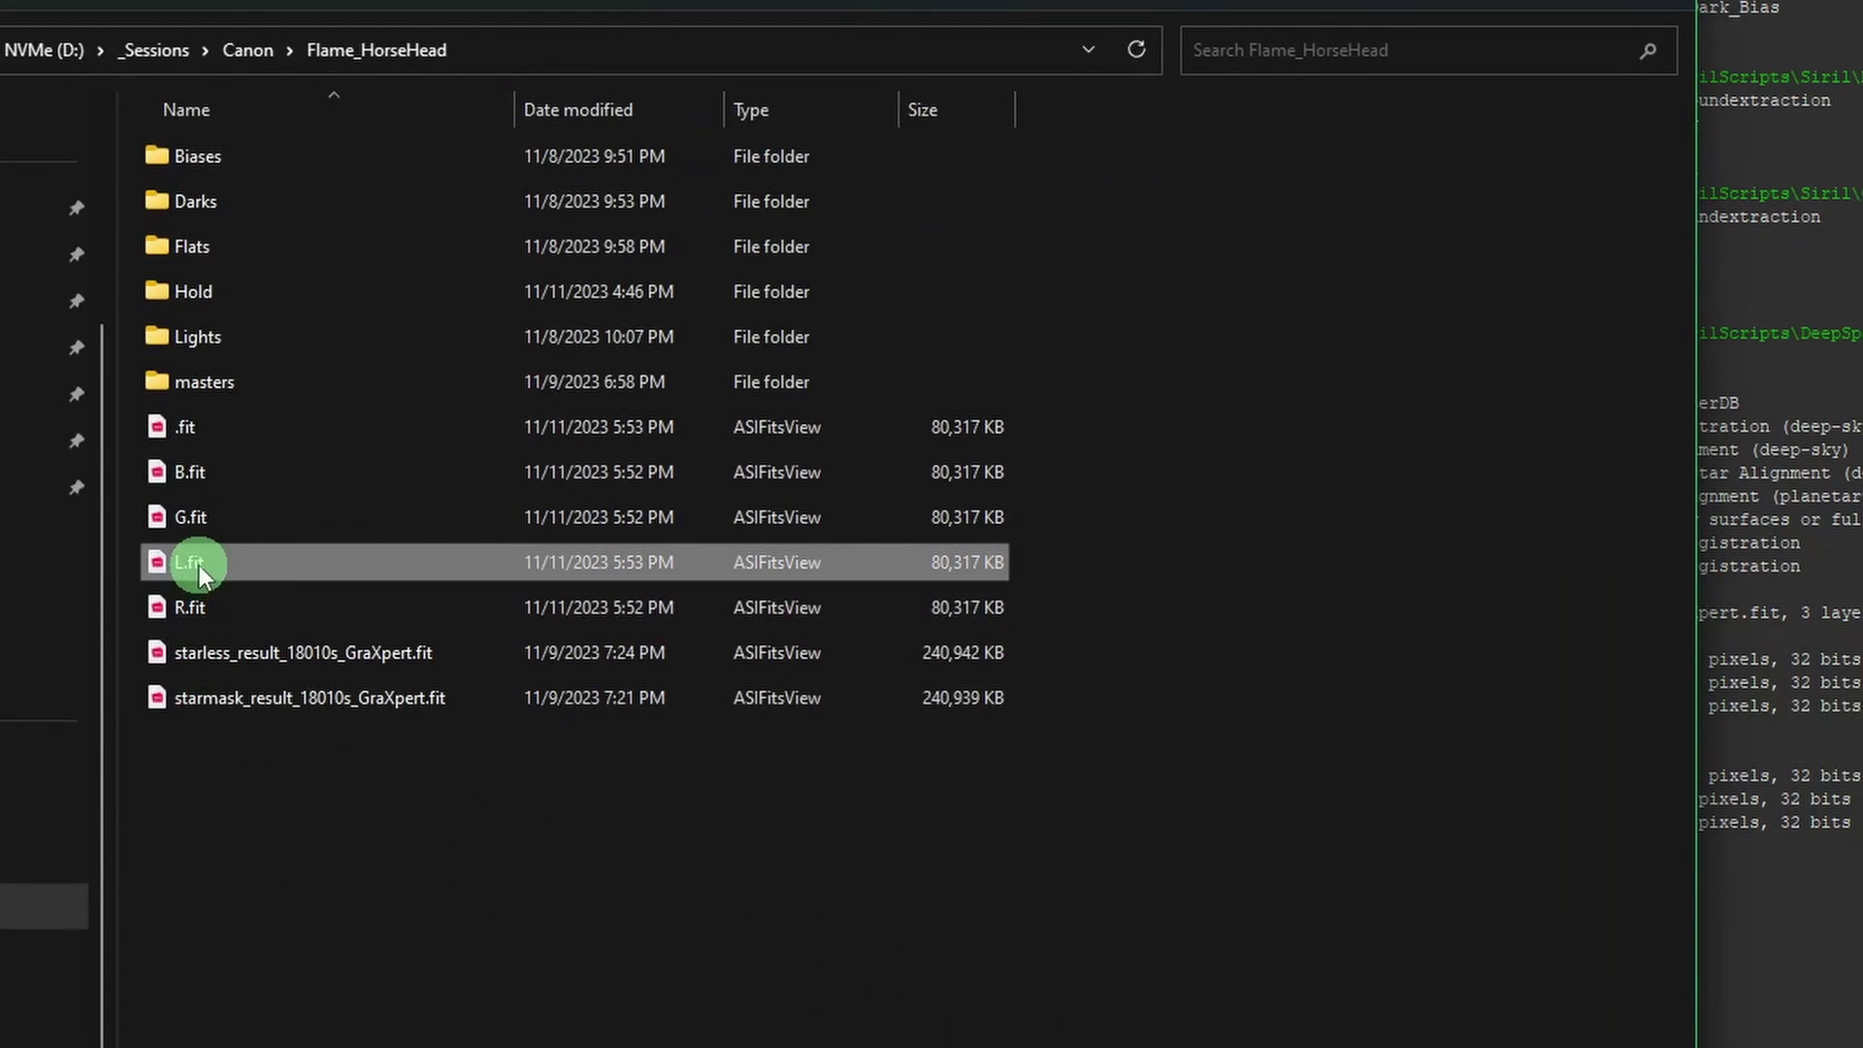
click(194, 431)
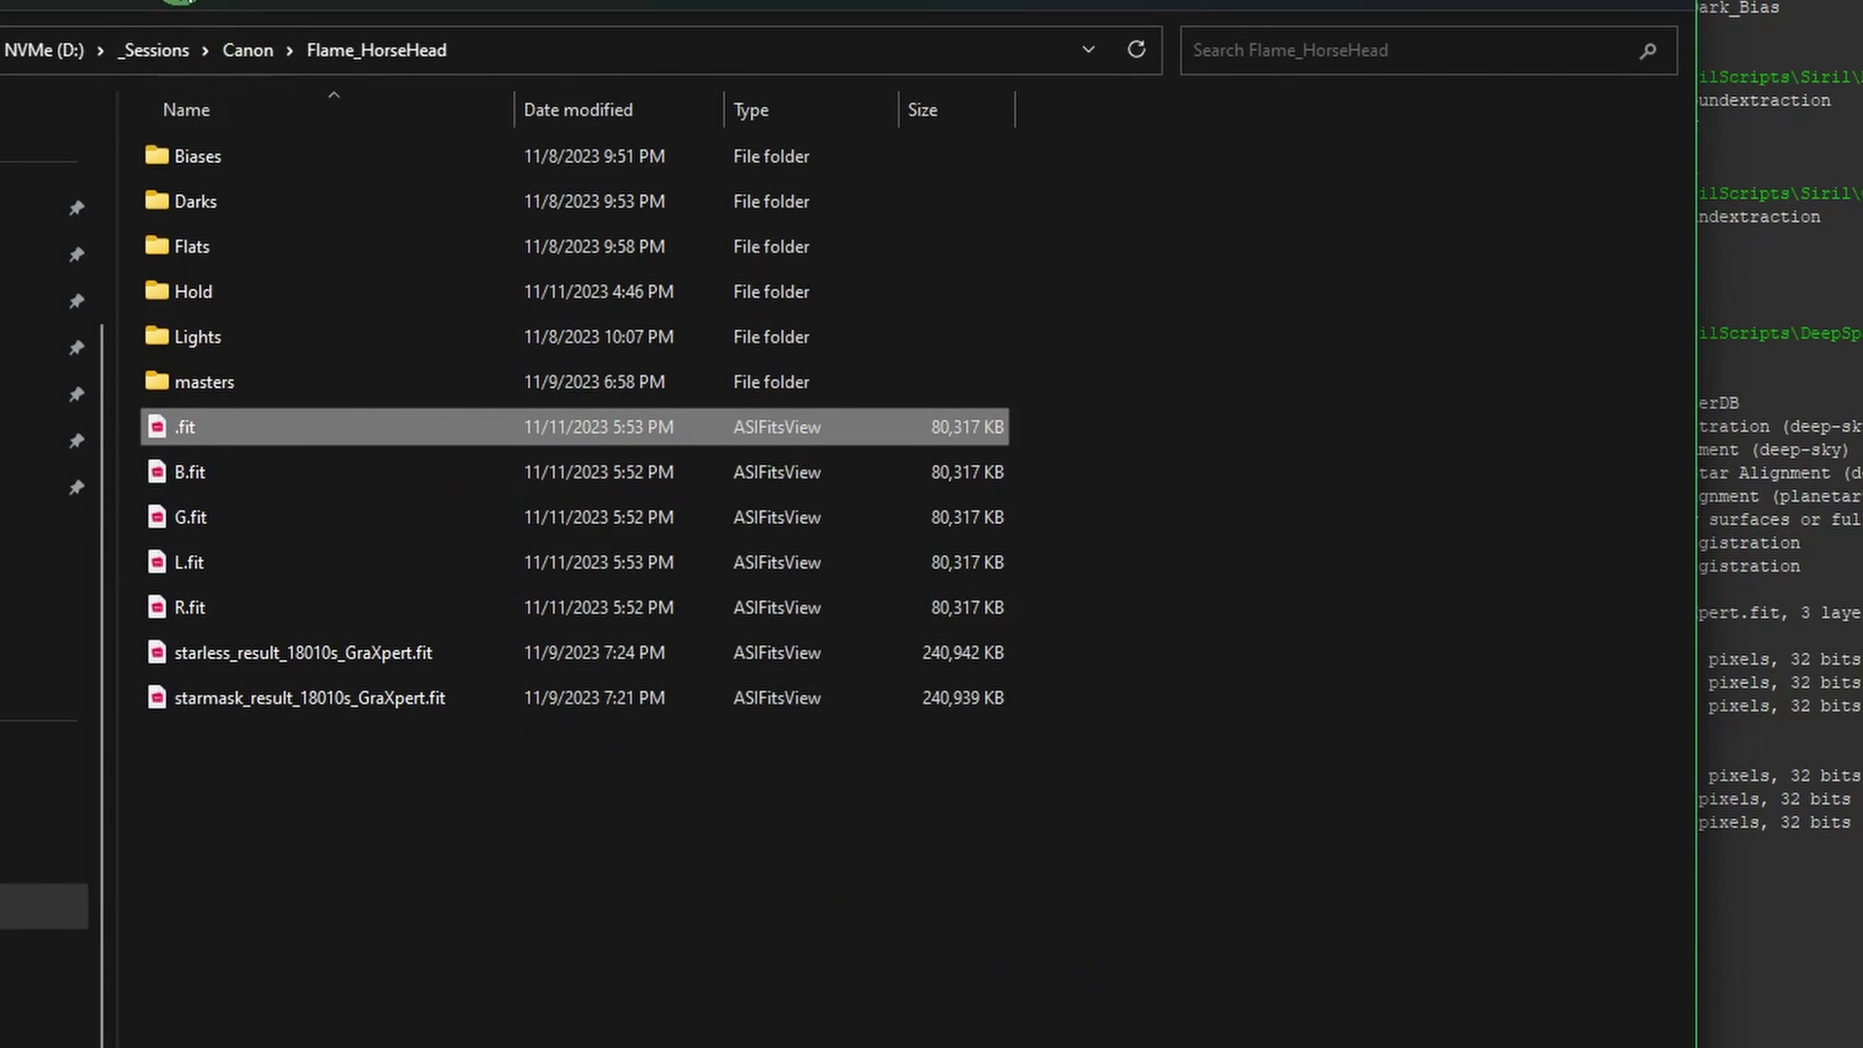
key(Delete)
click(232, 562)
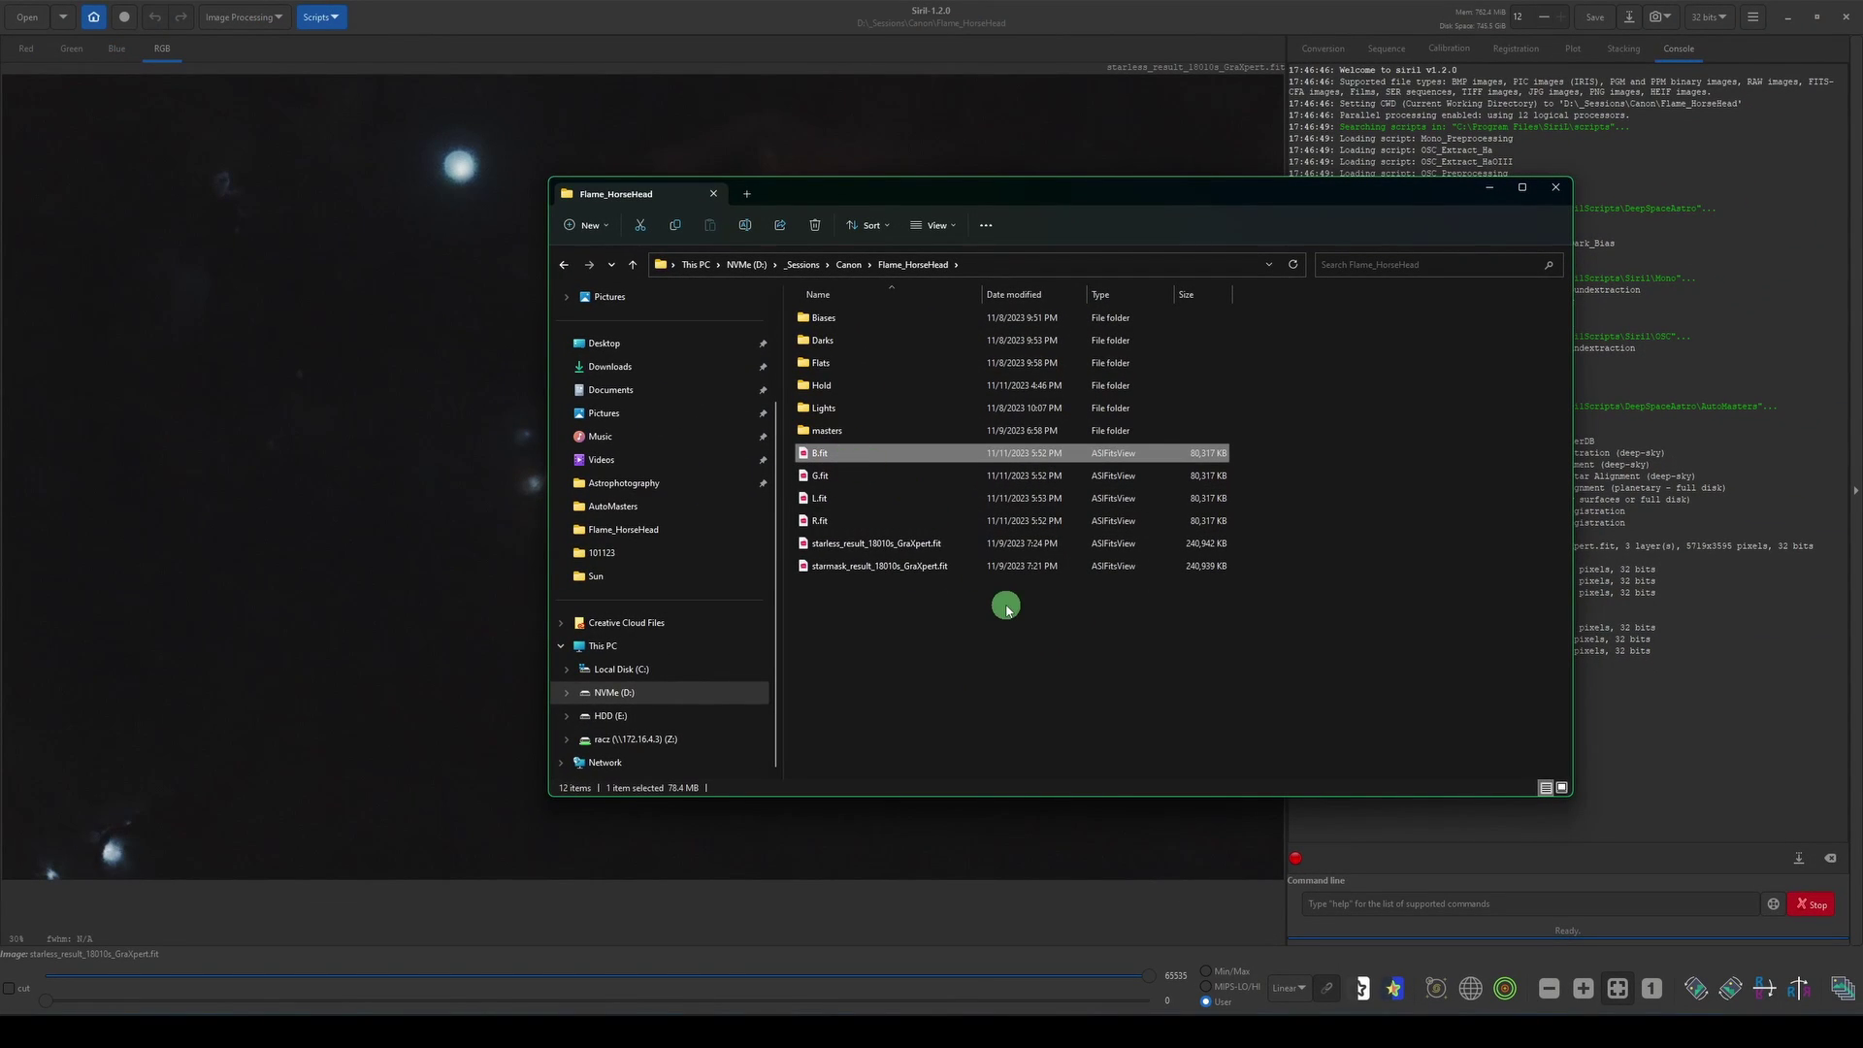
Return to Siril and open the luminance image L.fit from the Flame_HorseHead folder.
key(alt+Tab)
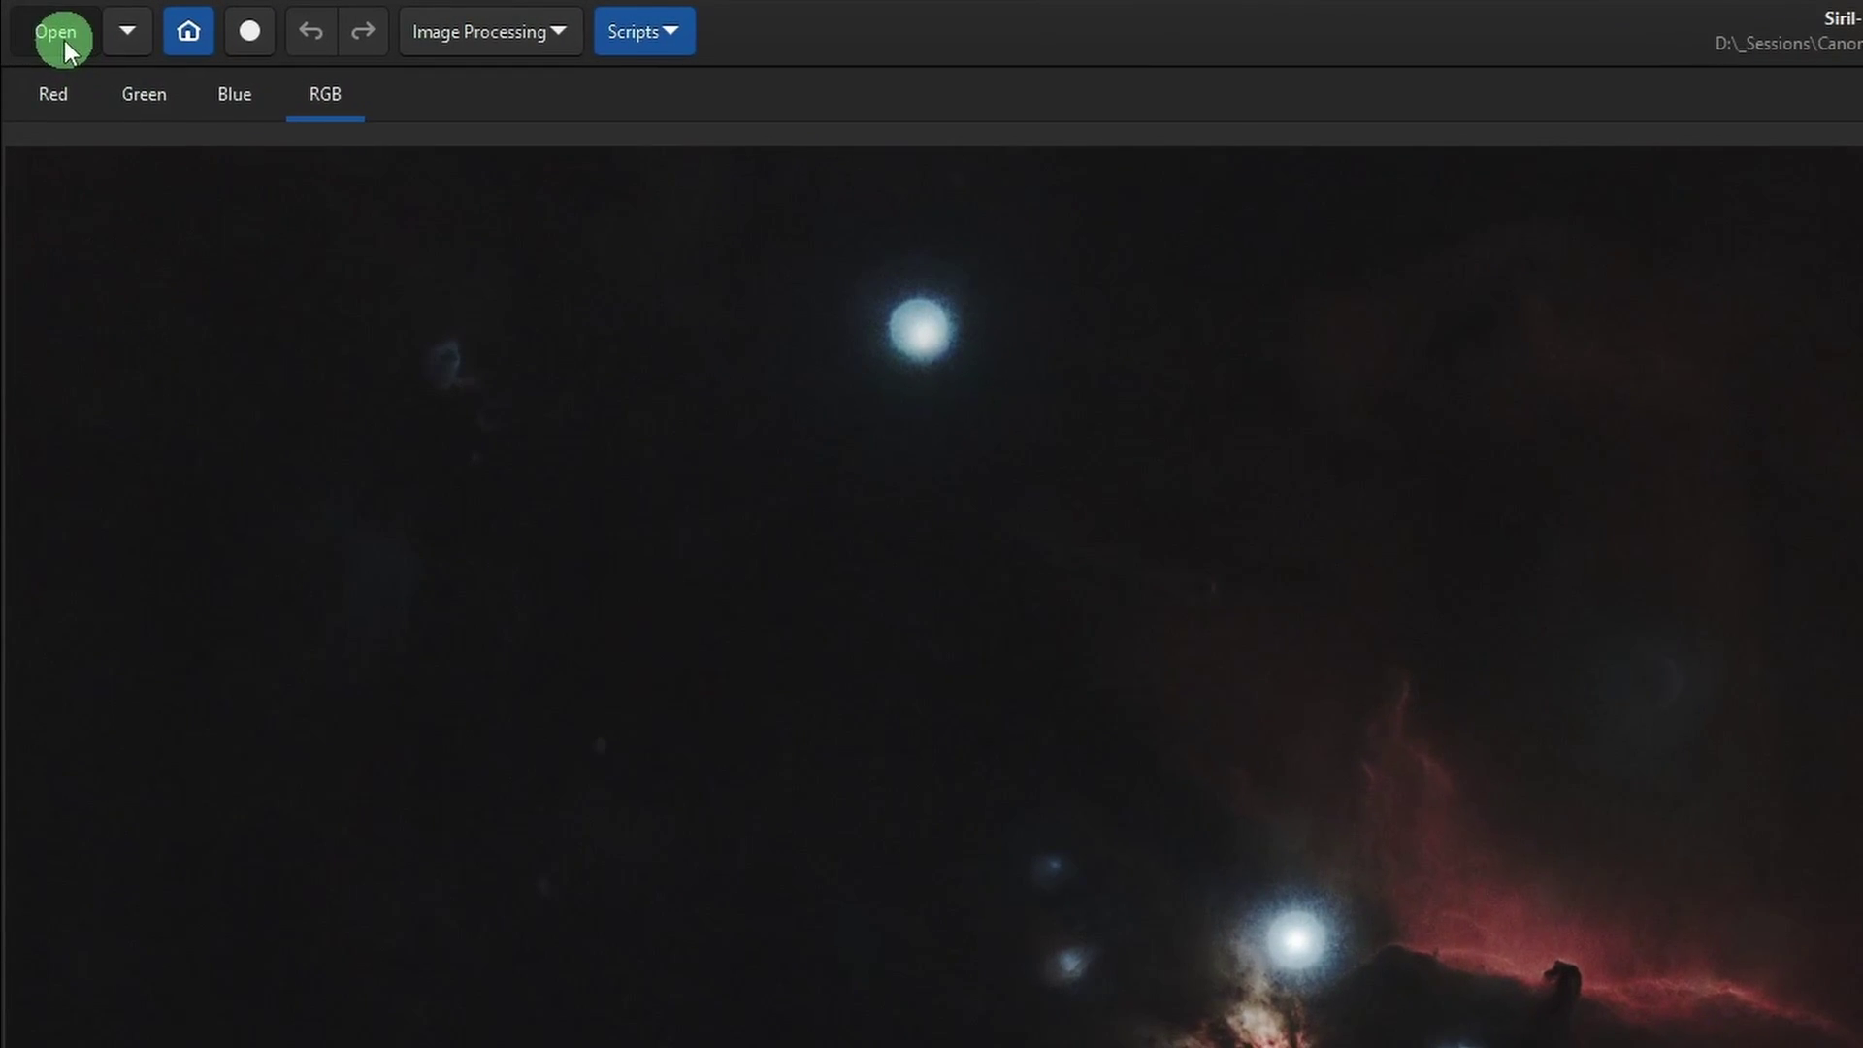
click(64, 38)
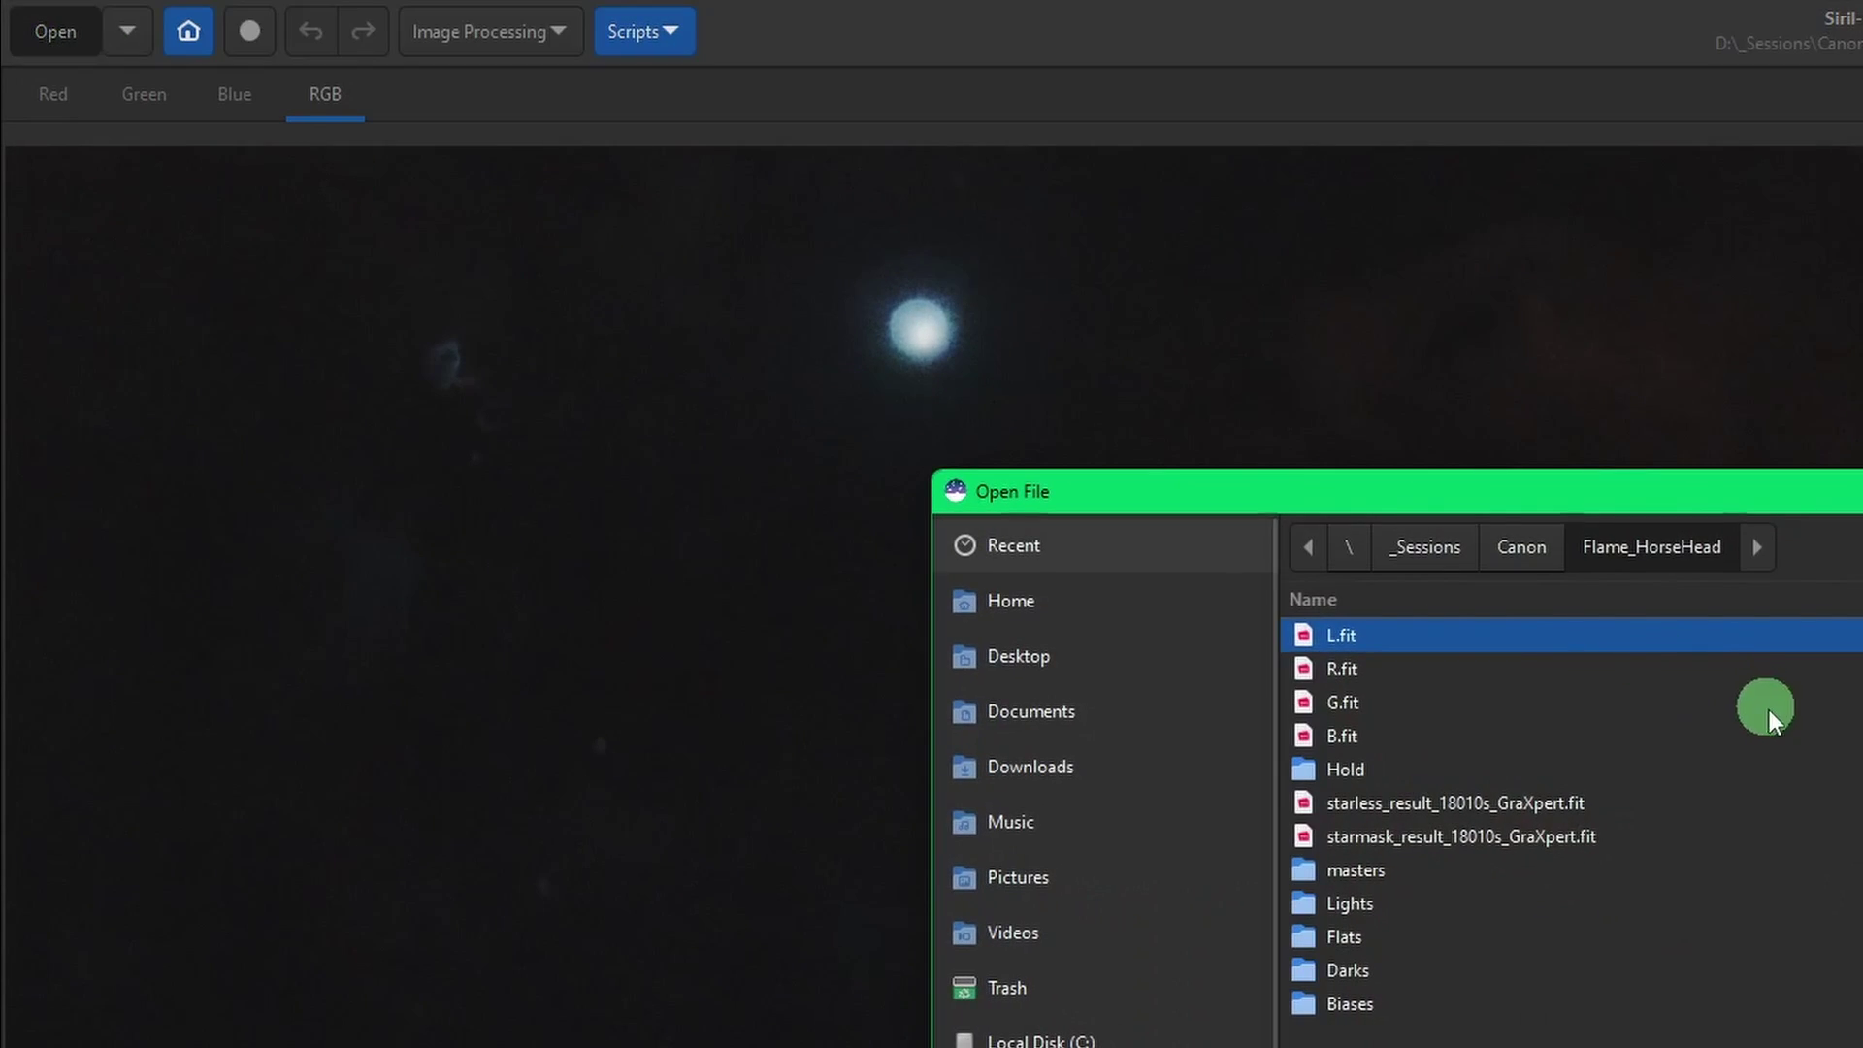
double_click(1370, 632)
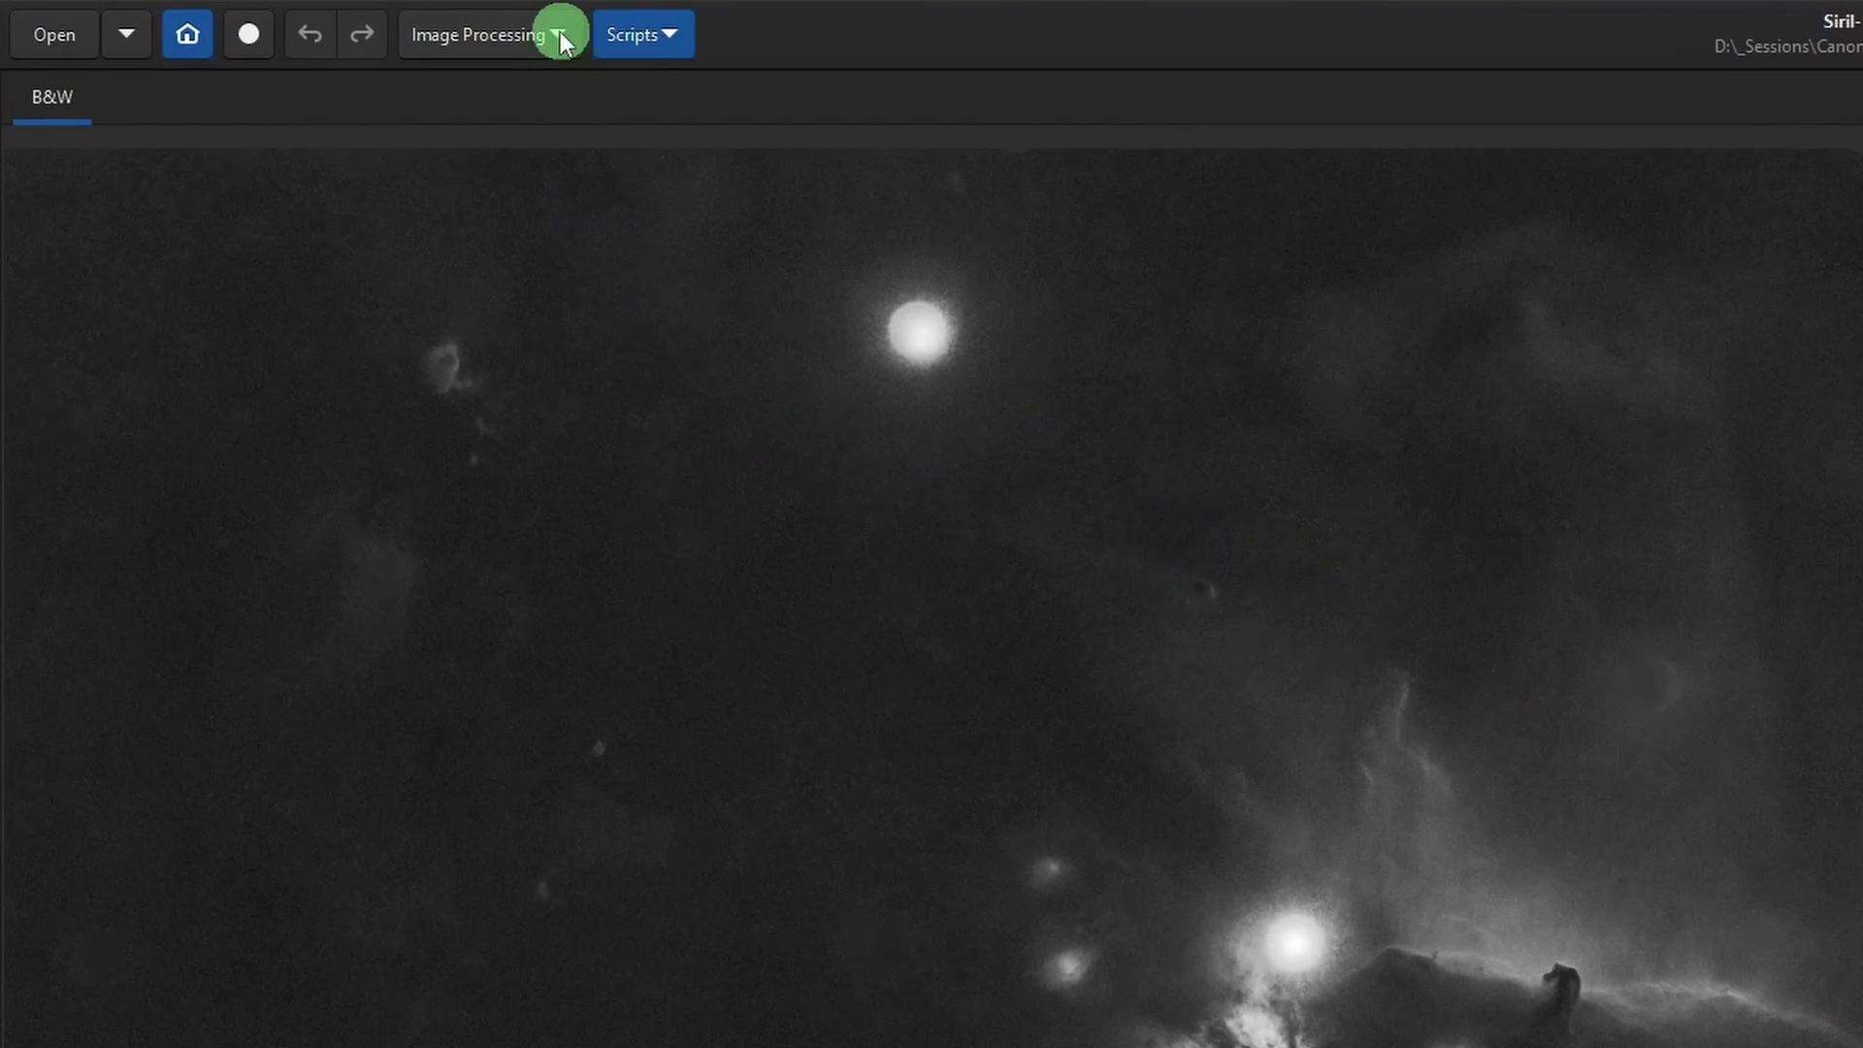
In a Histogram Transformation of the luminance image, set the shadows to about 0.393 and the highlights to about 0.857.
click(278, 17)
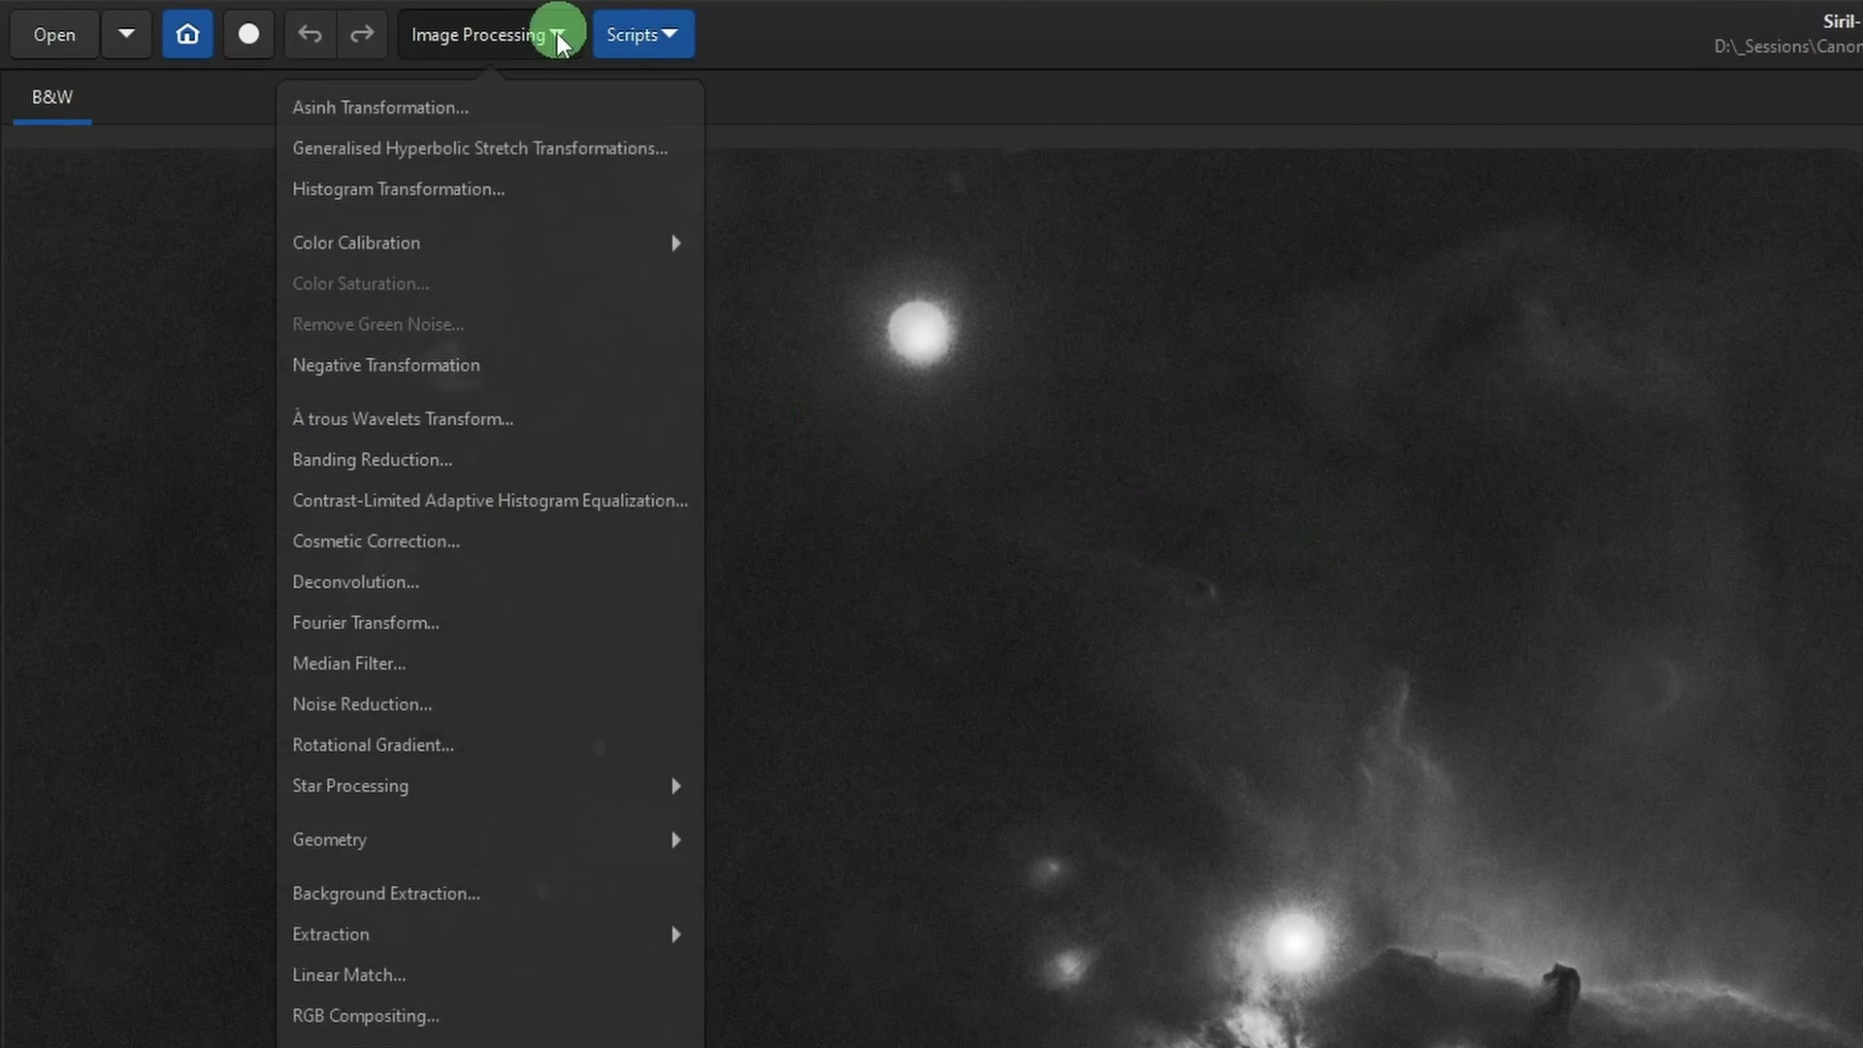
click(534, 199)
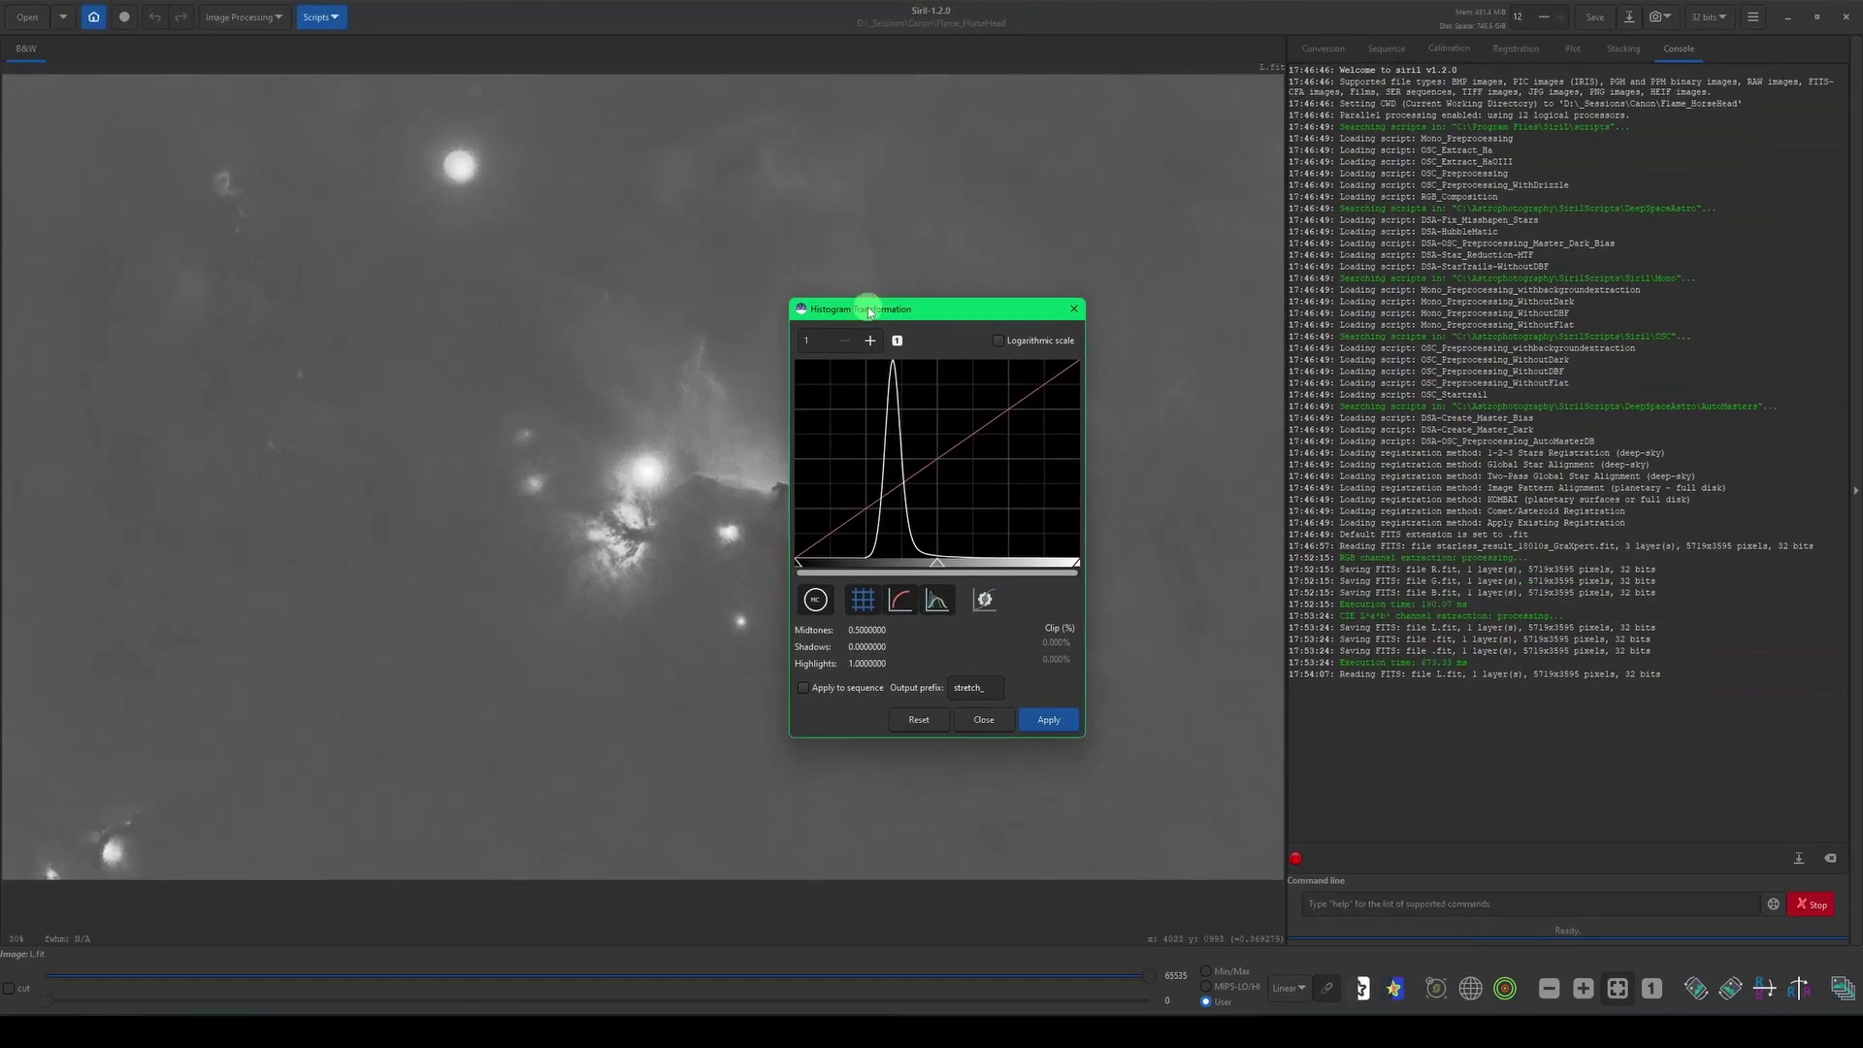
drag(868, 310, 1347, 183)
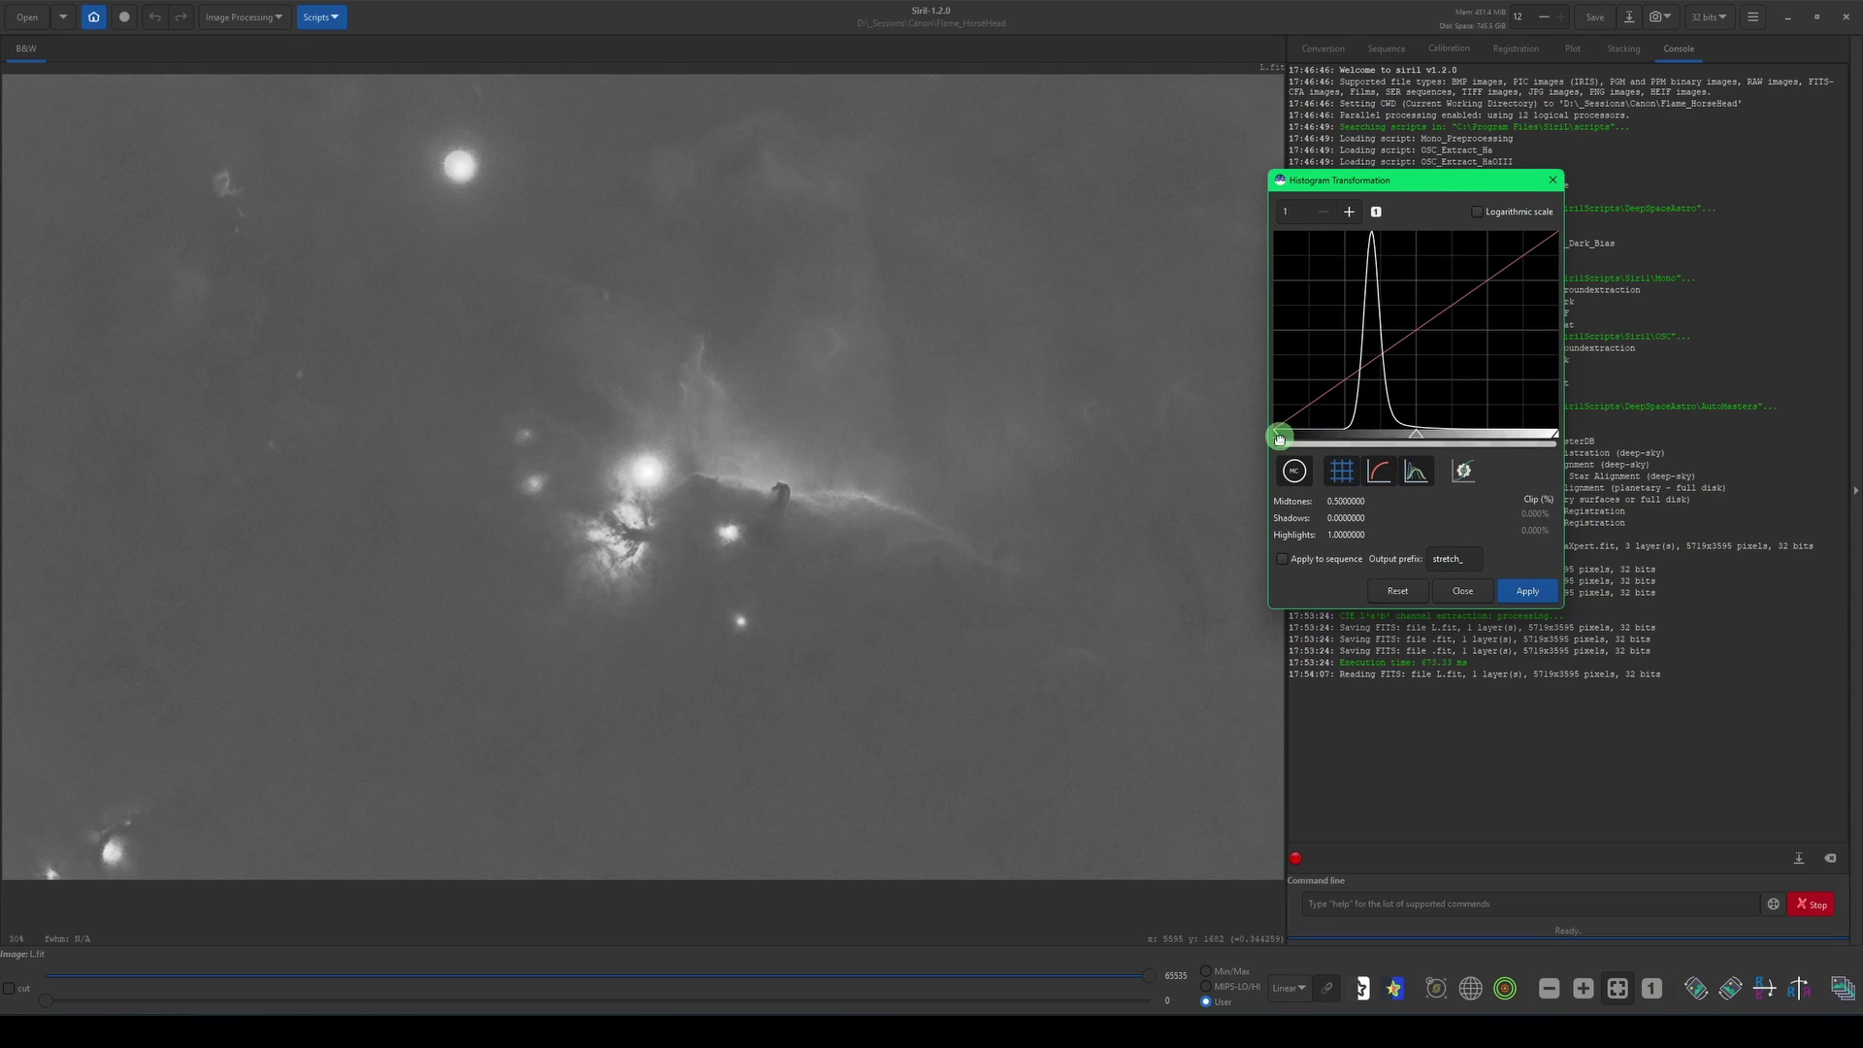
drag(1277, 433, 1387, 437)
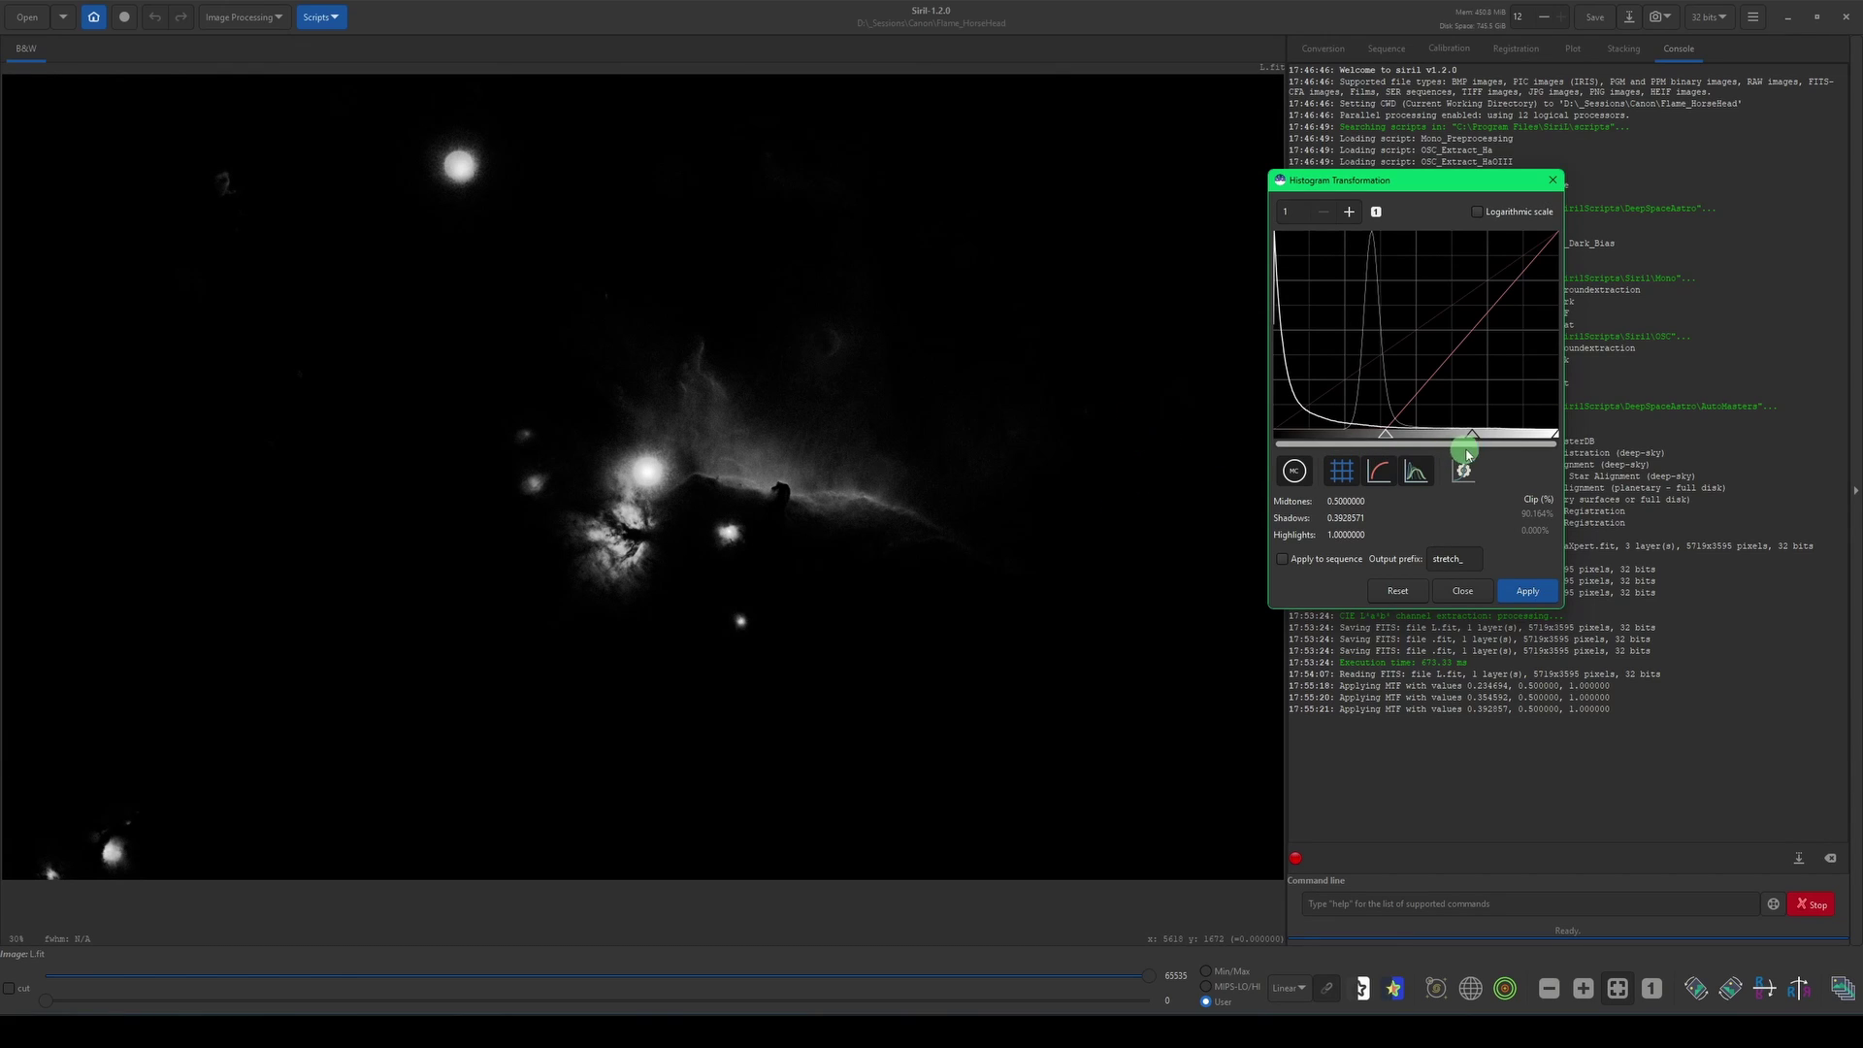
drag(1557, 436, 1517, 435)
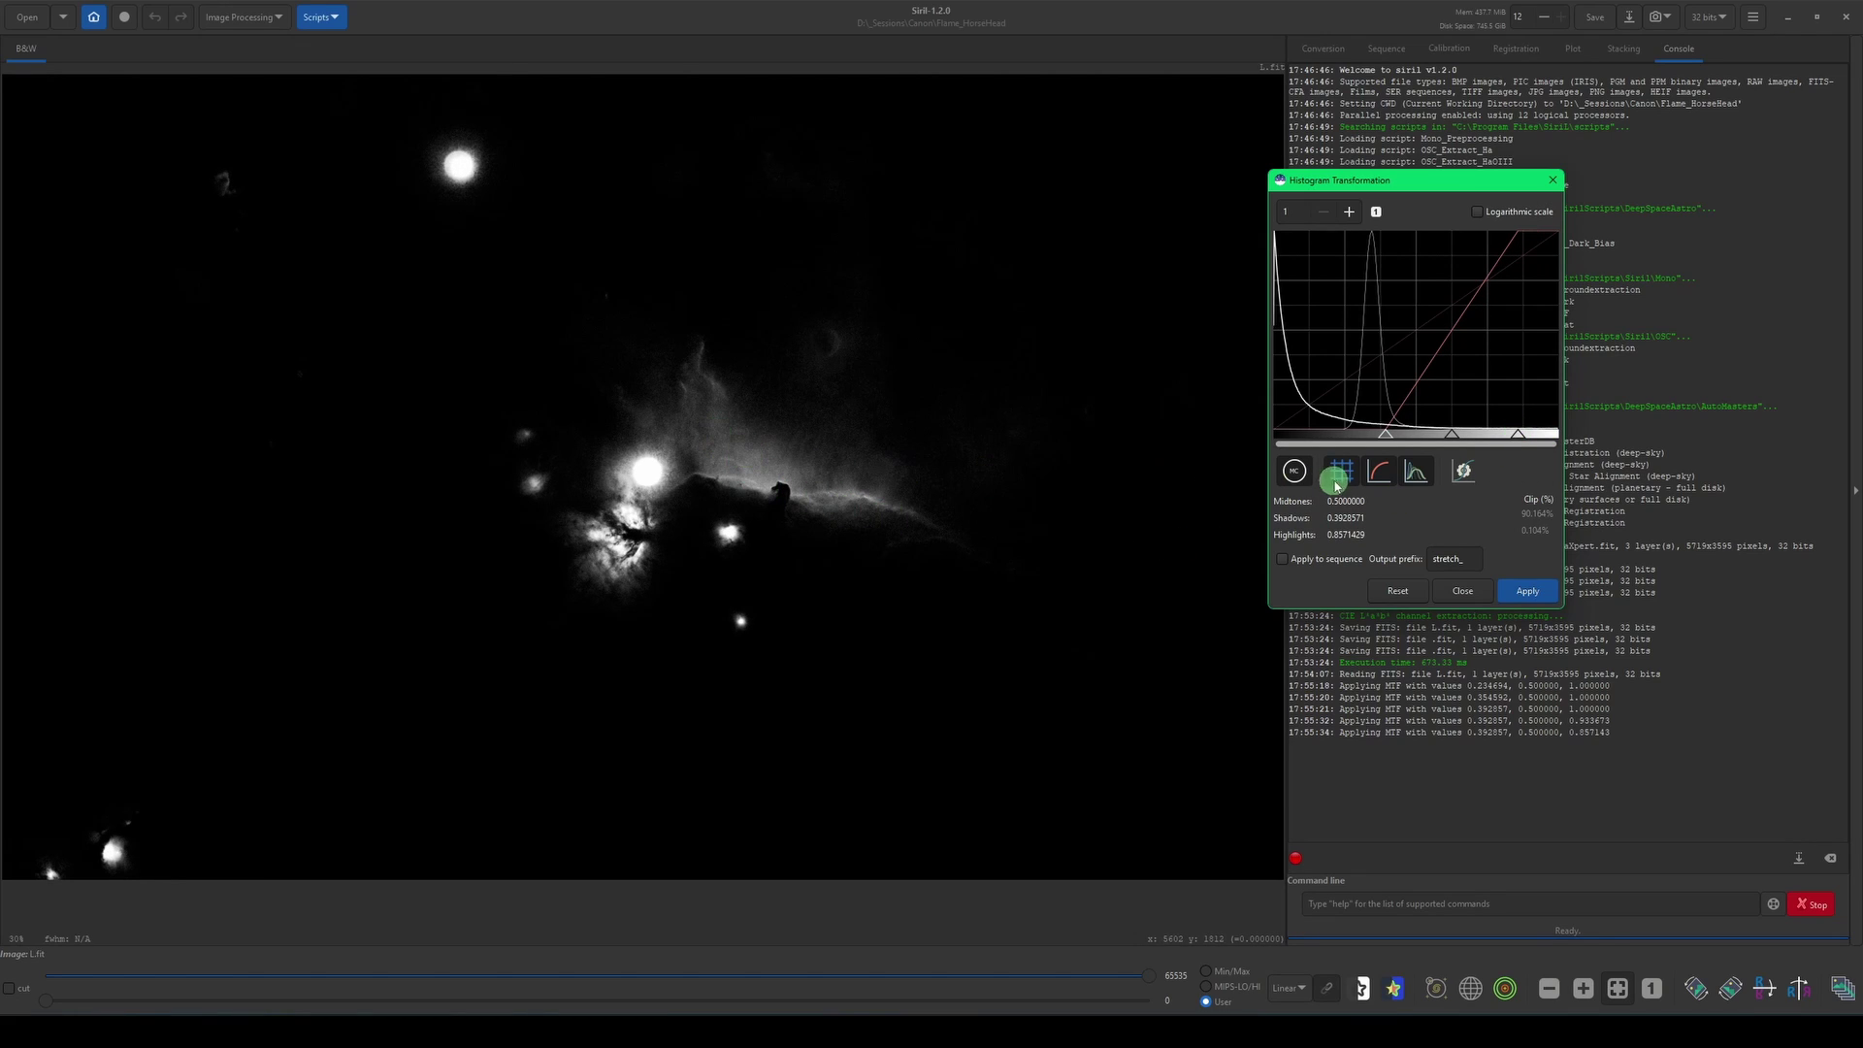
Set the histogram midtones to about 0.535, shadows to about 0.452 and highlights to about 0.798, apply the transformation and close it.
mouse_move(1450, 431)
mouse_down()
mouse_move(1434, 428)
mouse_move(1450, 436)
mouse_up()
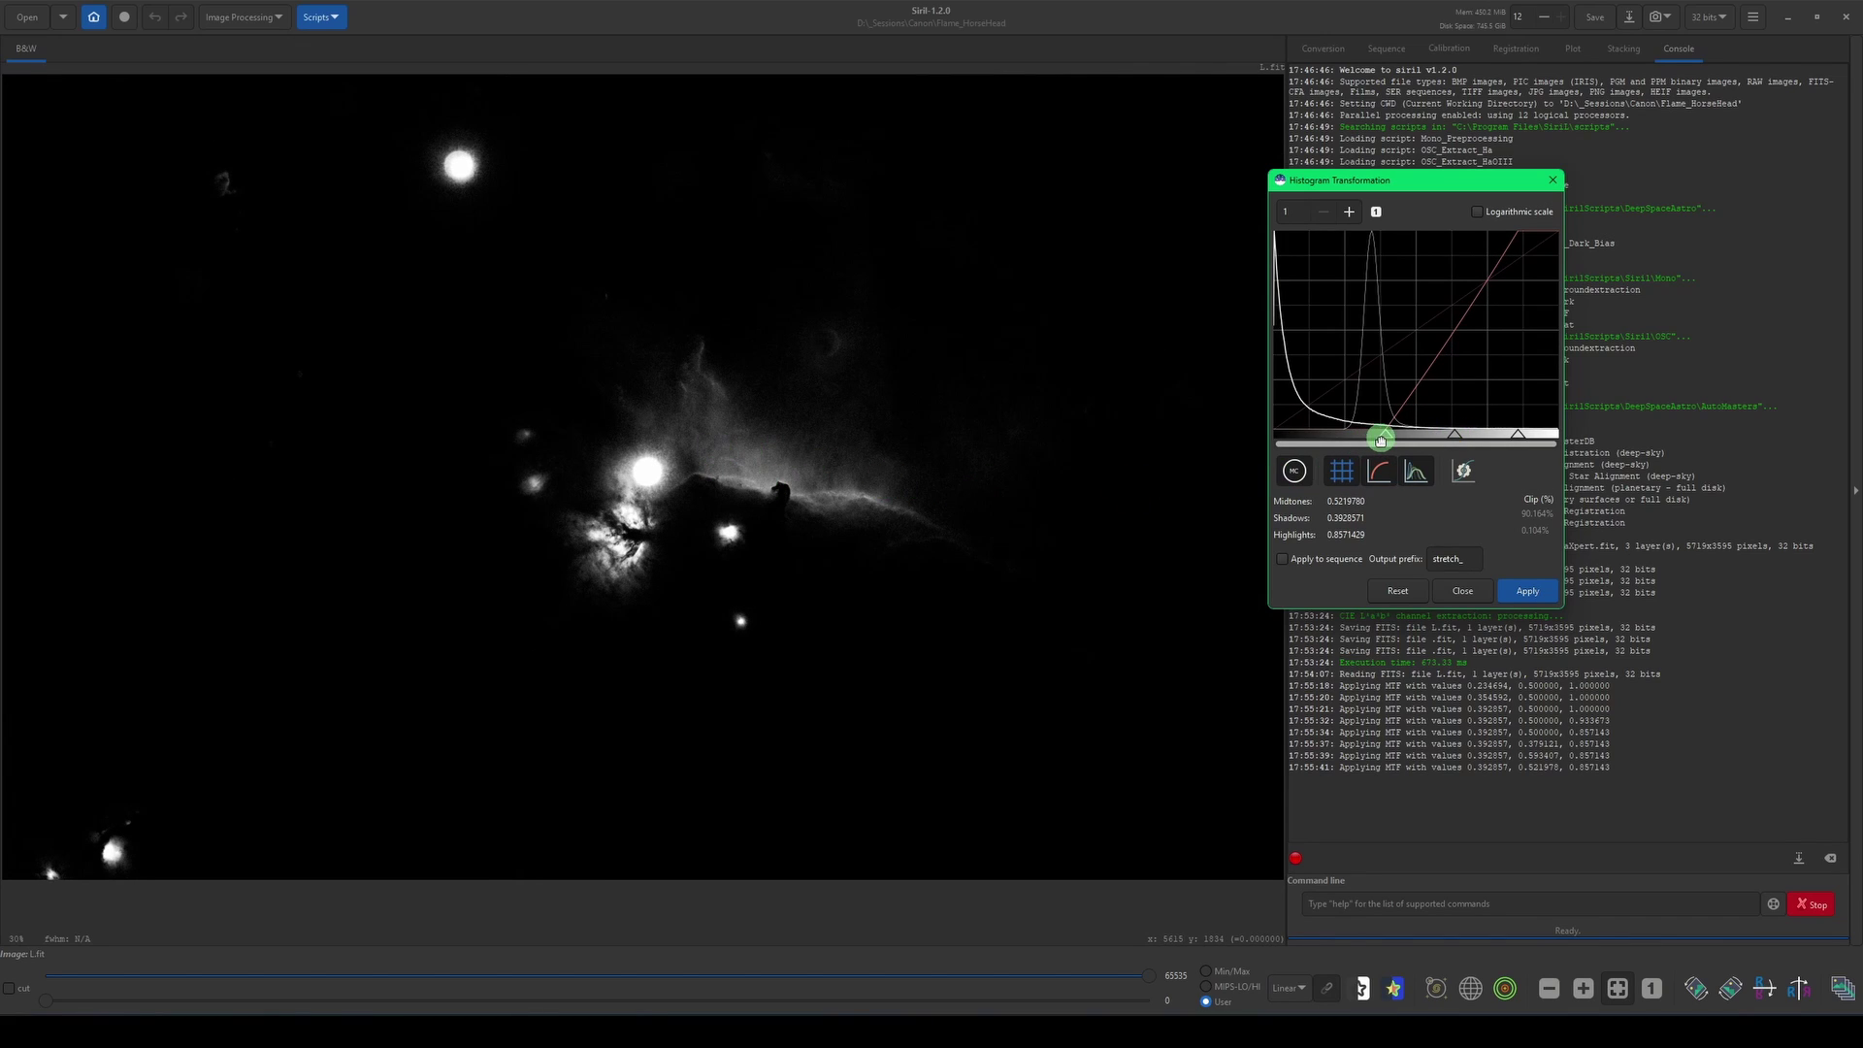
drag(1384, 436, 1502, 434)
click(1528, 593)
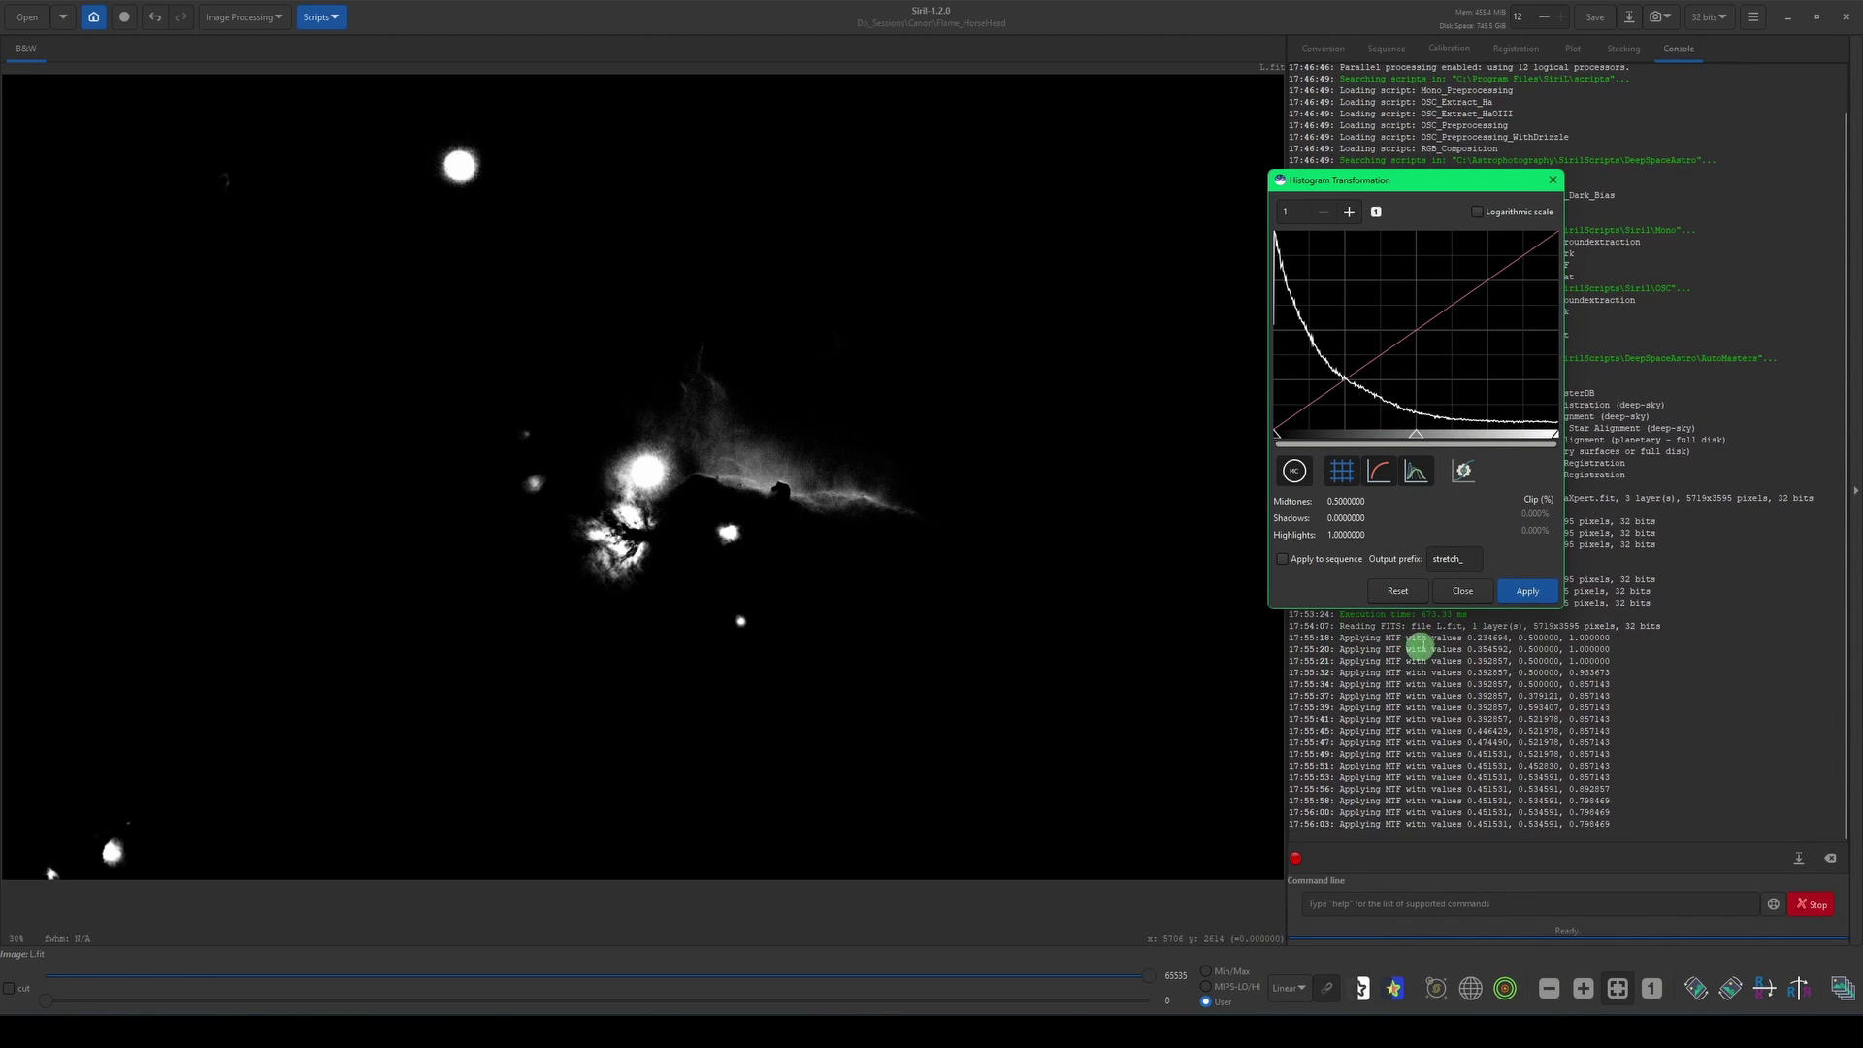
click(1462, 594)
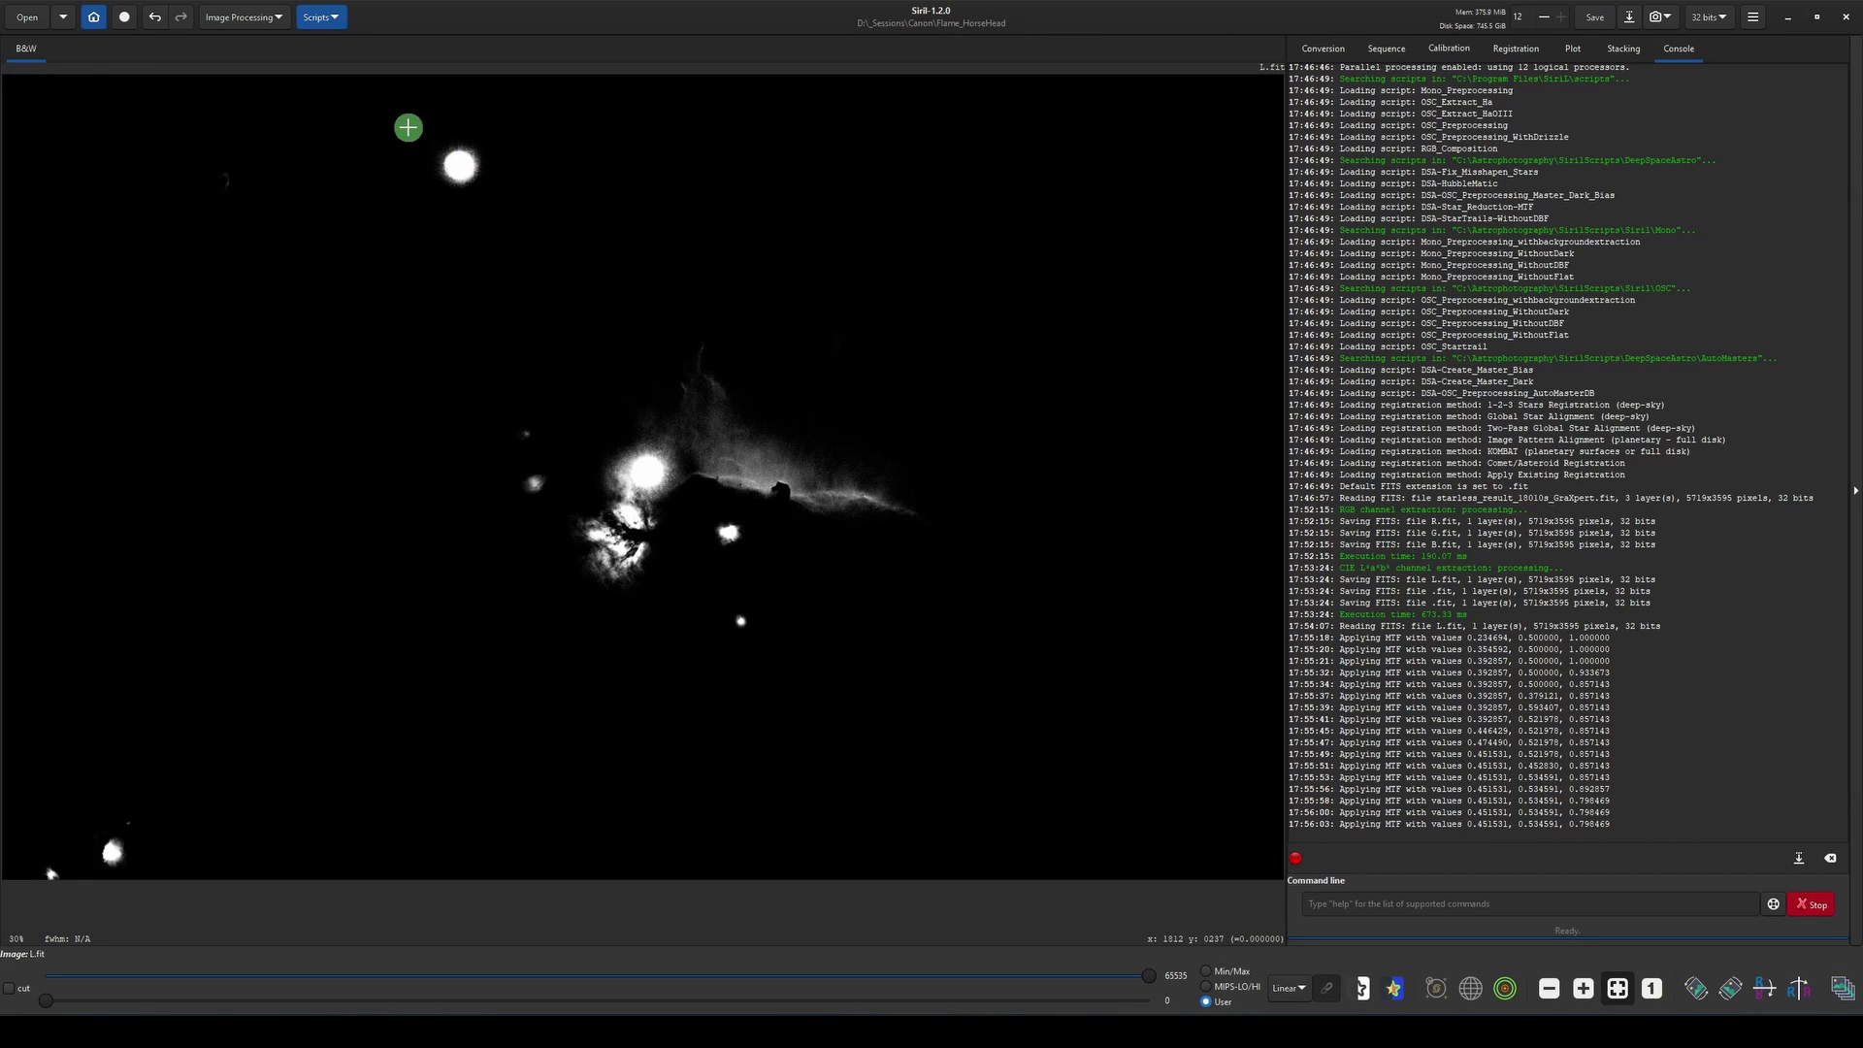
Select an area of about 441 by 370 px around the large isolated star halo and black it out with the command fill 0.
drag(407, 127, 505, 208)
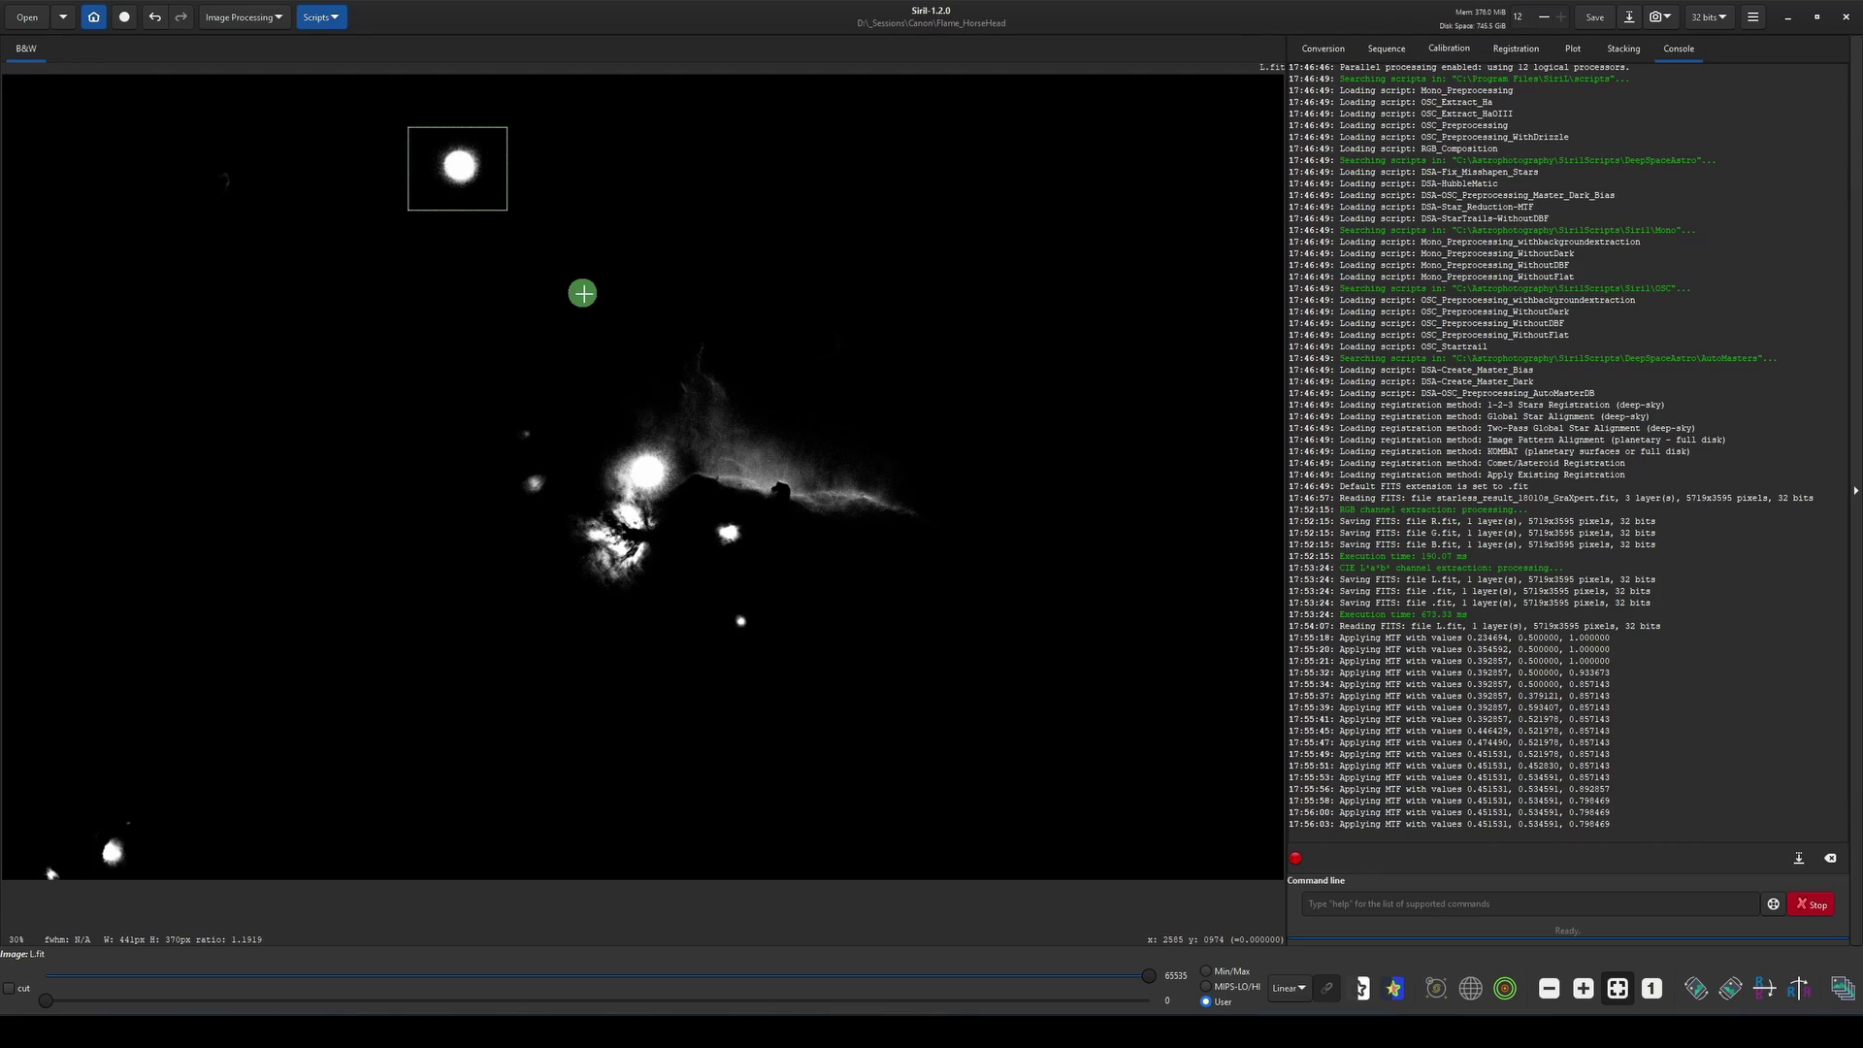
click(1251, 884)
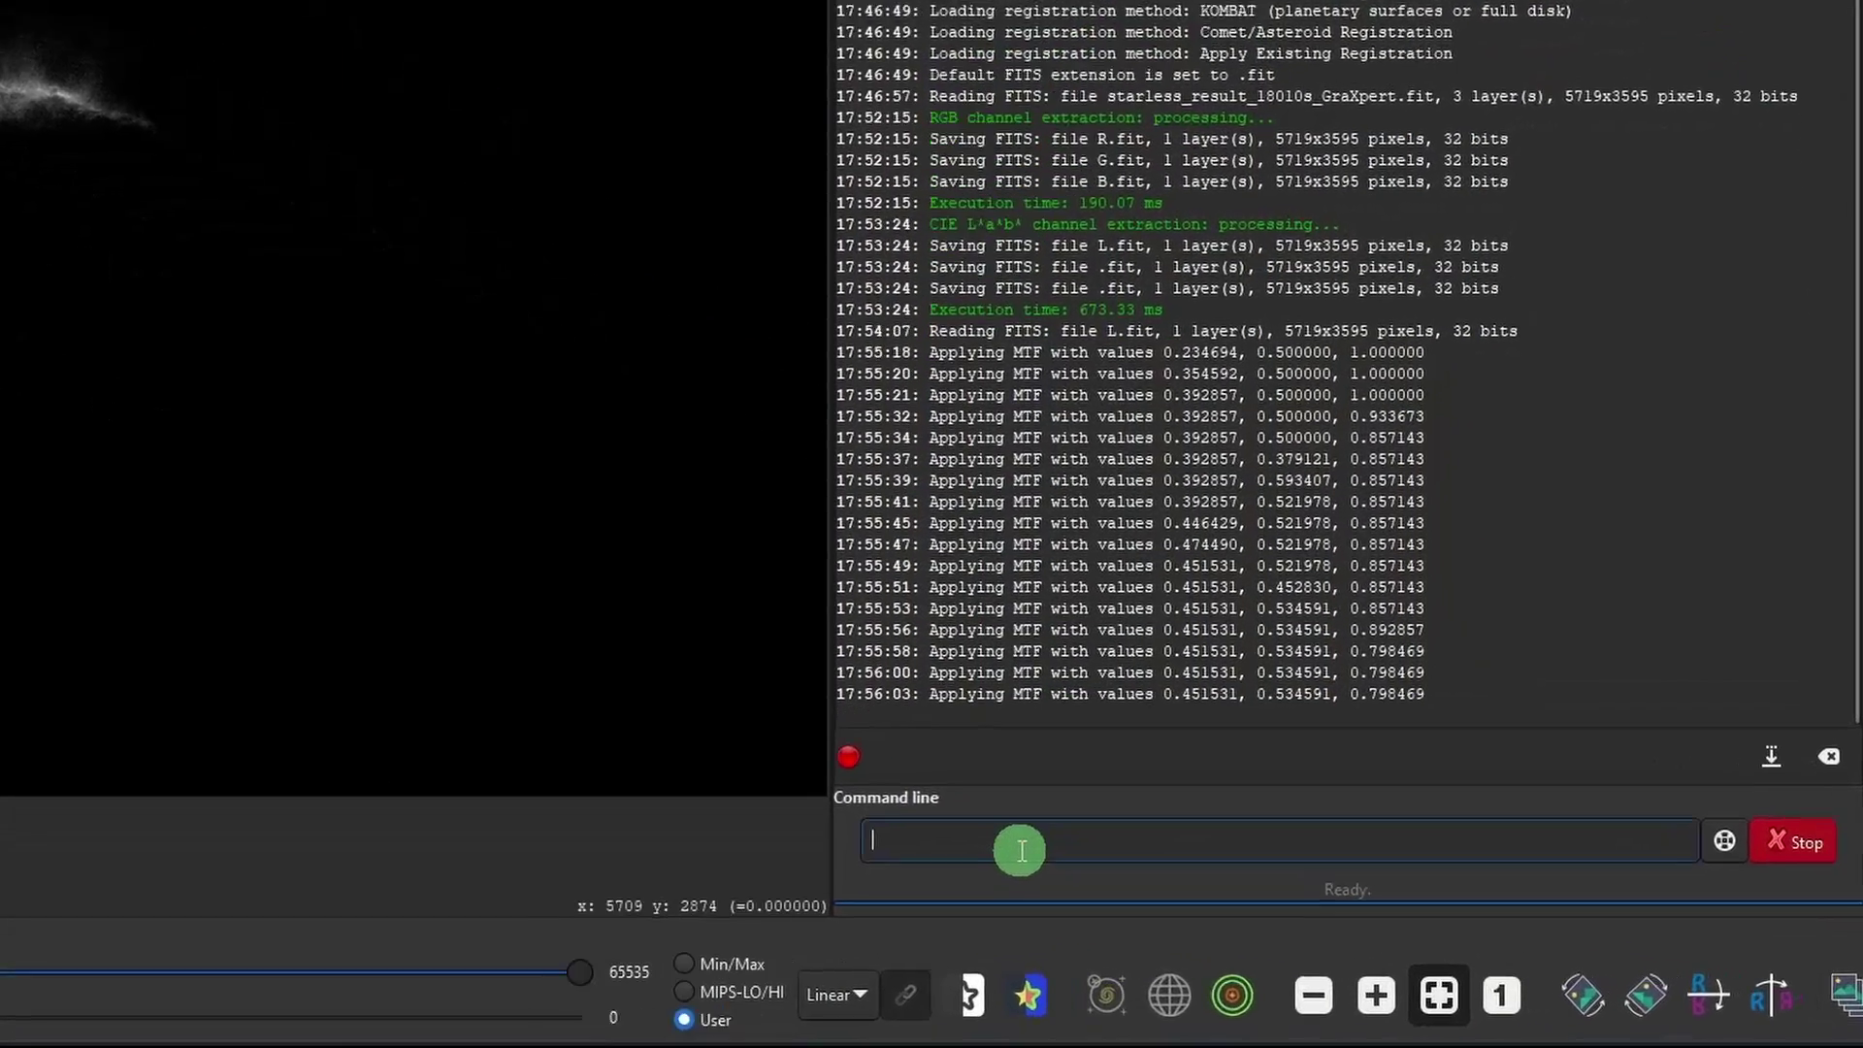
text(fill 0)
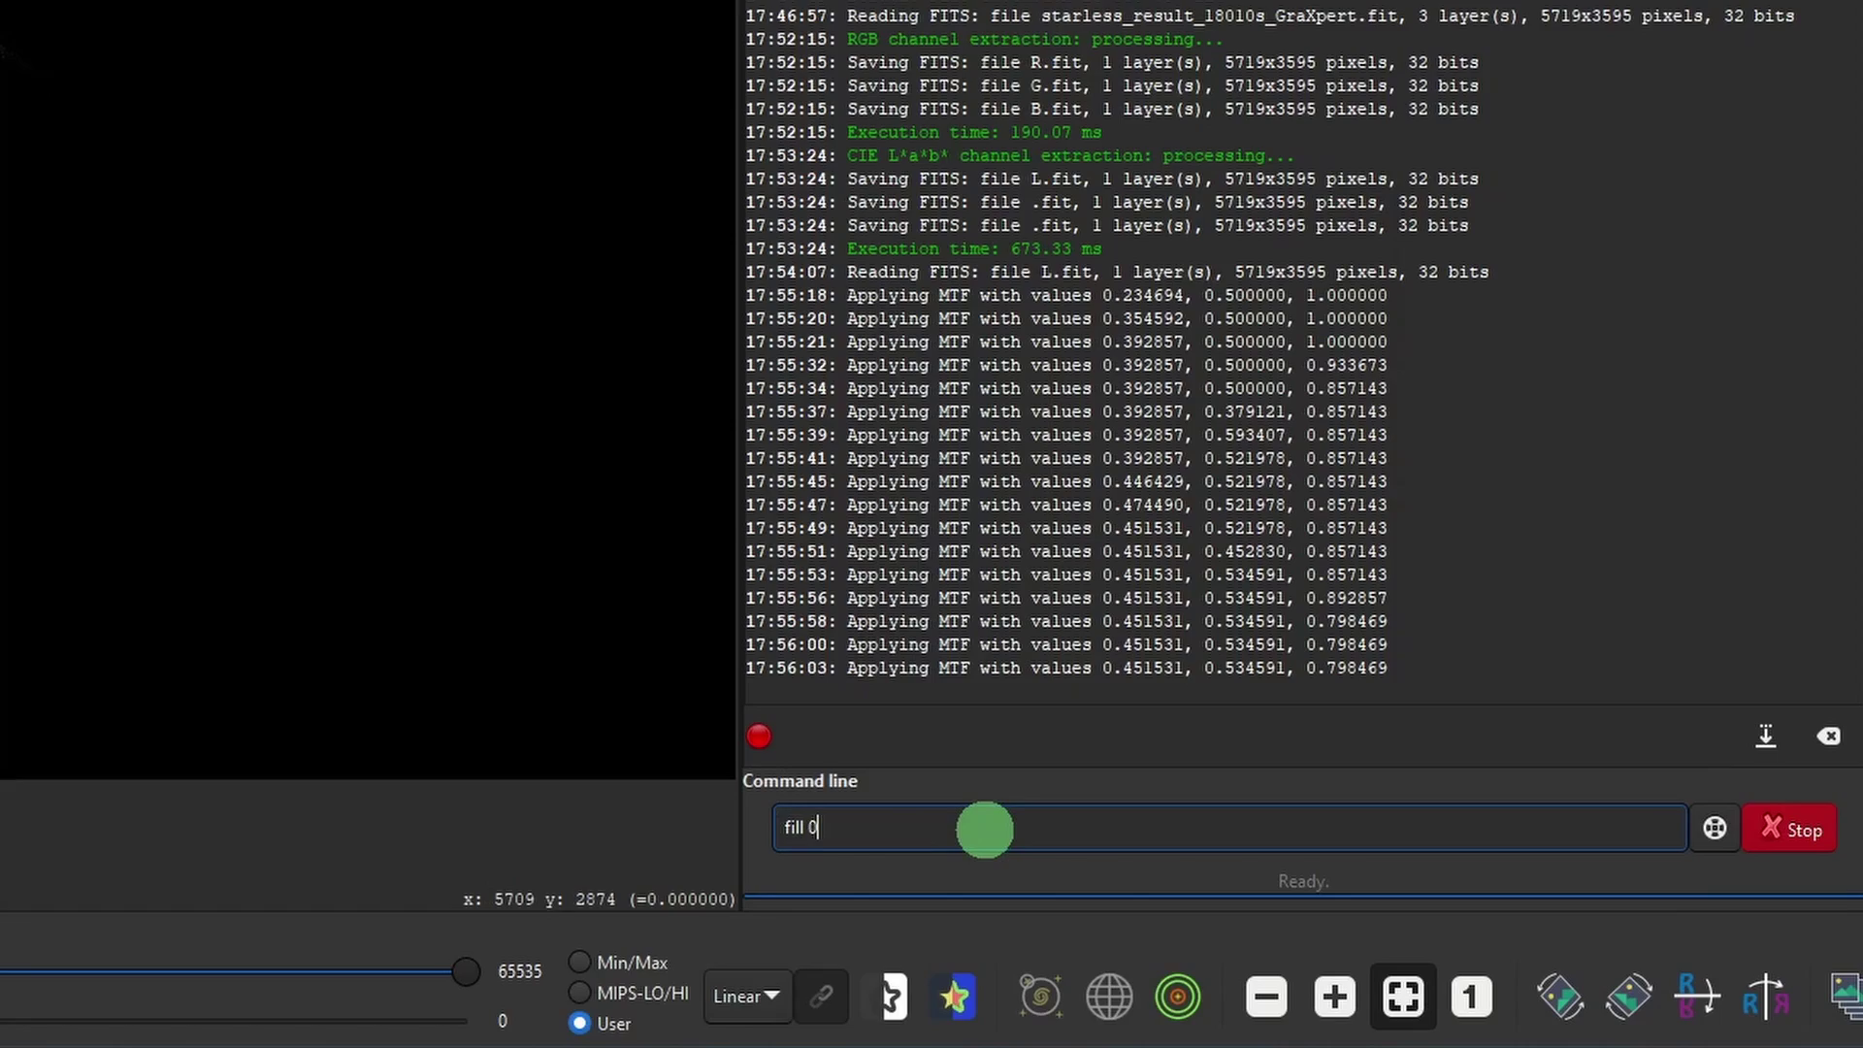
key(Return)
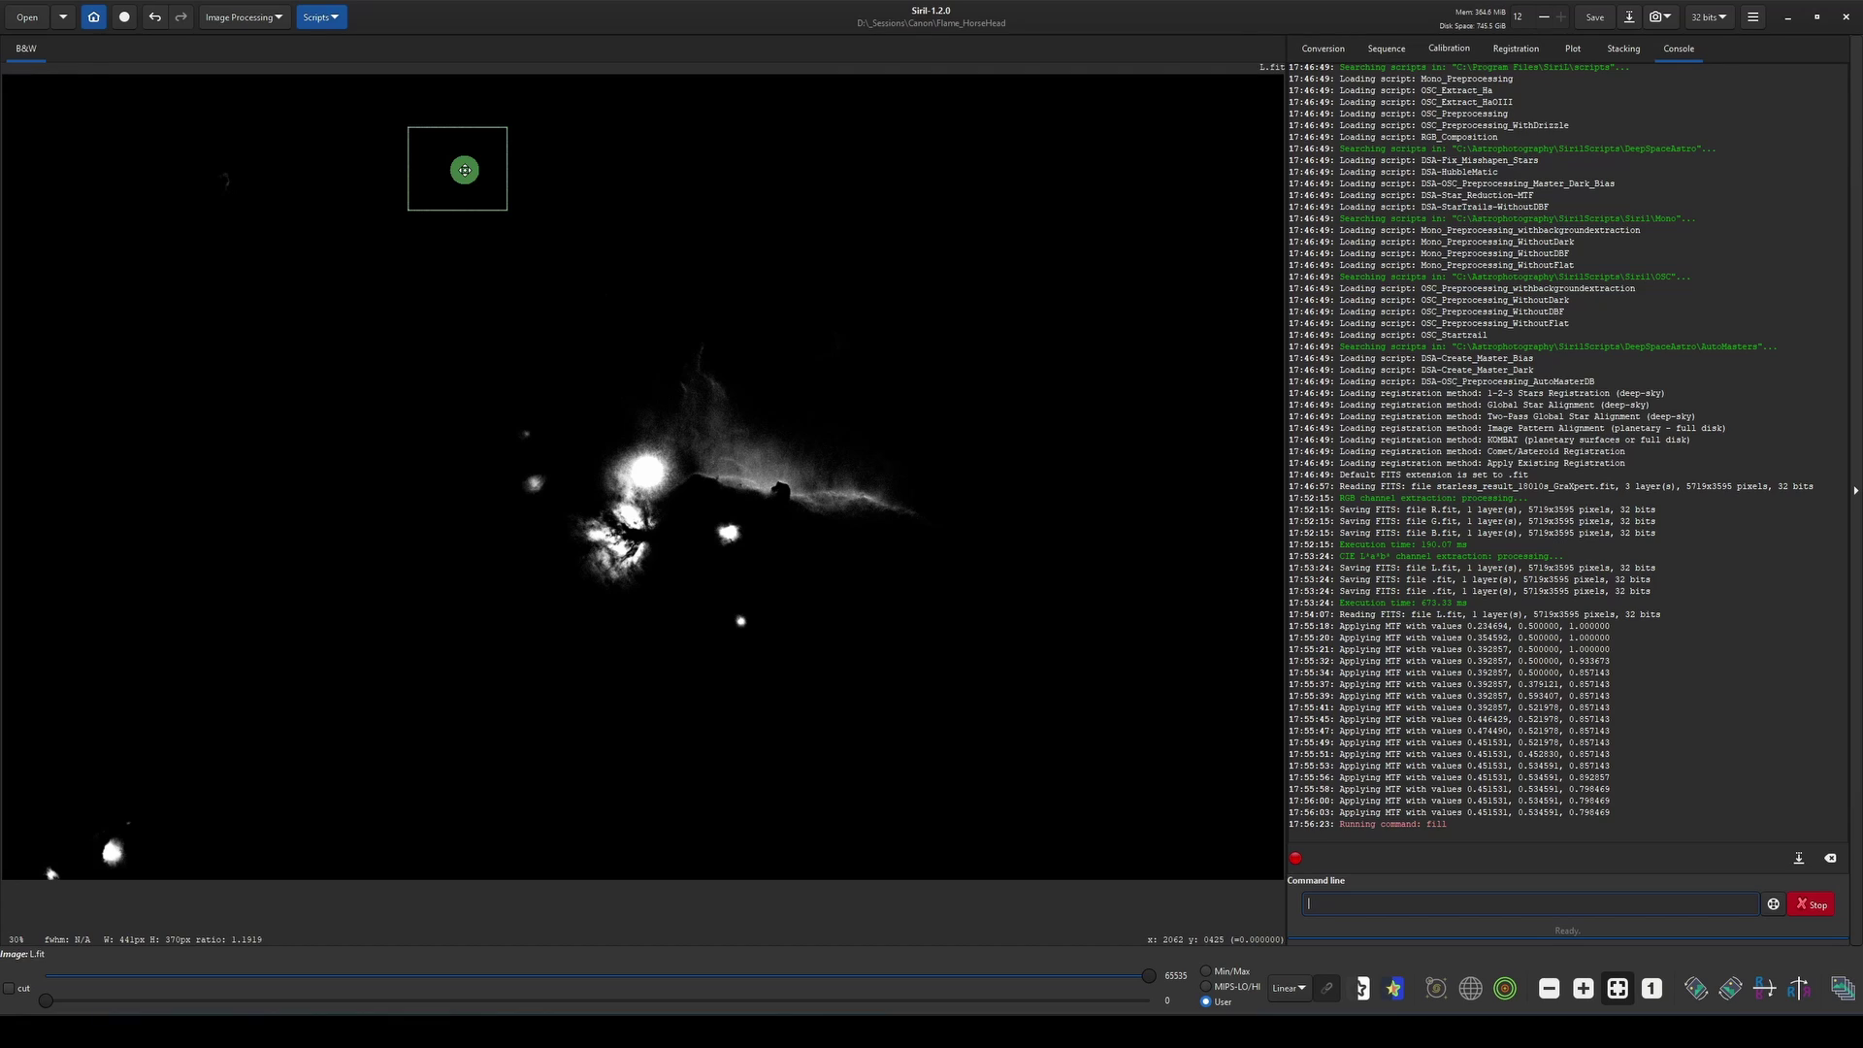
click(493, 172)
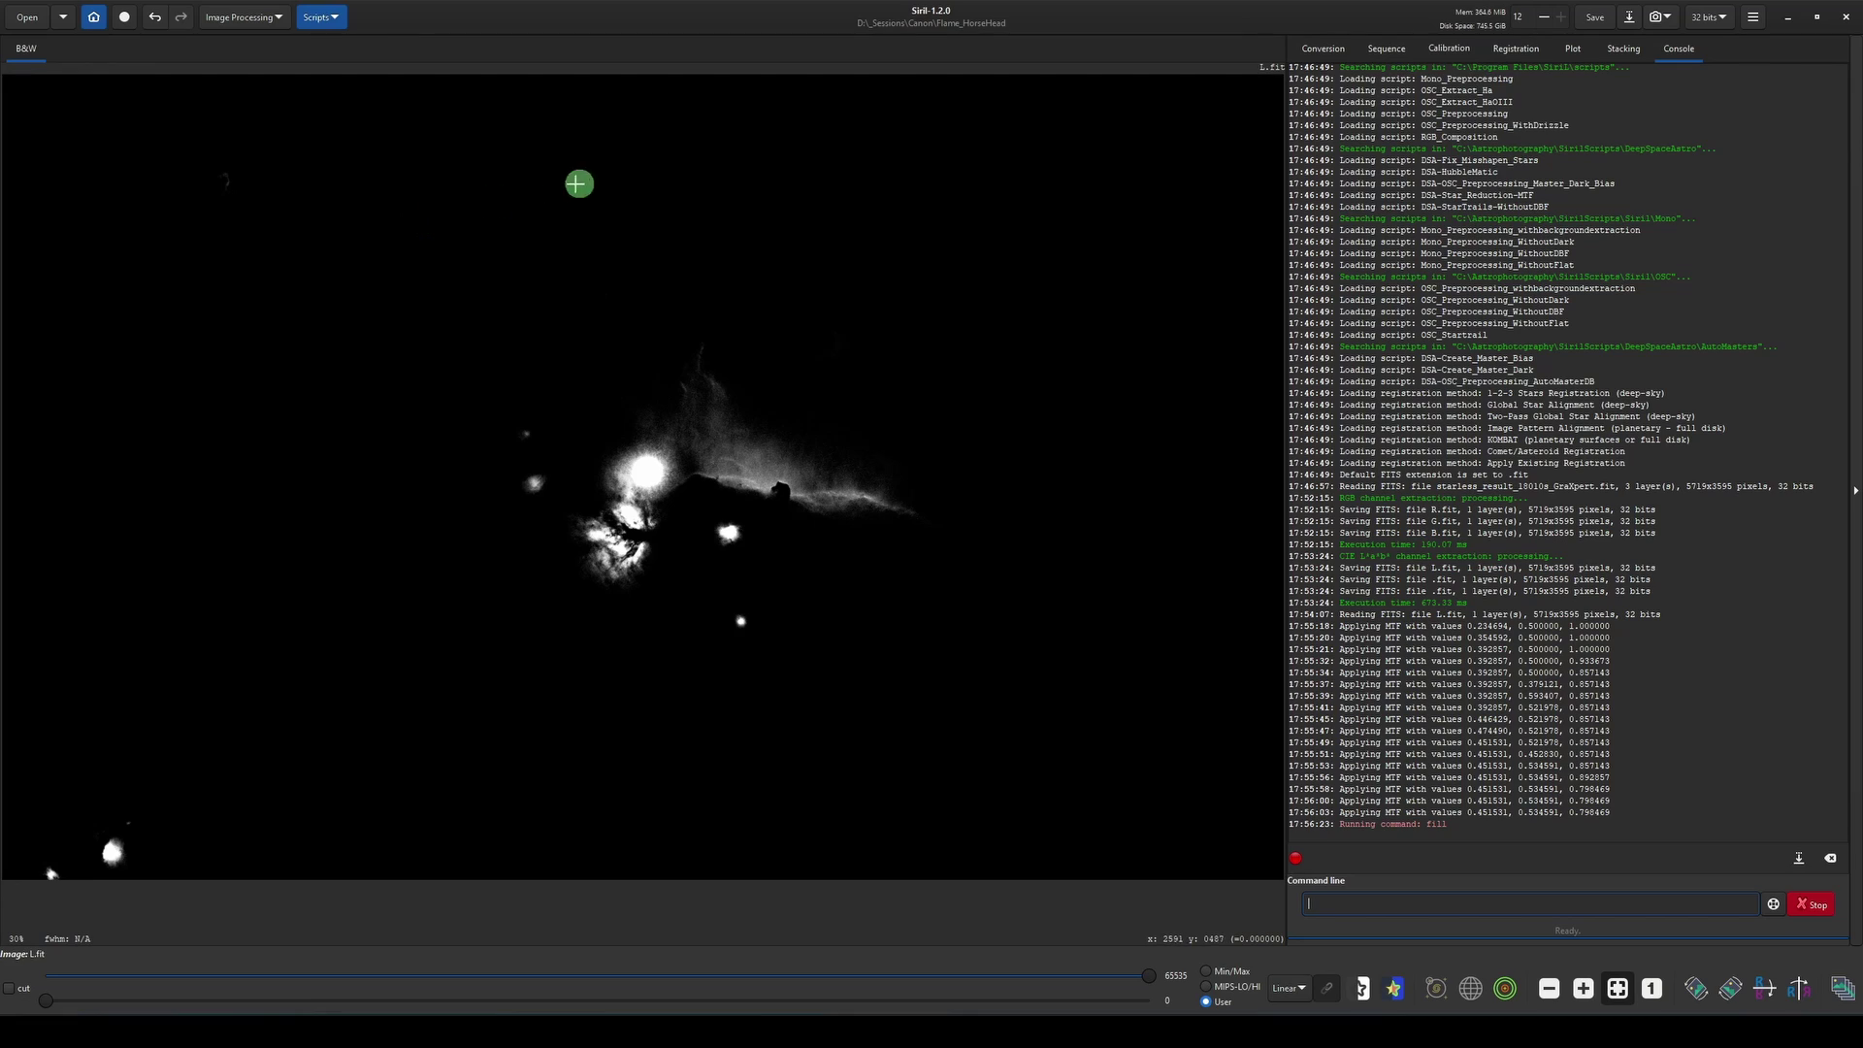
Black out the two small spots left of the Flame nebula and the two spots below the Horsehead with fill 0.
drag(486, 409, 561, 513)
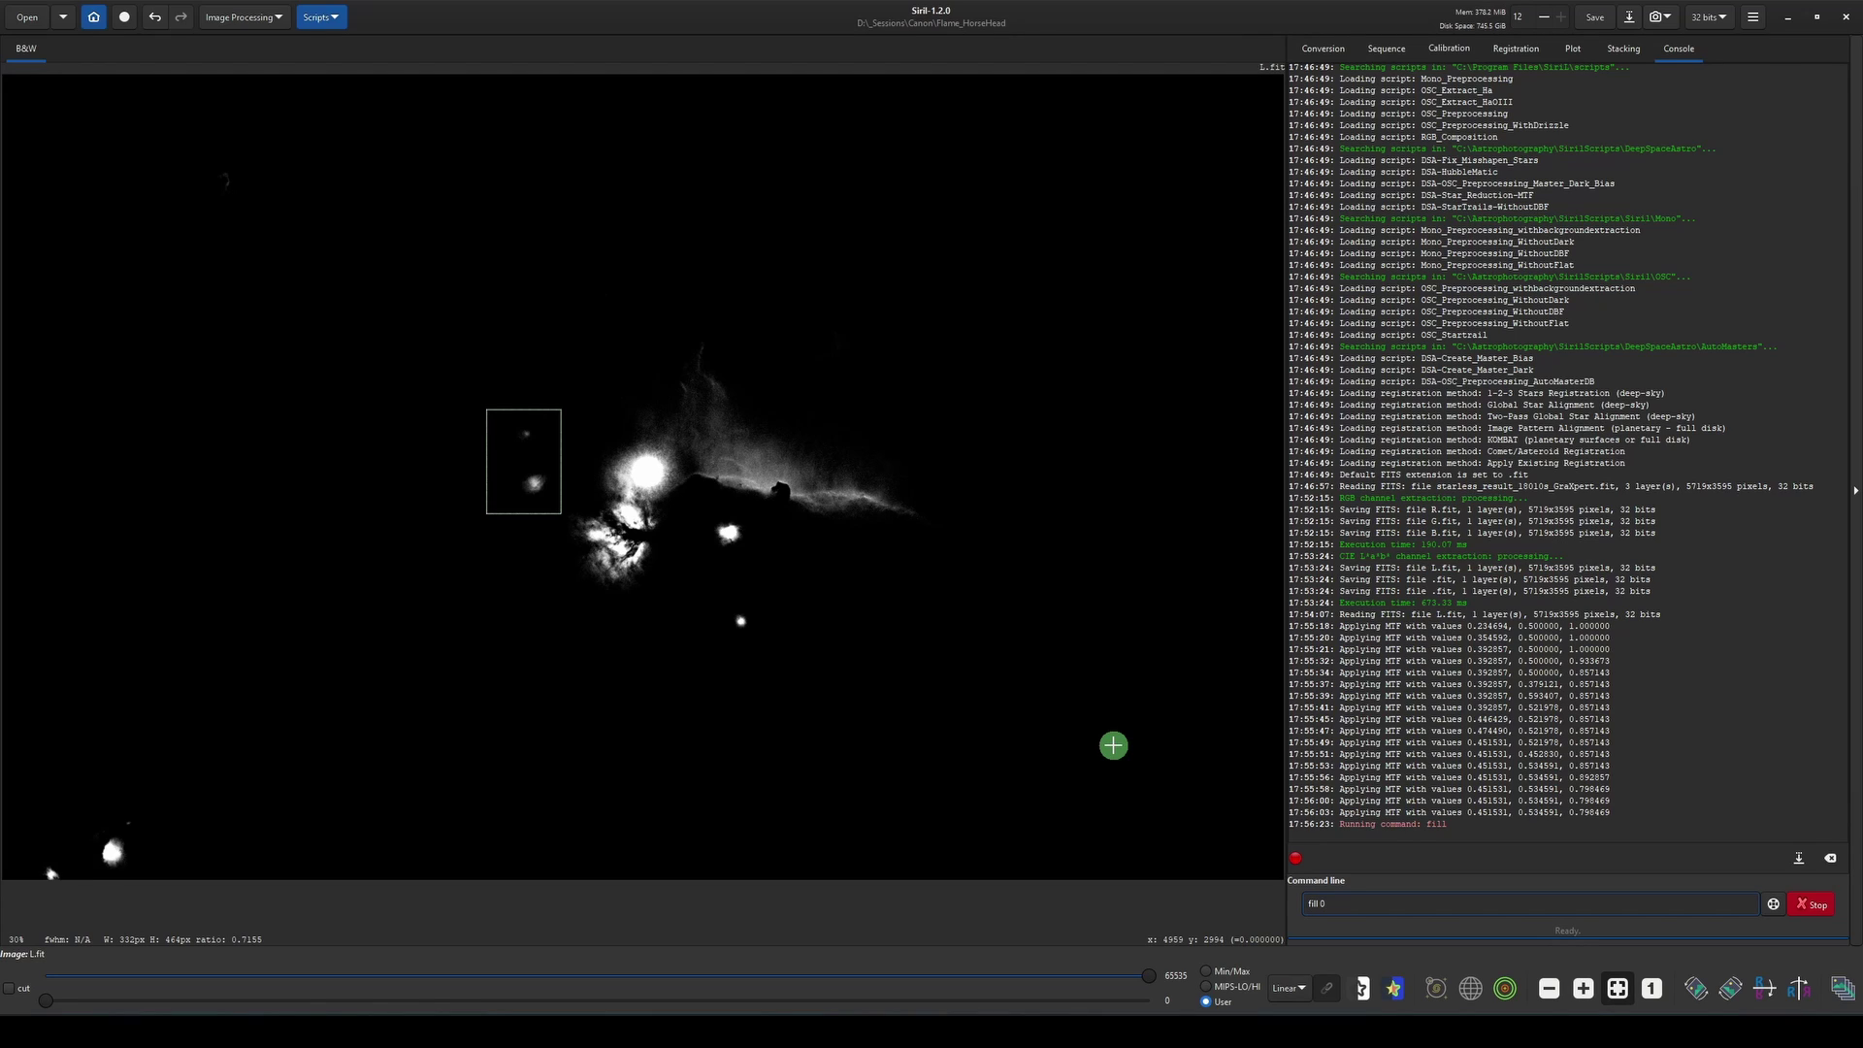
key(Return)
click(726, 548)
drag(704, 522, 779, 639)
key(Return)
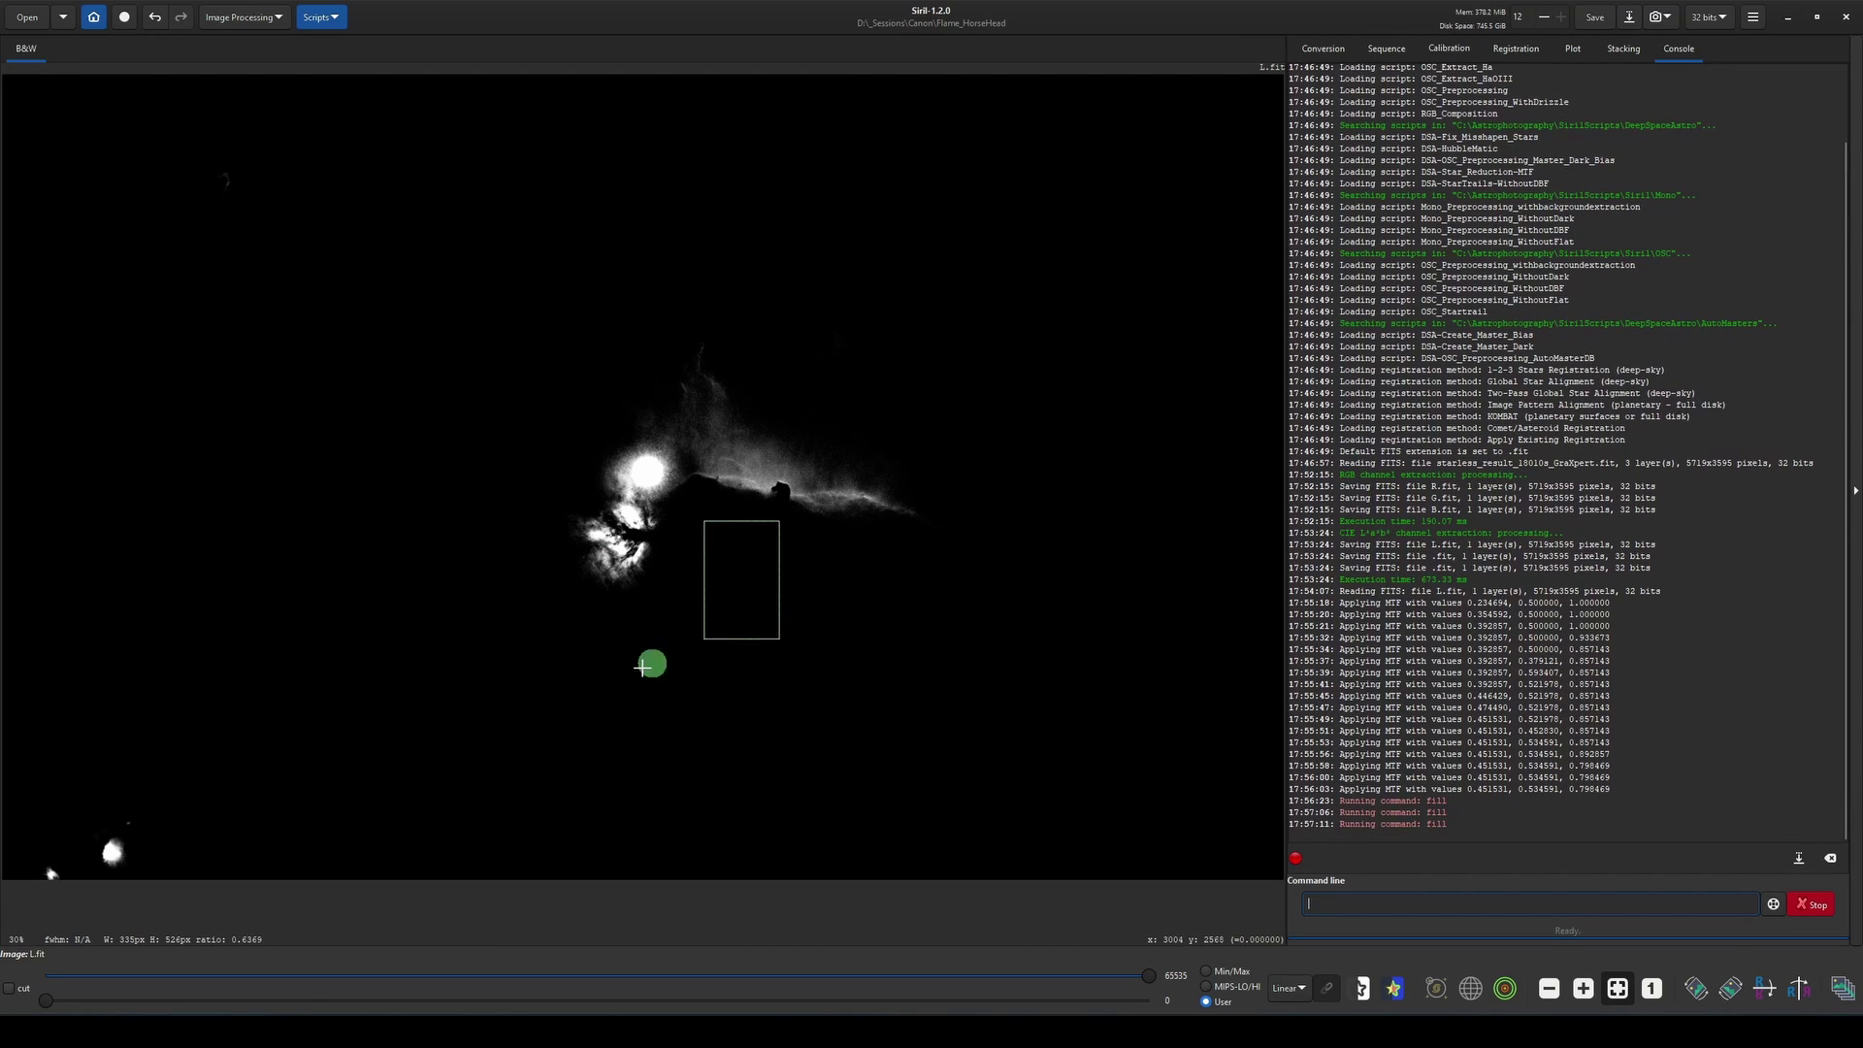
Fill a selection of about 633 by 269 px around the bright spots in the image's lower-left corner with 0.
click(21, 820)
drag(20, 820, 165, 902)
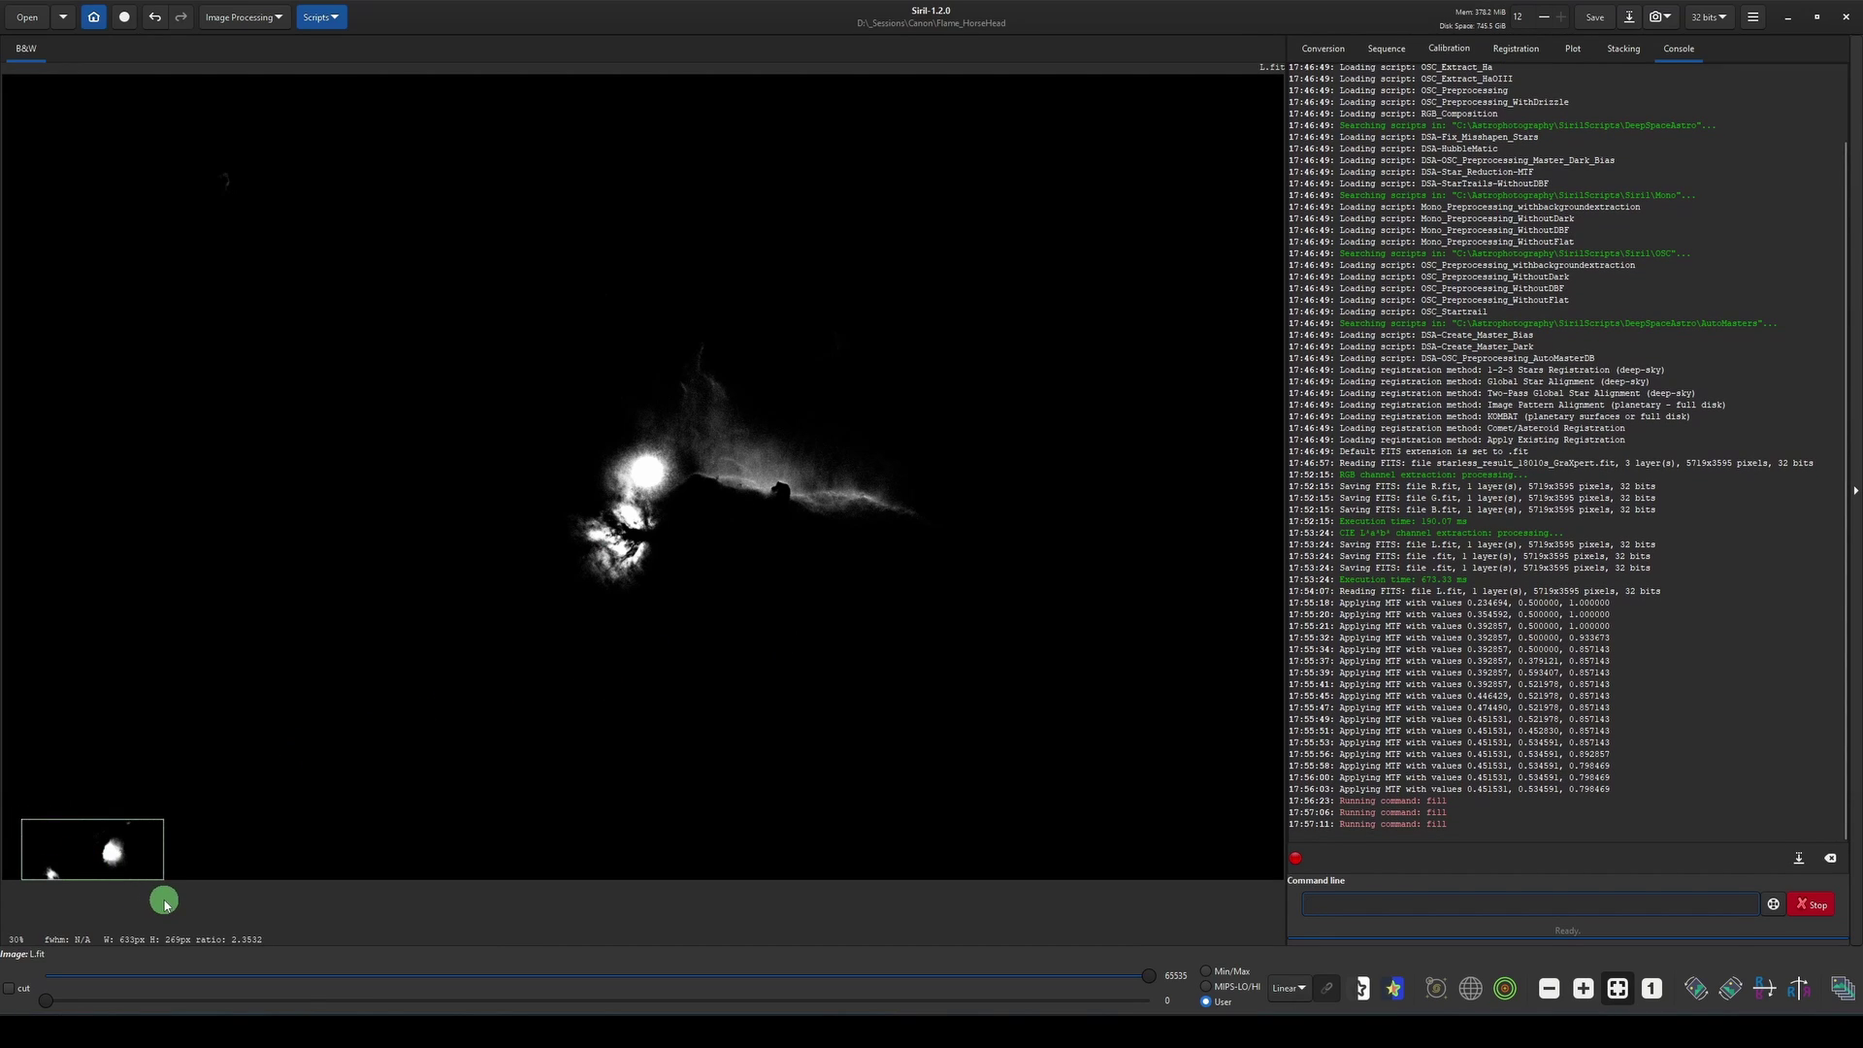
key(Return)
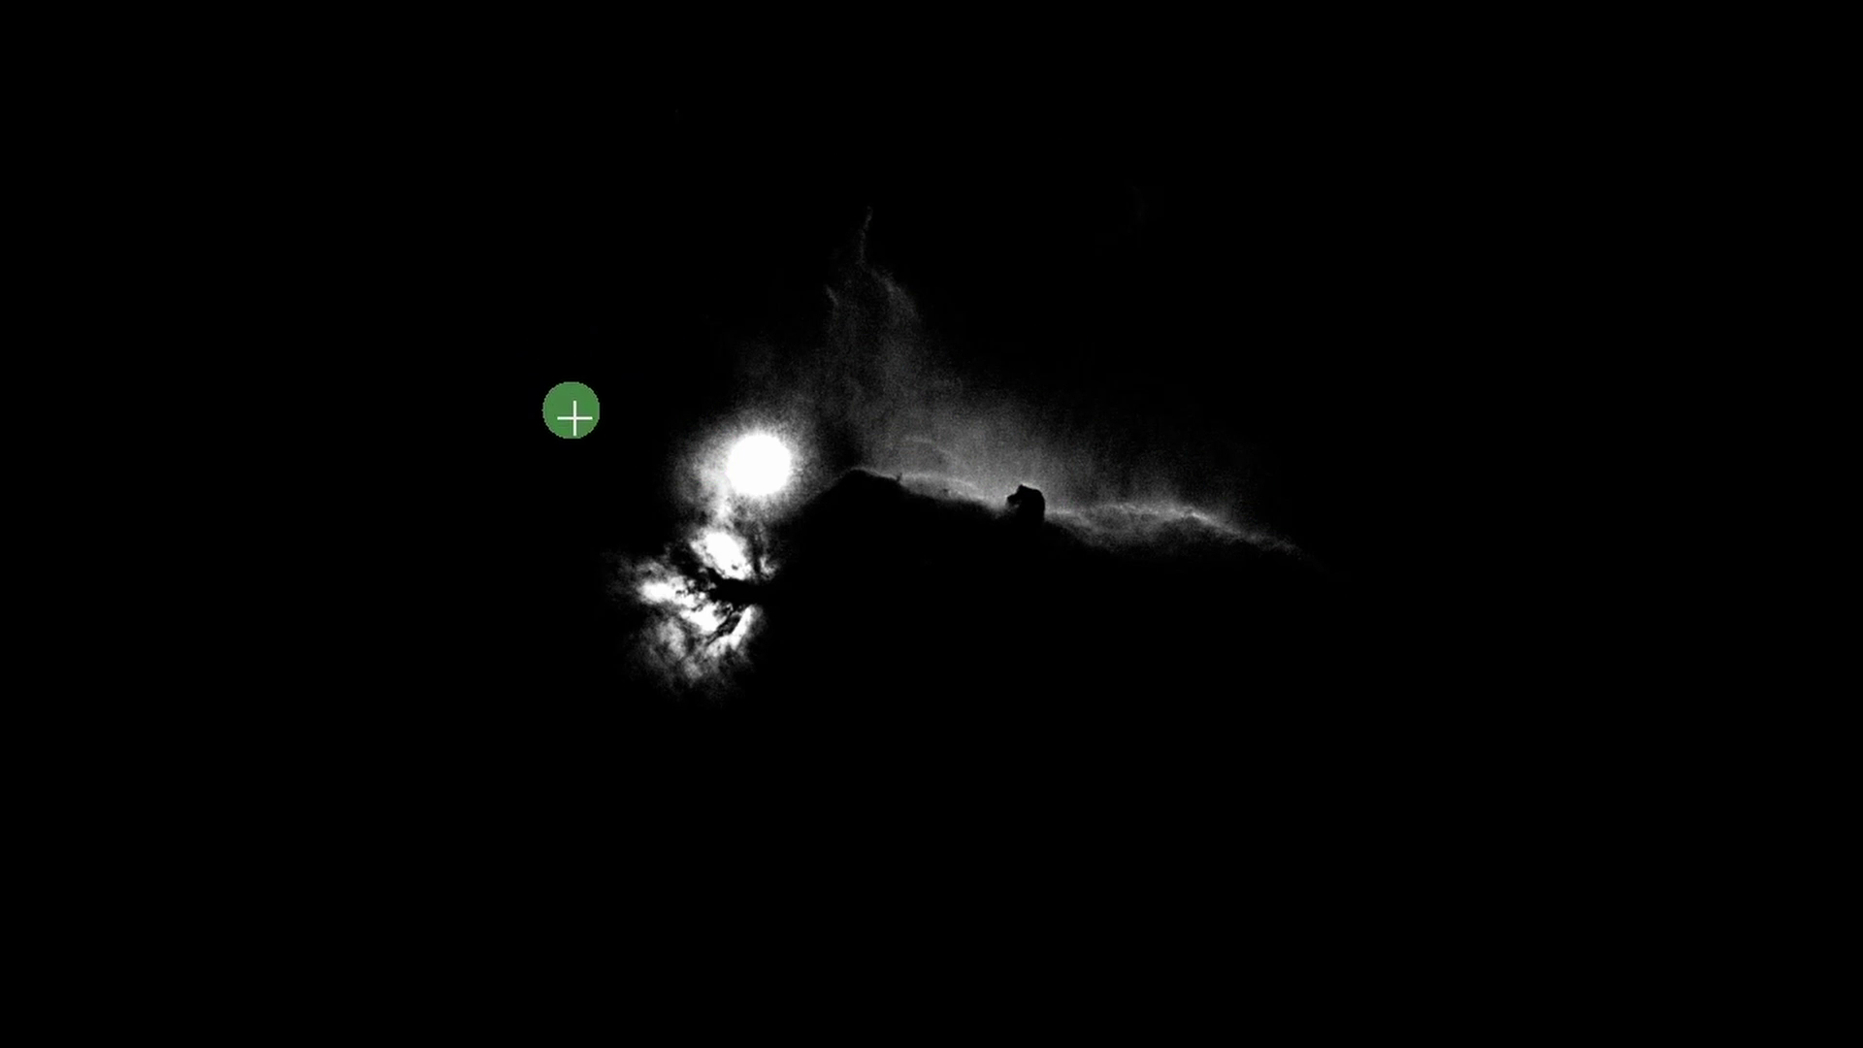
Black out a rectangle covering most of the bright star above the Flame nebula and clear the selection.
drag(553, 352, 768, 579)
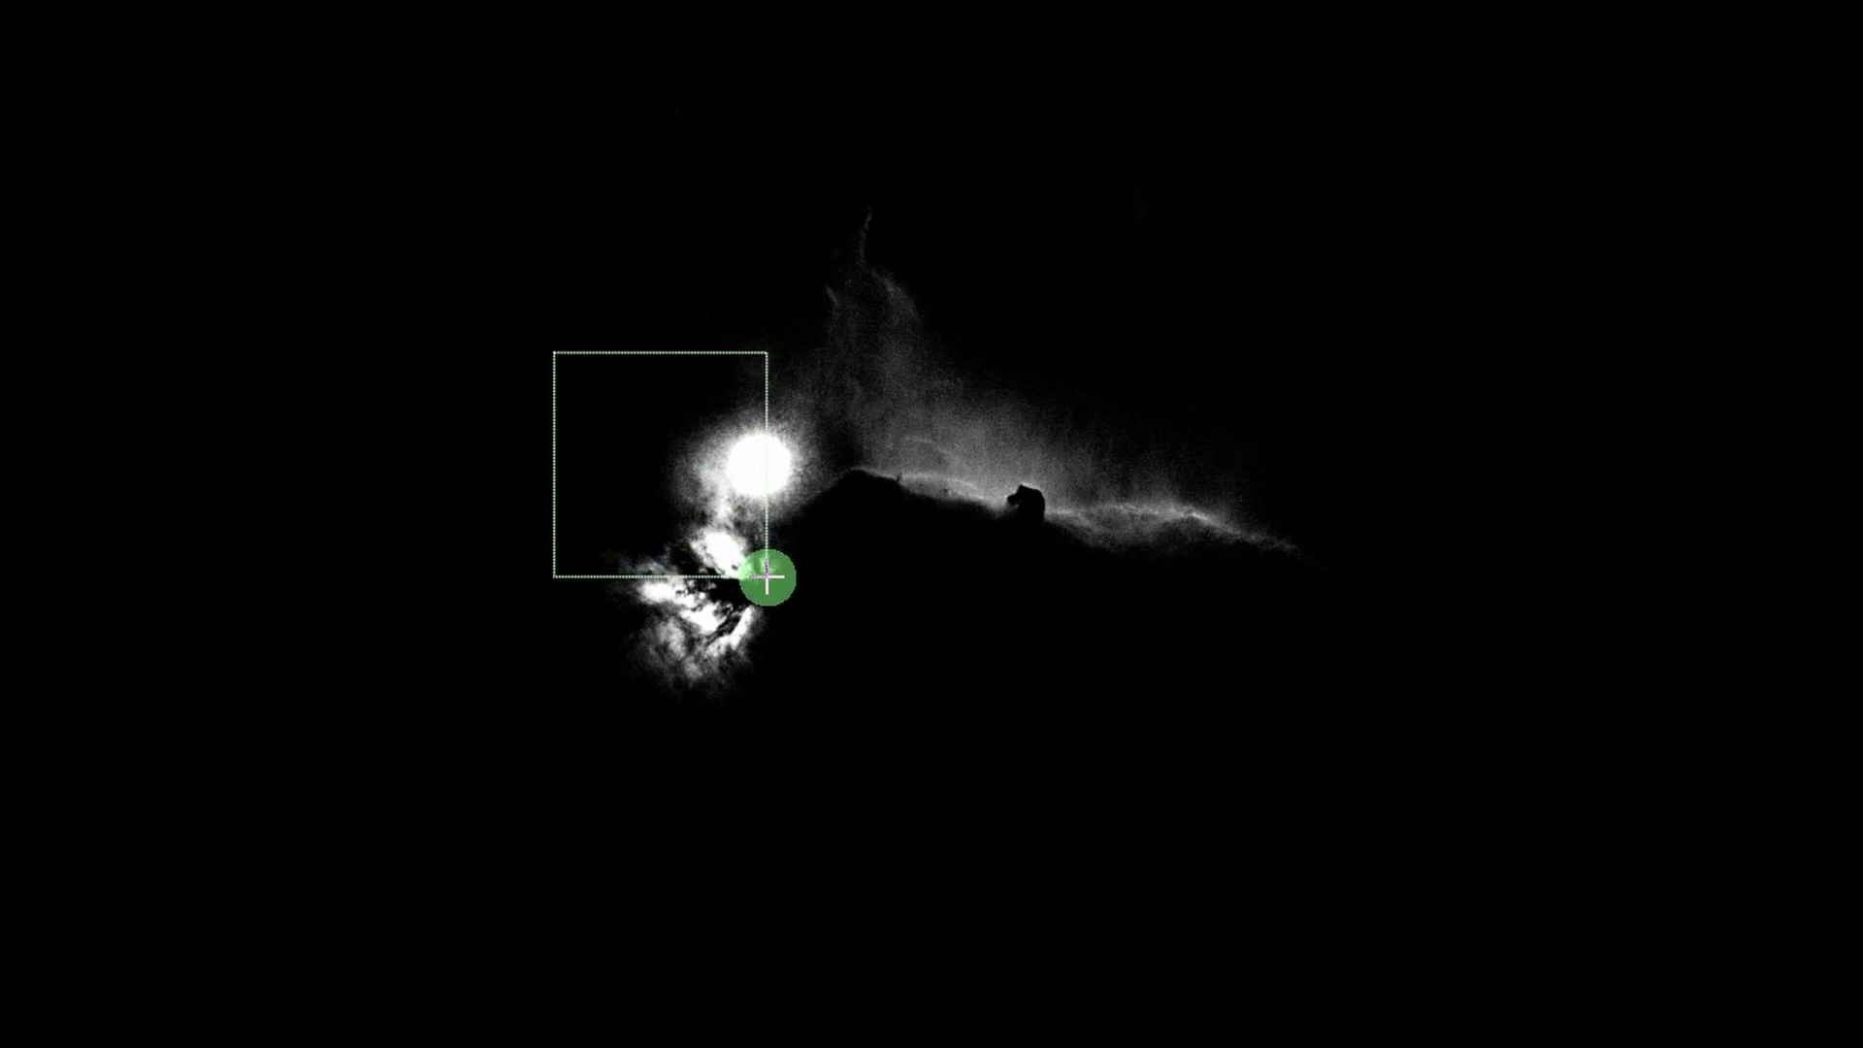
key(Delete)
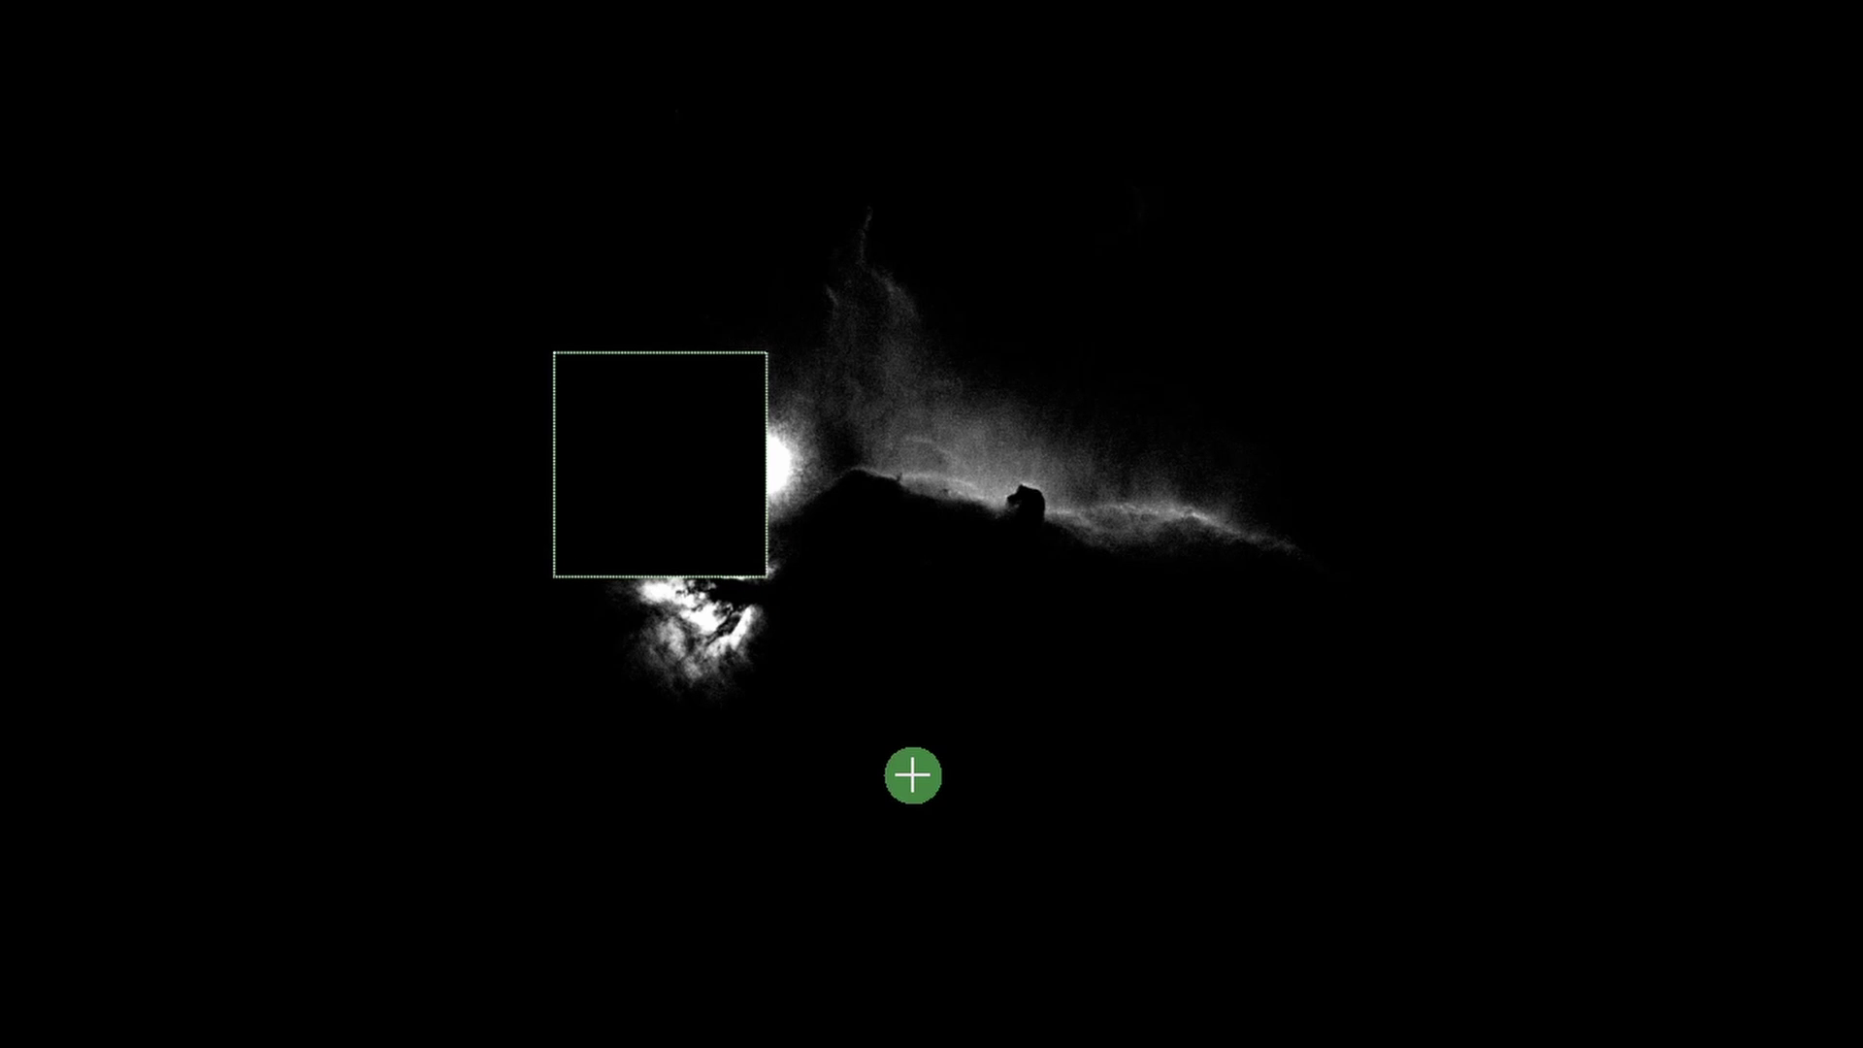
key(ctrl+d)
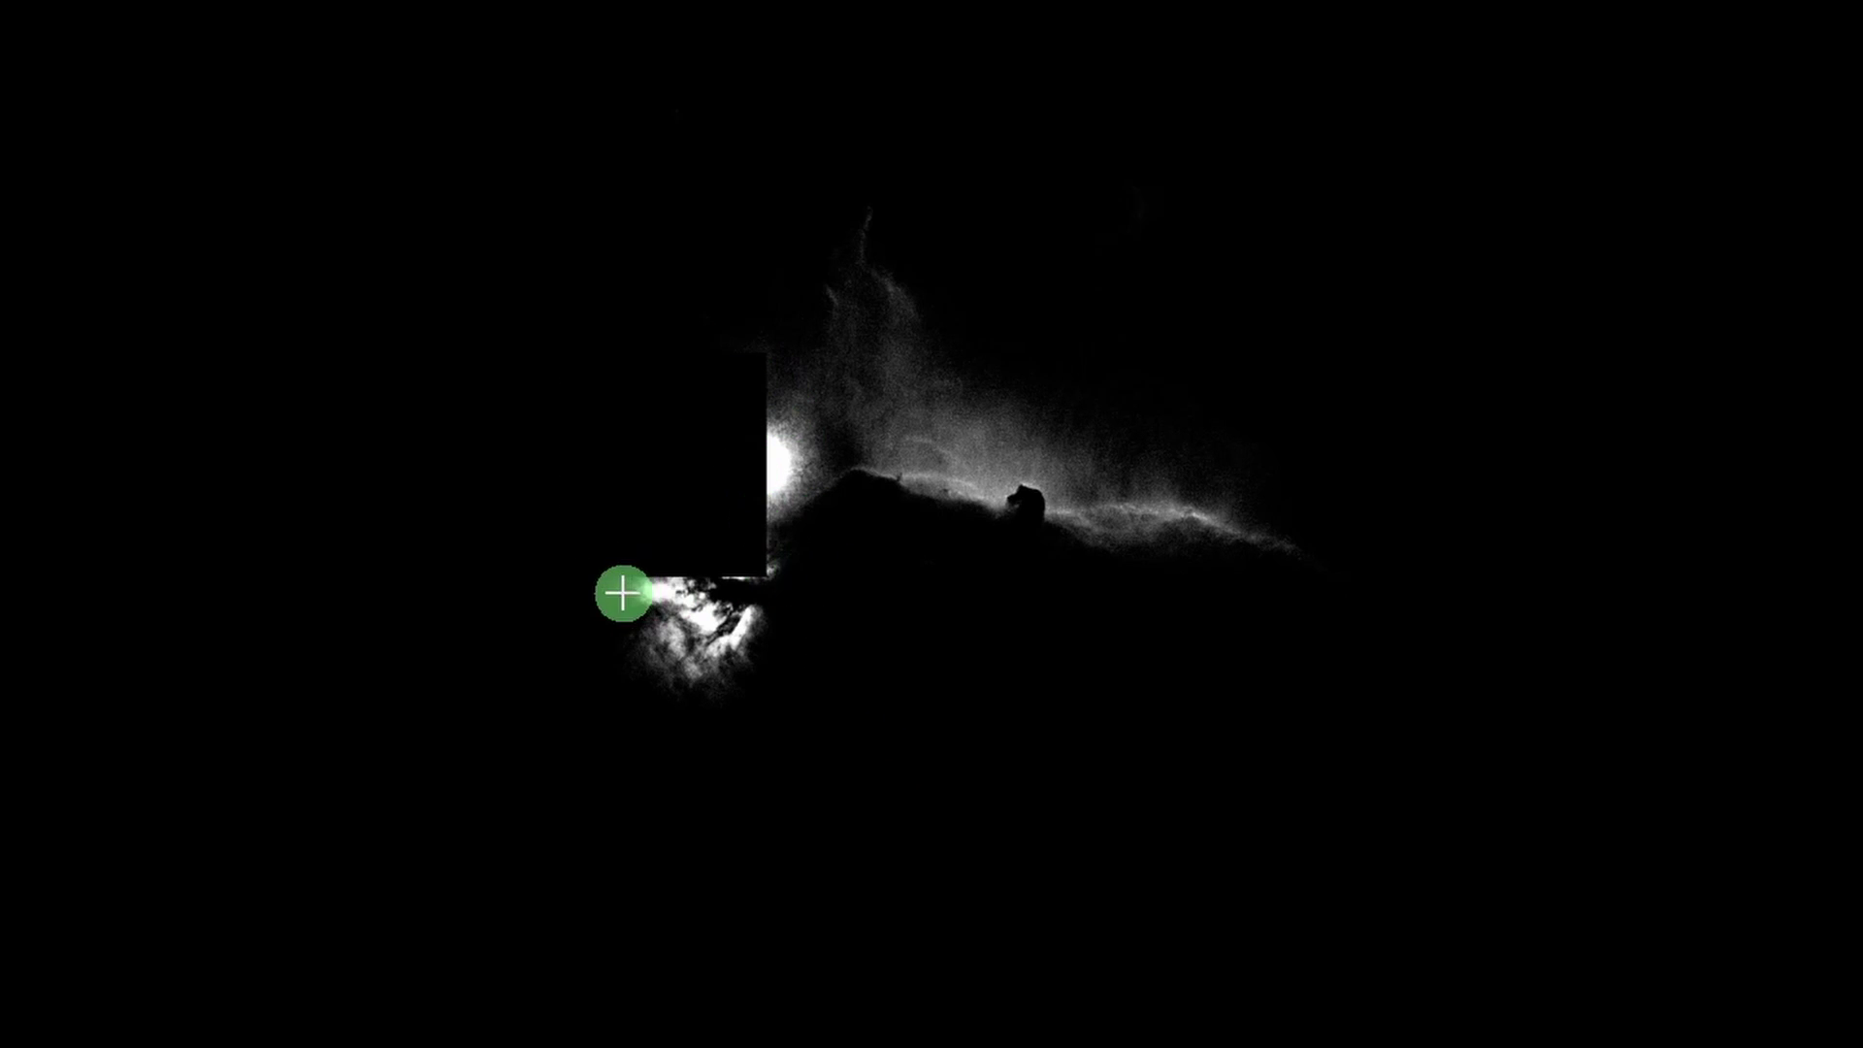
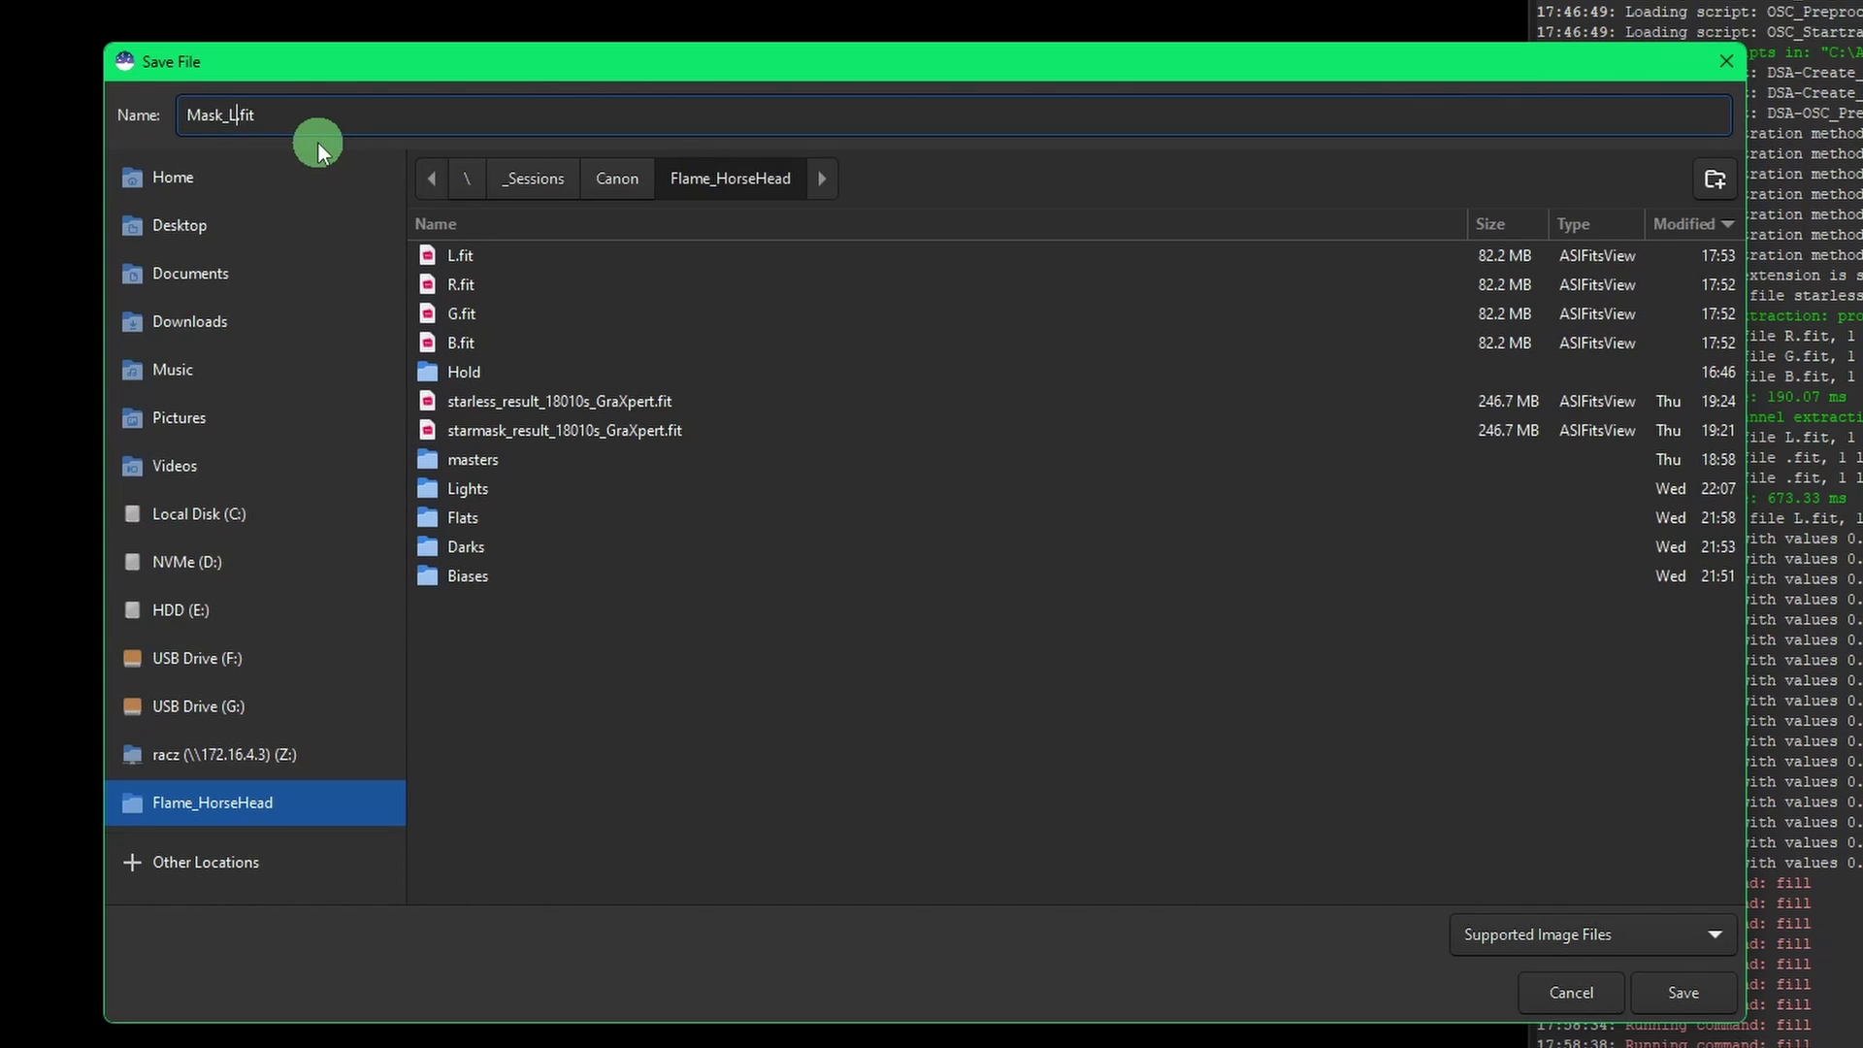
Save the cleaned luminance image as Mask_L.fit in the Flame_HorseHead folder.
key(End)
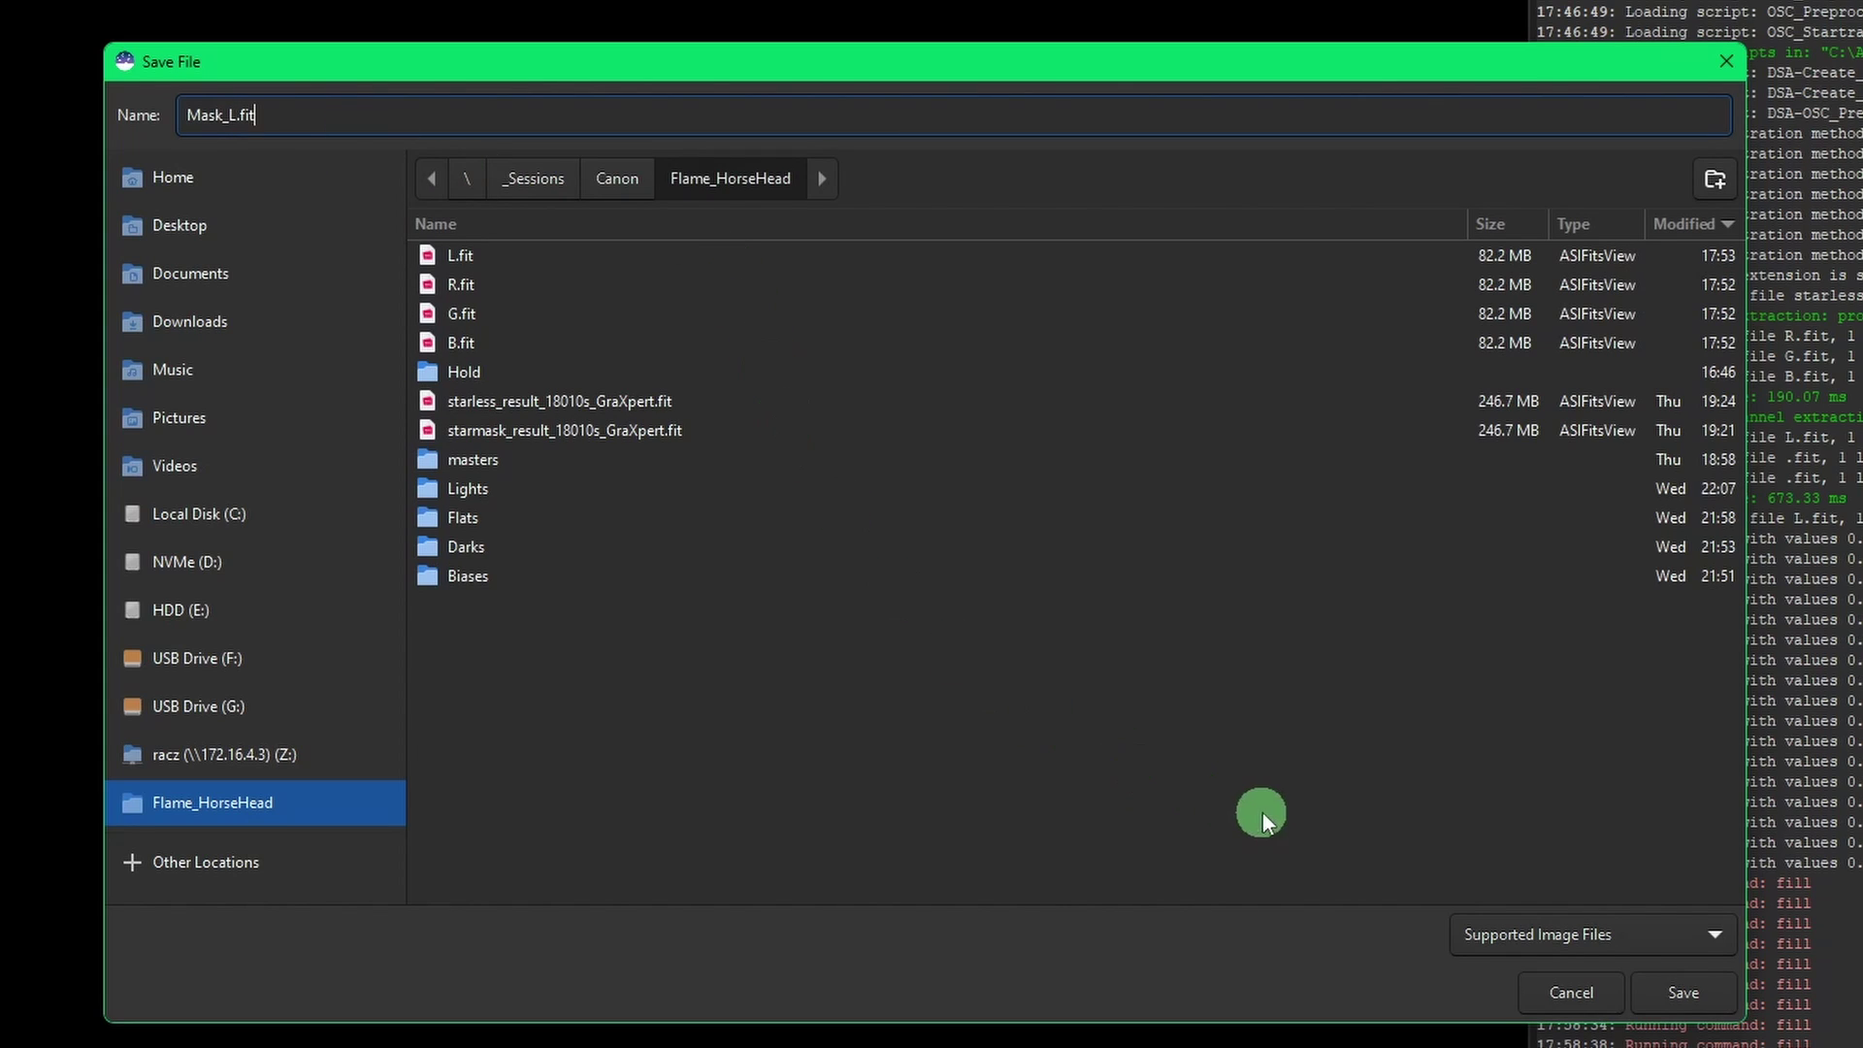
click(1688, 988)
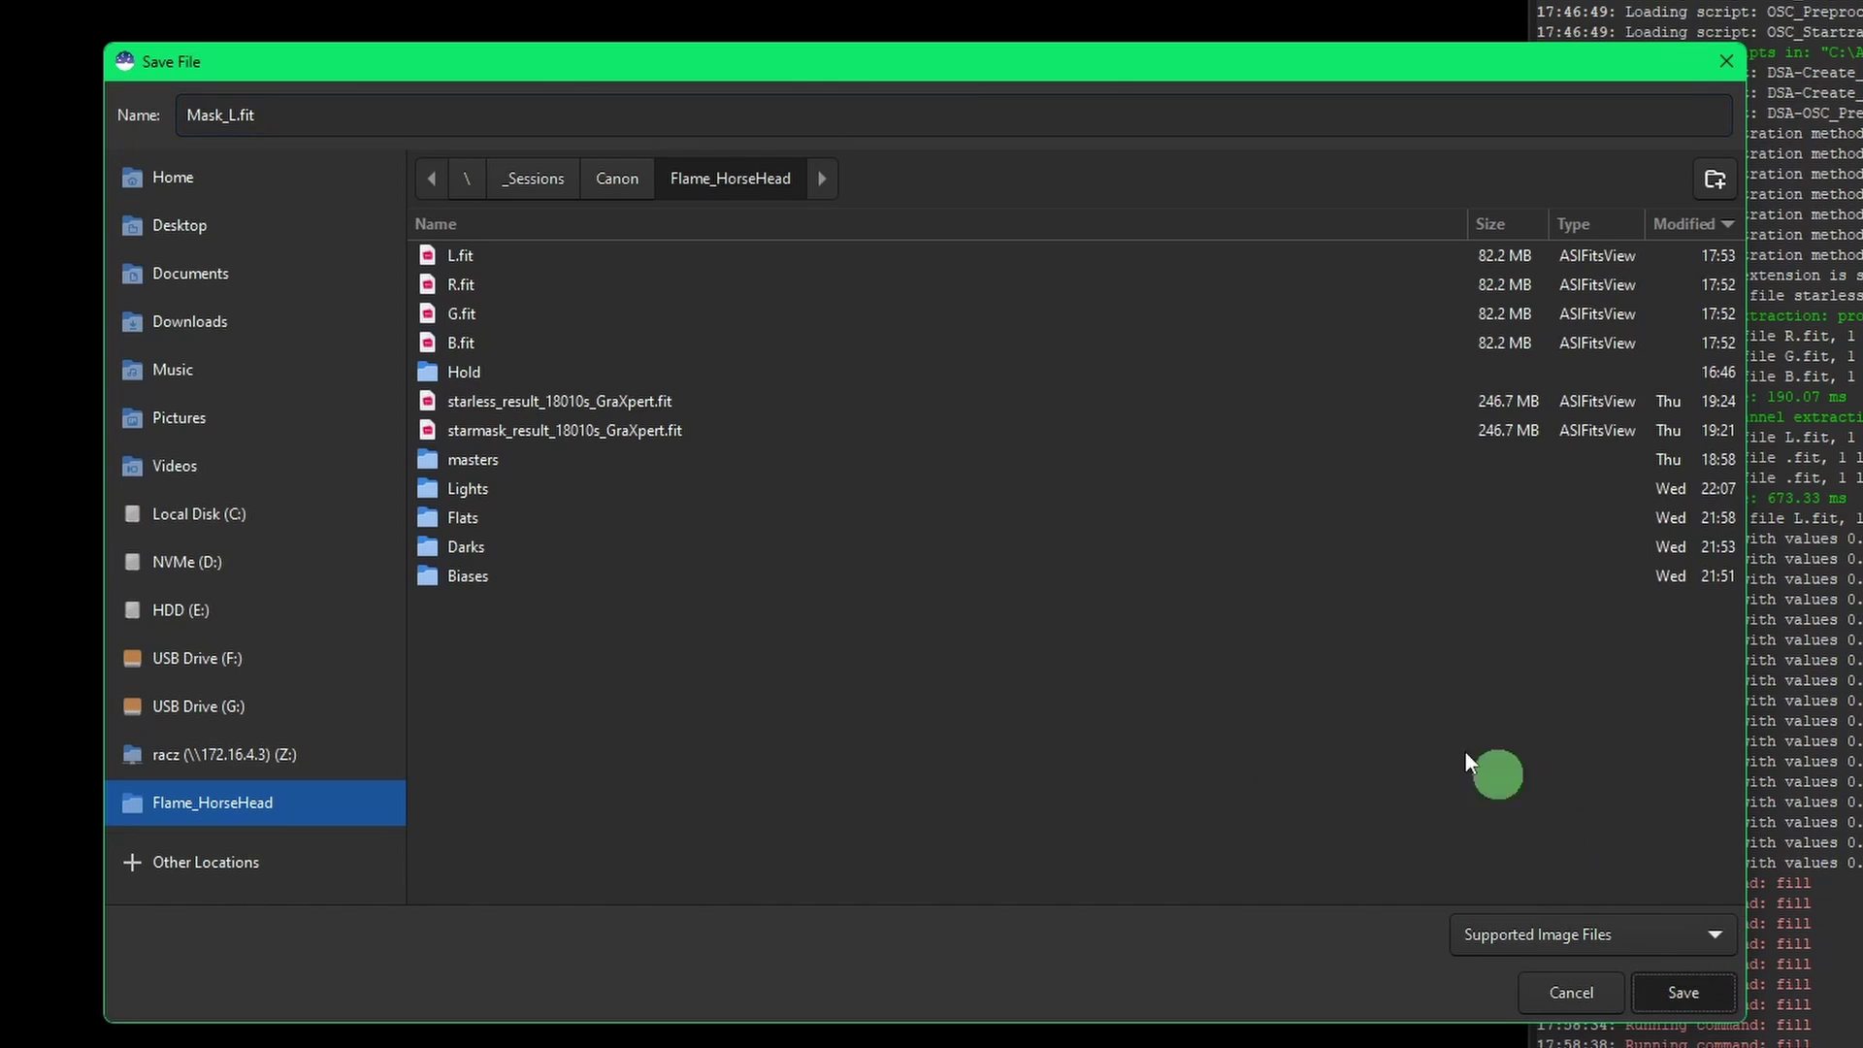
click(1103, 726)
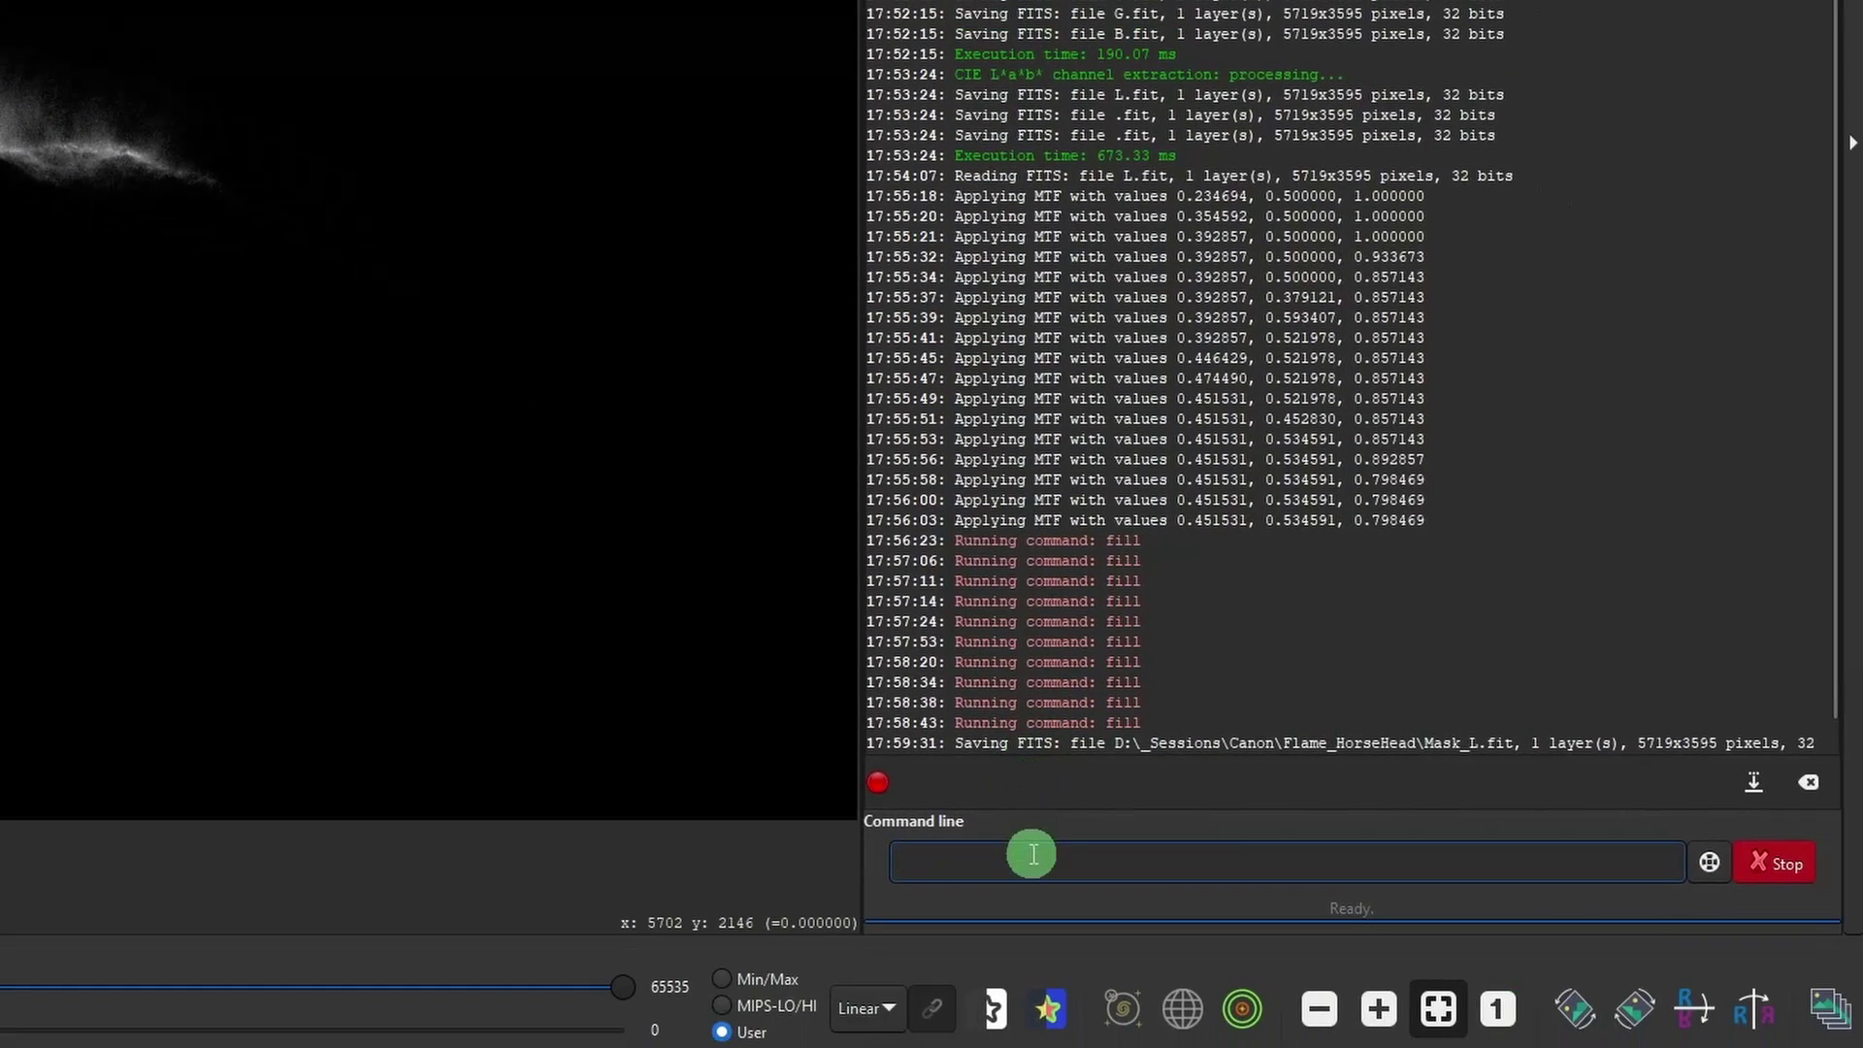
Try a Gaussian blur on the luminance mask with the gauss command.
click(1033, 853)
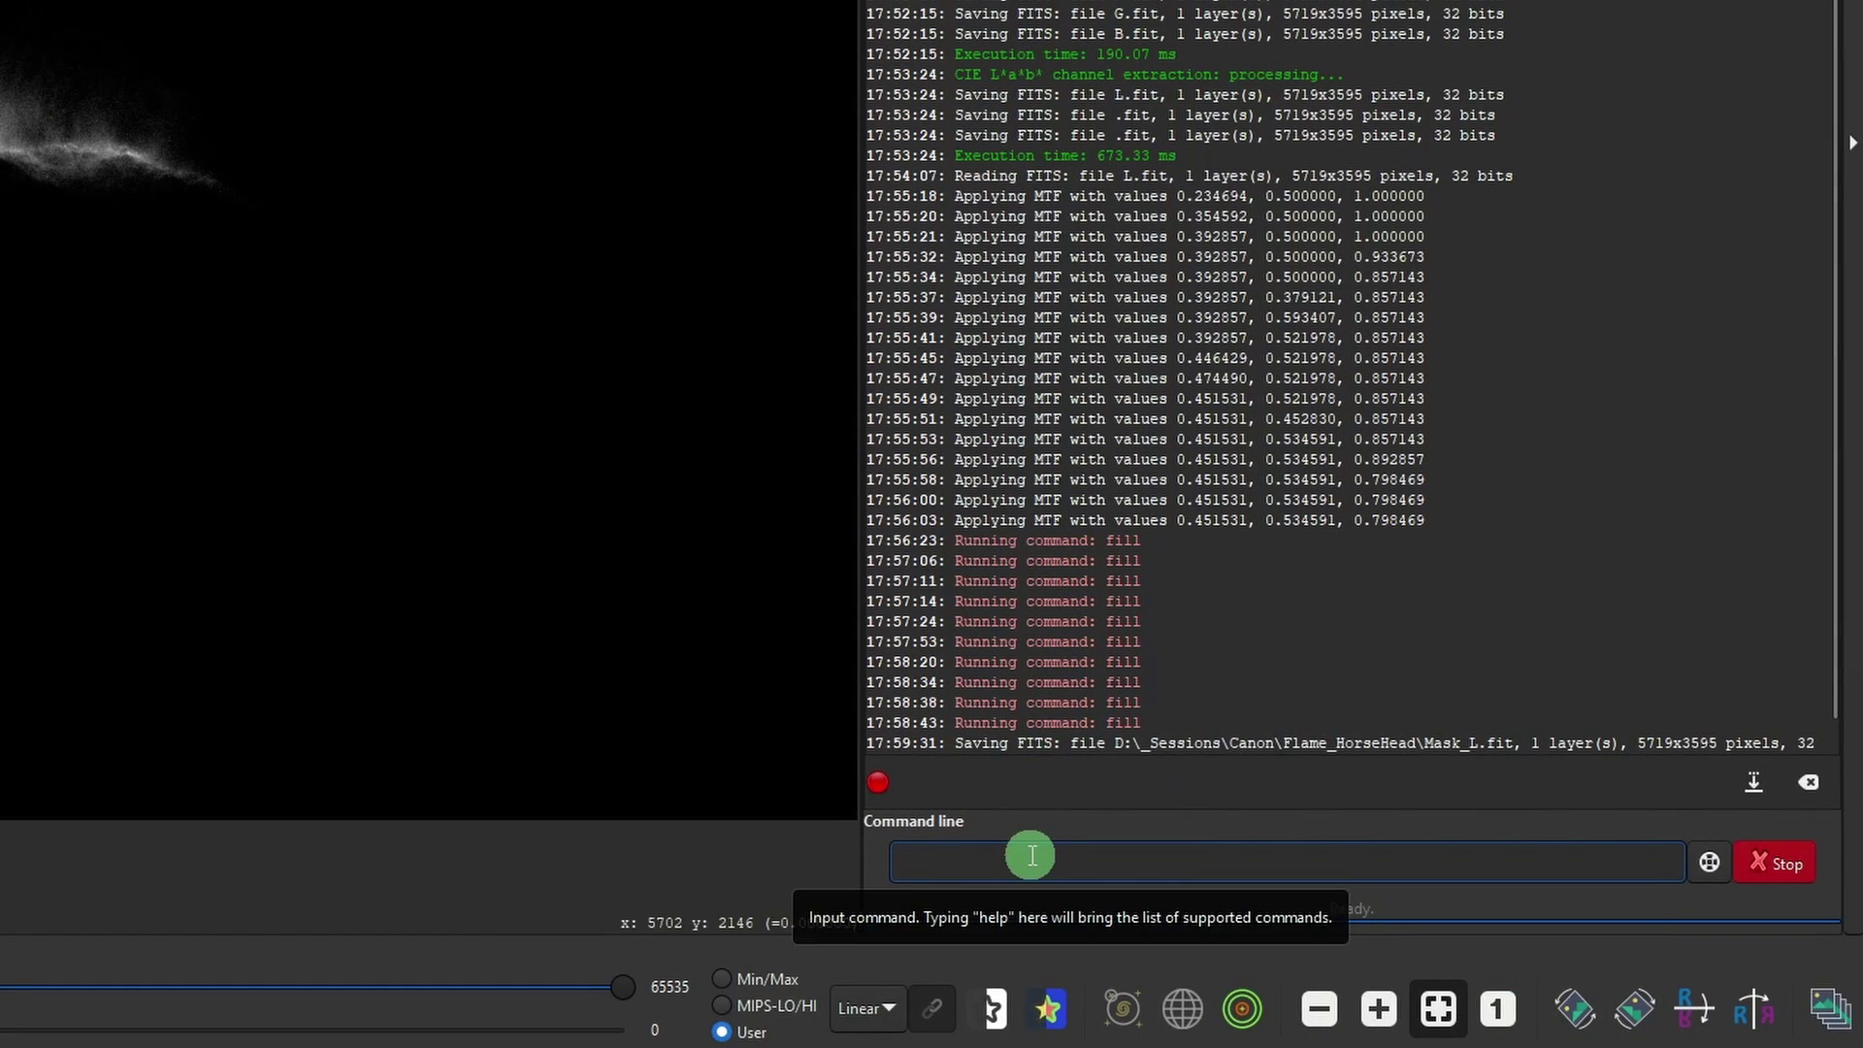
text(gauss 2)
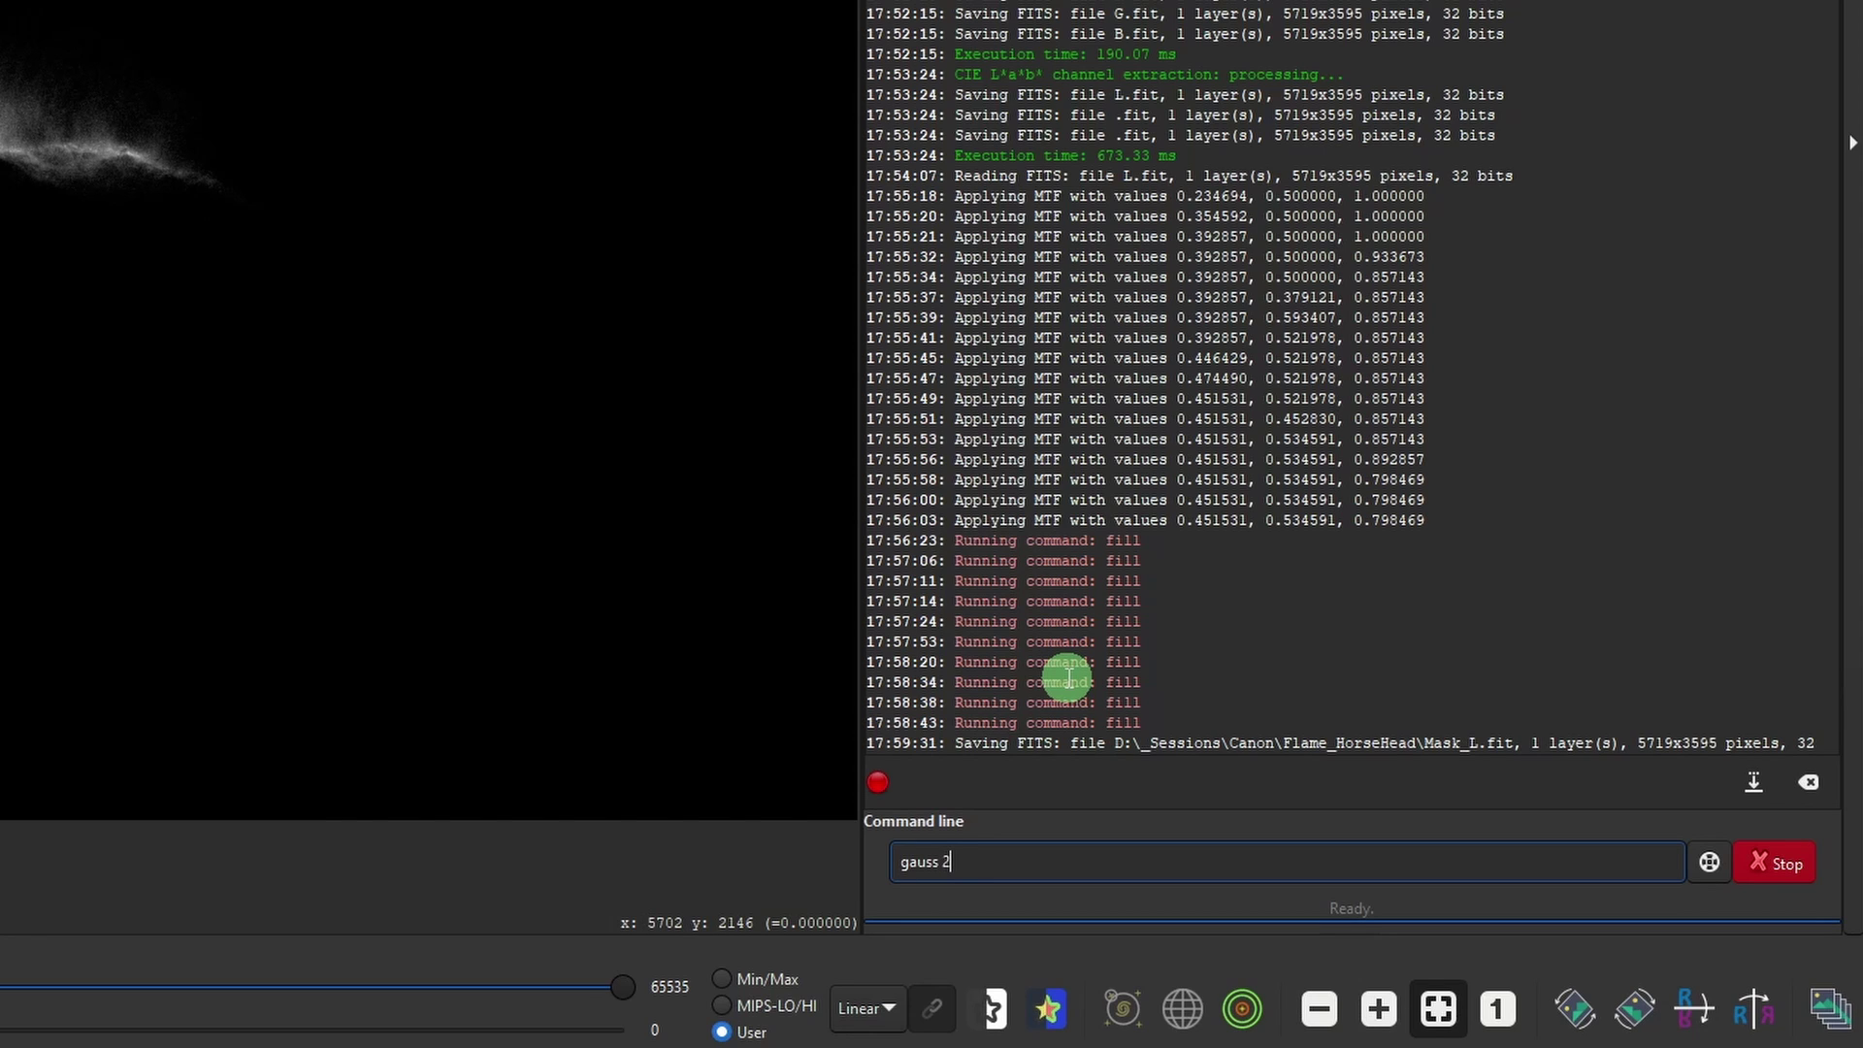
key(Return)
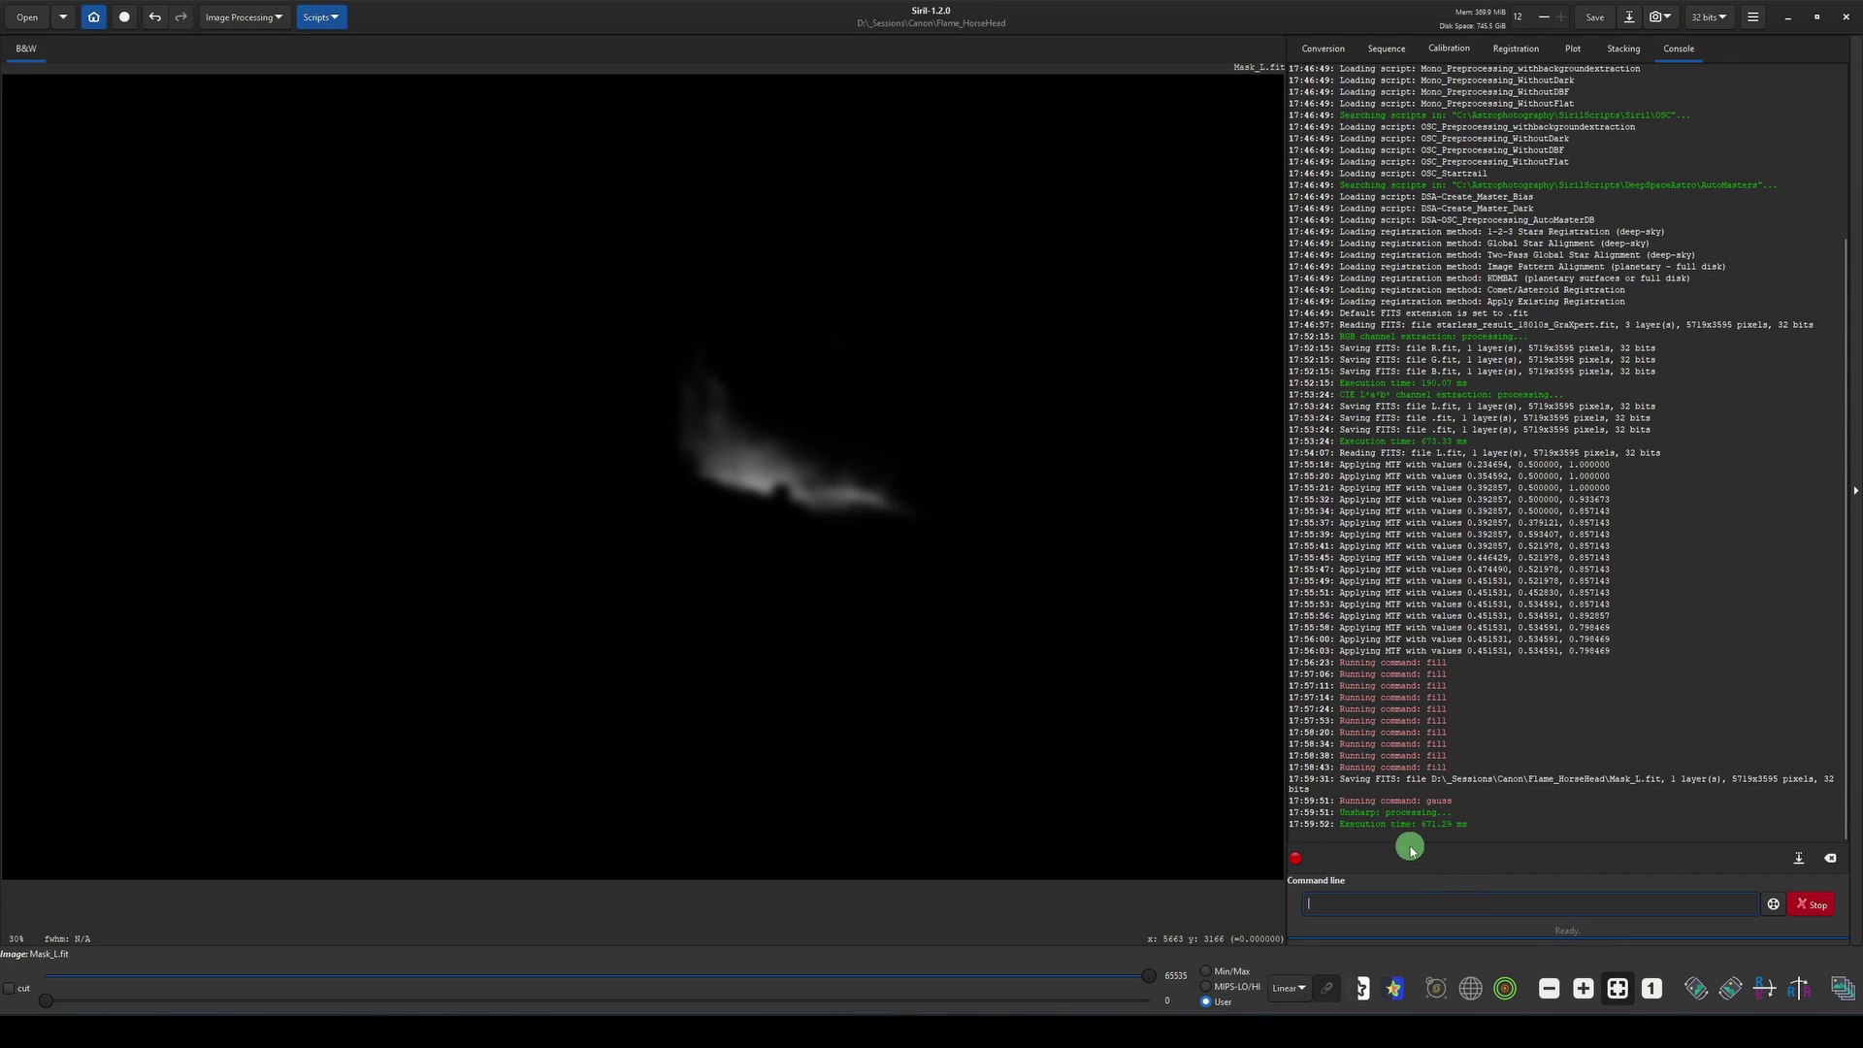
Undo the blur and the earlier edits back past the histogram transformation, and reopen Mask_L.fit from the Flame_HorseHead folder.
click(155, 21)
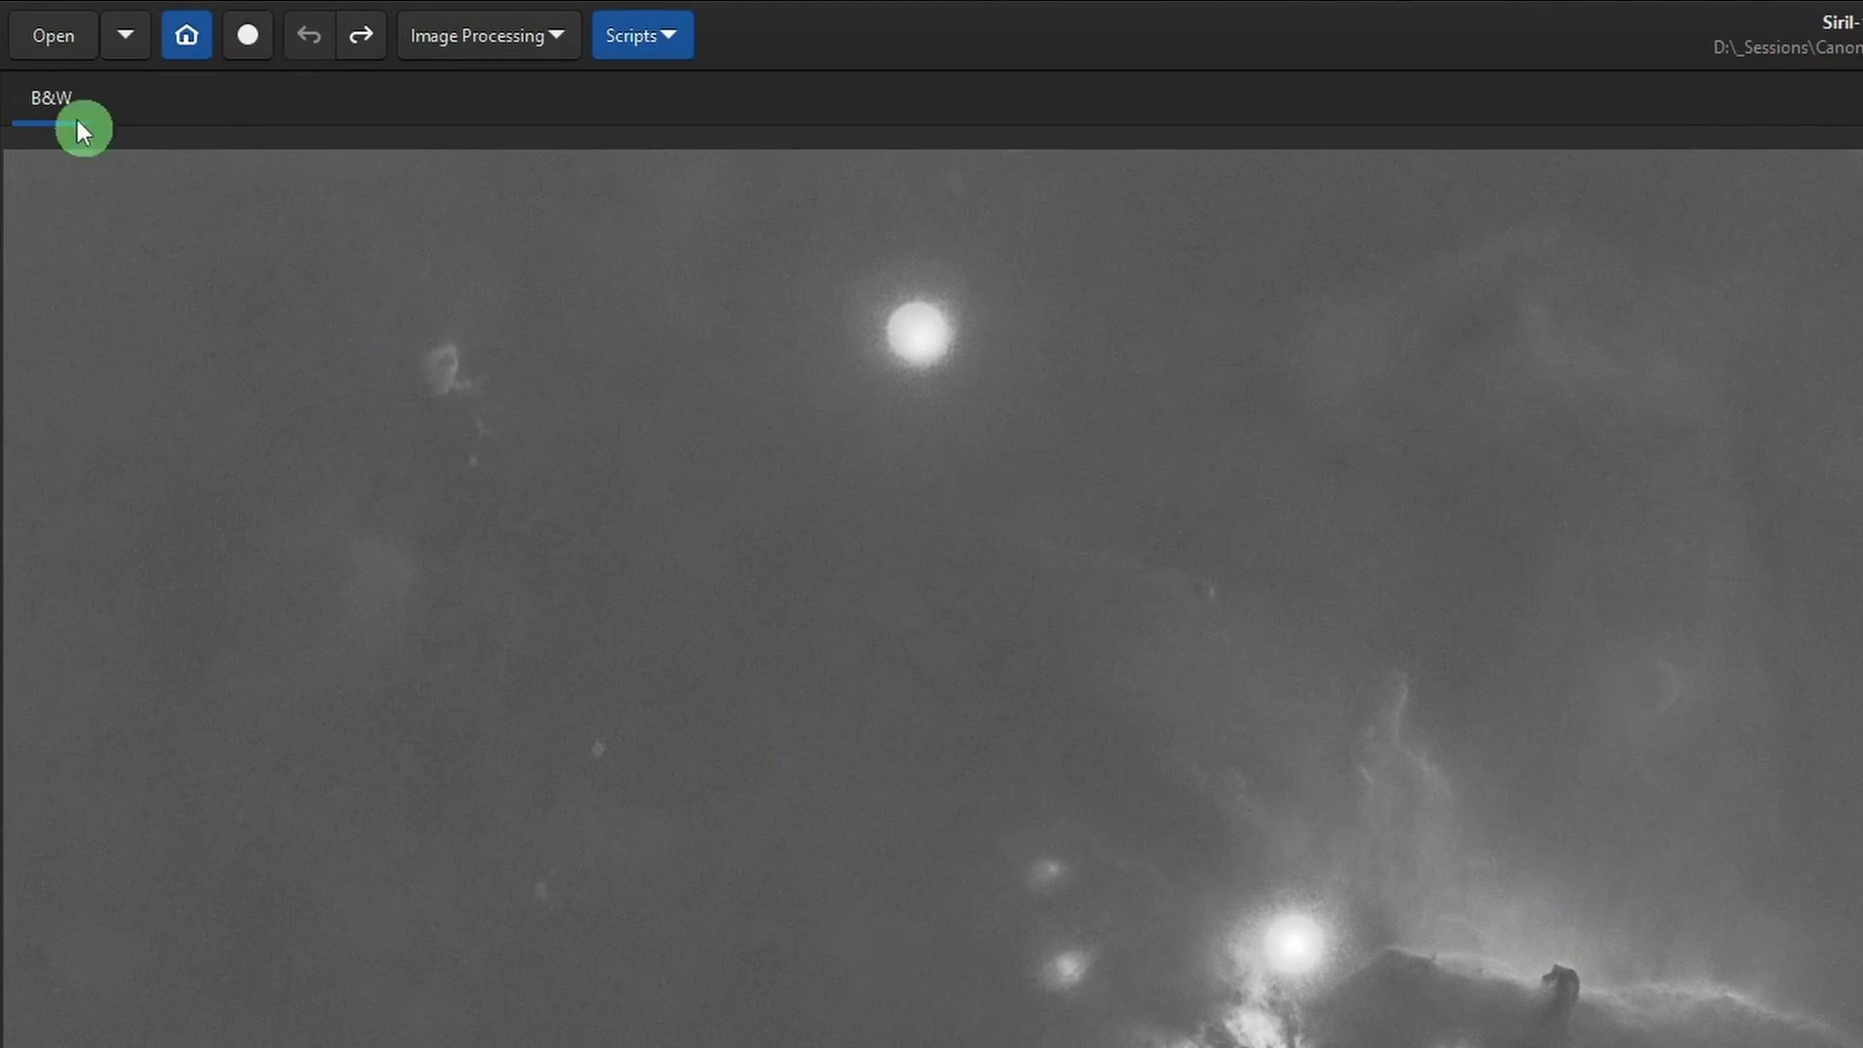
click(55, 49)
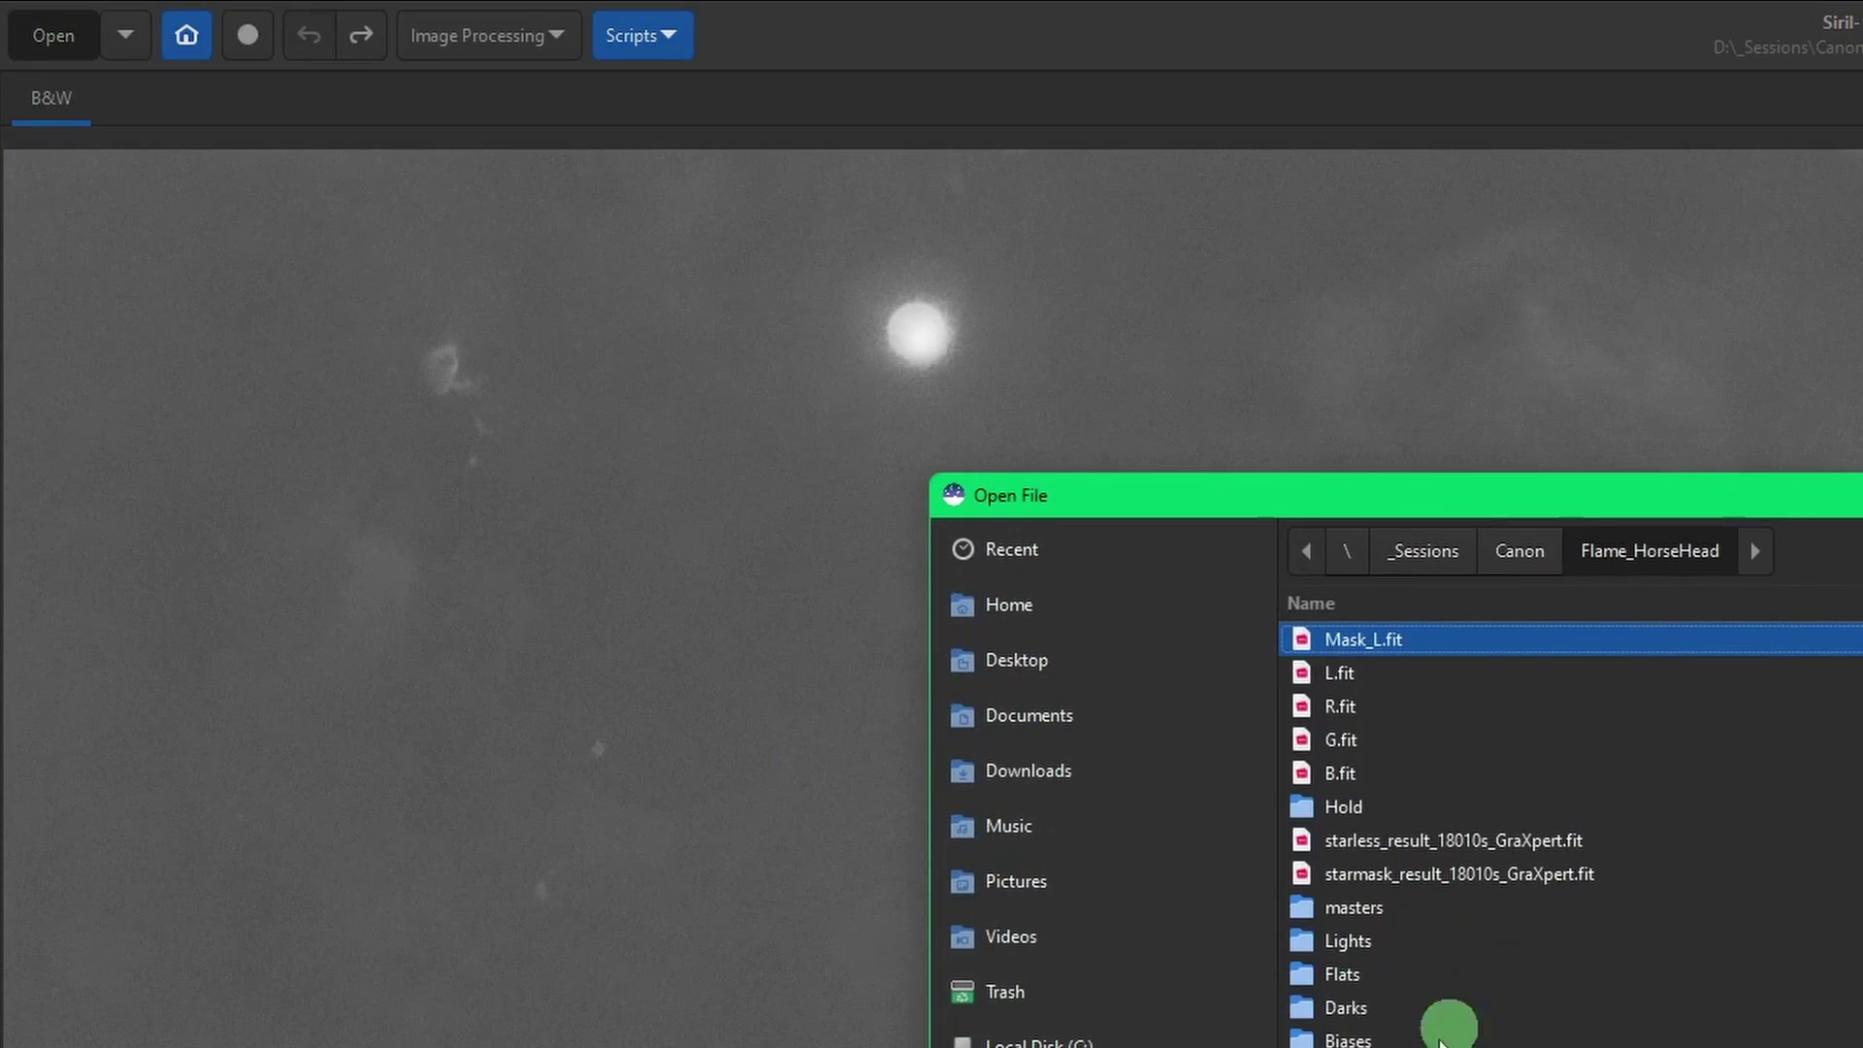
double_click(1443, 644)
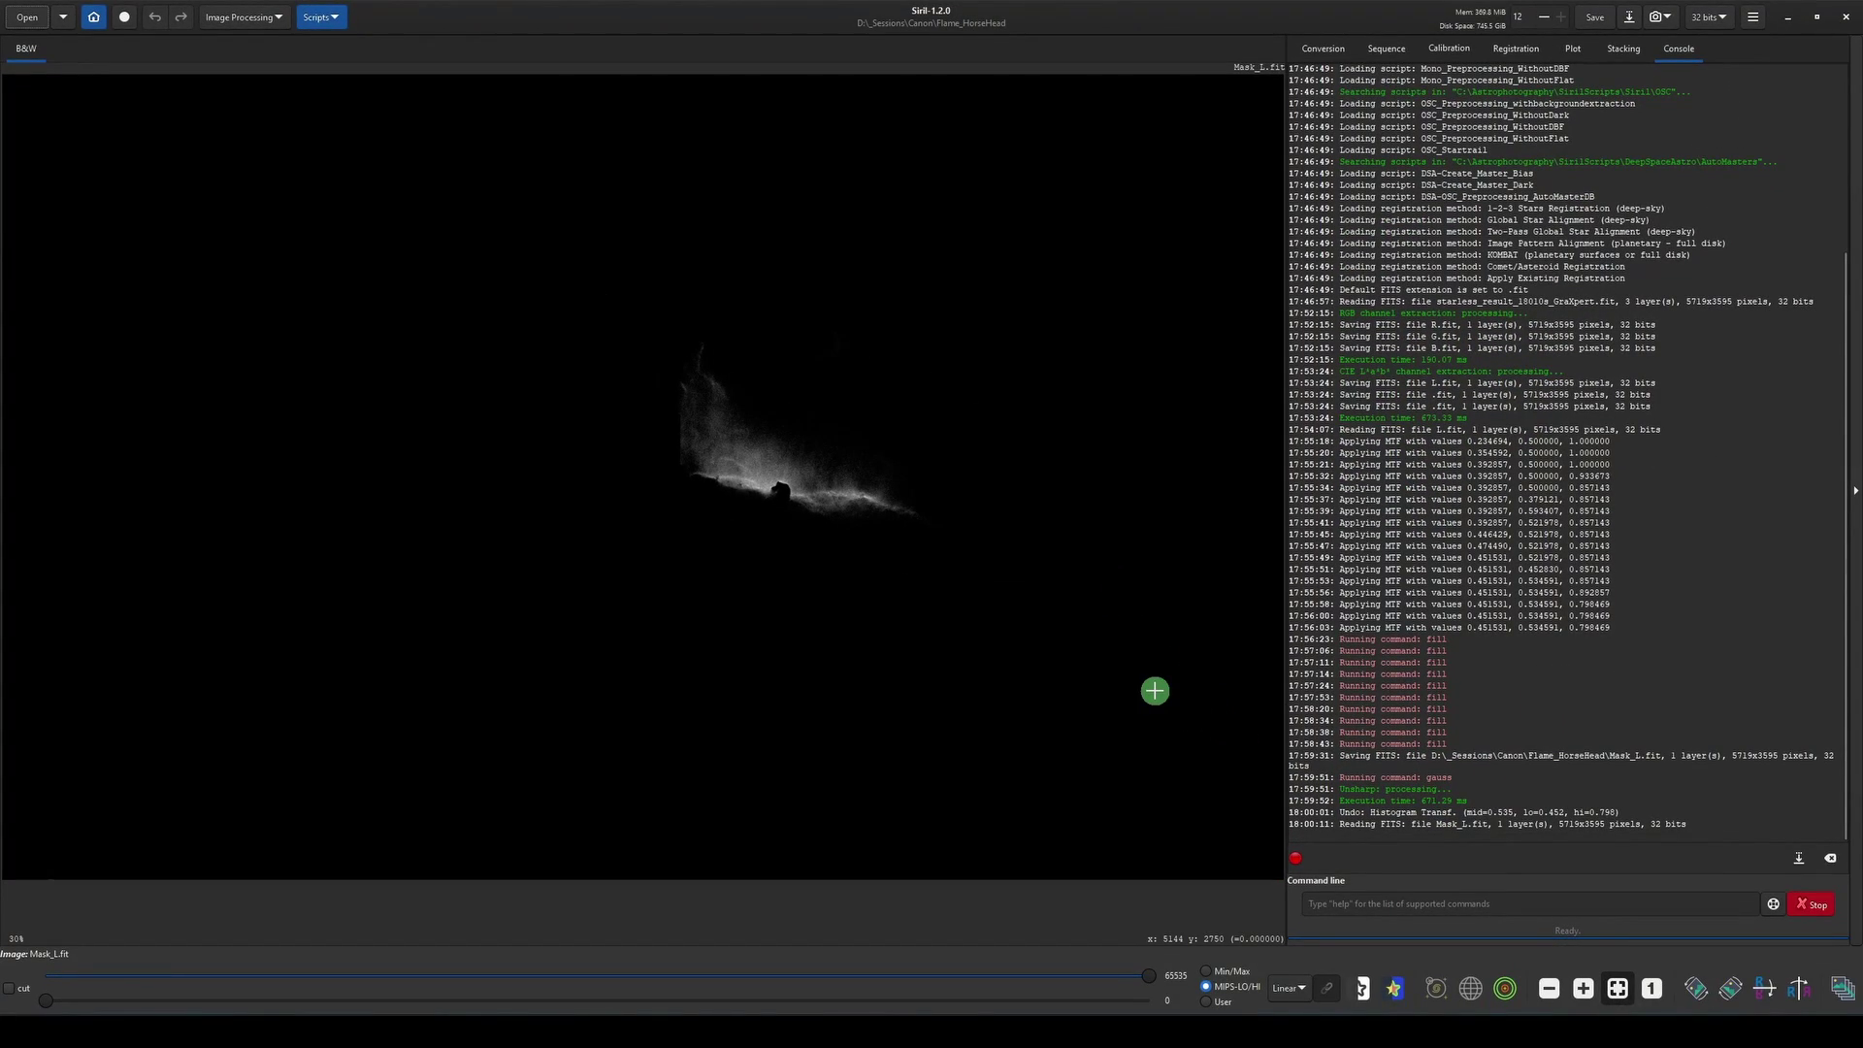
Blur the Mask_L.fit image with the command gauss 5.
click(1392, 905)
text(gauss 5)
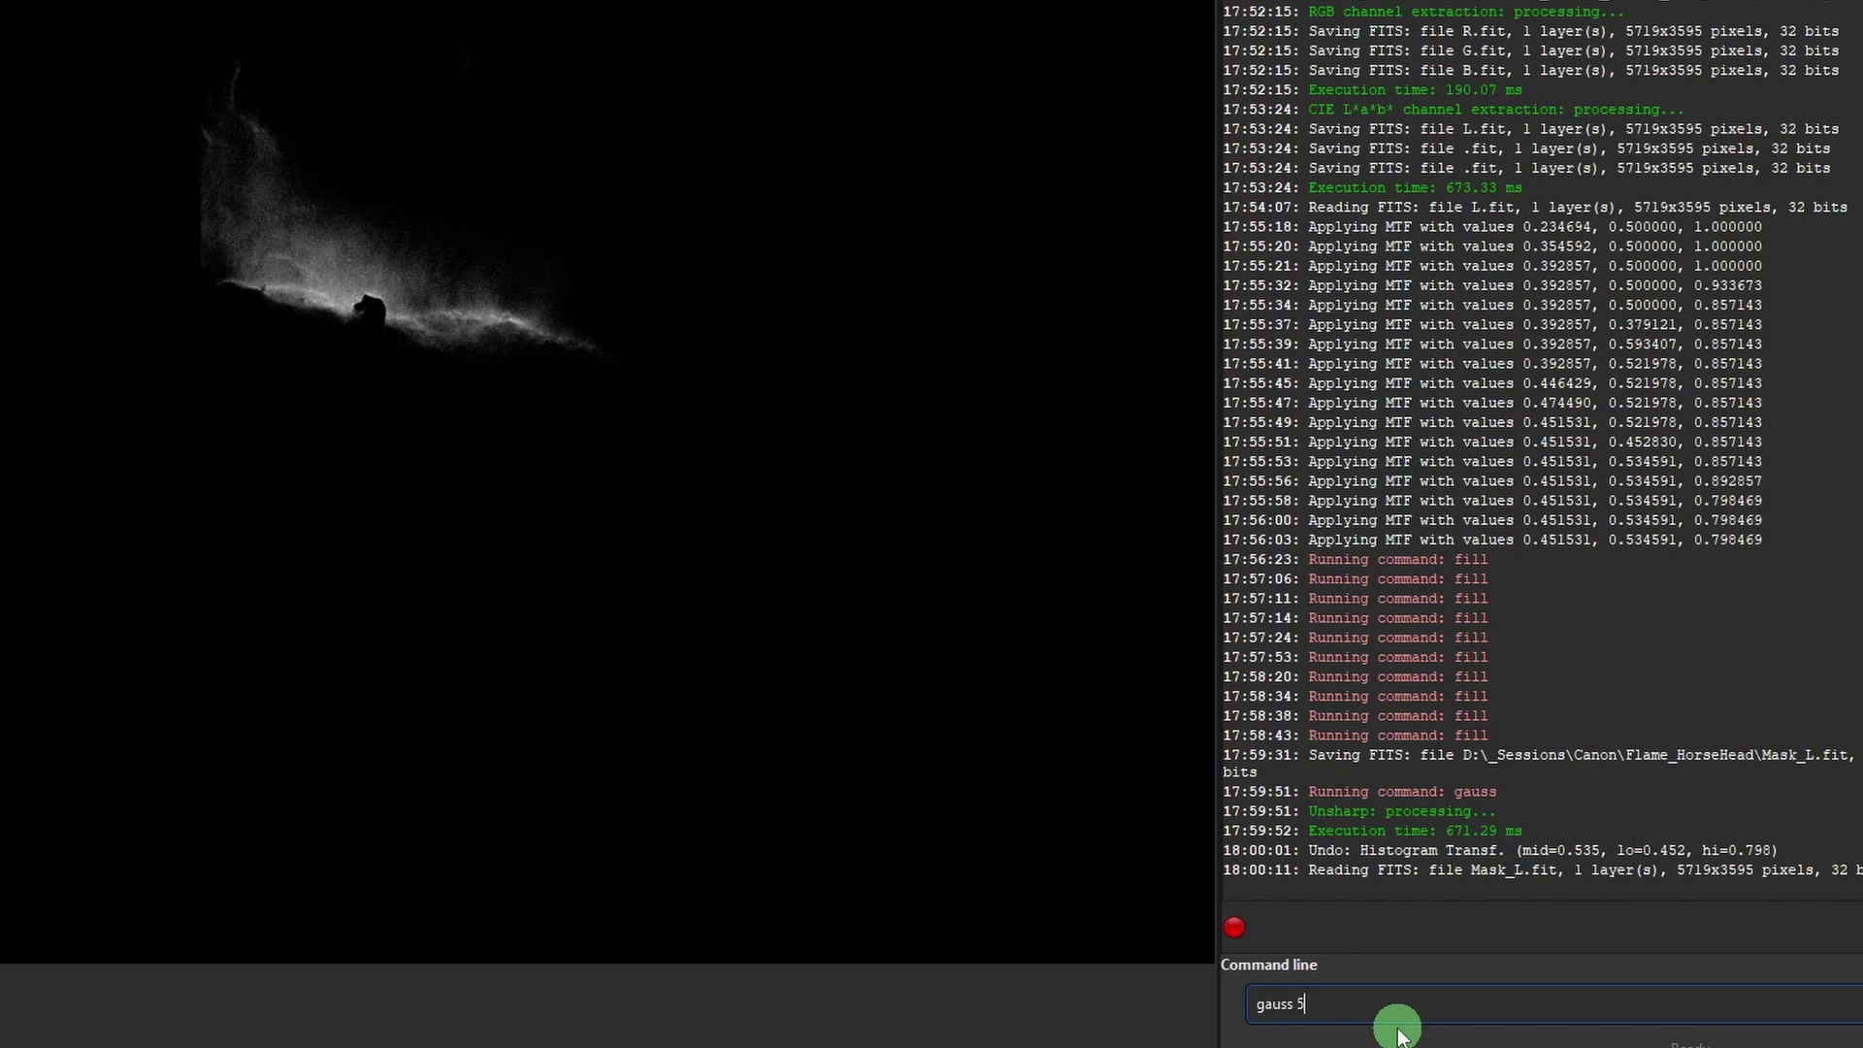
key(Return)
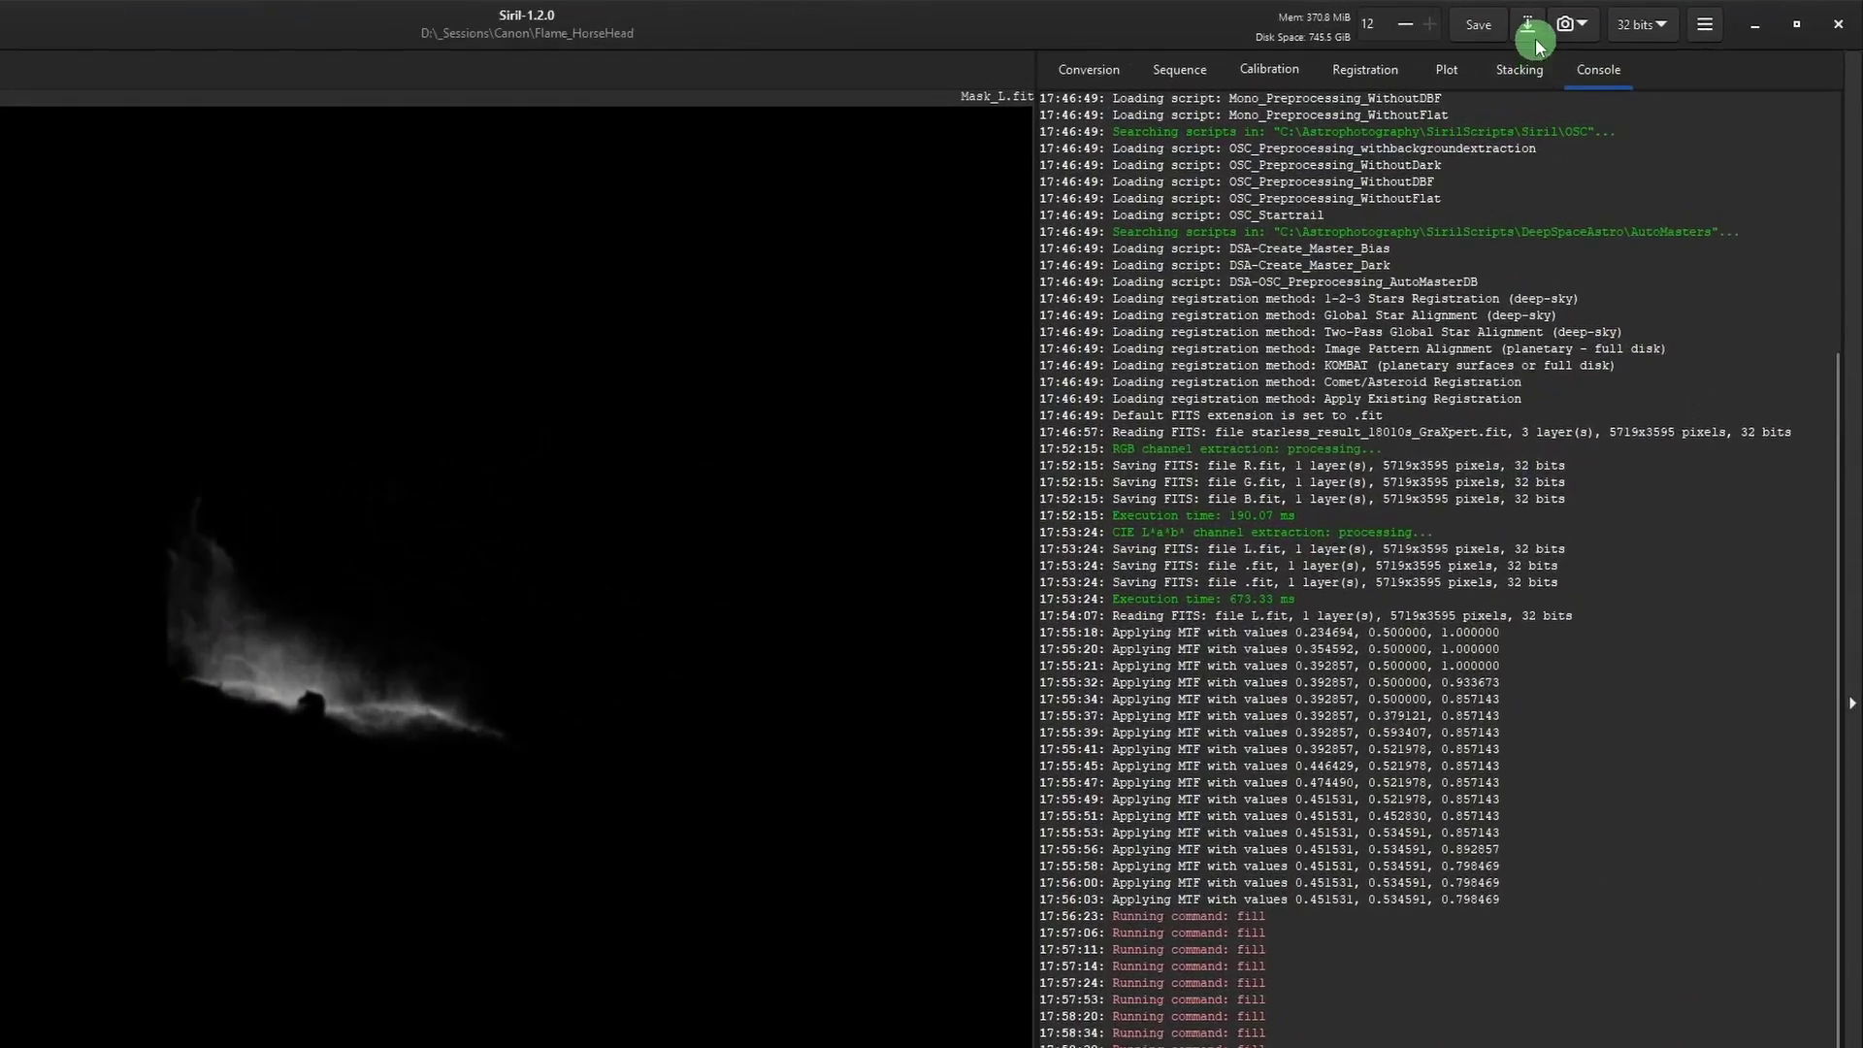
Save the blurred mask as Mask.fit in the Flame_HorseHead folder, using the 32-bit floating point sample format.
click(1531, 31)
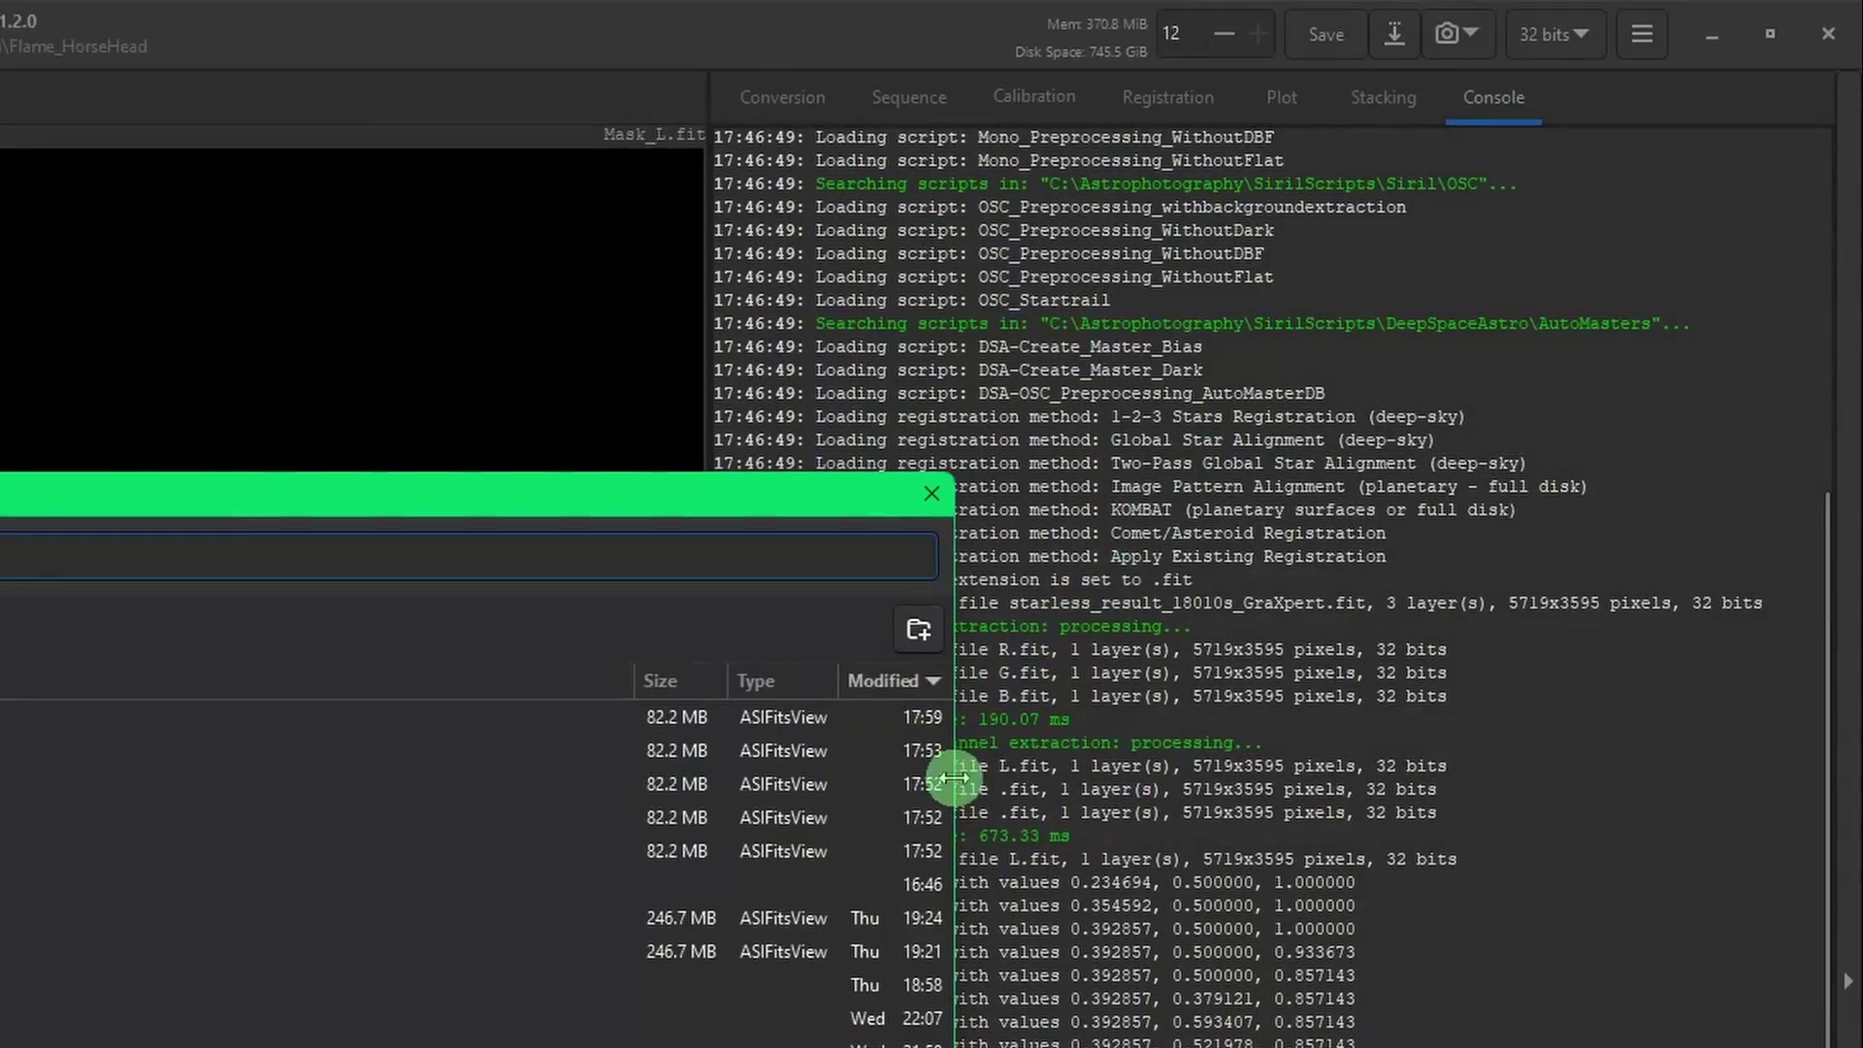
text(Mask.fit)
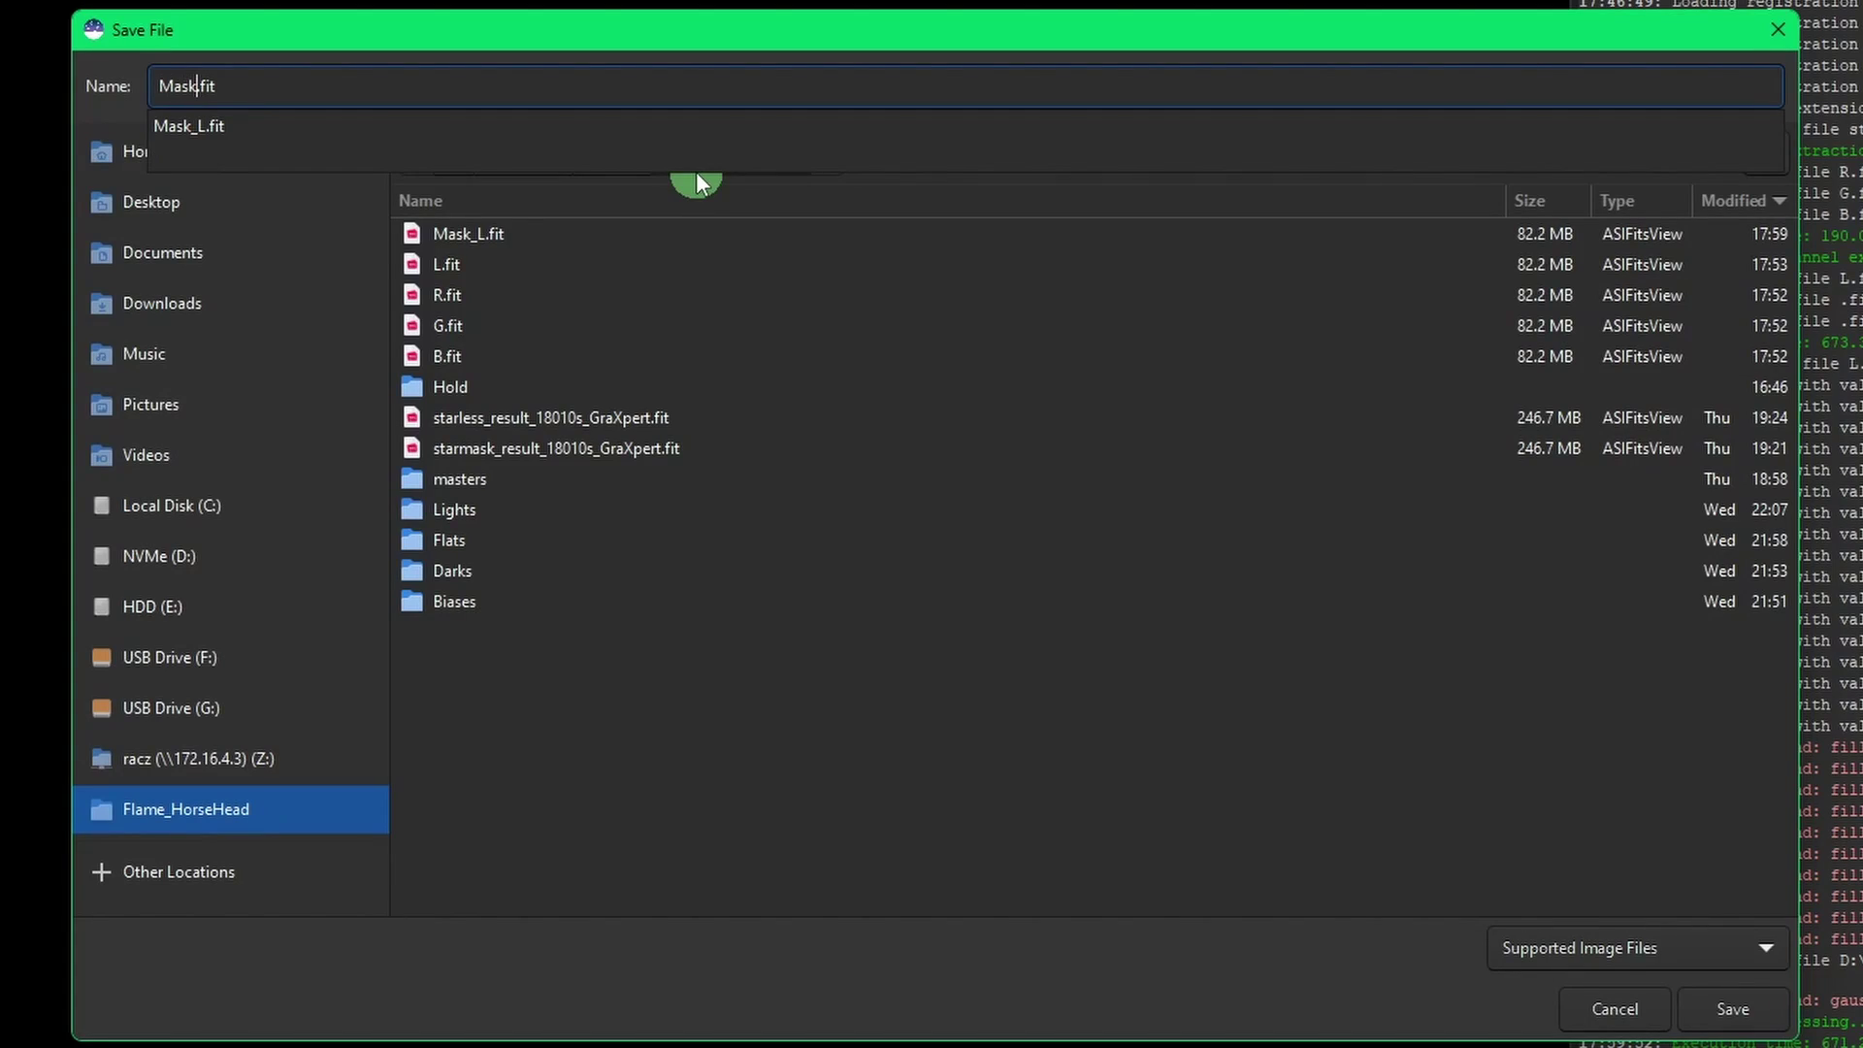
click(1736, 1021)
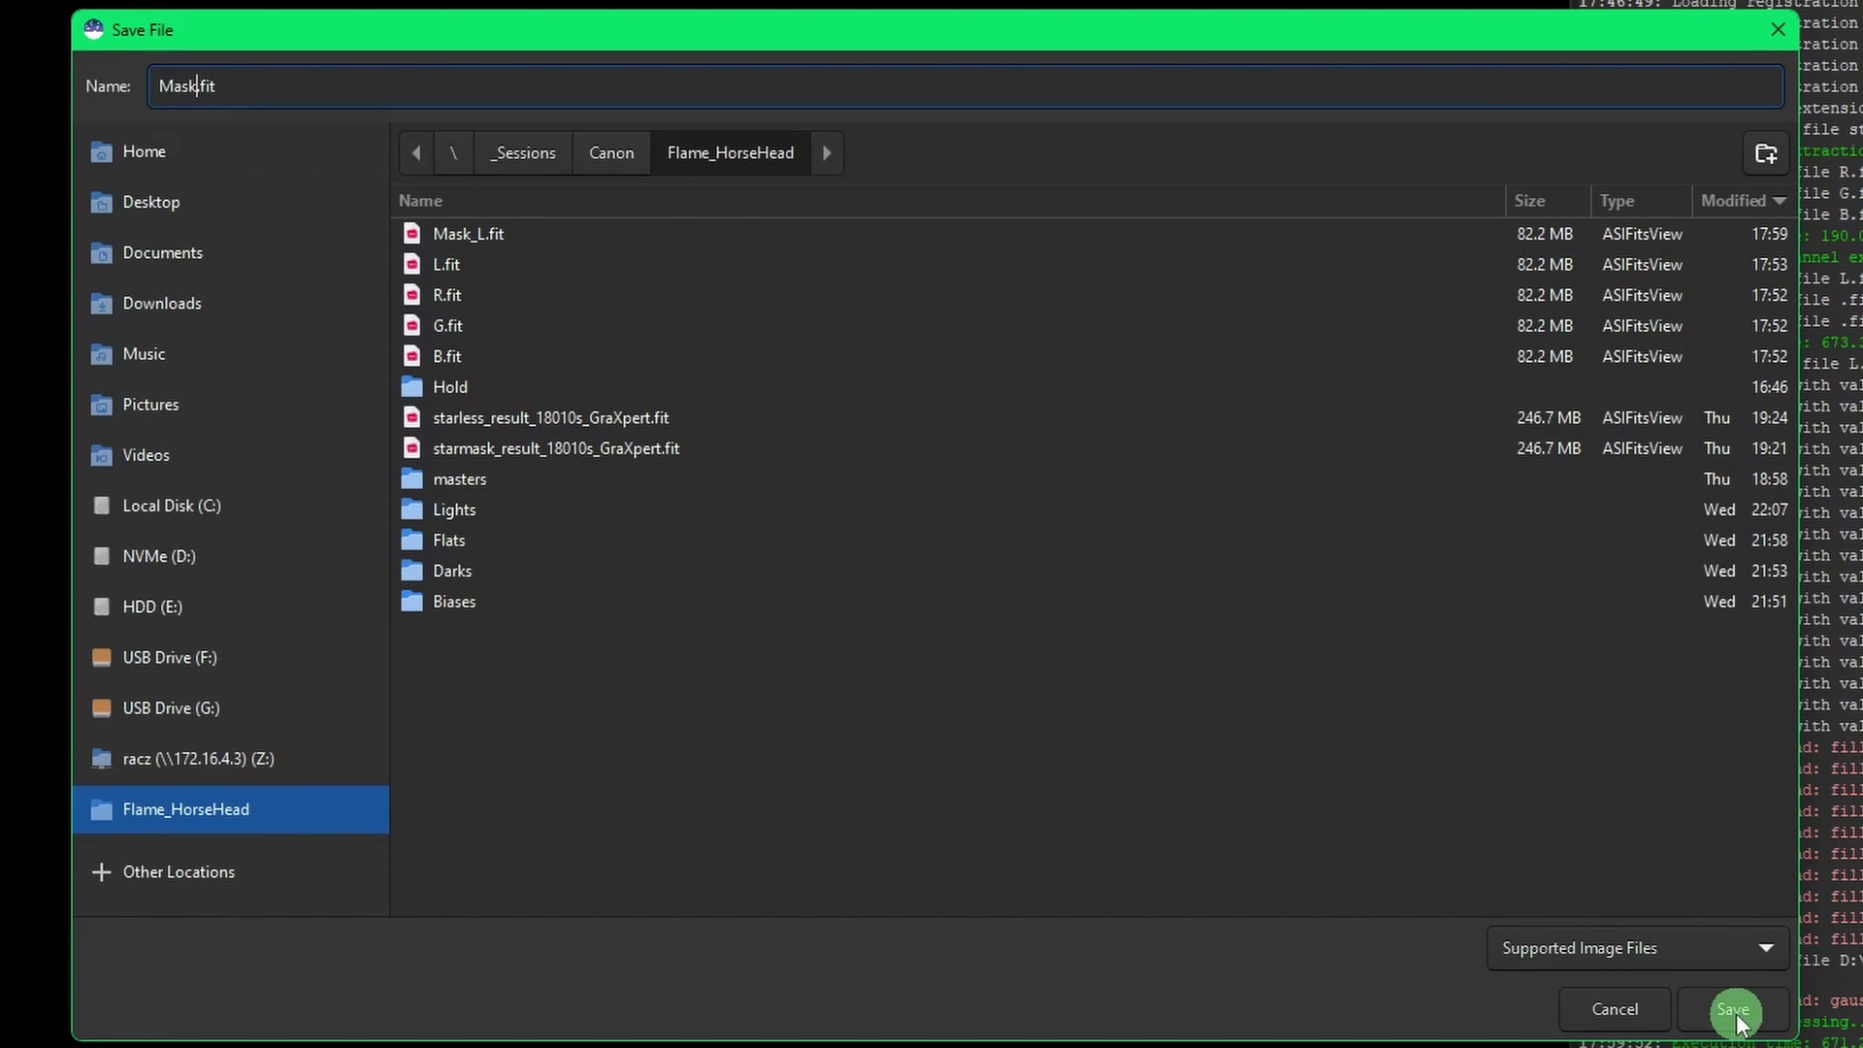
click(1736, 1021)
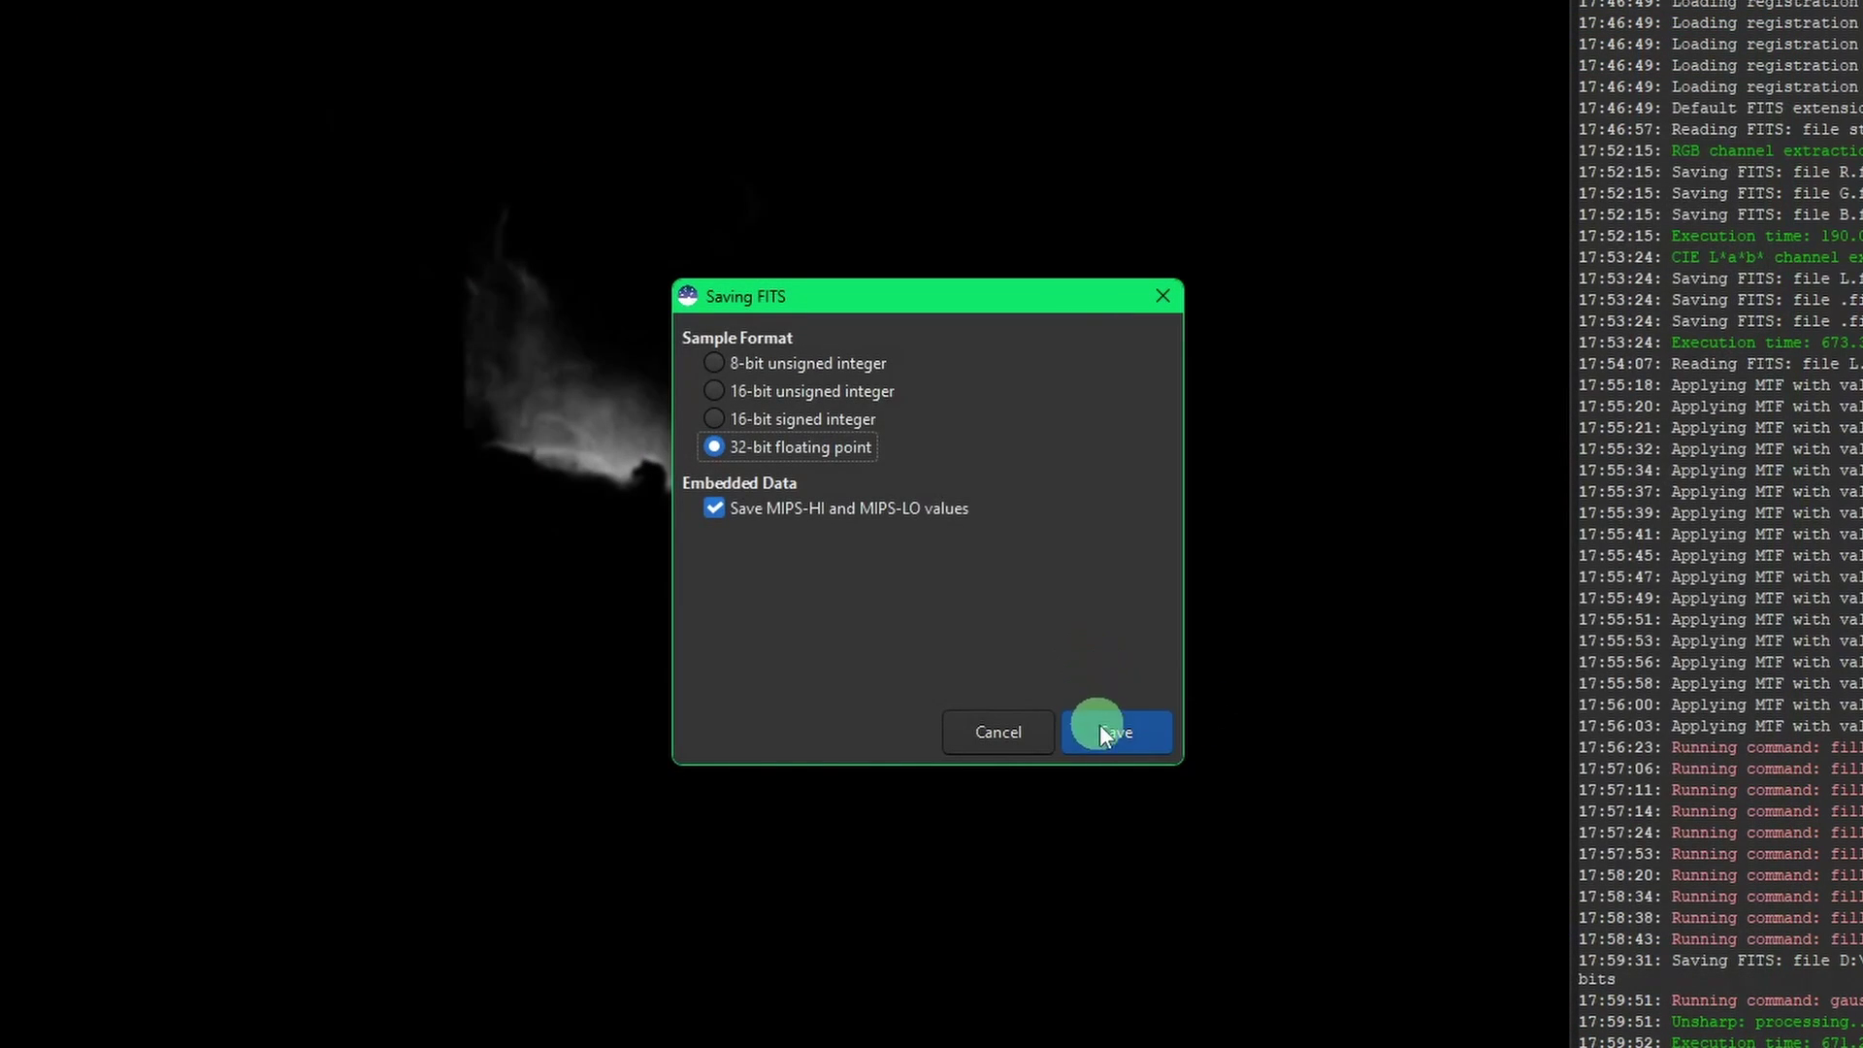
click(1108, 732)
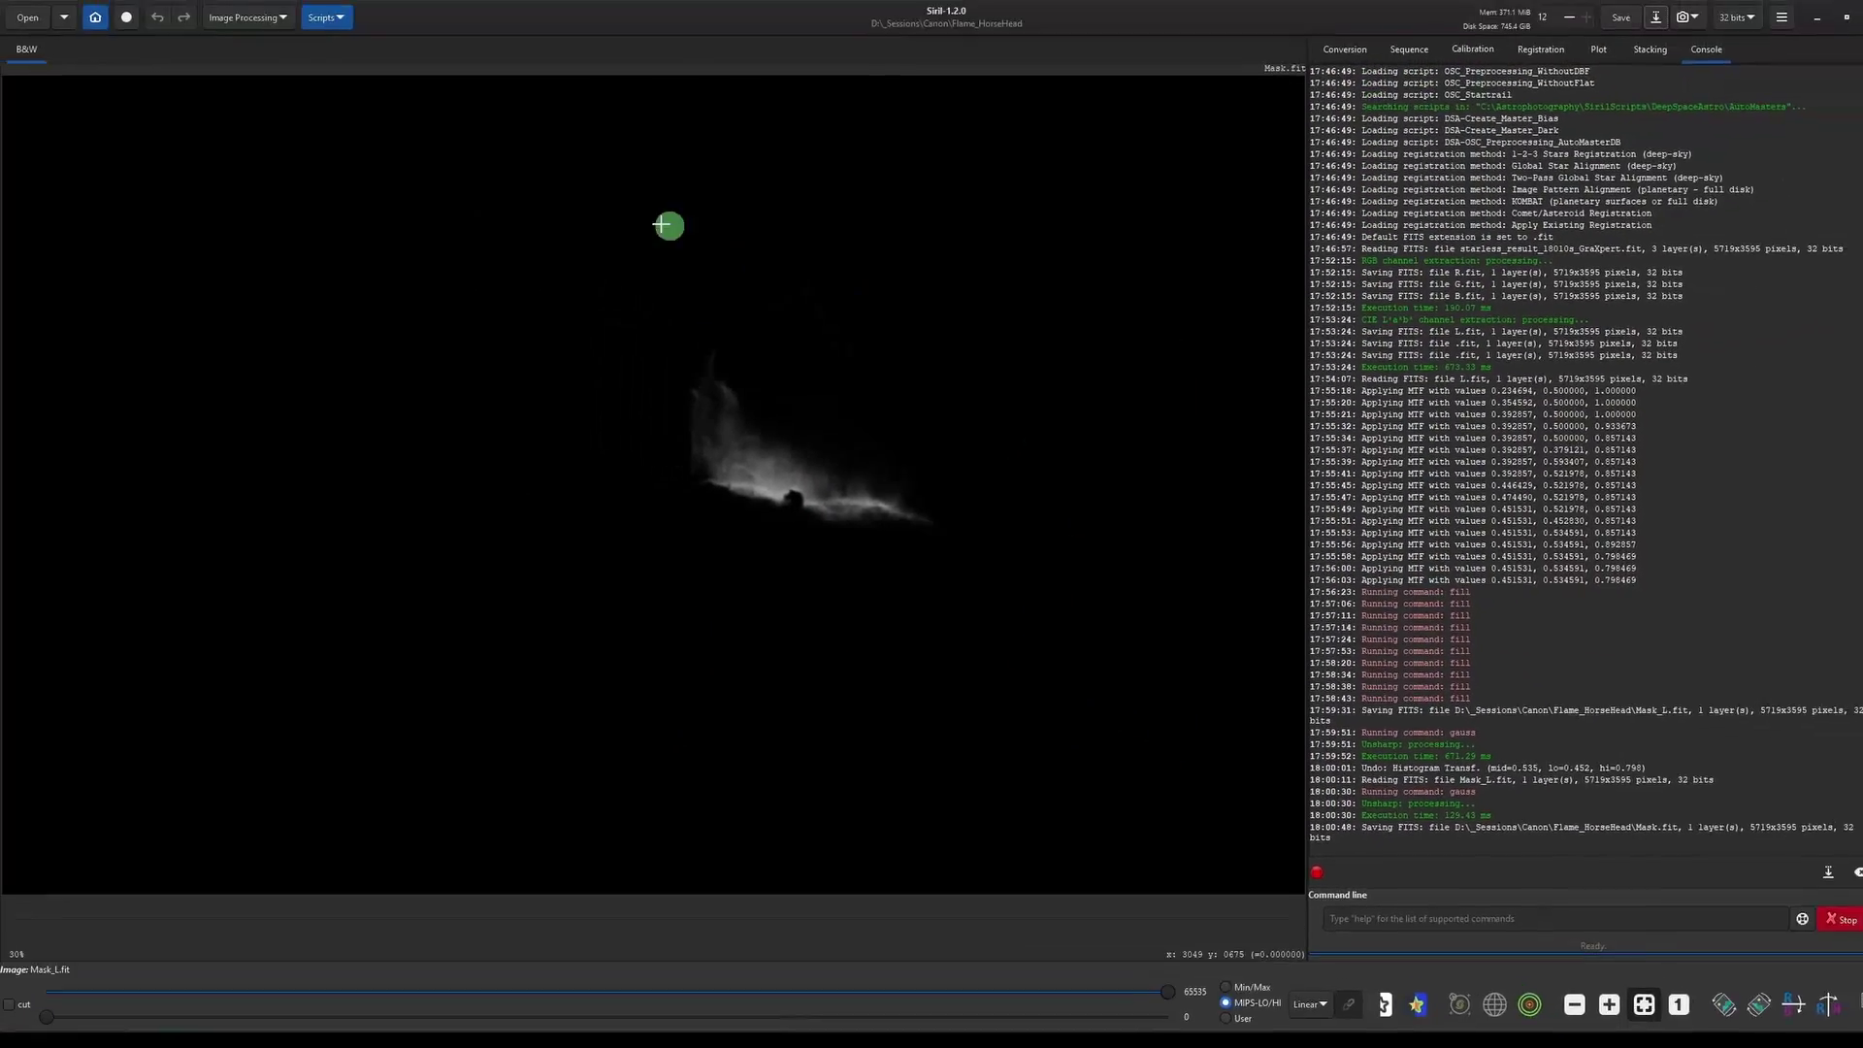
Open Pixel Math and add Mask.fit, R.fit, G.fit and B.fit from the Flame_HorseHead folder as images.
click(284, 24)
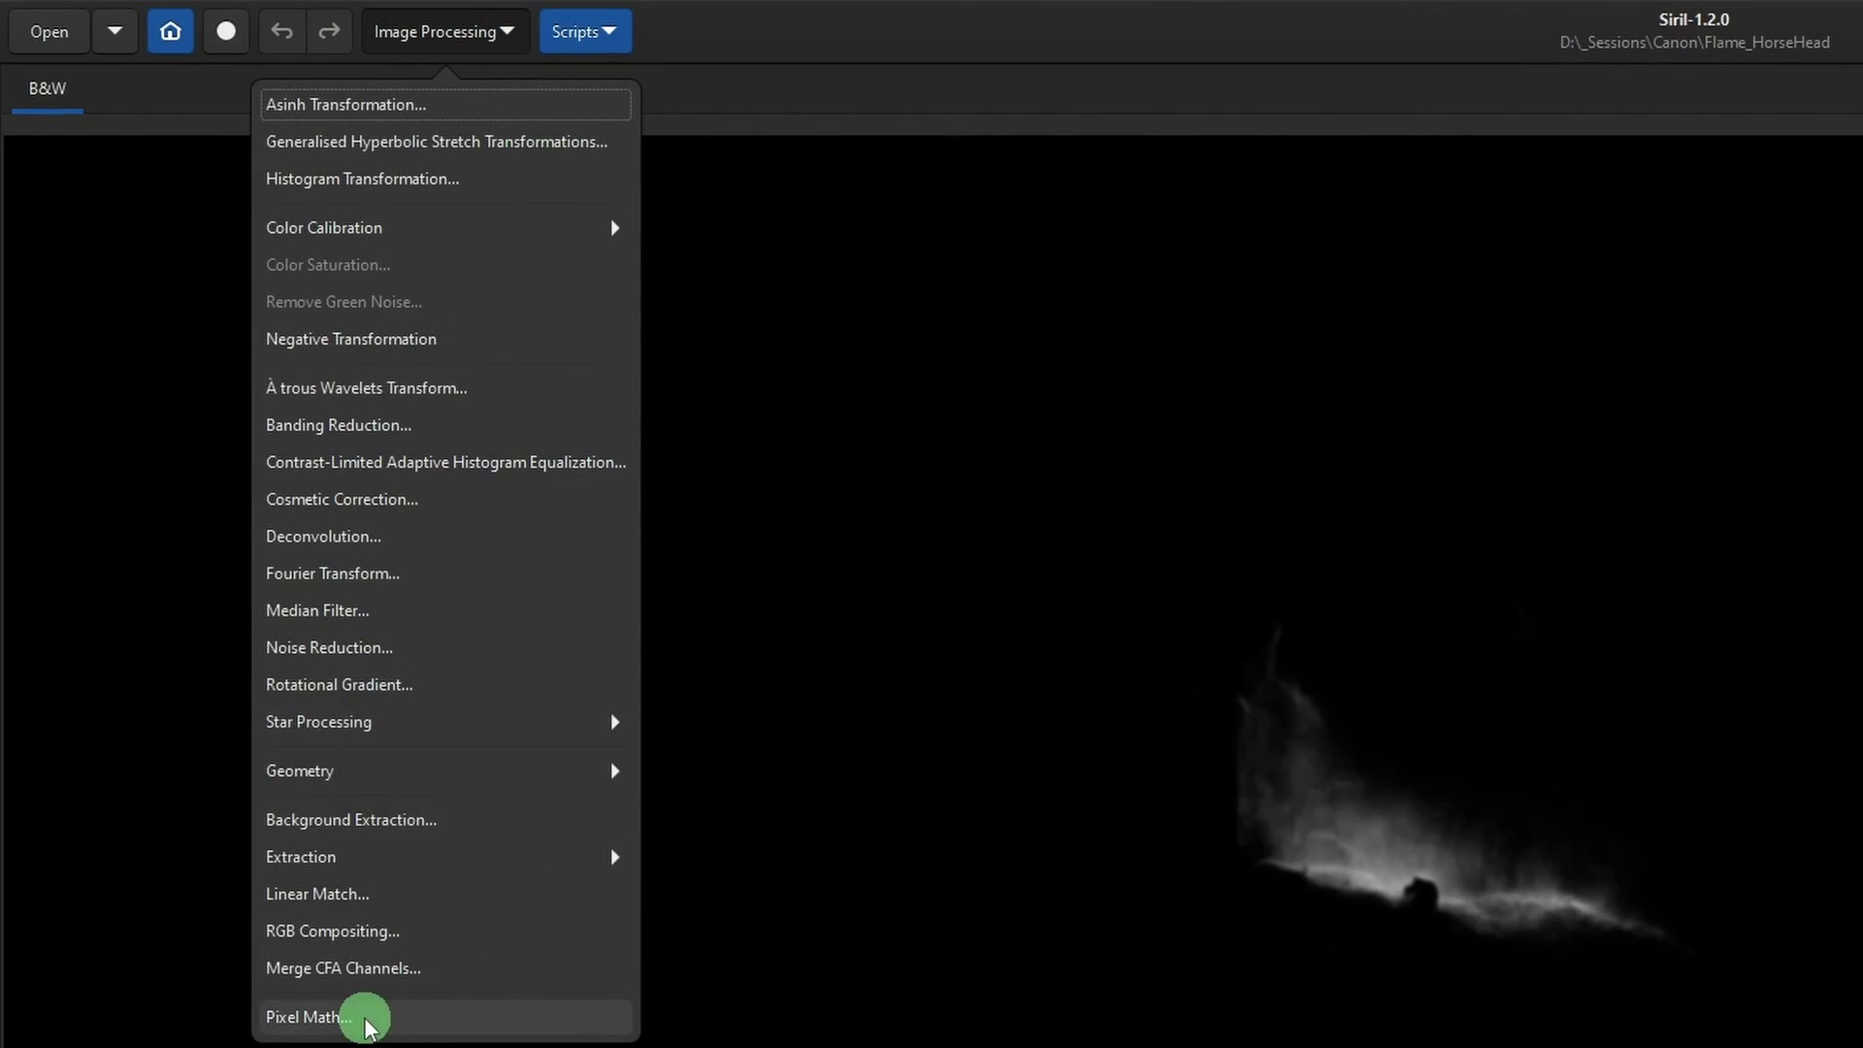
click(320, 1016)
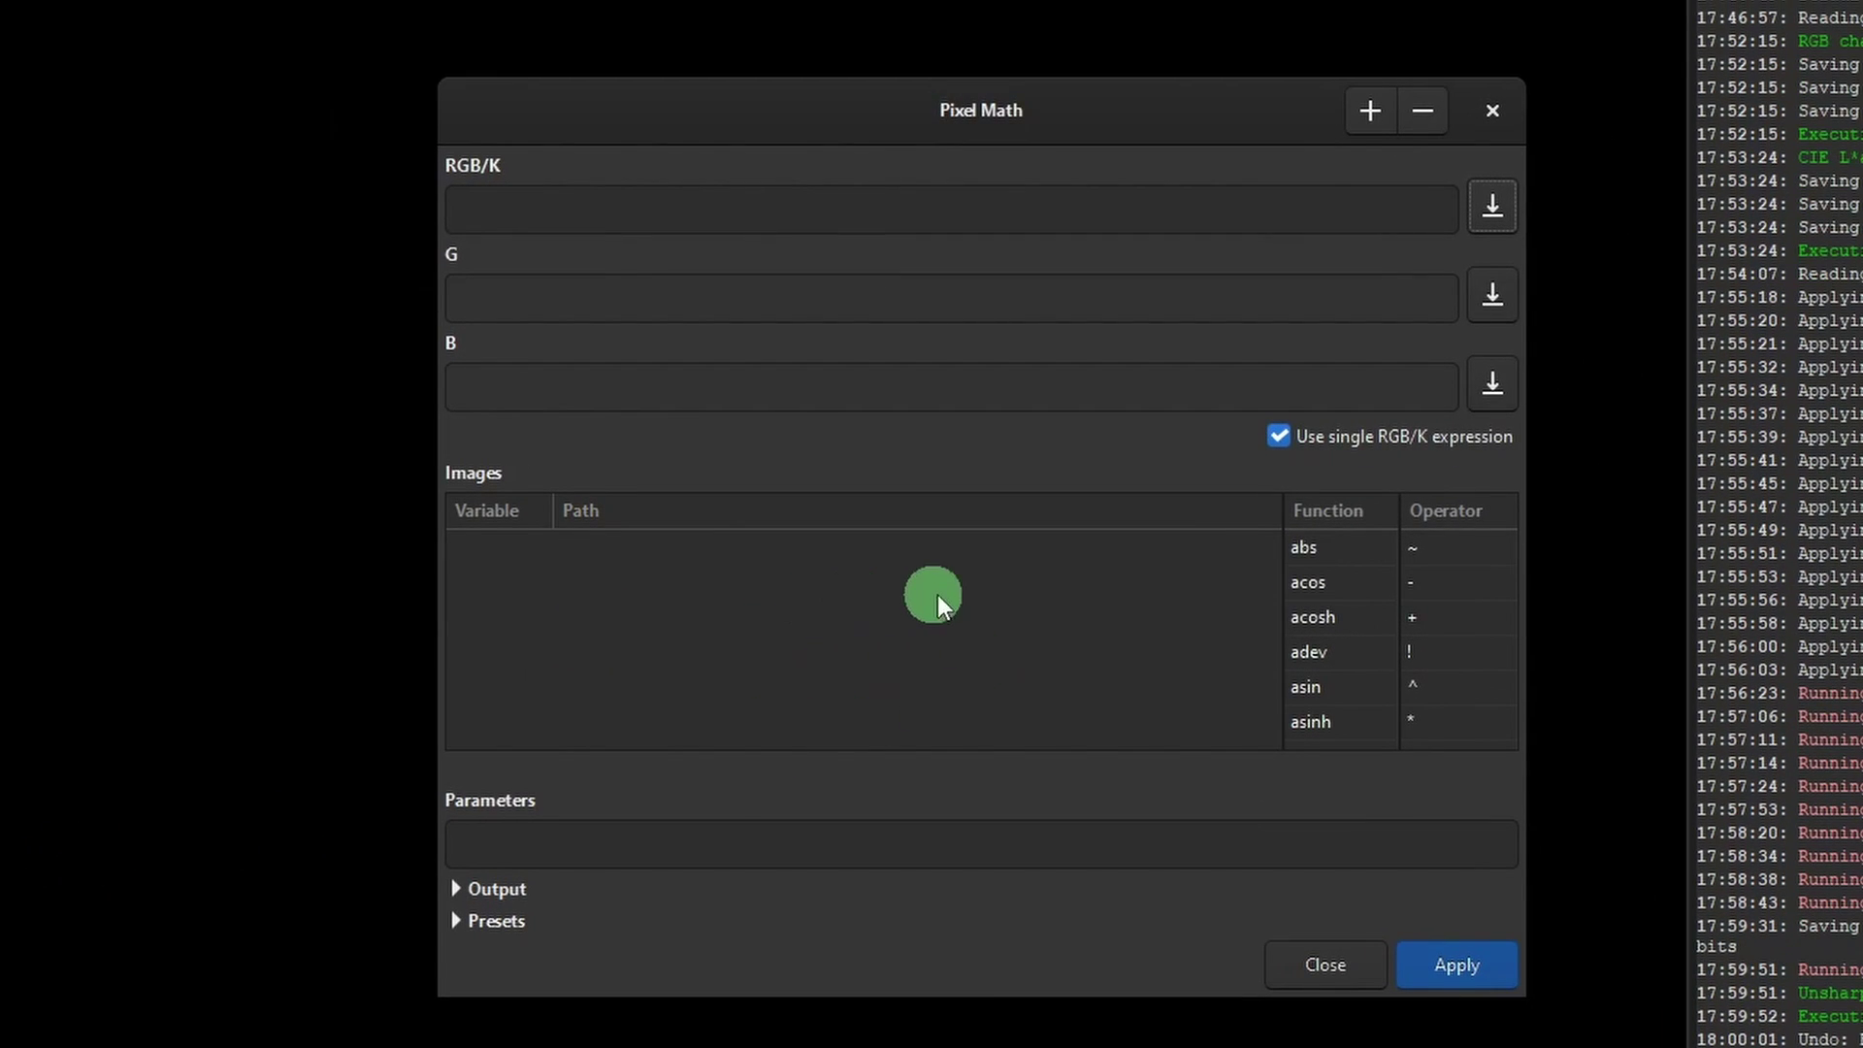
click(1369, 111)
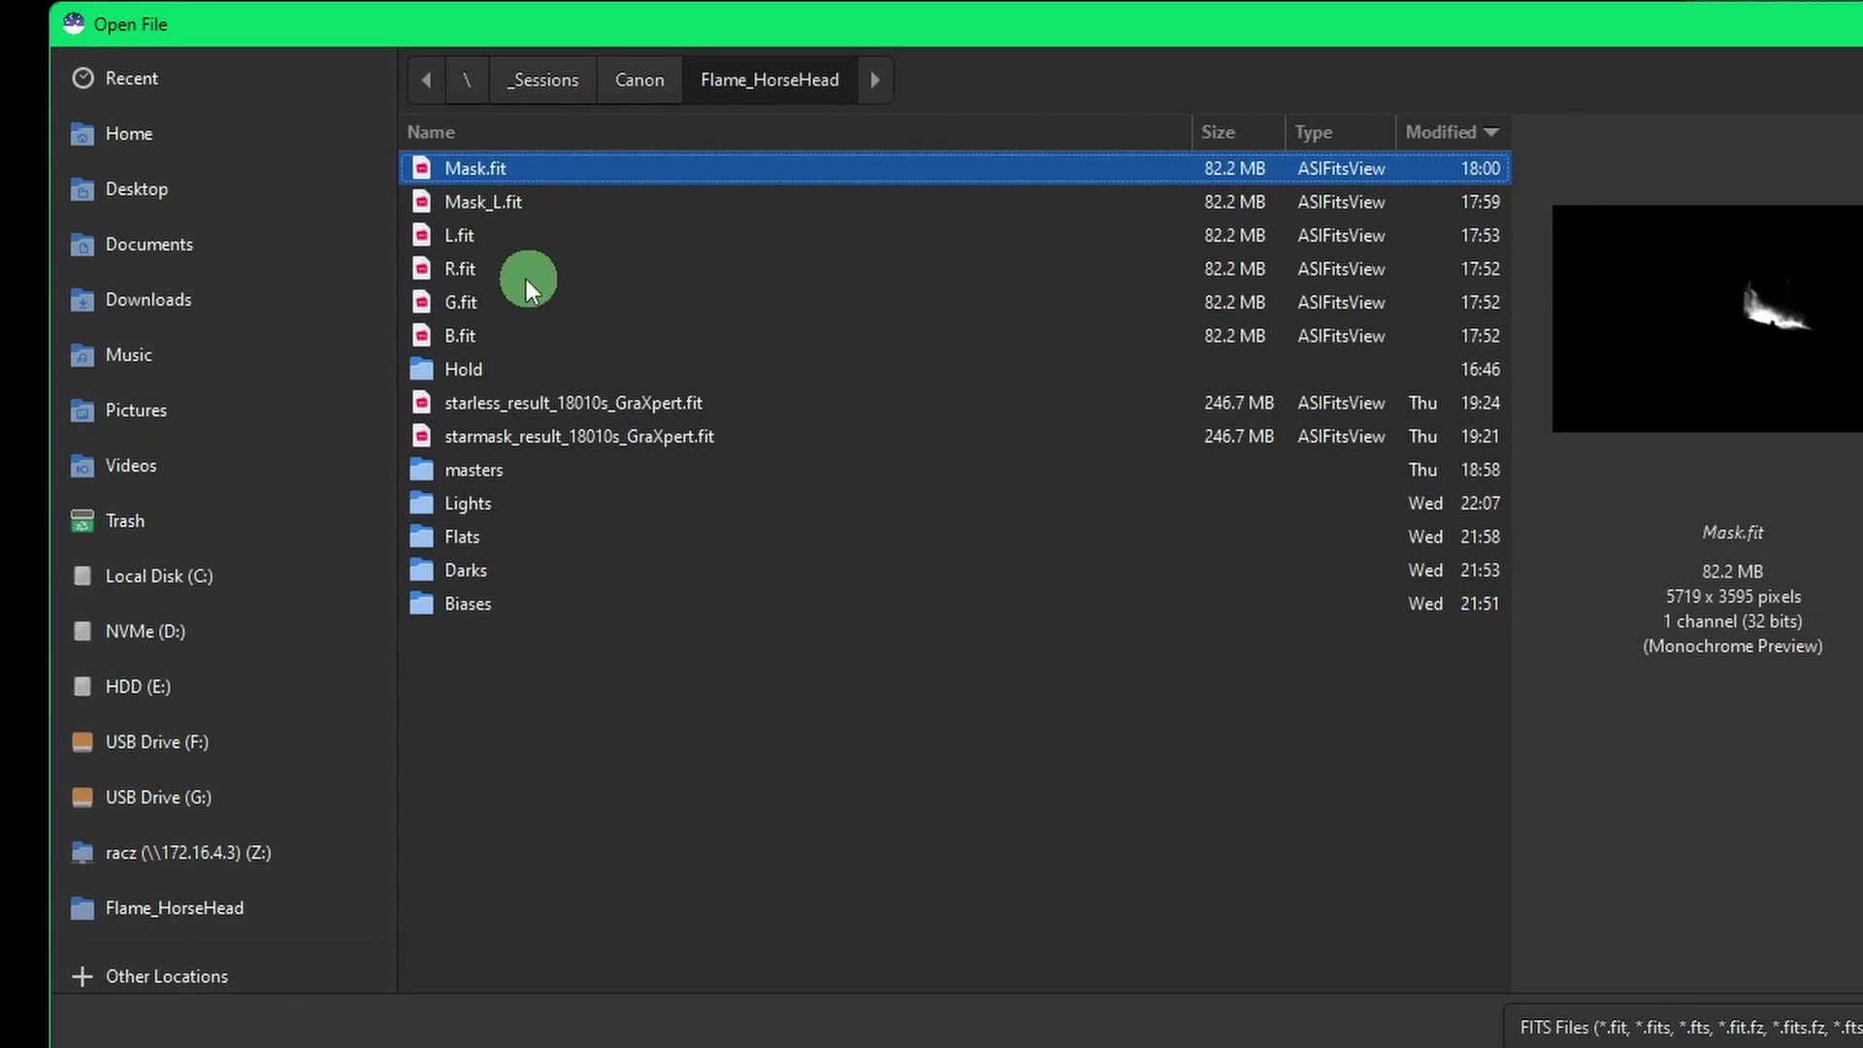
ctrl+click(487, 276)
ctrl+click(487, 310)
ctrl+click(489, 336)
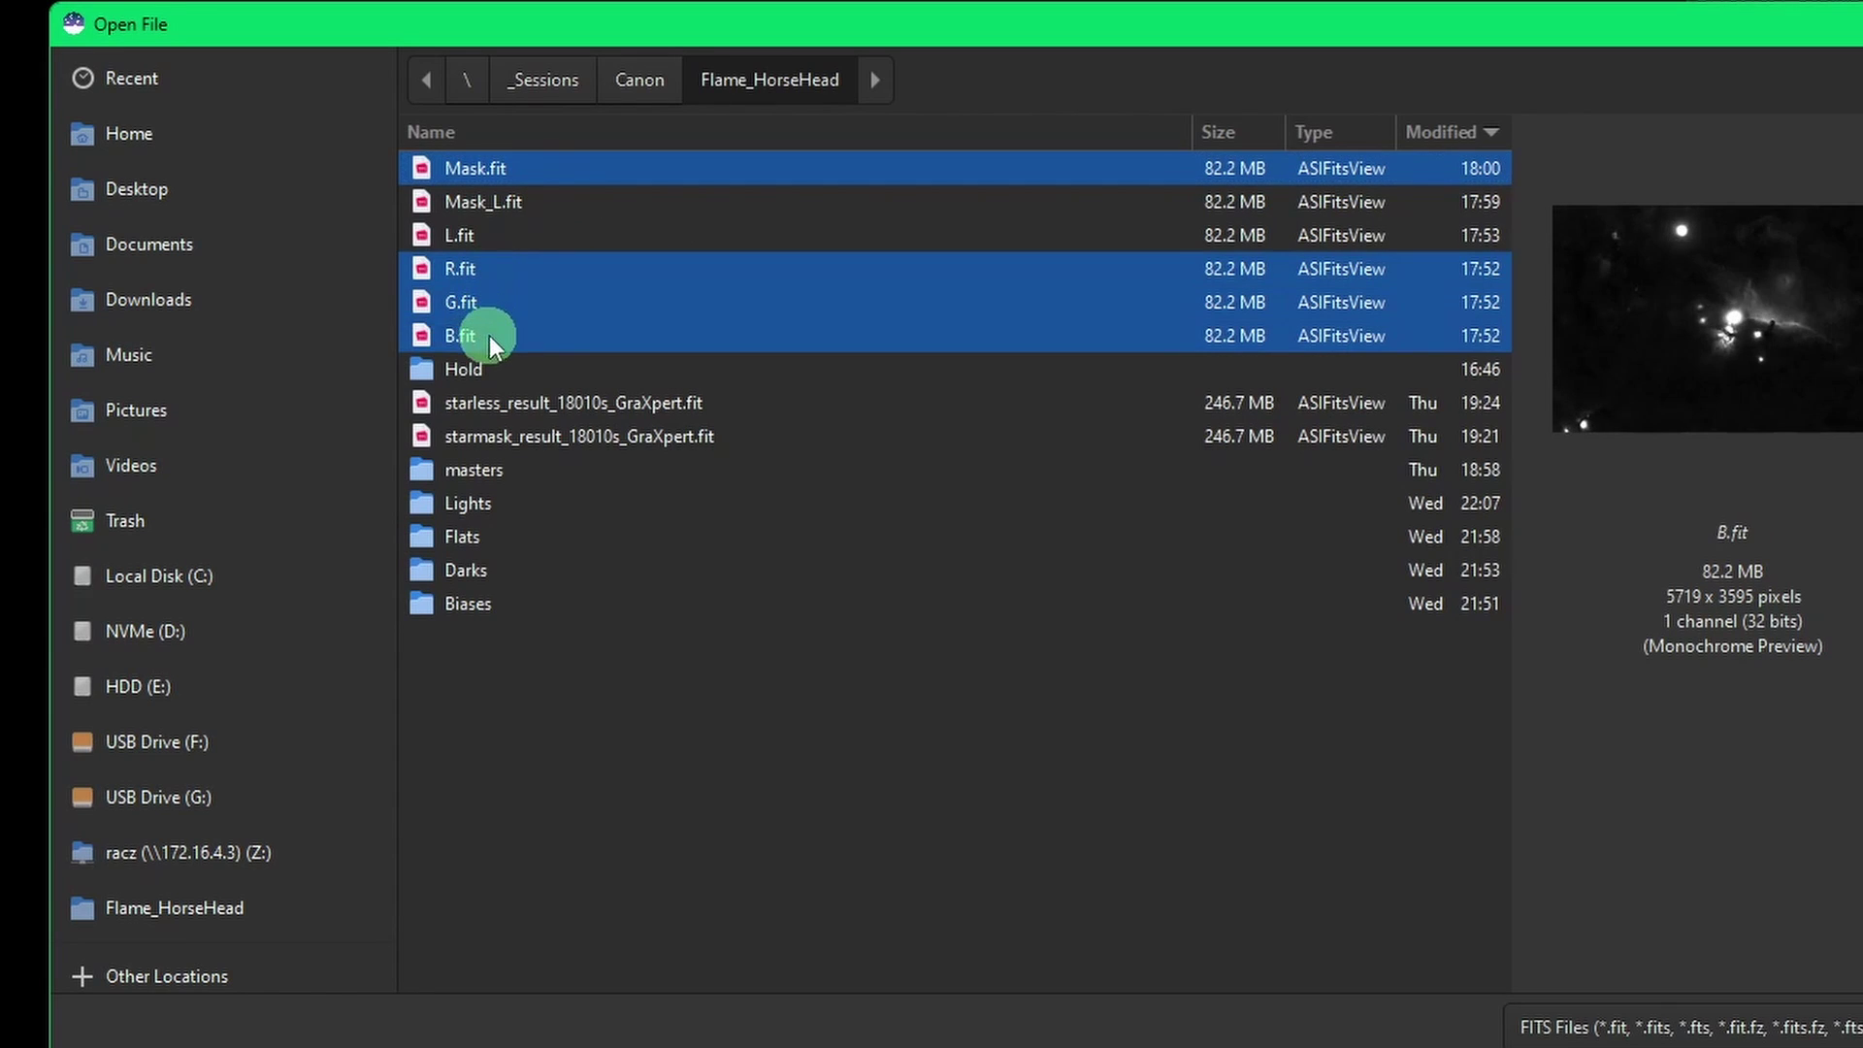
click(1586, 990)
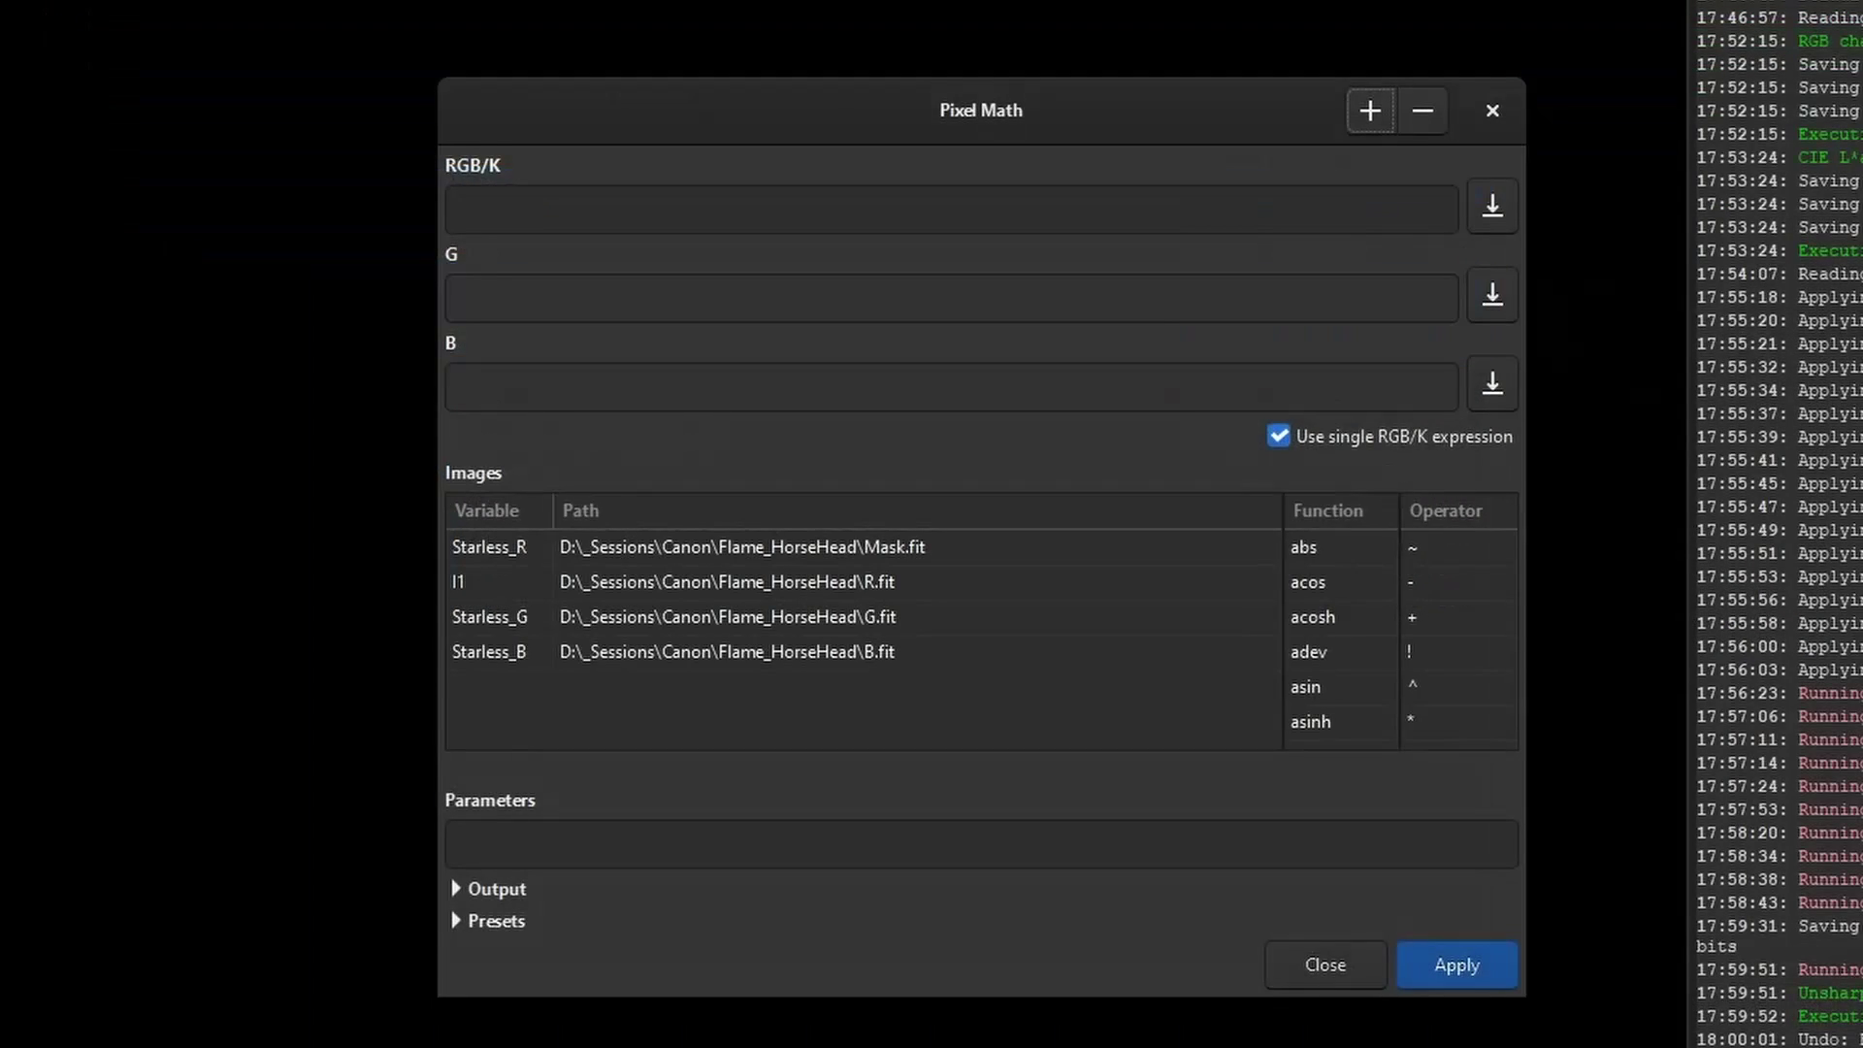
Disable the single RGB/K expression and name the image variables Mask, R, G and B to match their files.
click(1280, 436)
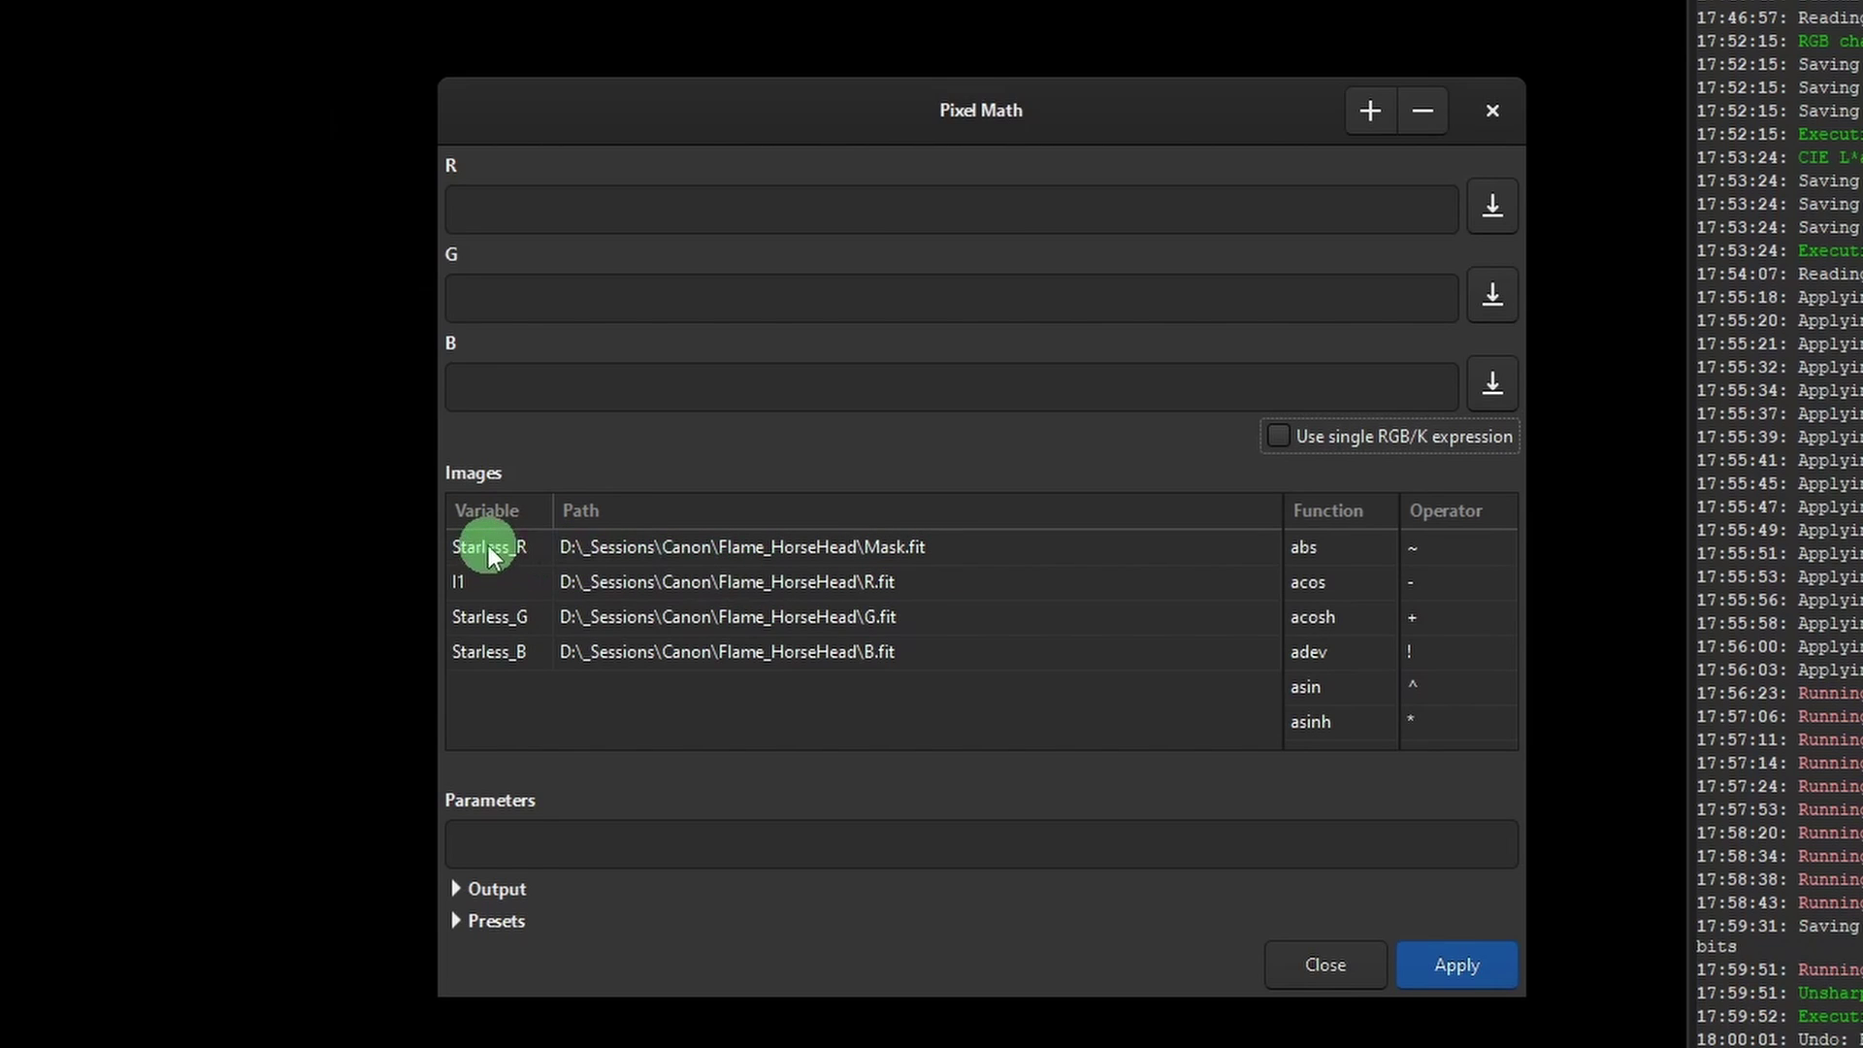
double_click(523, 547)
text(M)
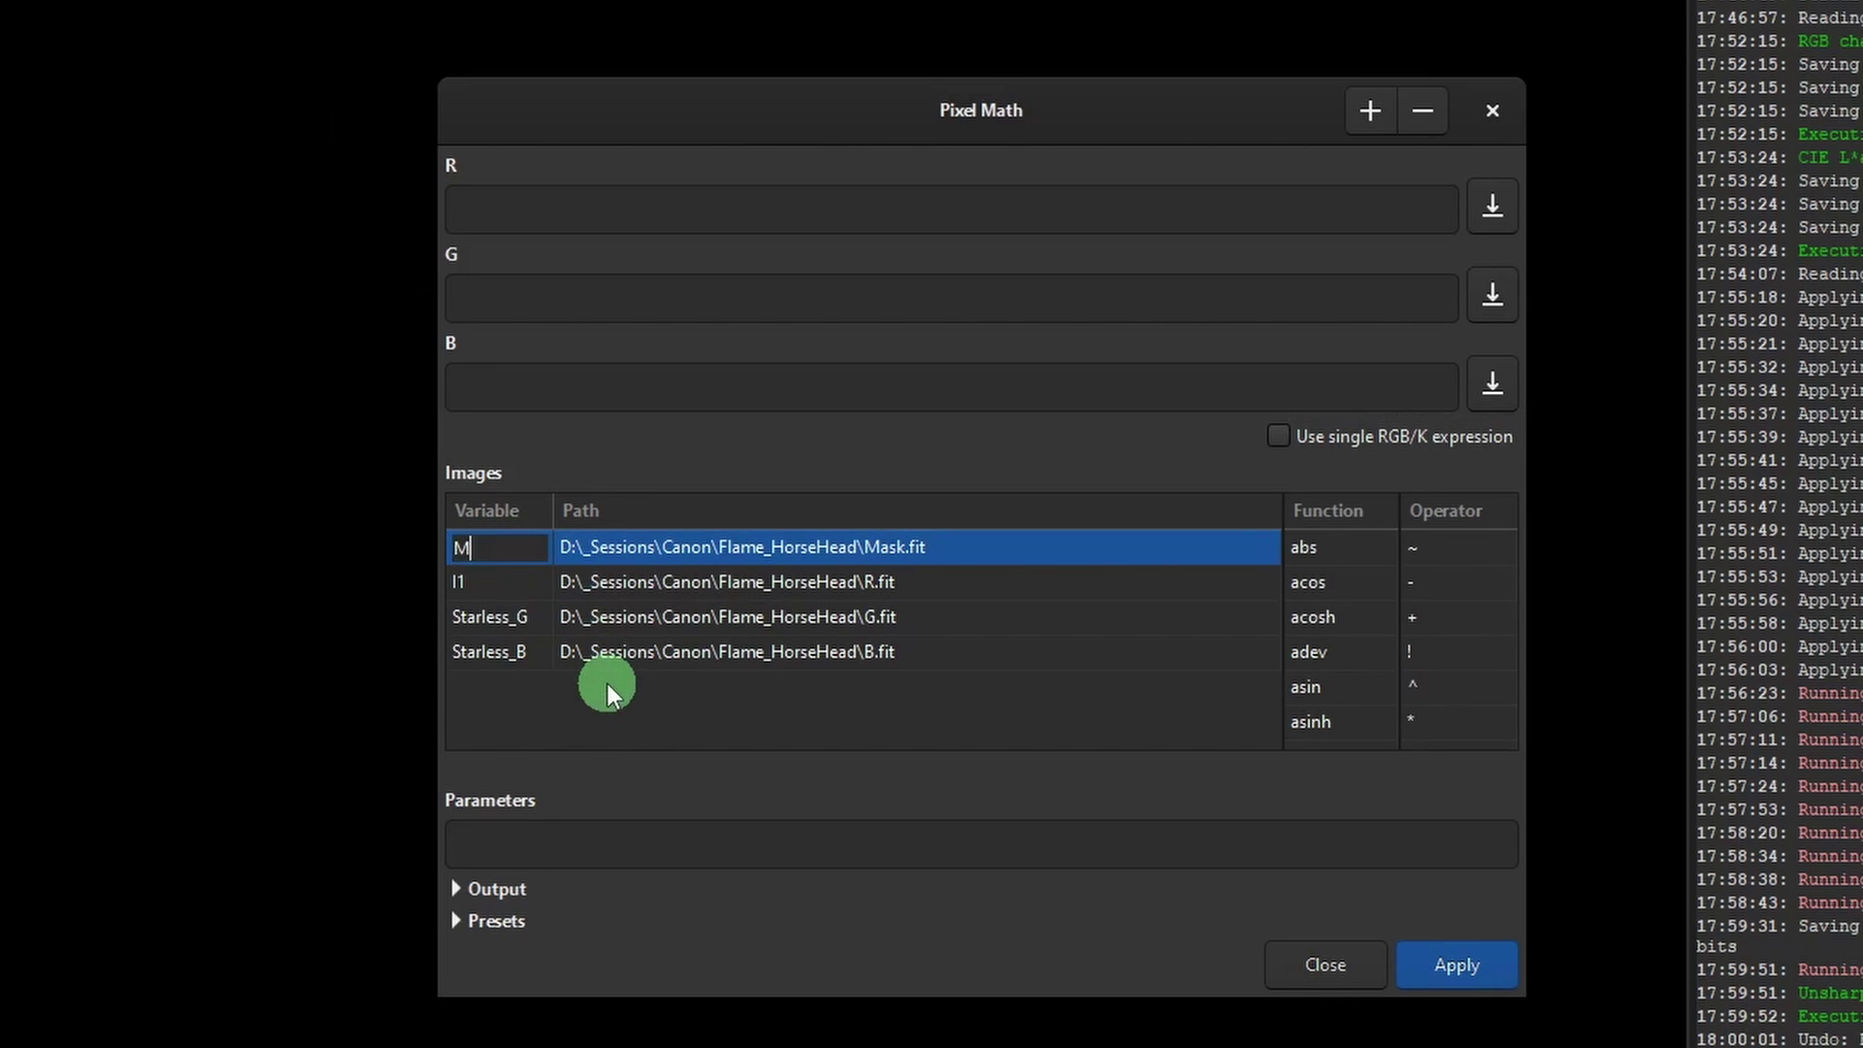
text(ask)
key(Return)
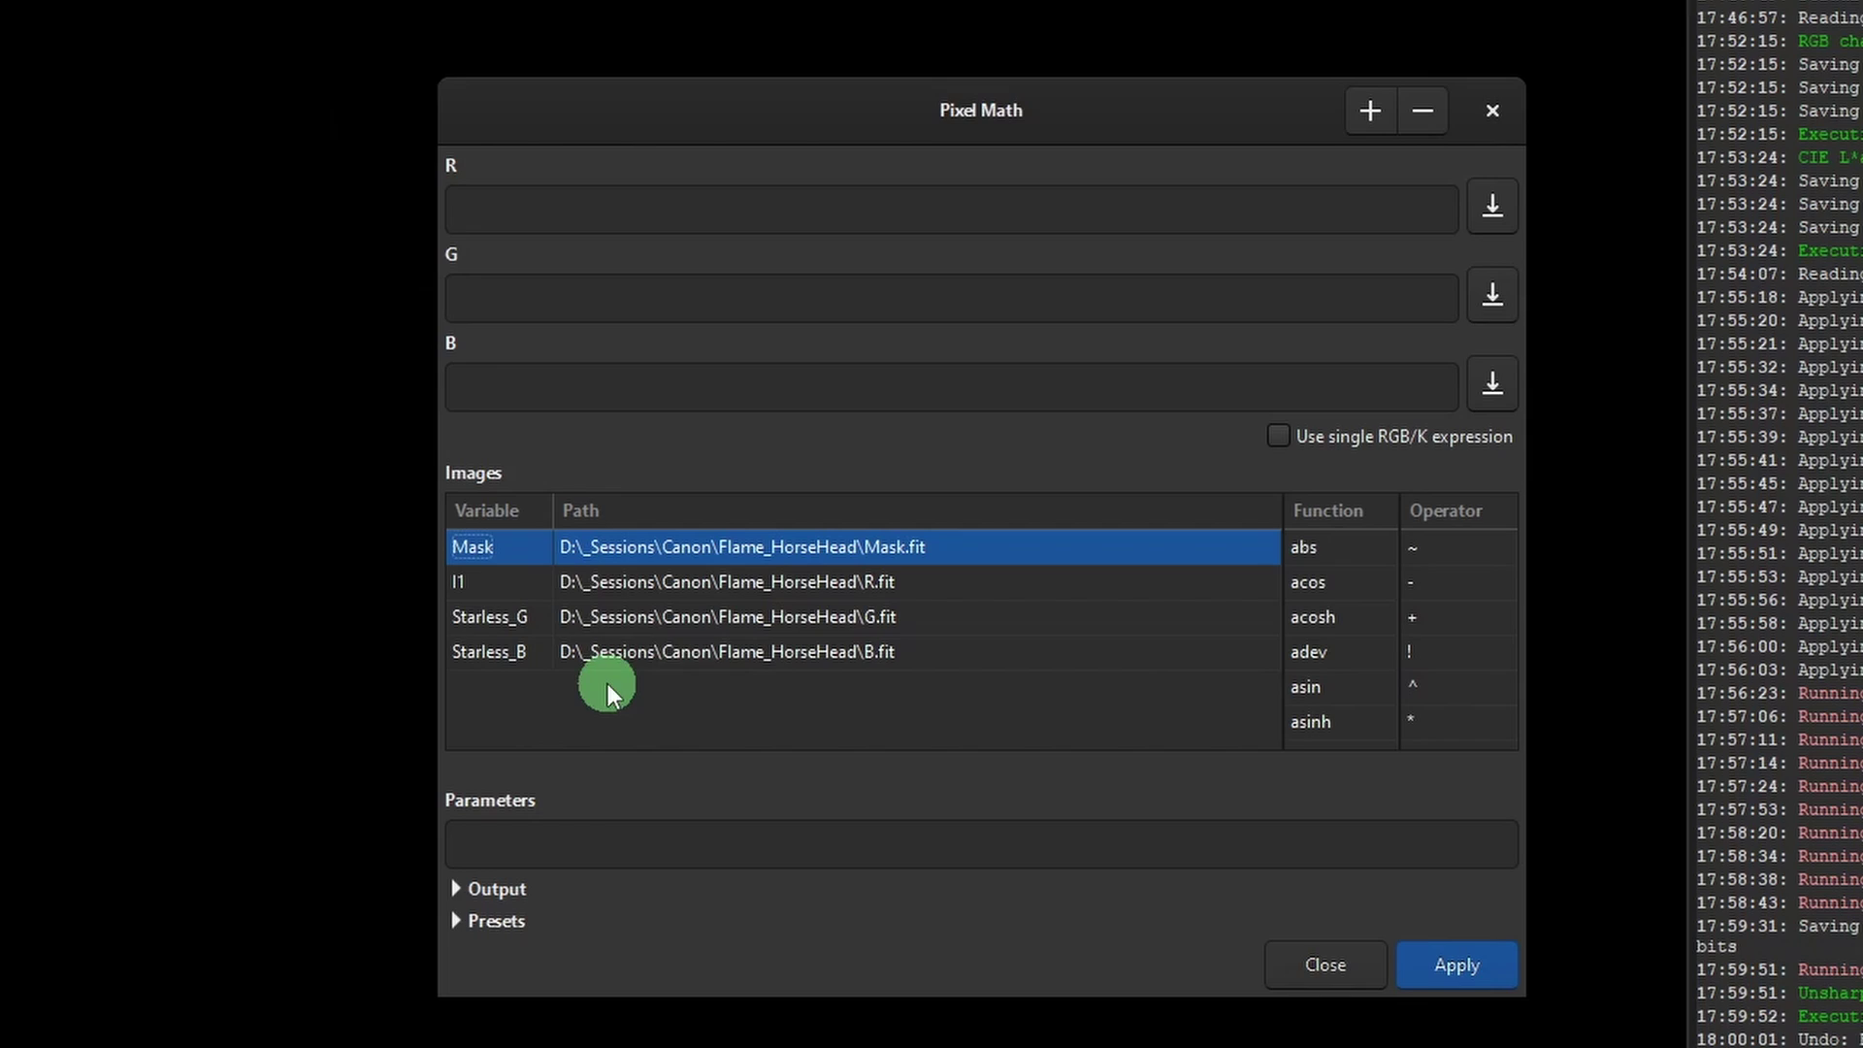
double_click(483, 584)
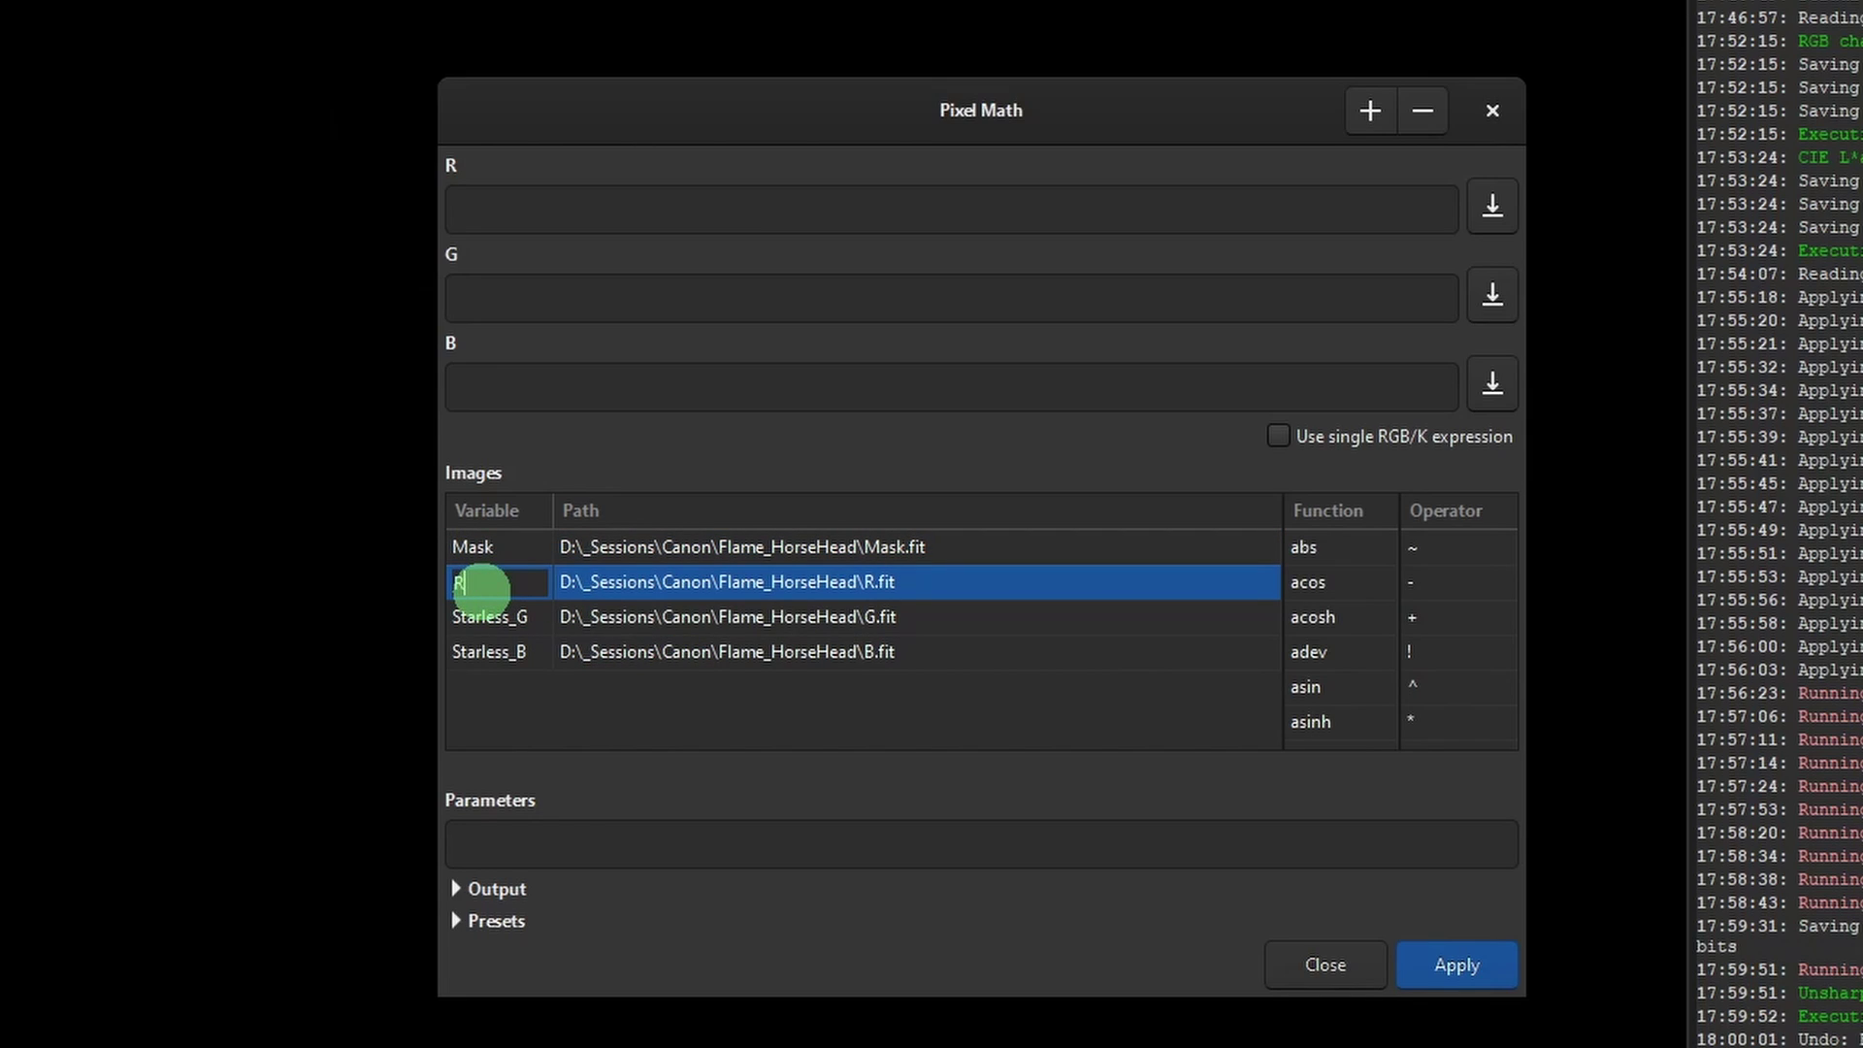
double_click(482, 618)
text(G)
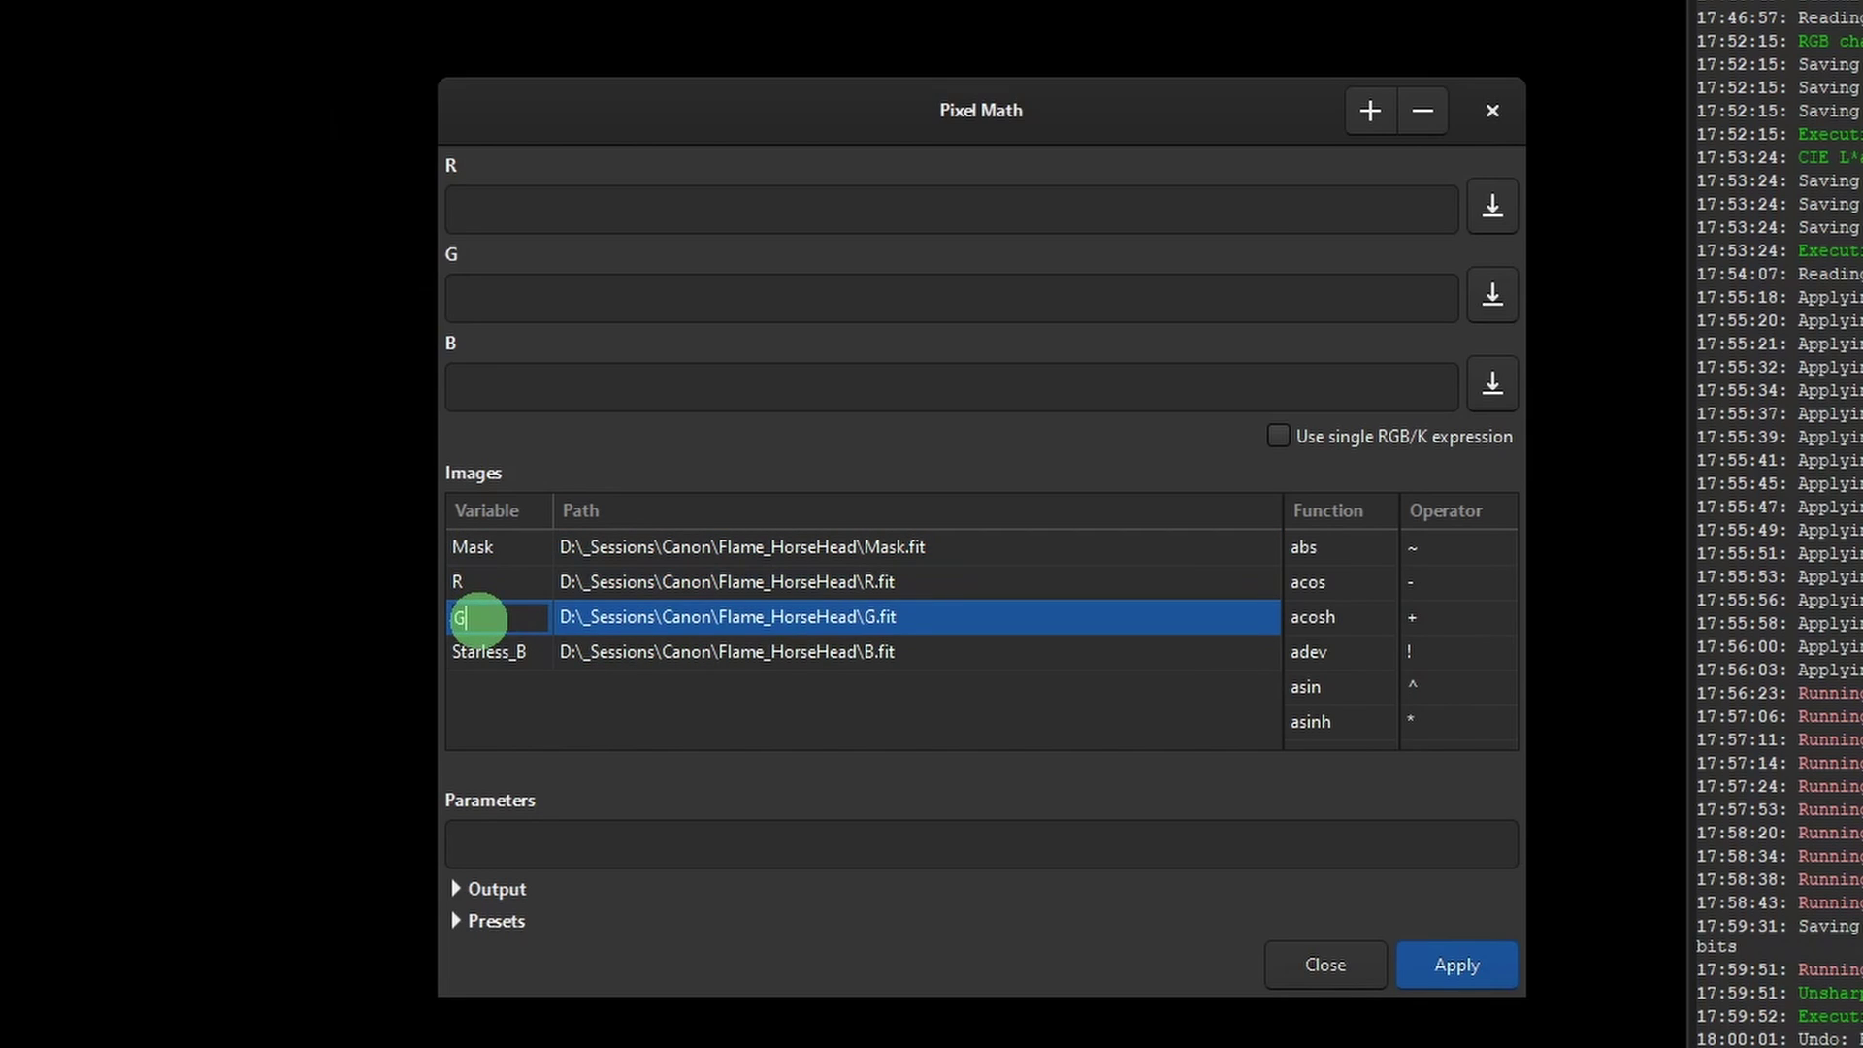
double_click(470, 651)
text(B)
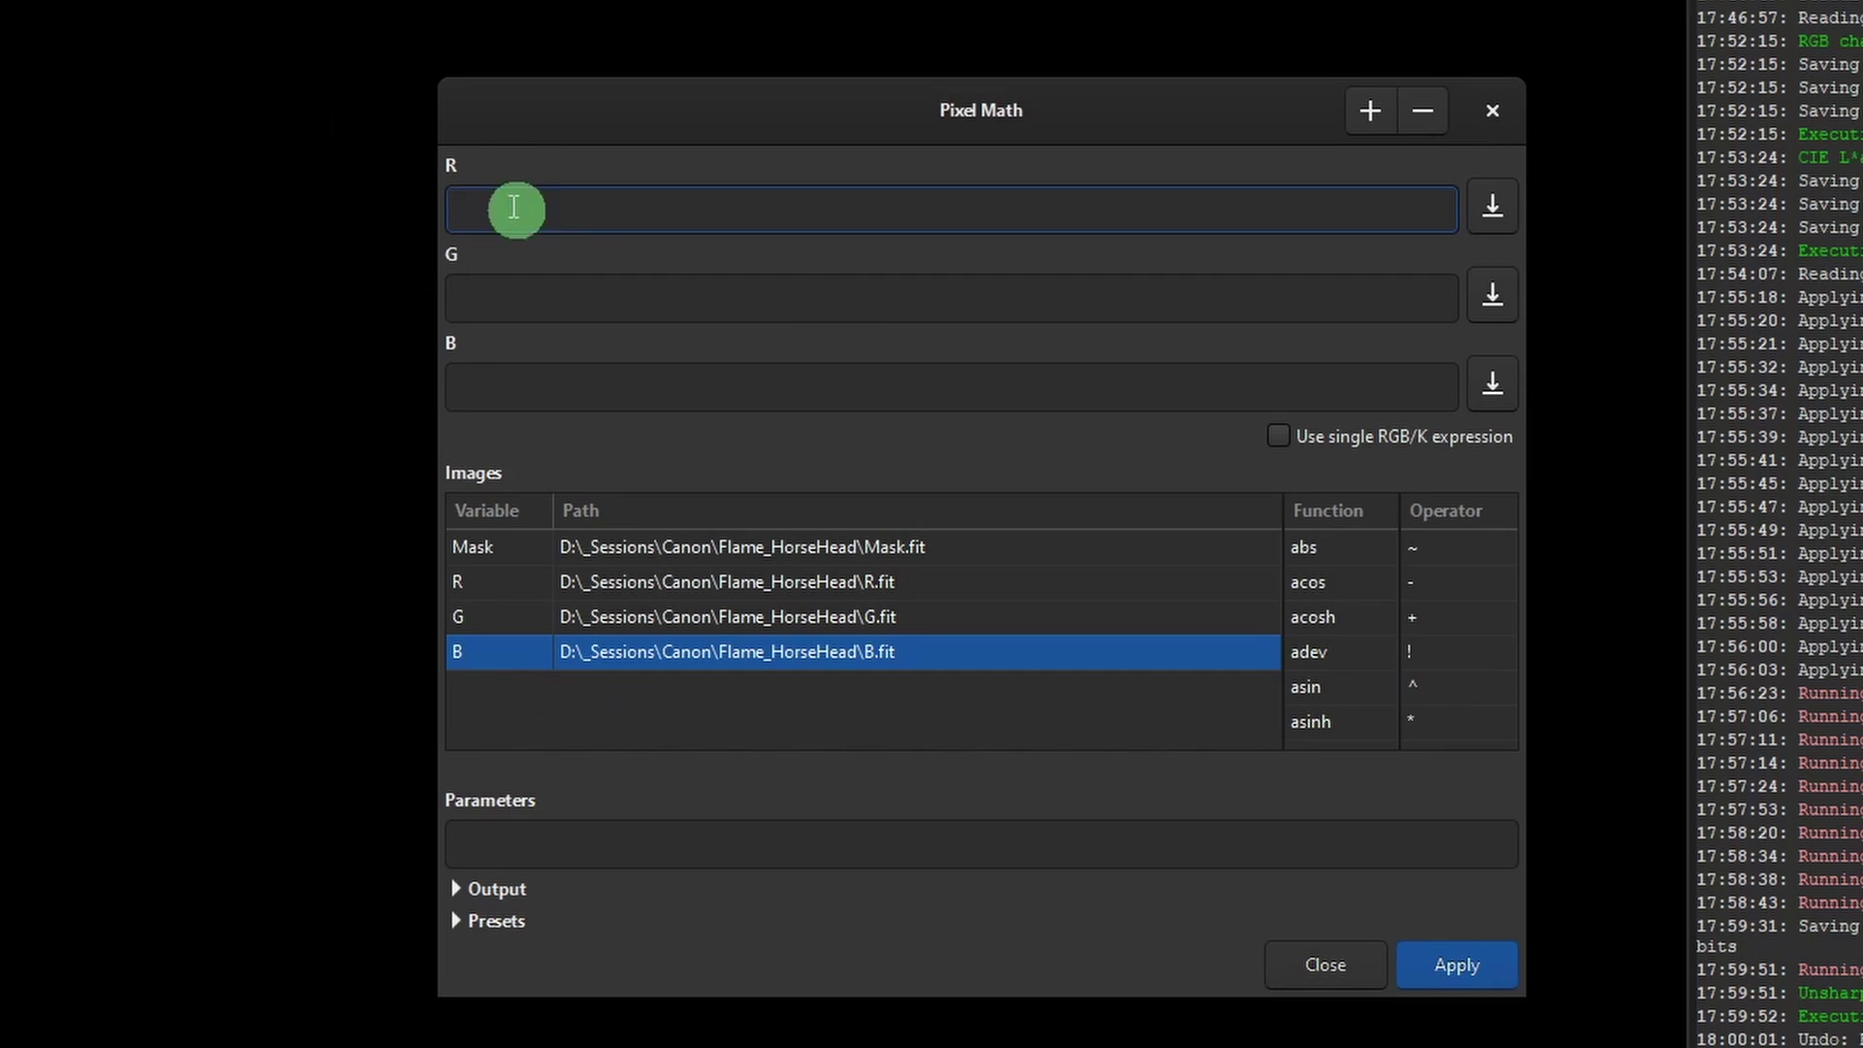
Set the red channel expression to R*Mask*k and define the parameter k=1.5.
click(511, 205)
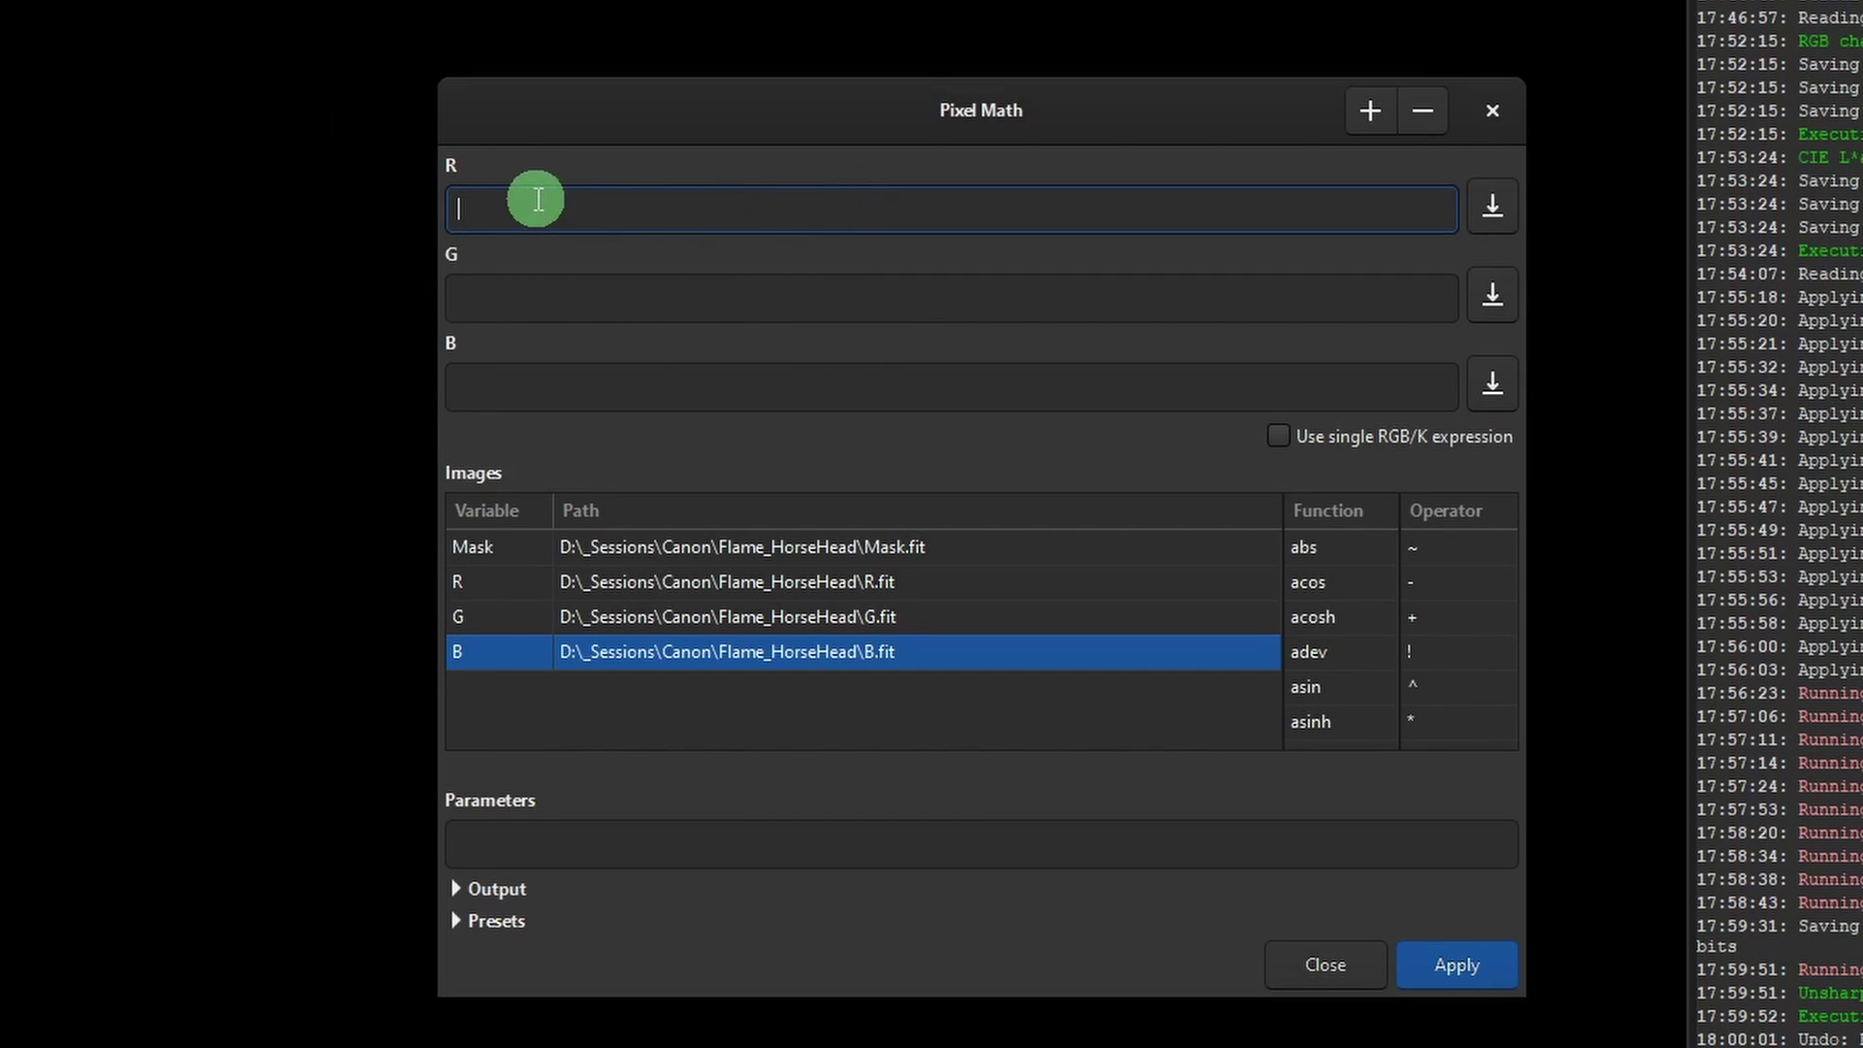
double_click(672, 583)
click(524, 208)
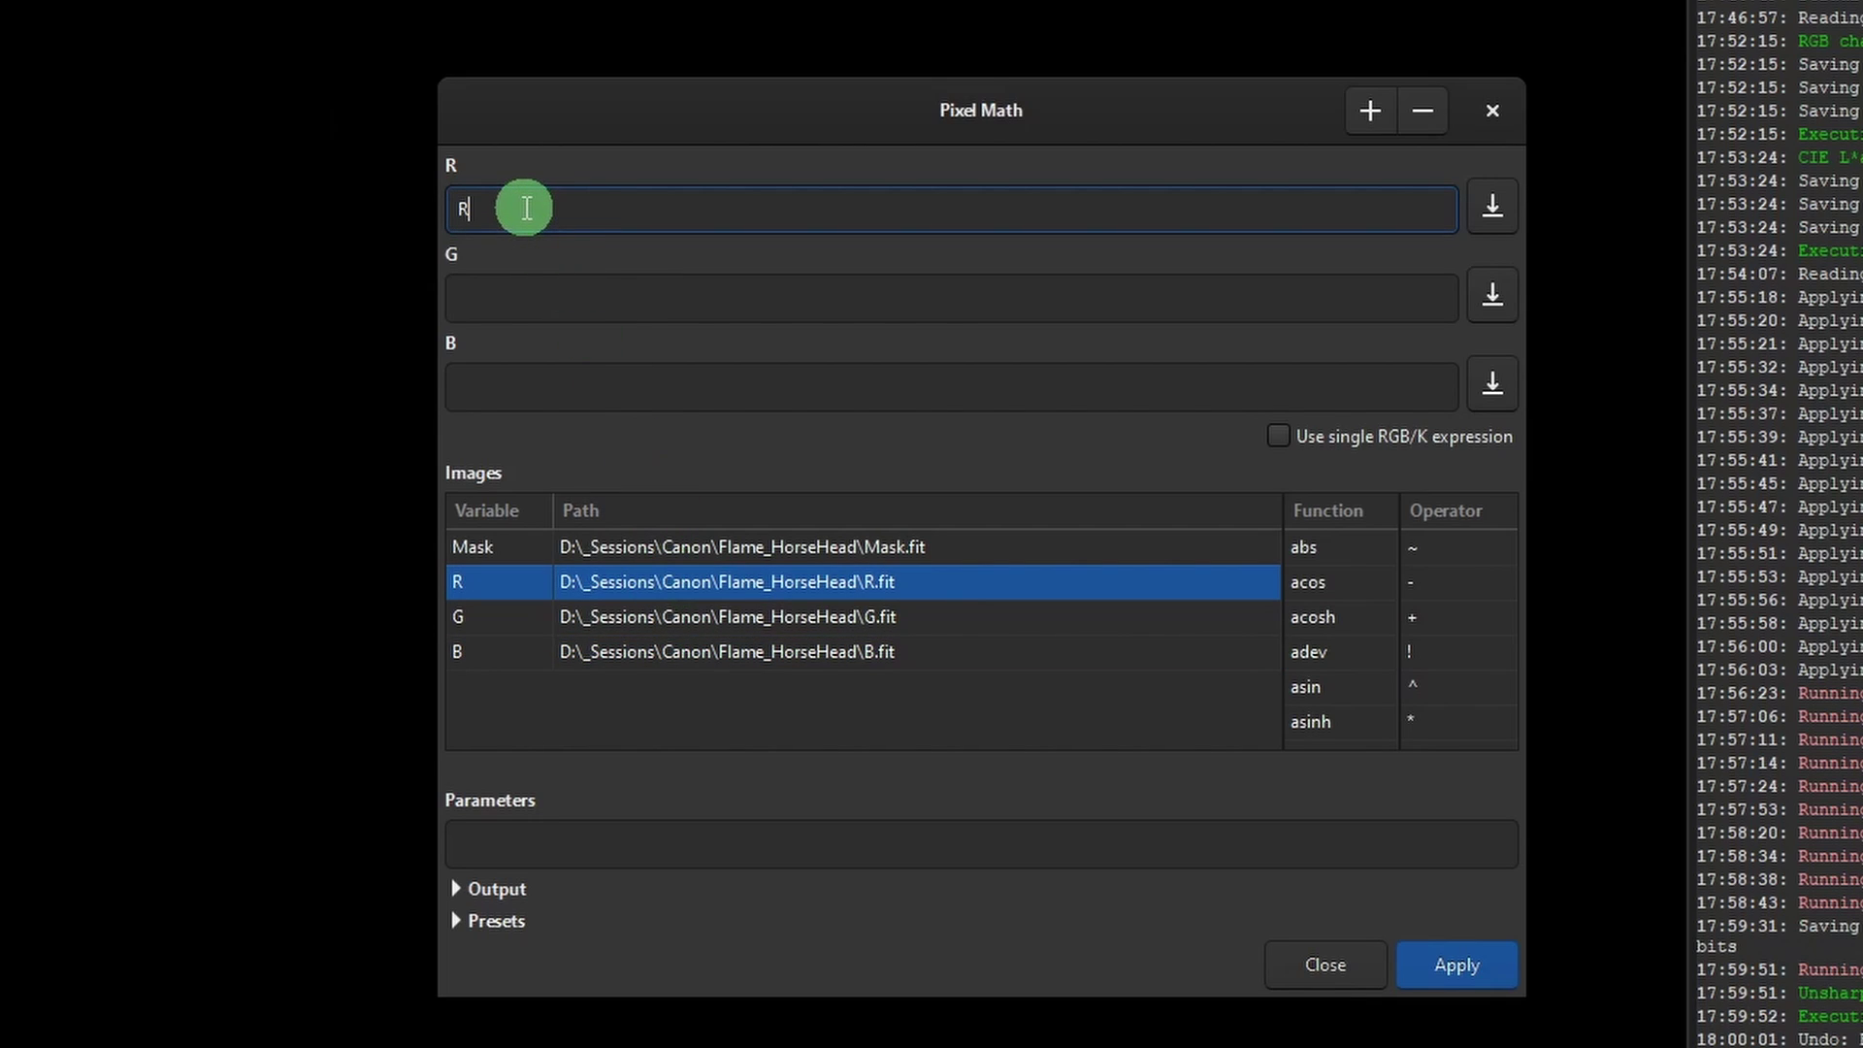
text(*)
double_click(665, 546)
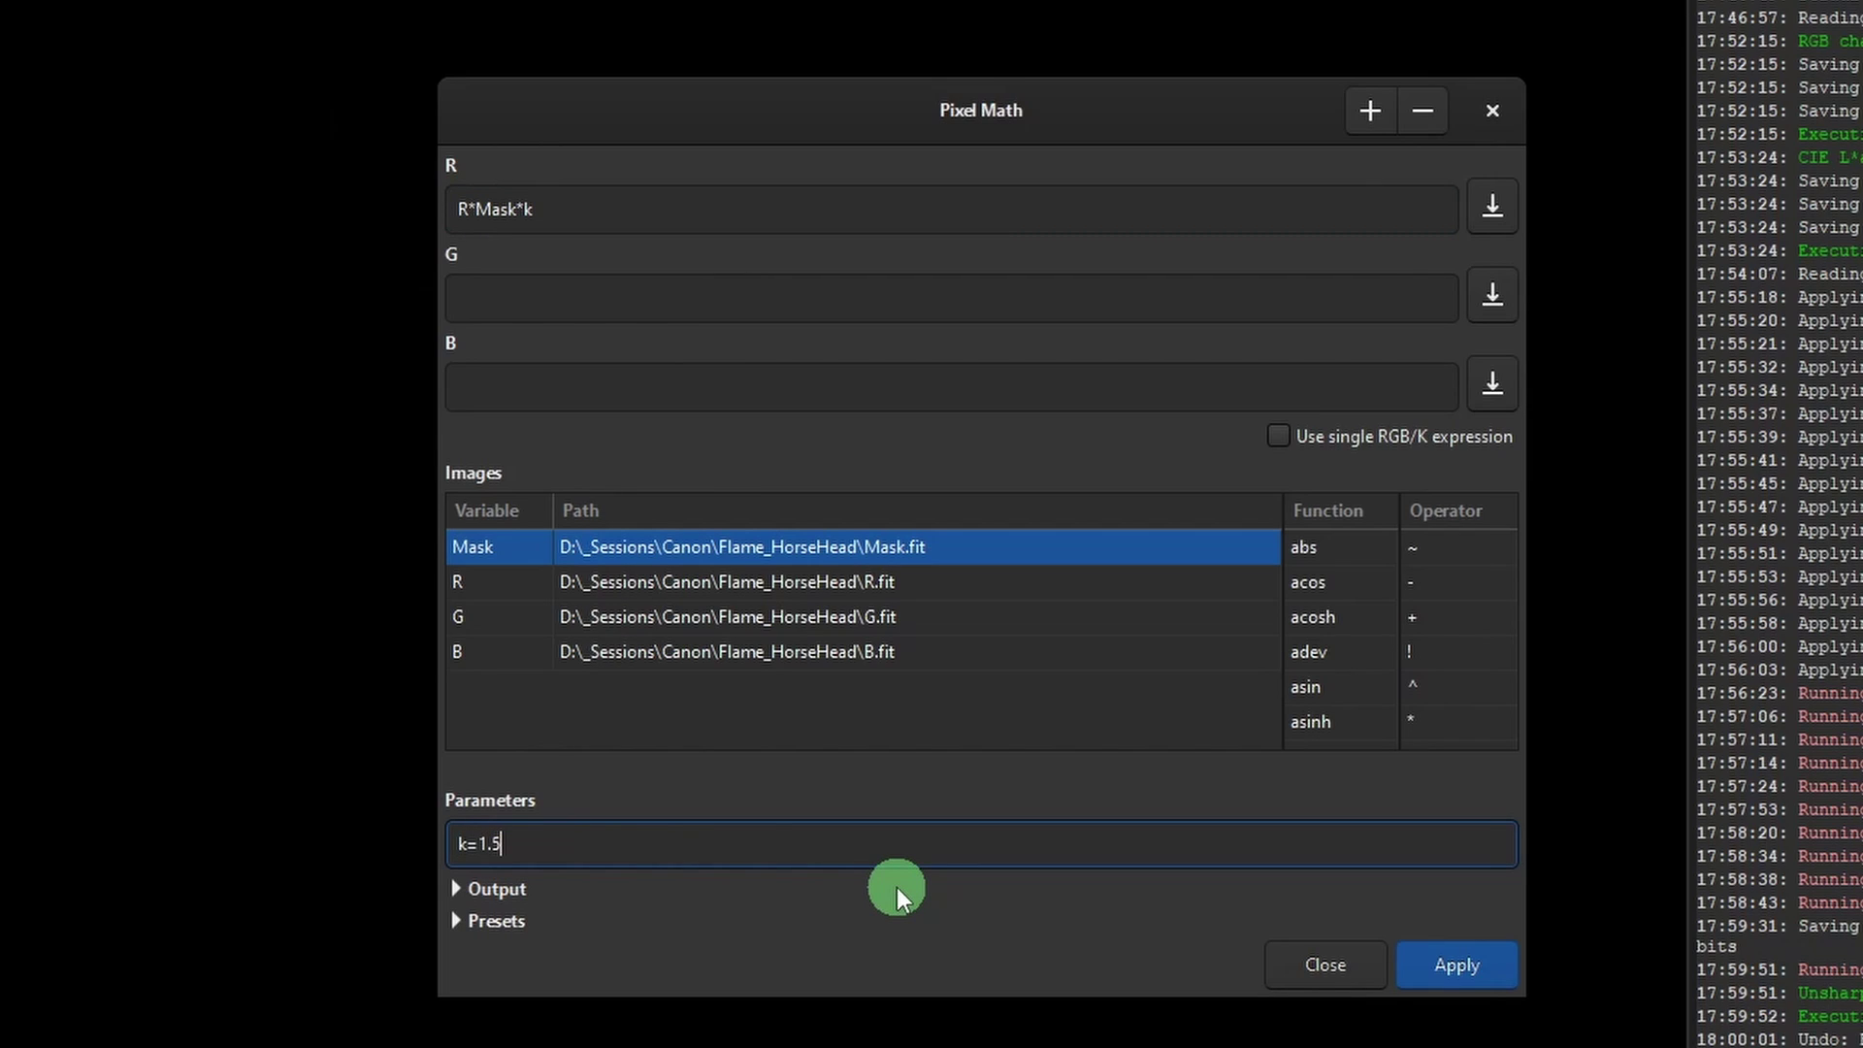
Set the green channel expression to G*Mask*k and the blue channel expression to B*Mask*k.
click(612, 291)
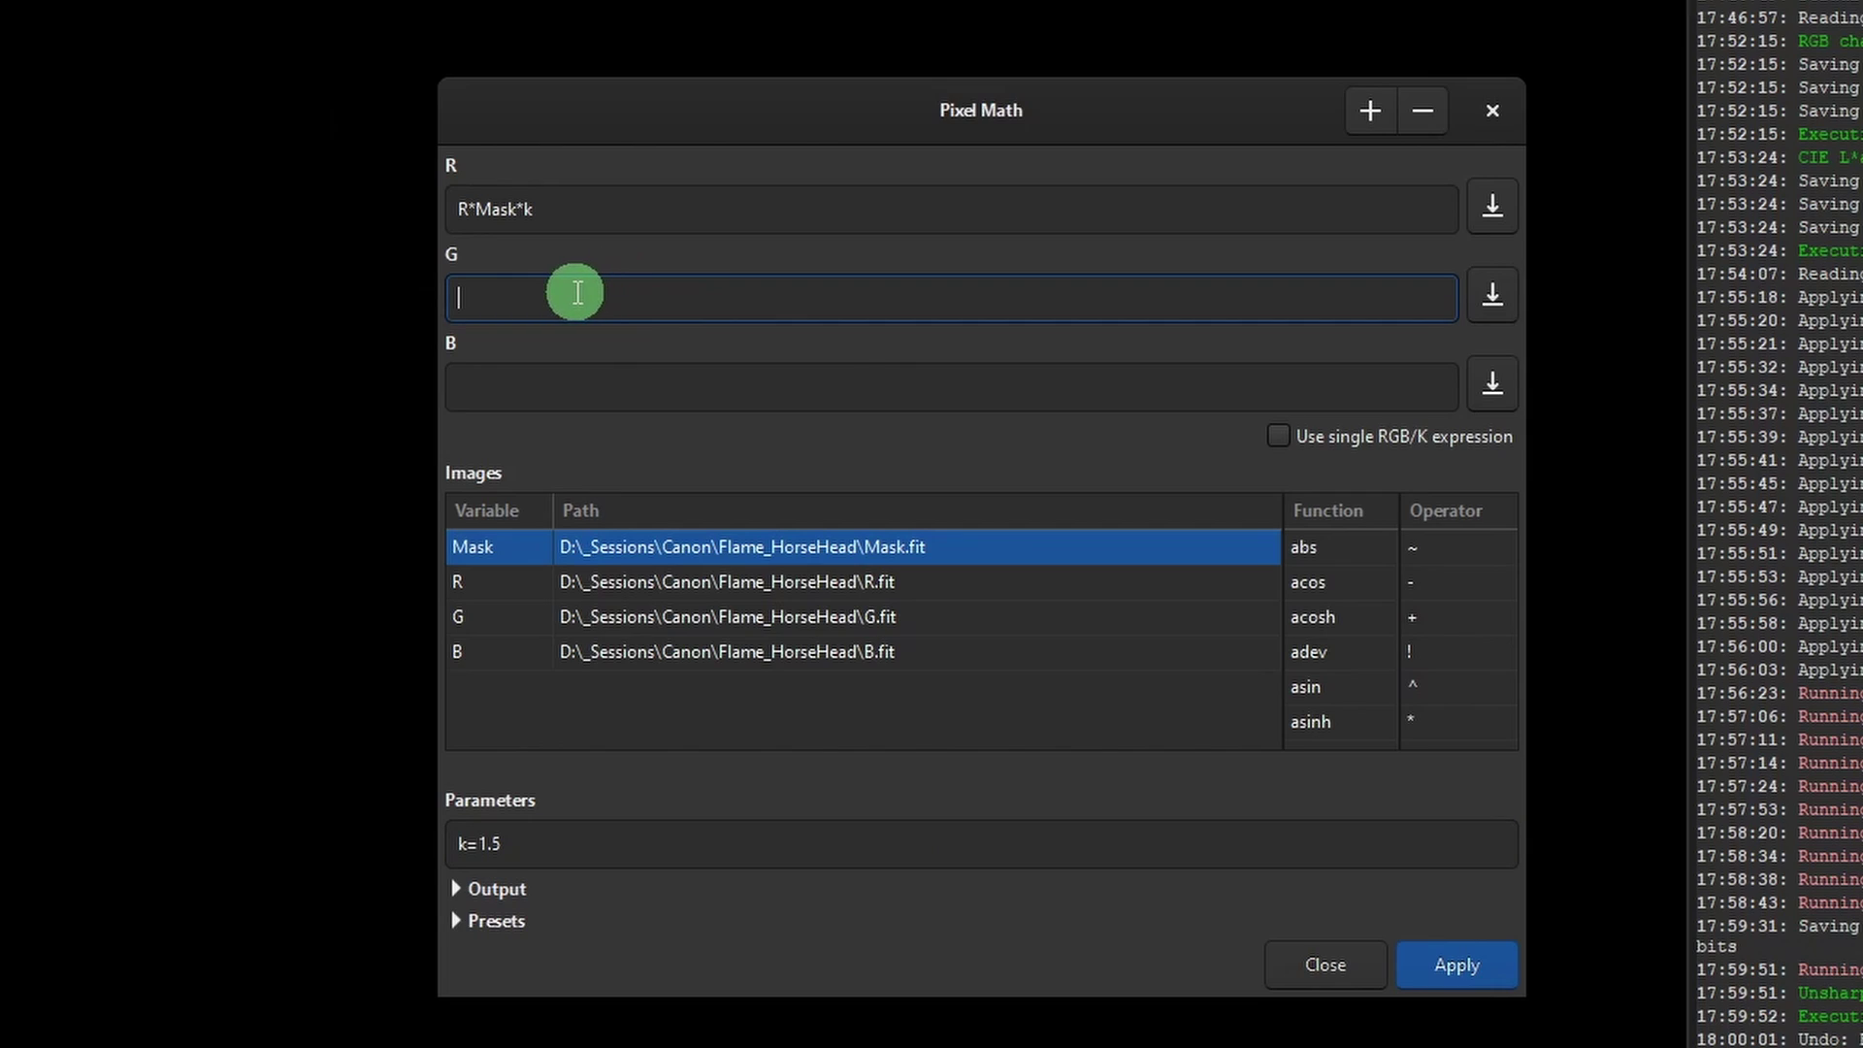
click(716, 621)
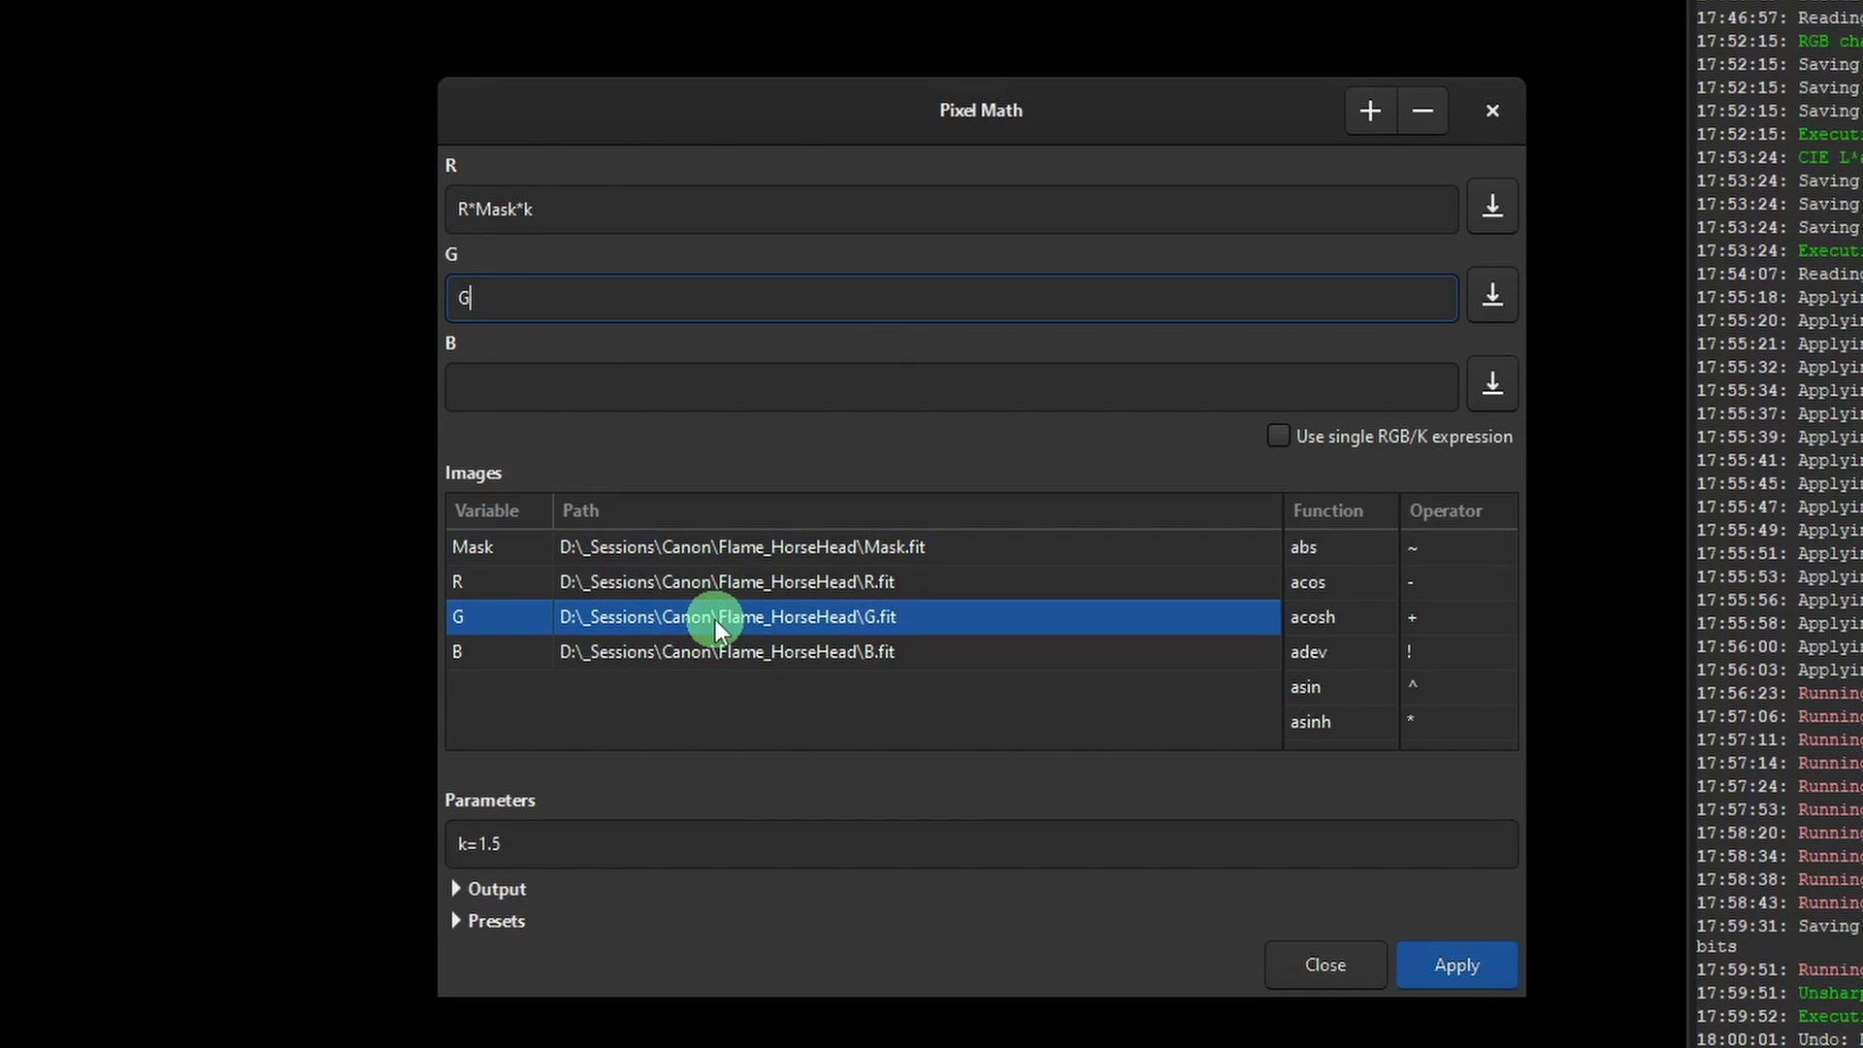
text(*)
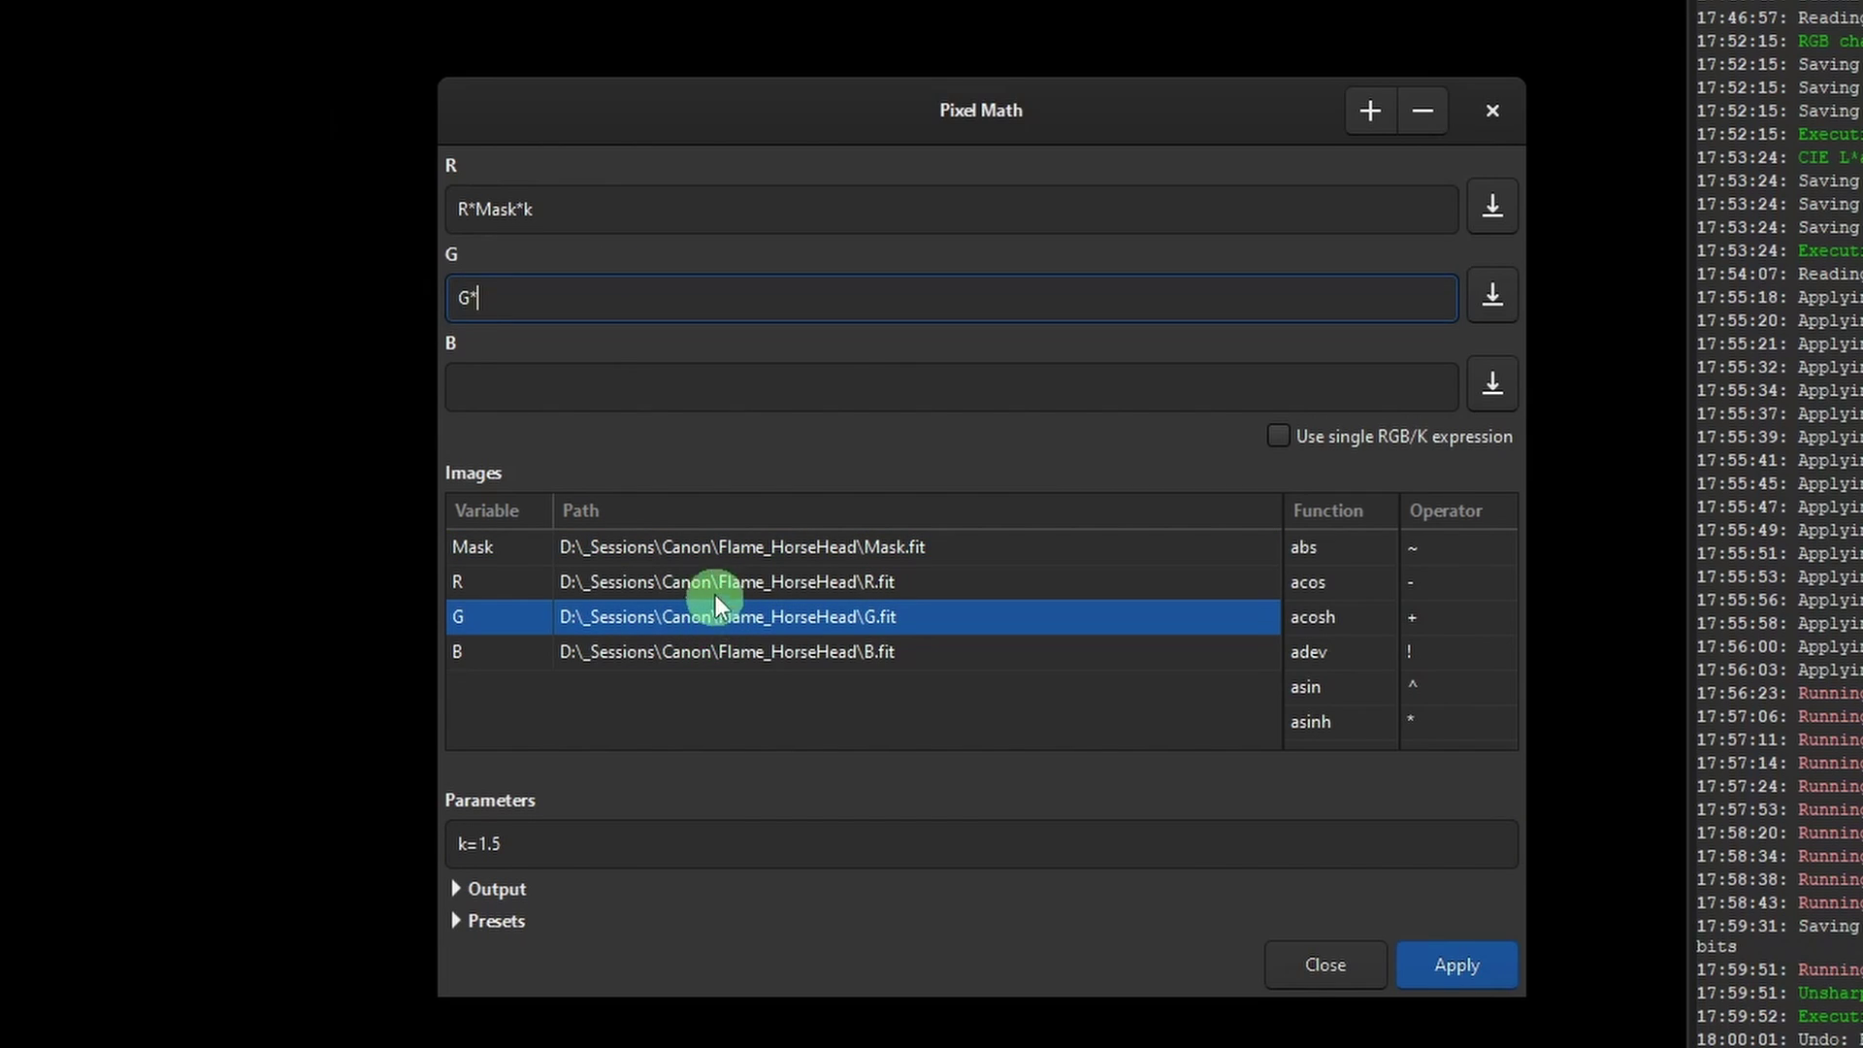
double_click(716, 546)
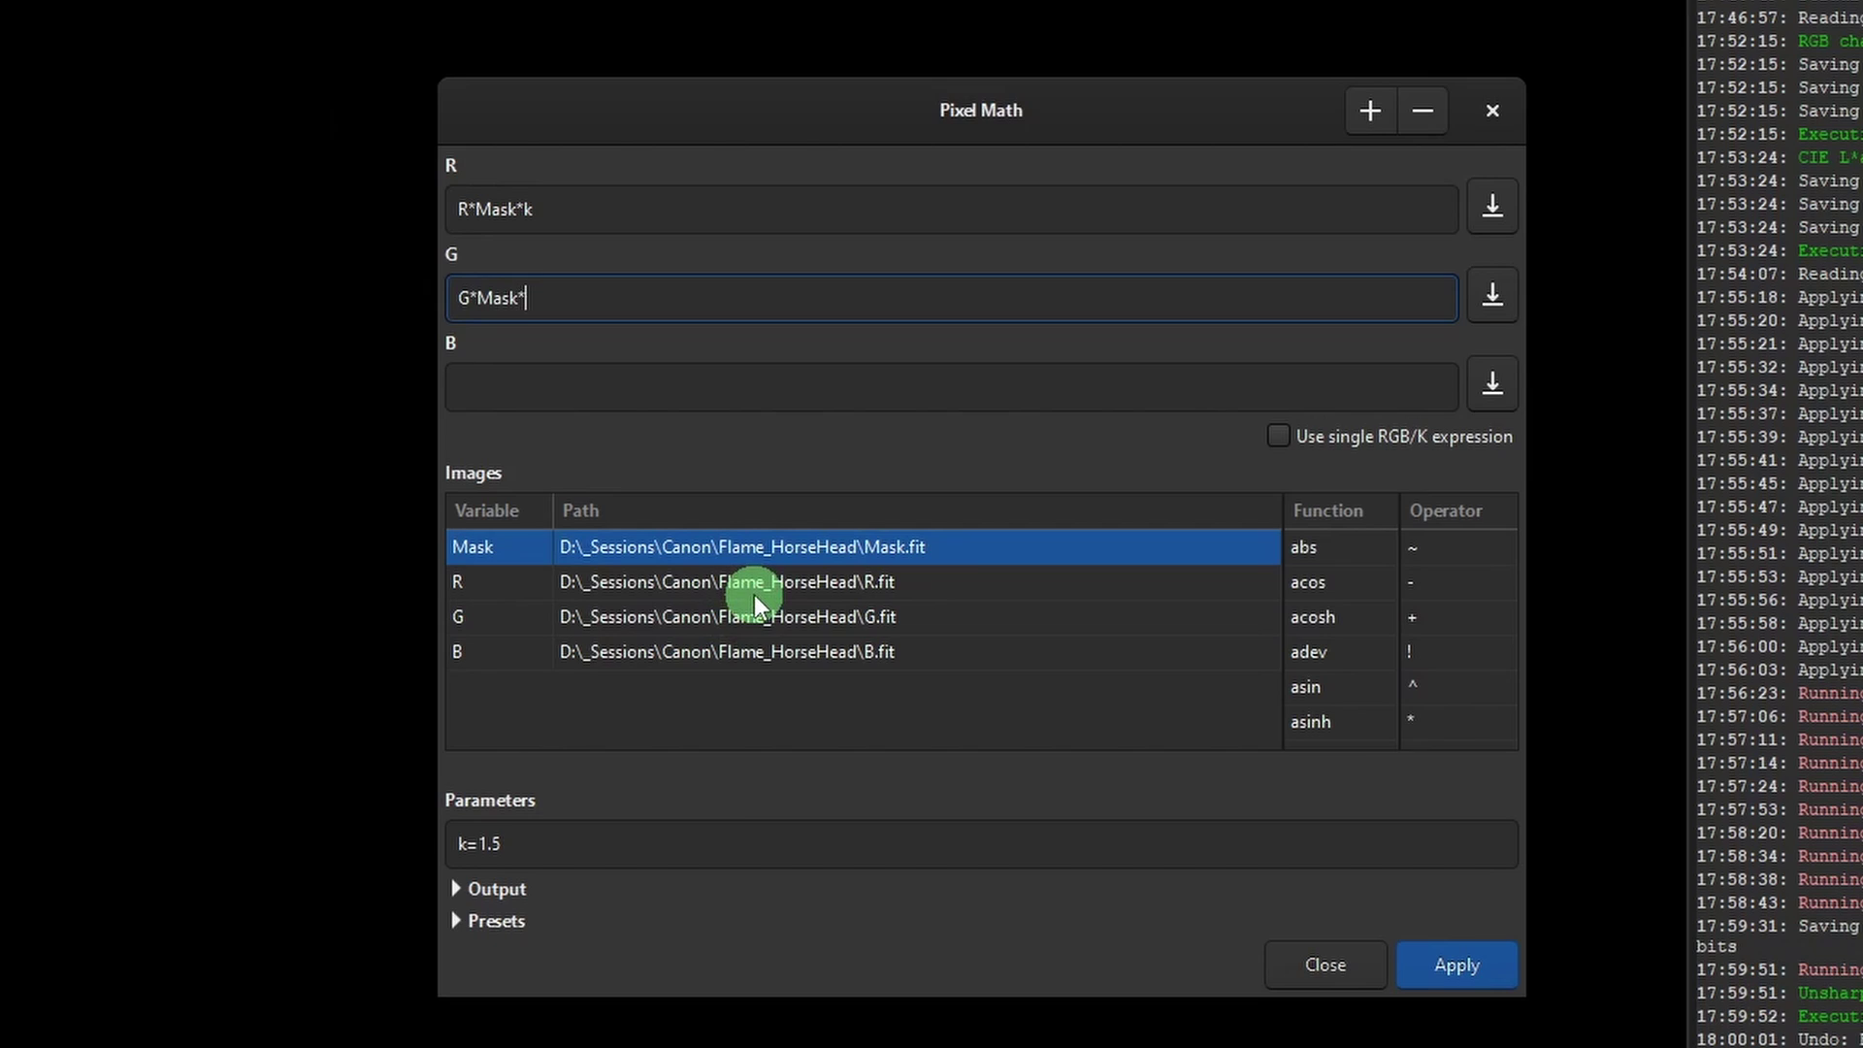
click(572, 384)
double_click(763, 652)
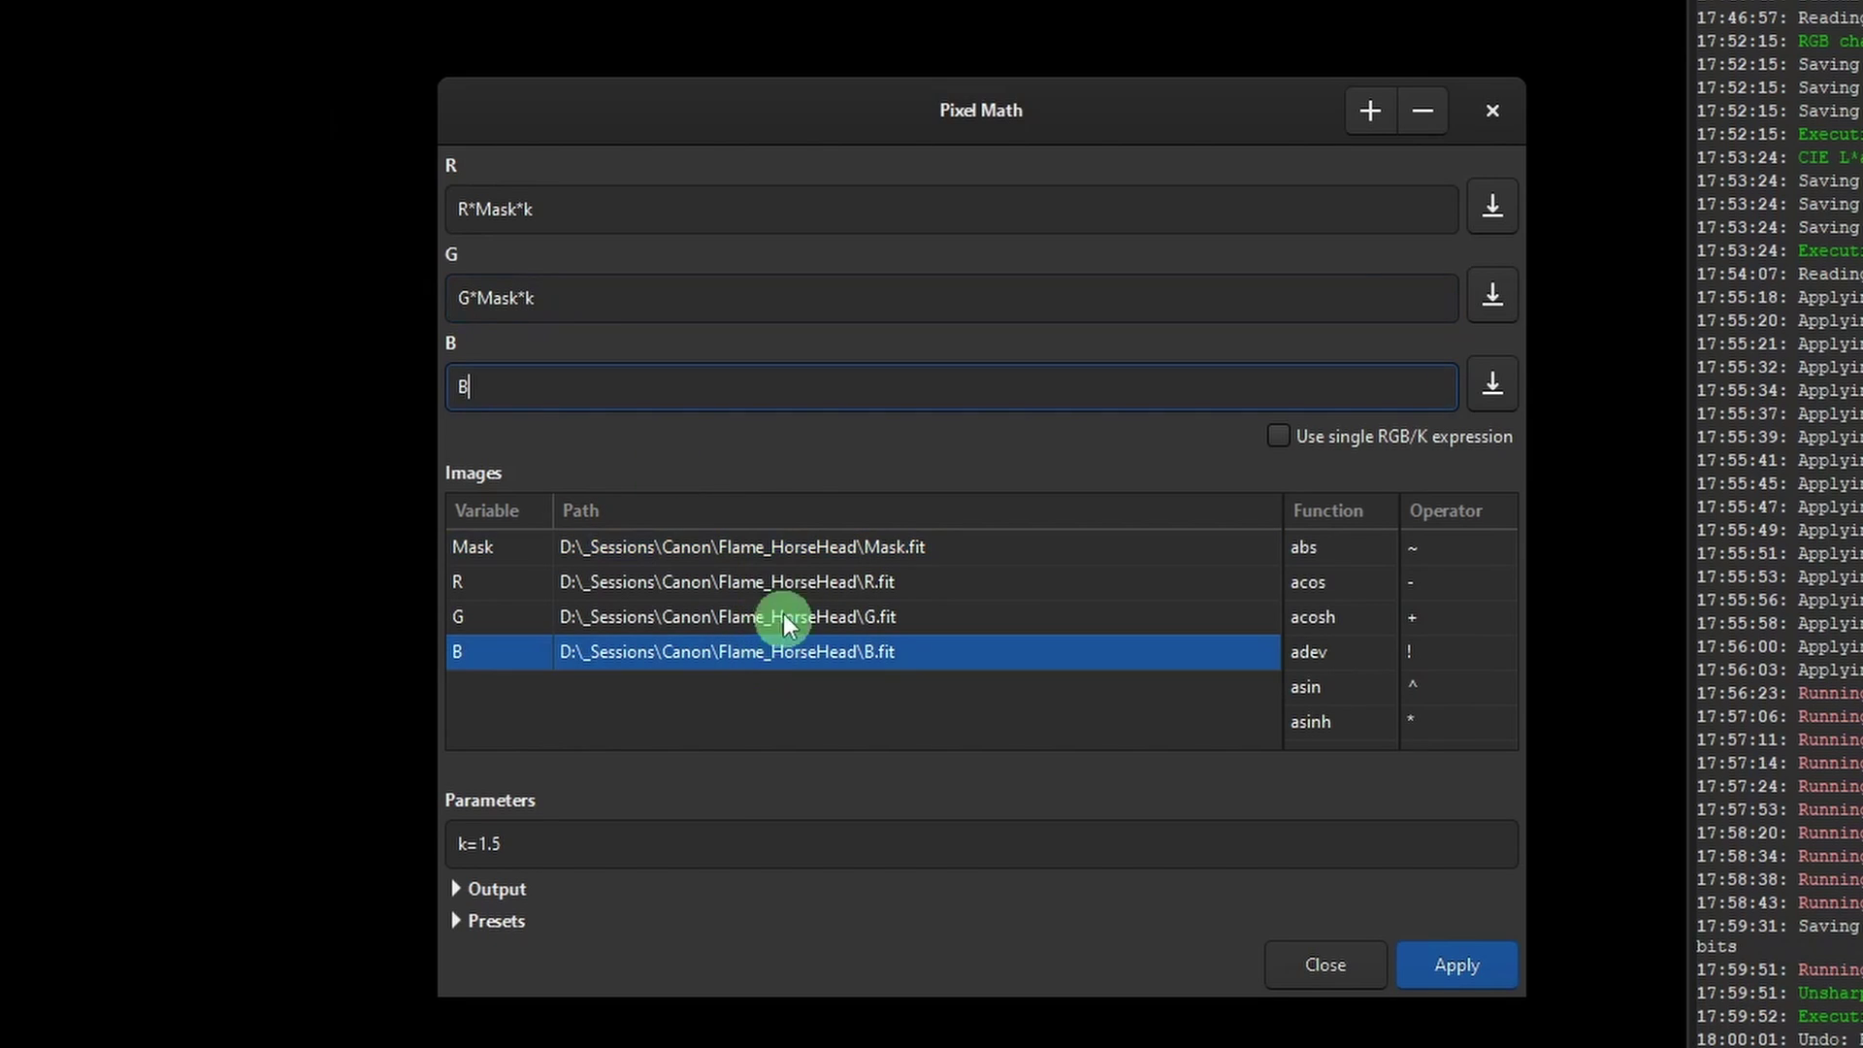
text(*)
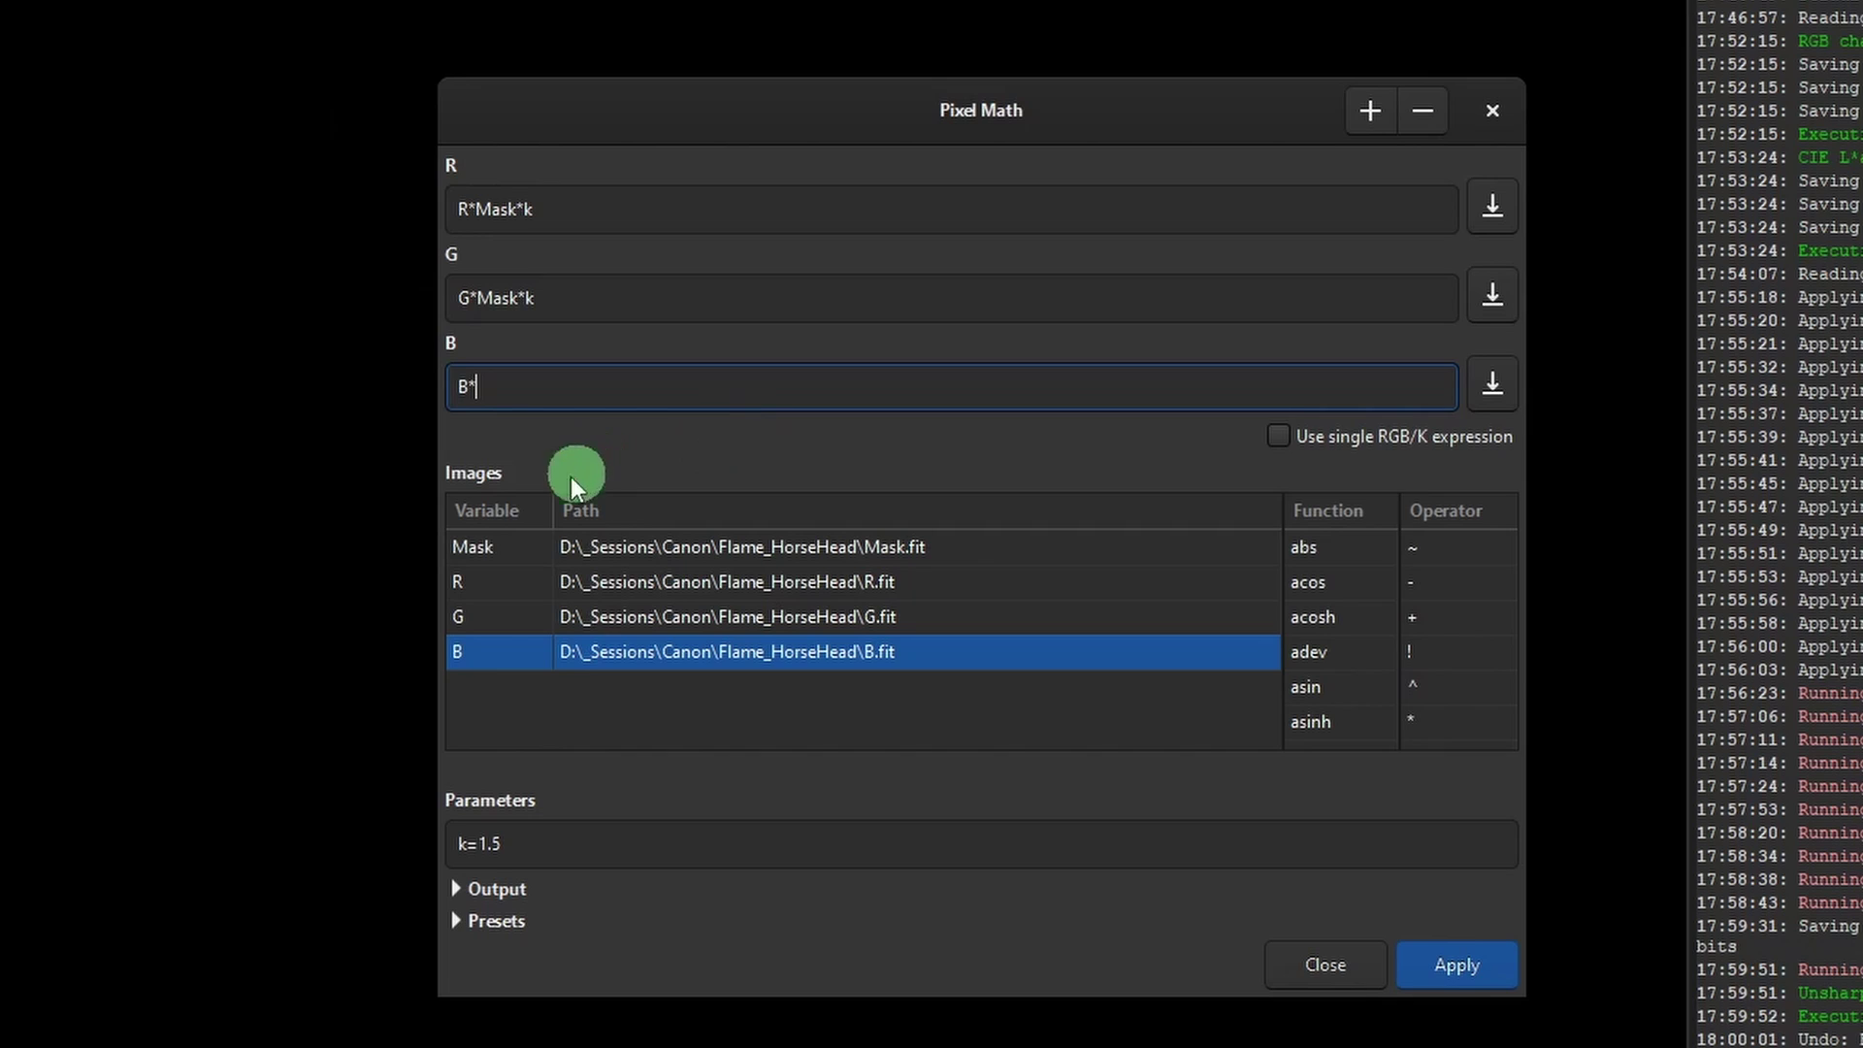
double_click(609, 548)
text(*)
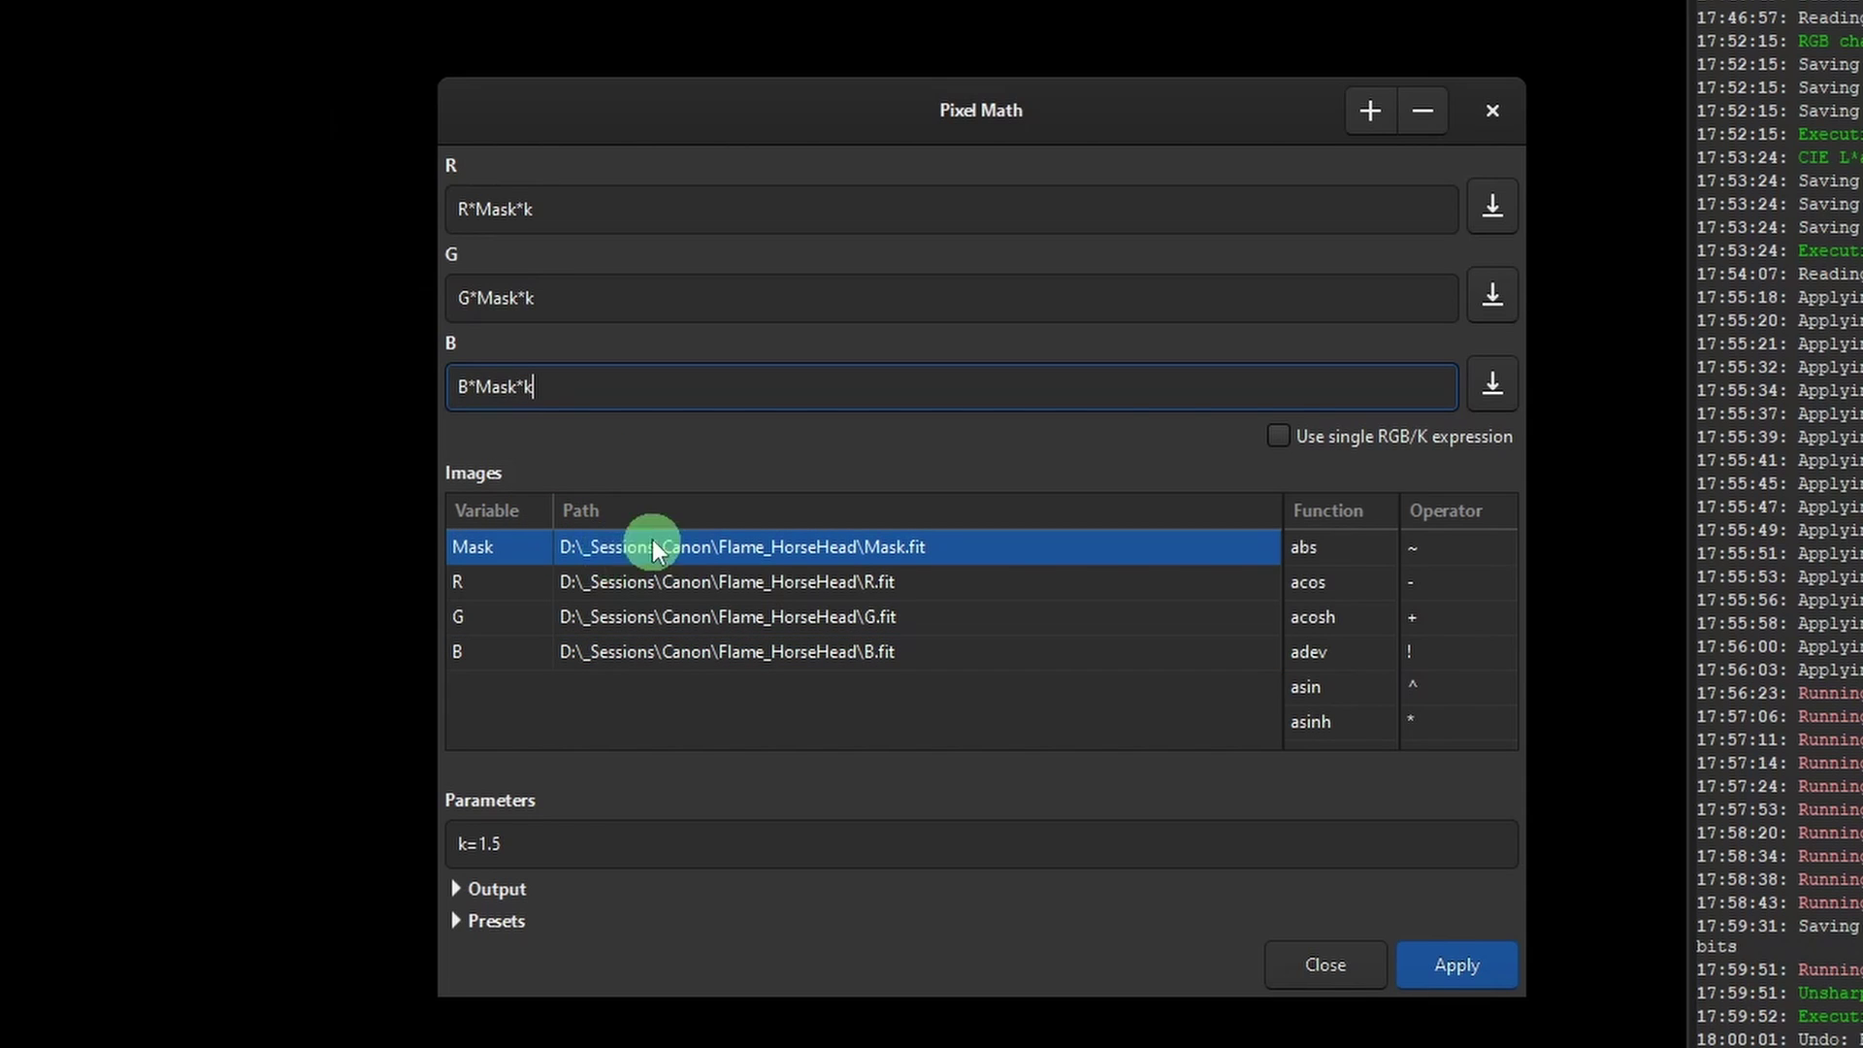
Apply the three channel expressions and move the Pixel Math dialog clear of the nebula in the image.
drag(940, 113, 1861, 2)
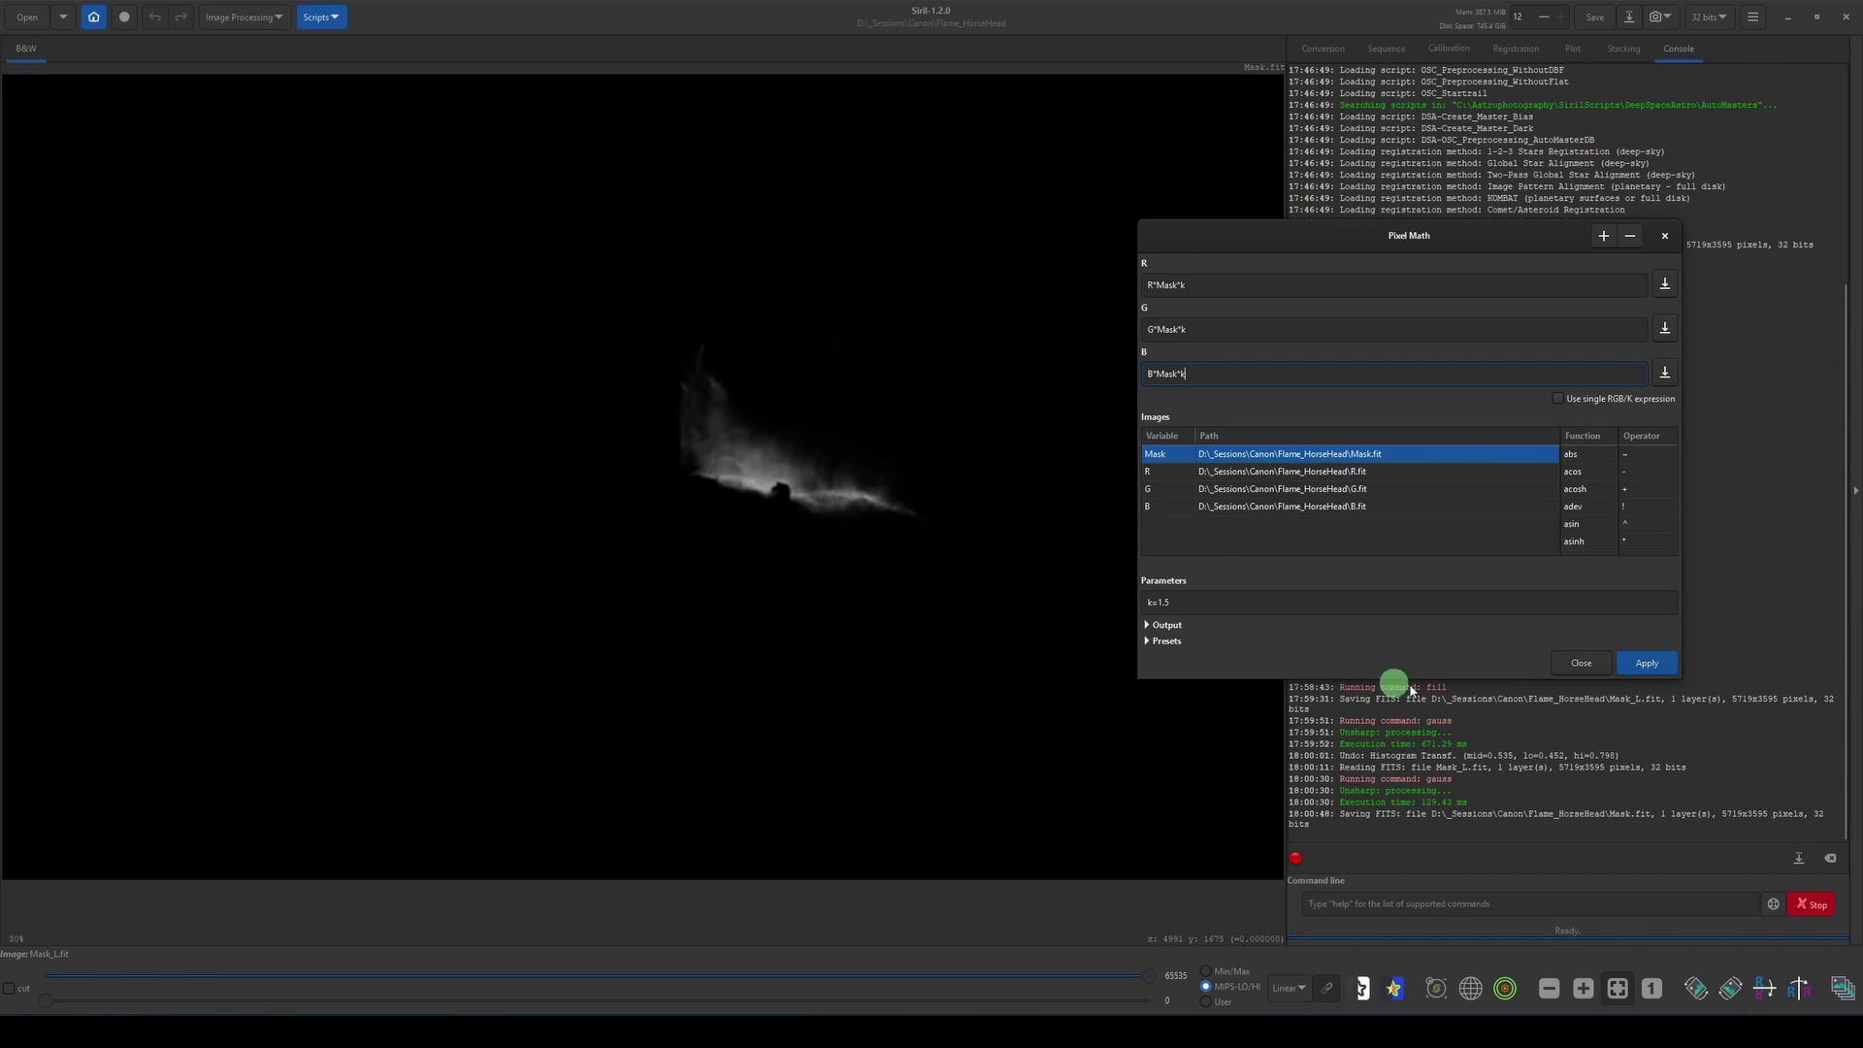
click(1639, 665)
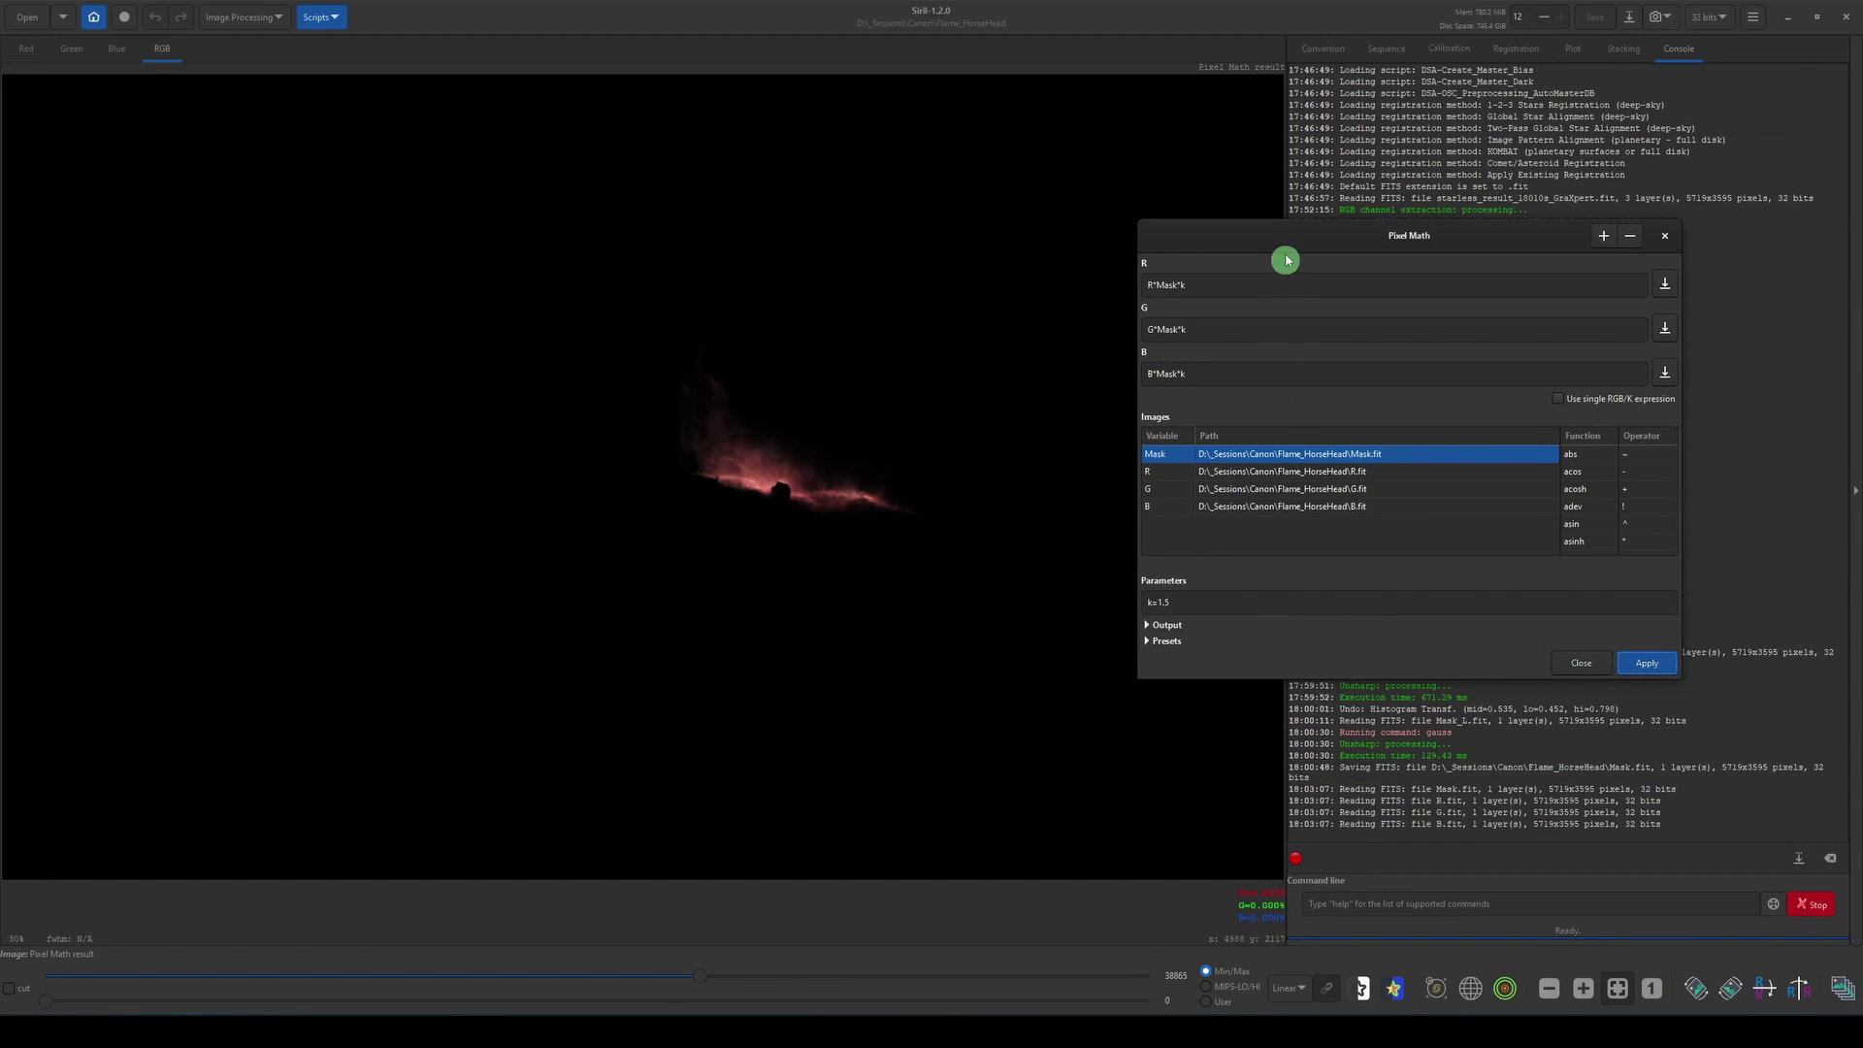
drag(1283, 236, 1238, 213)
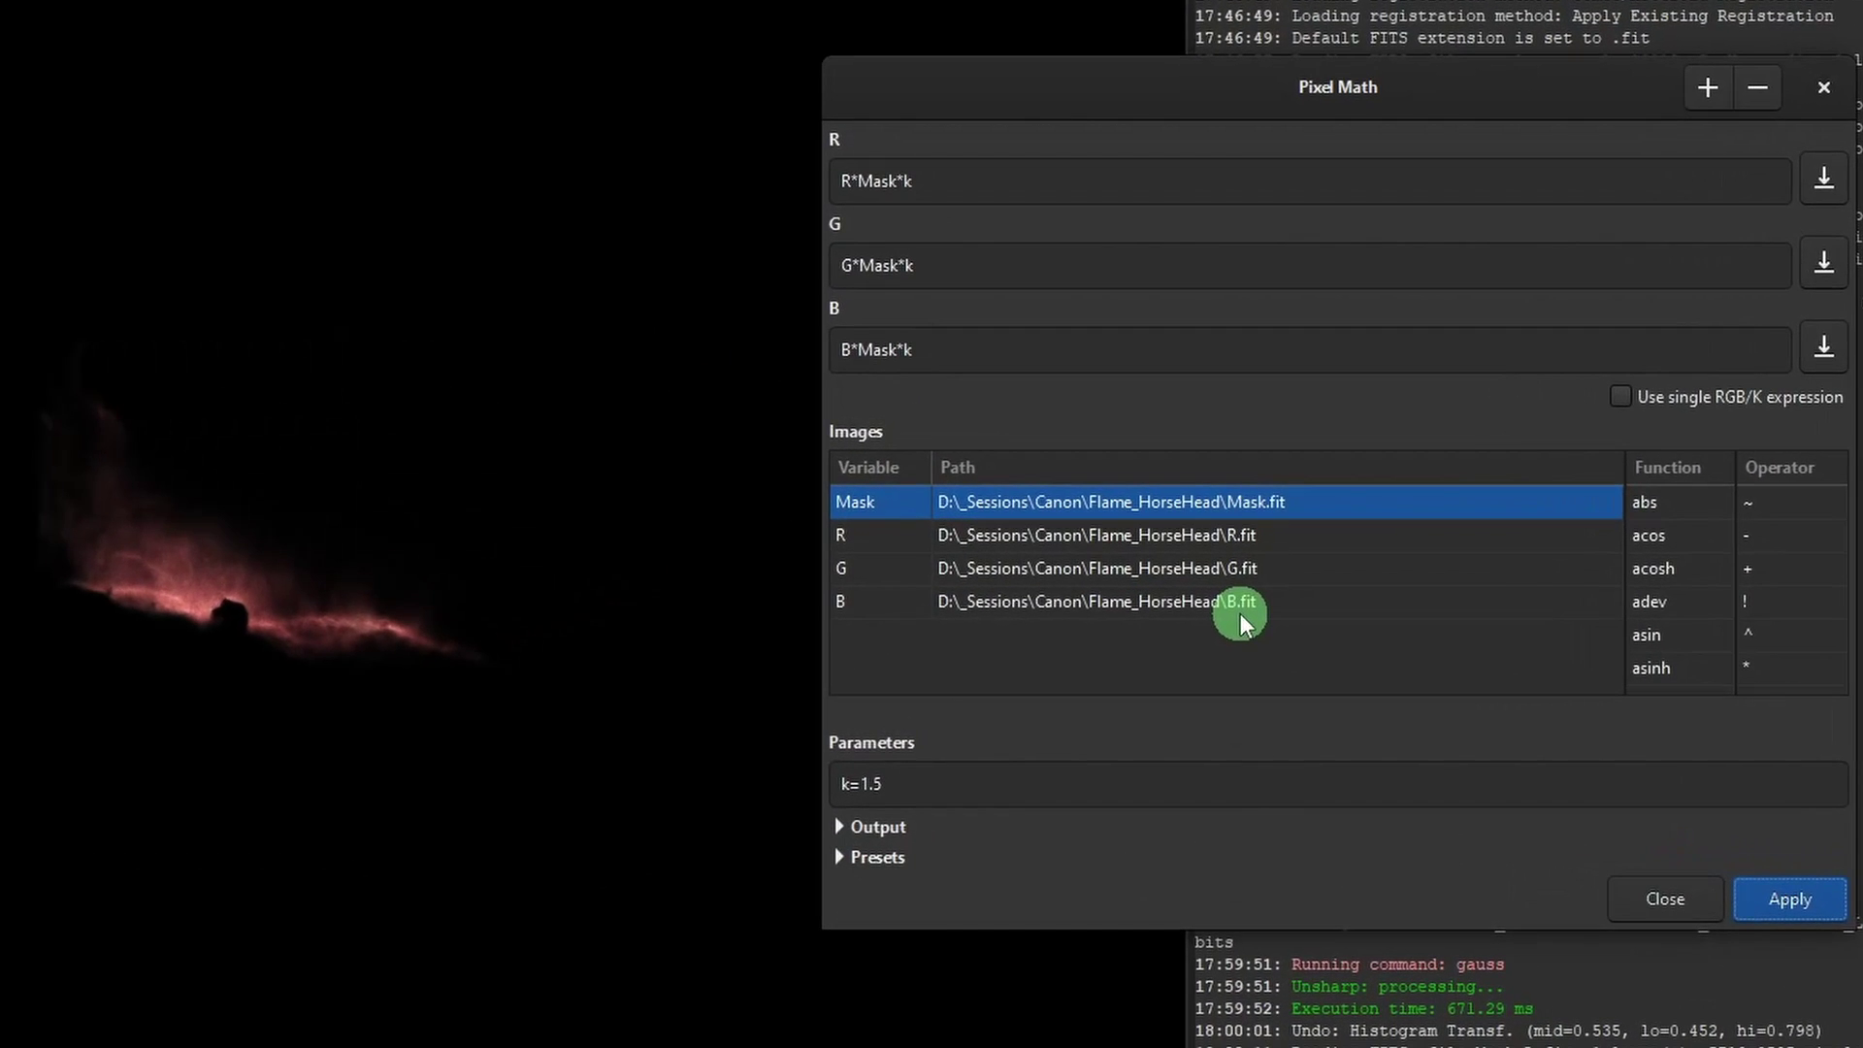
Try applying the expressions with the parameter k=.5 and again with k=5 to compare the nebula's brightness.
click(999, 790)
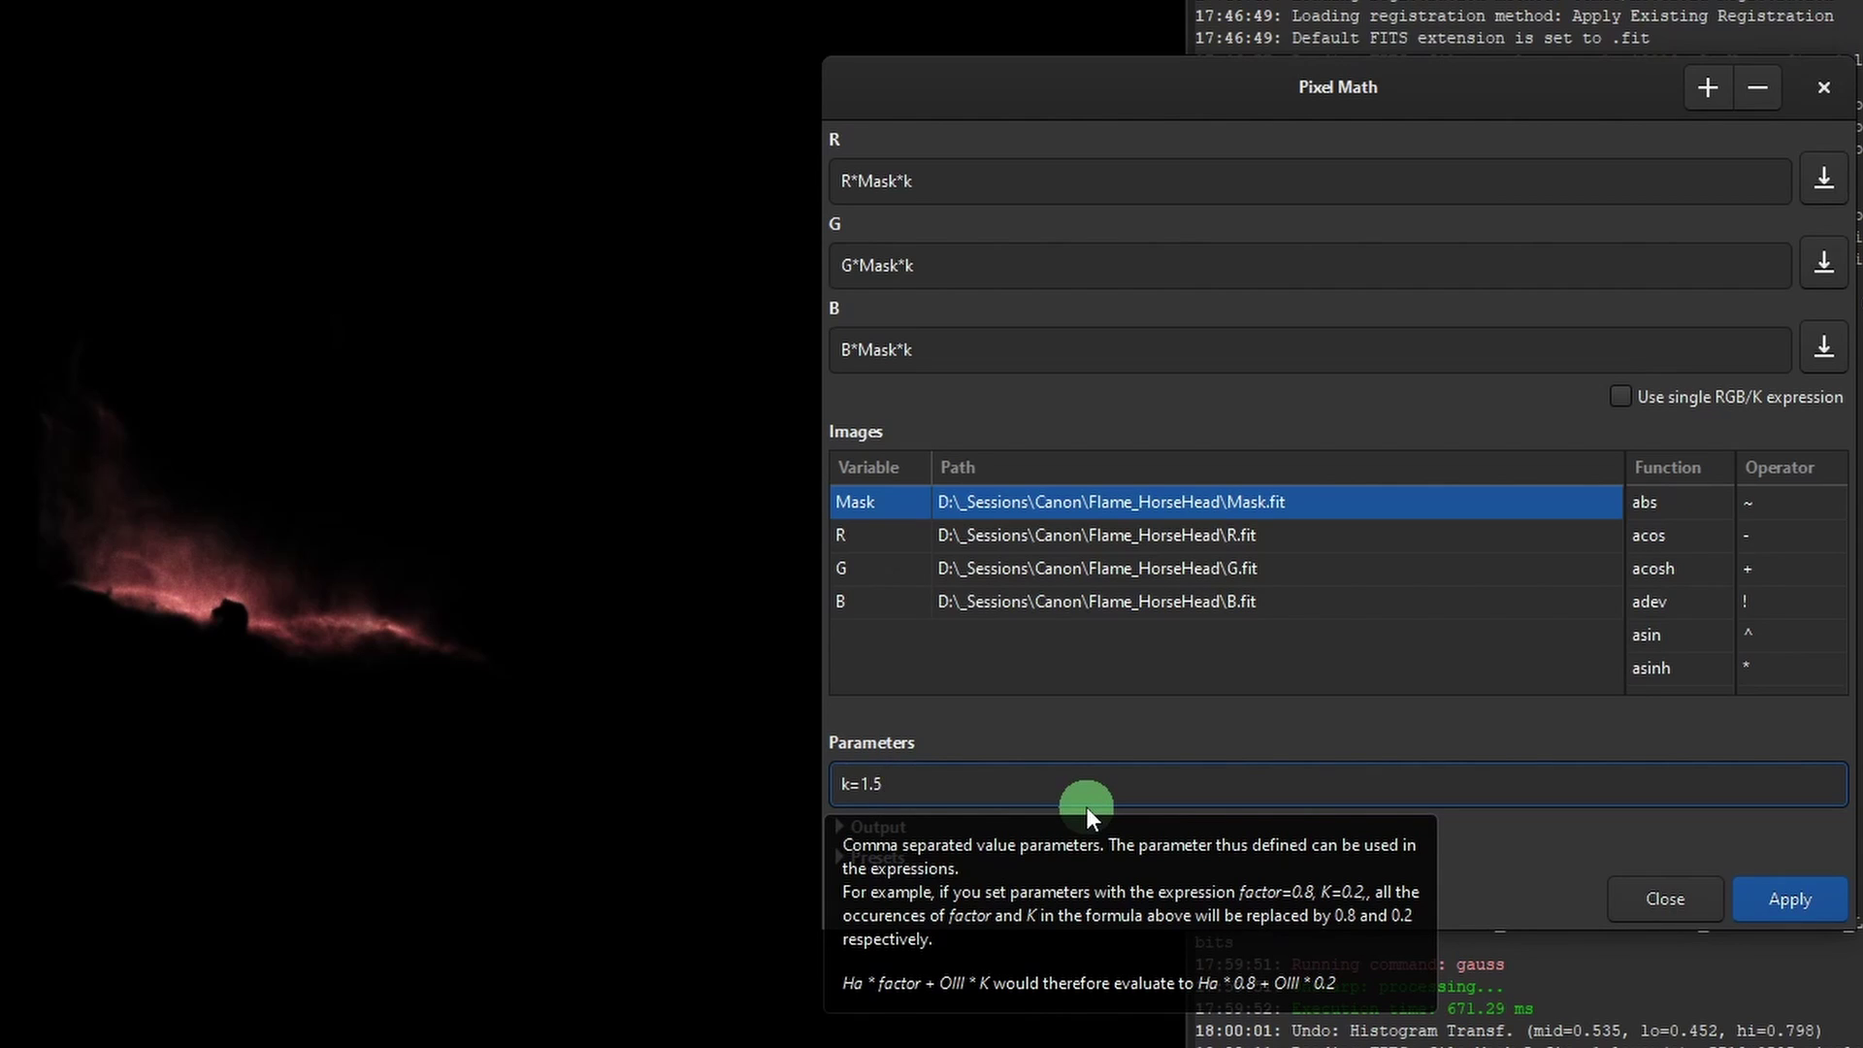
key(BackSpace)
key(BackSpace)
key(BackSpace)
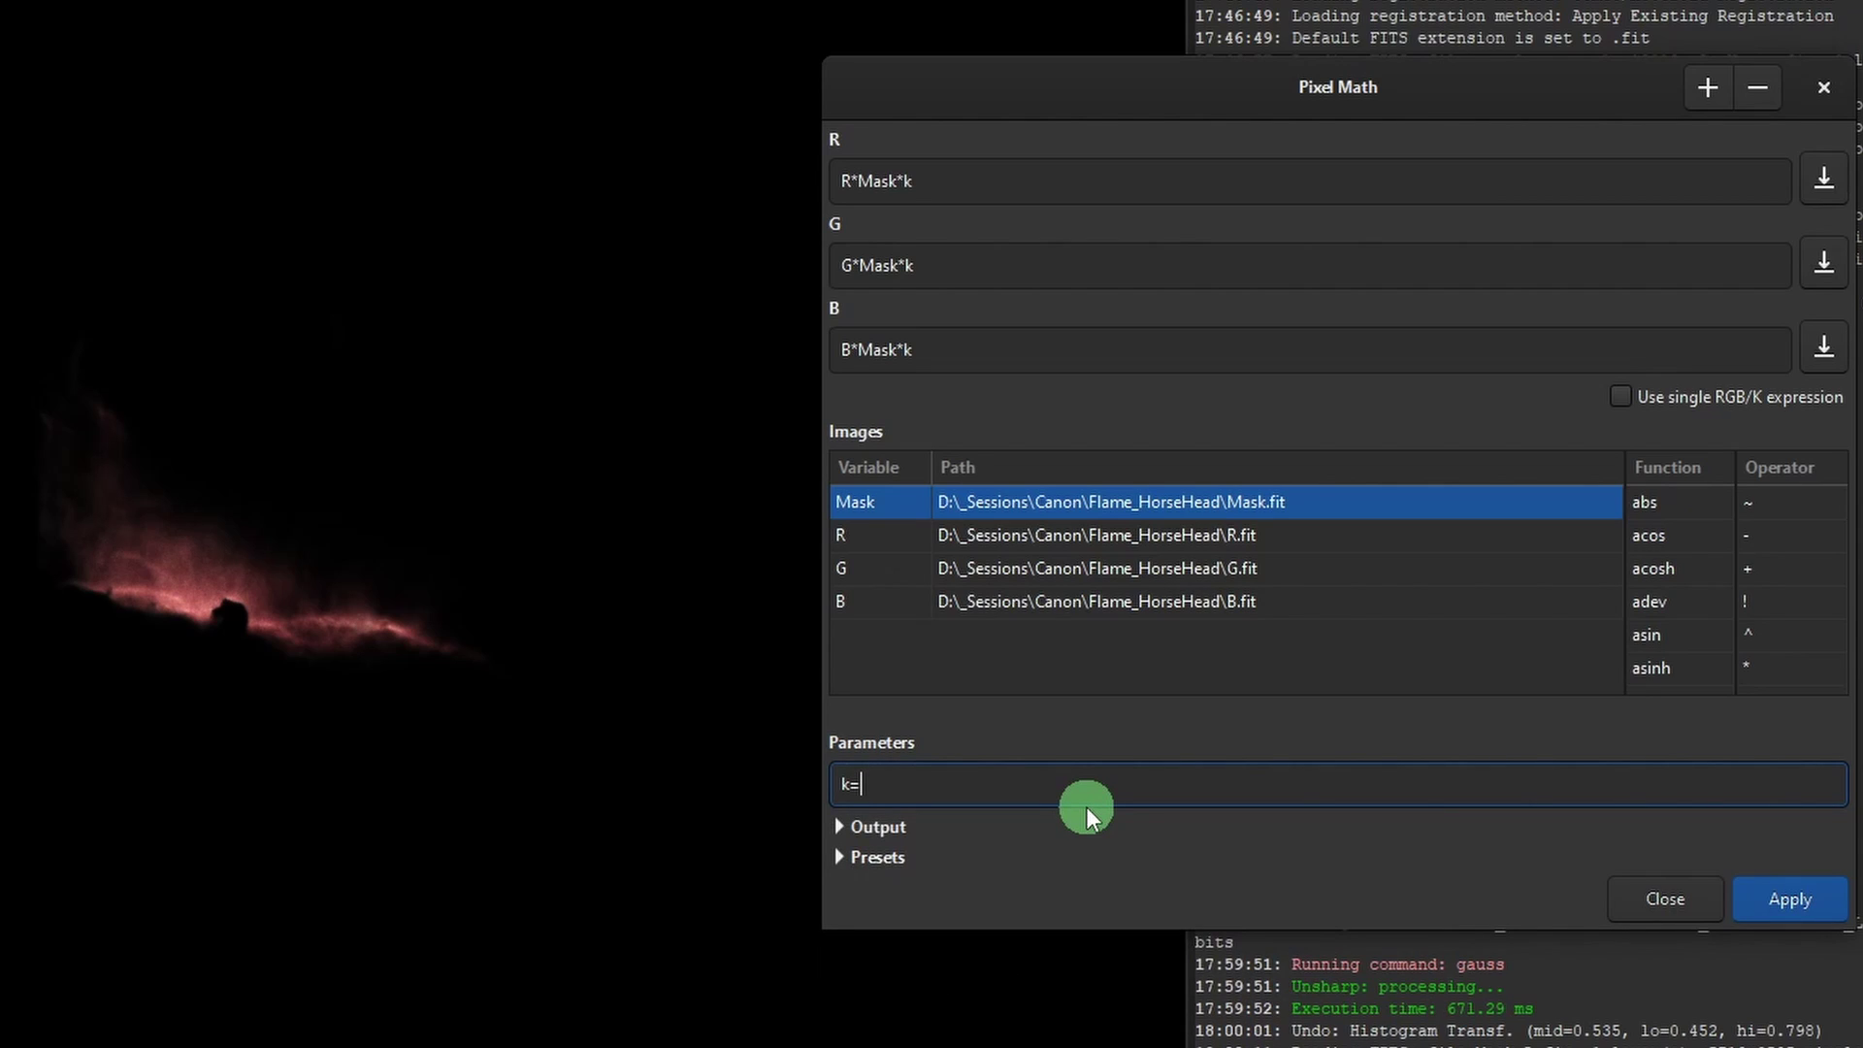
text(.5)
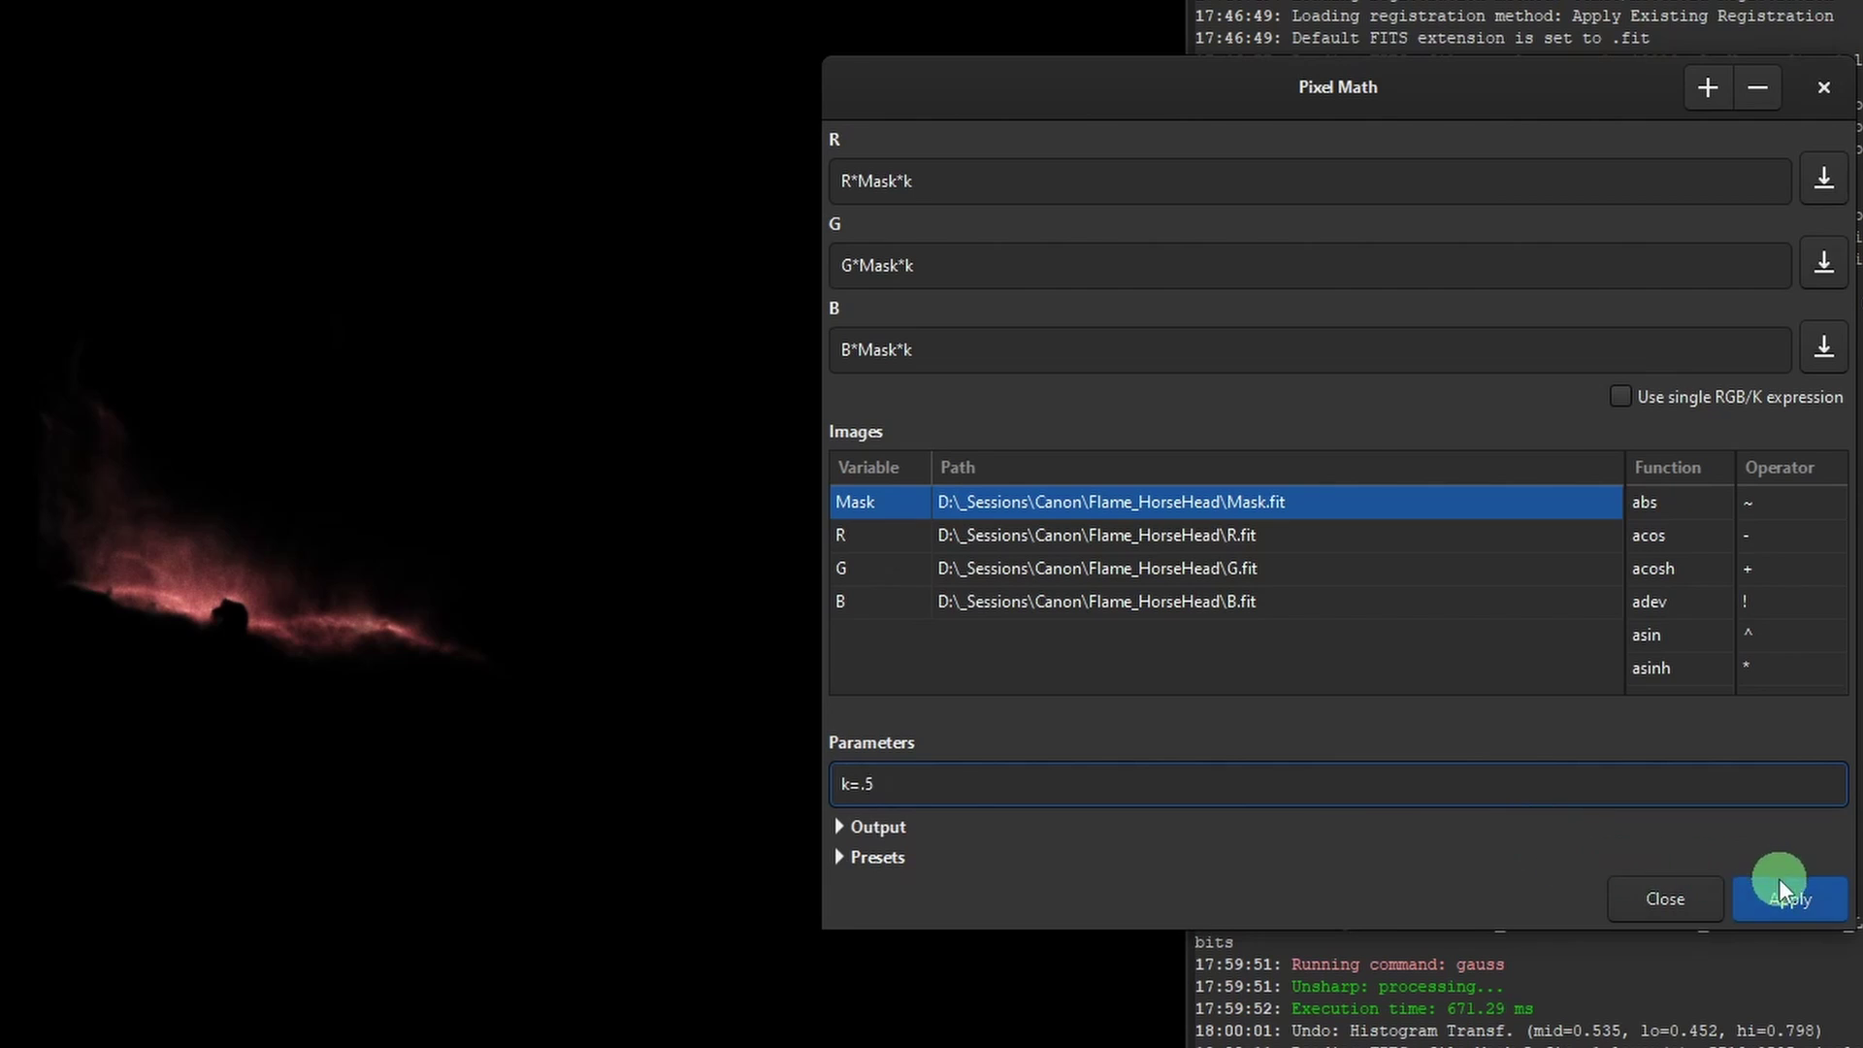
click(1780, 887)
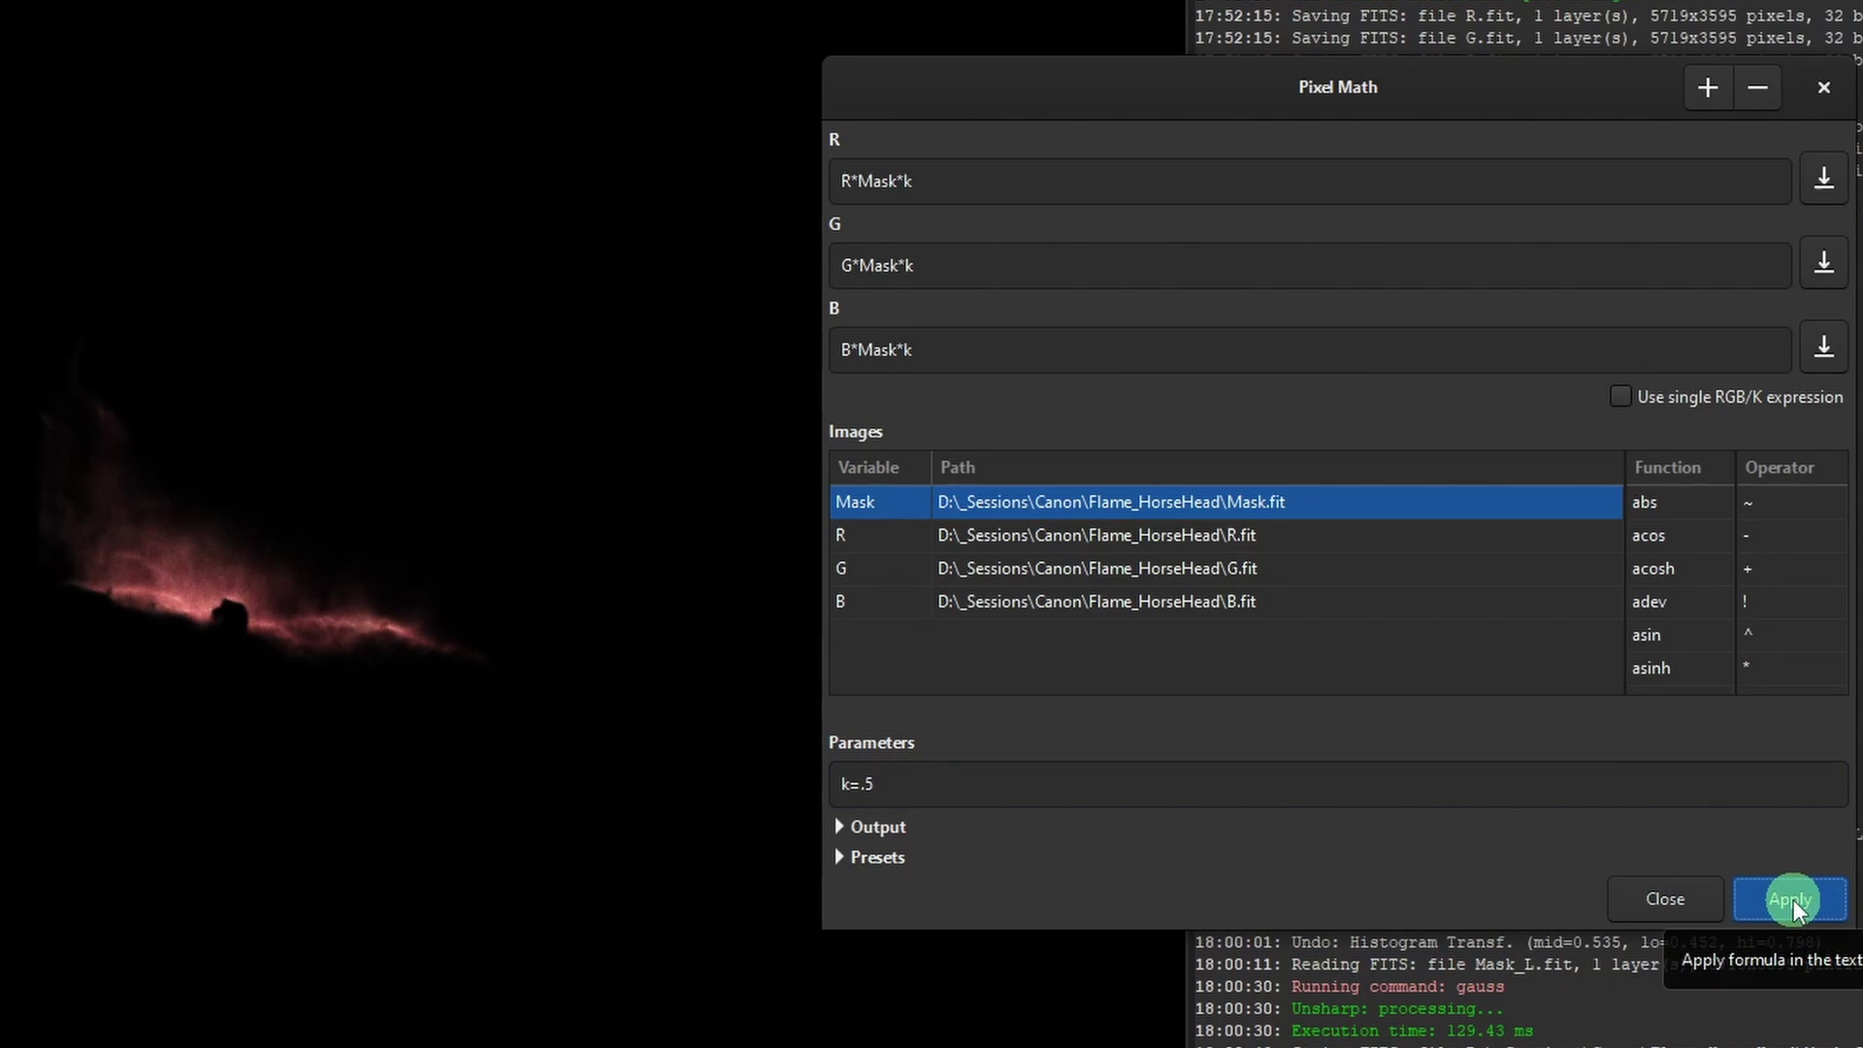
click(922, 781)
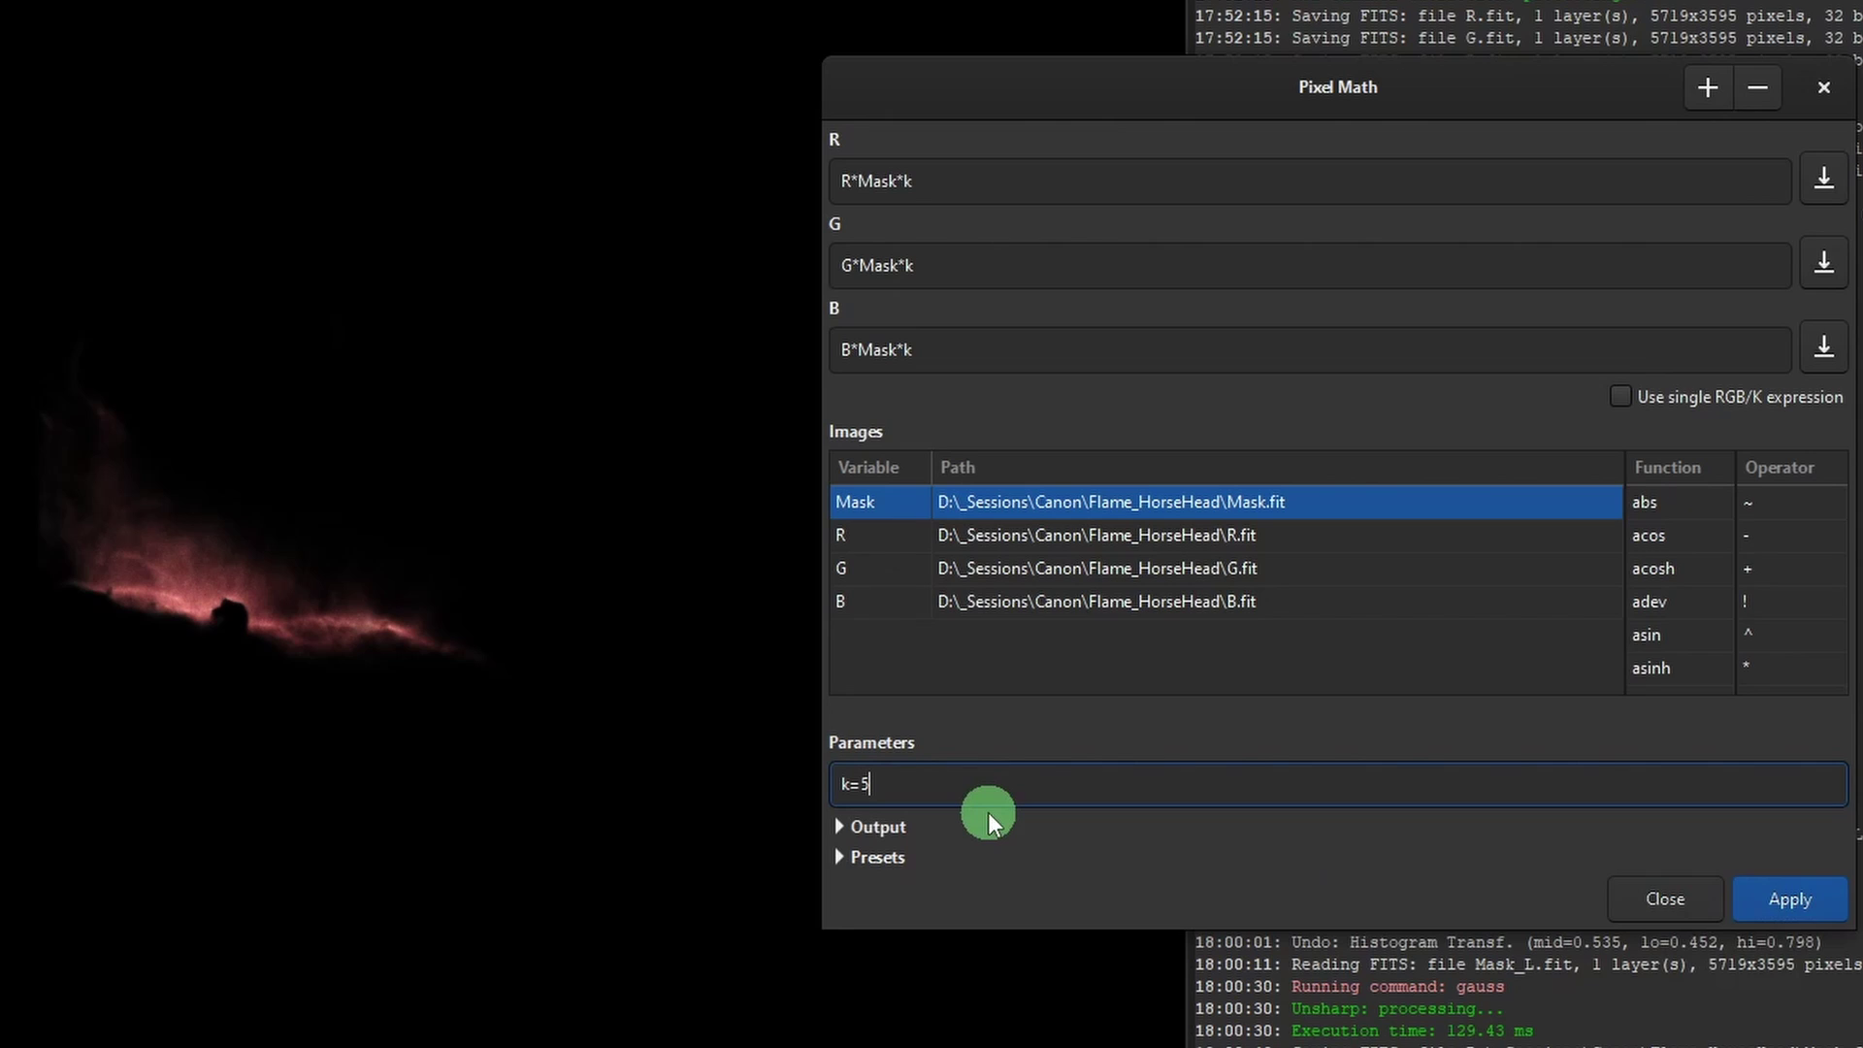
click(1780, 898)
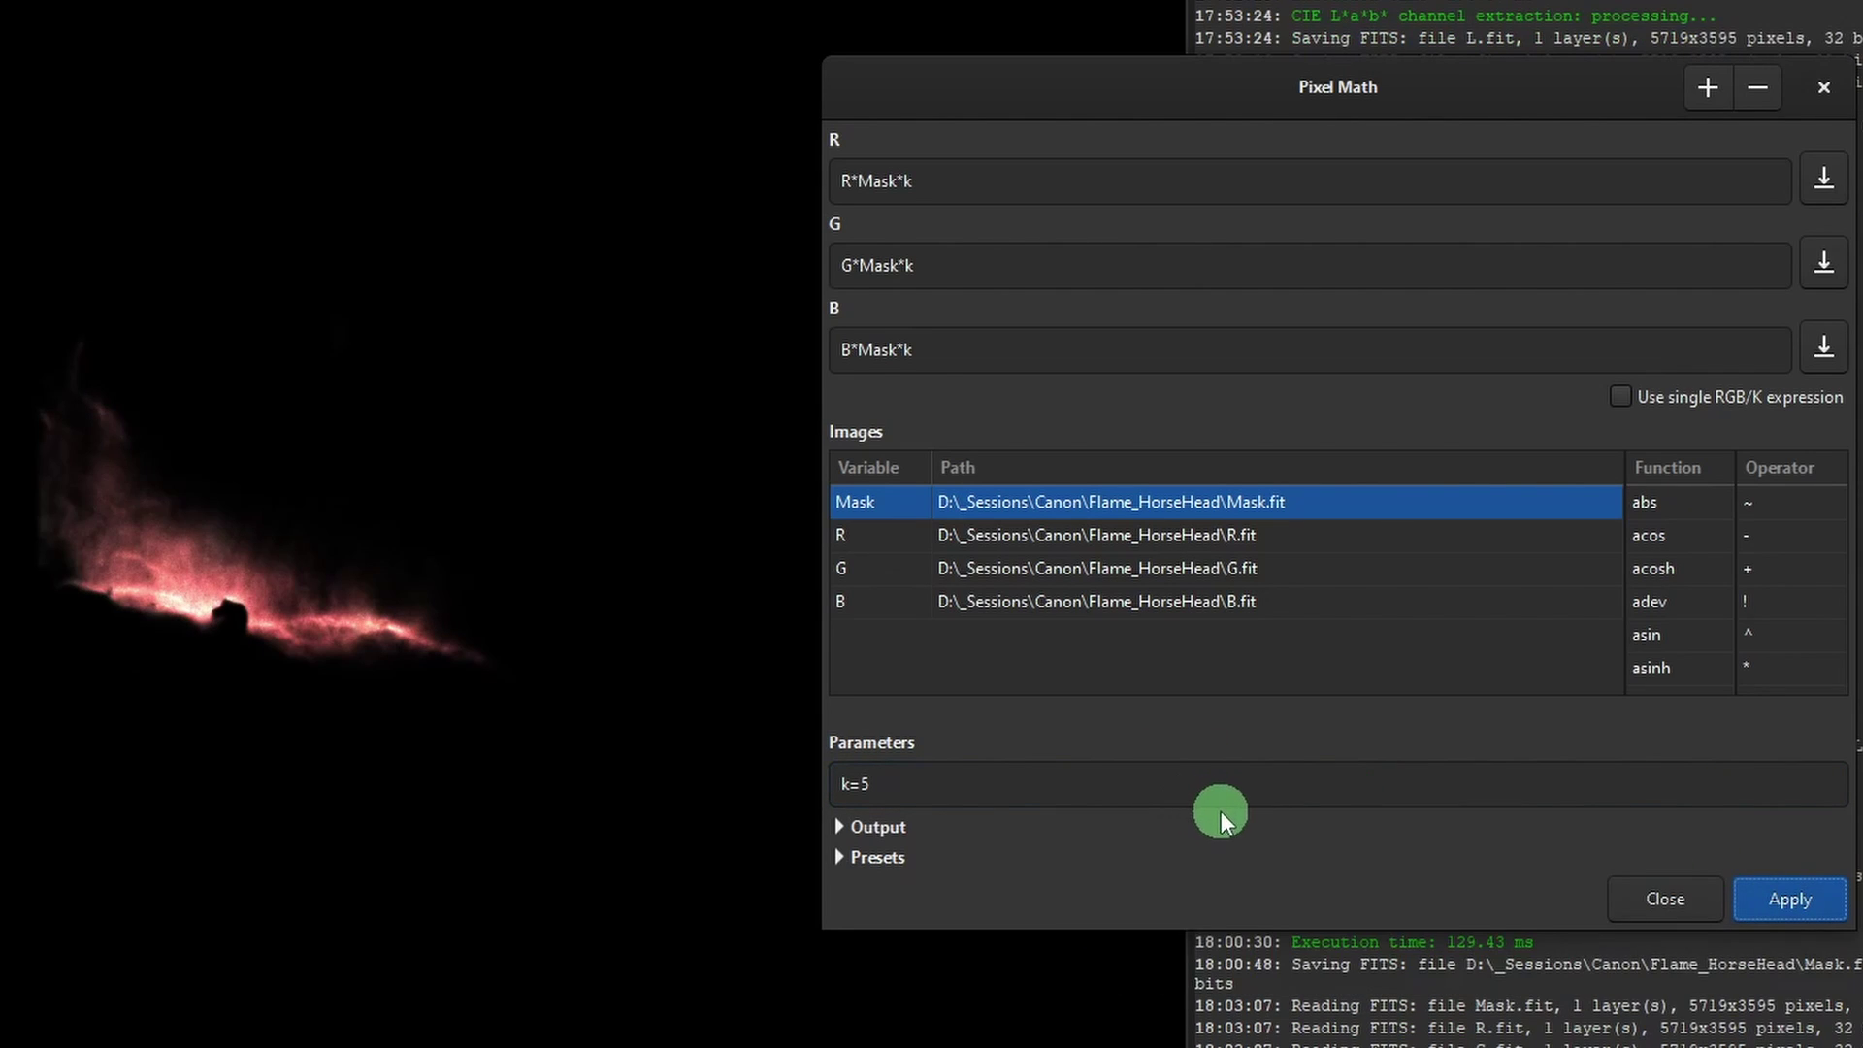
Try applying the expressions with the parameter k=1.3 and again with k=1.5.
click(978, 782)
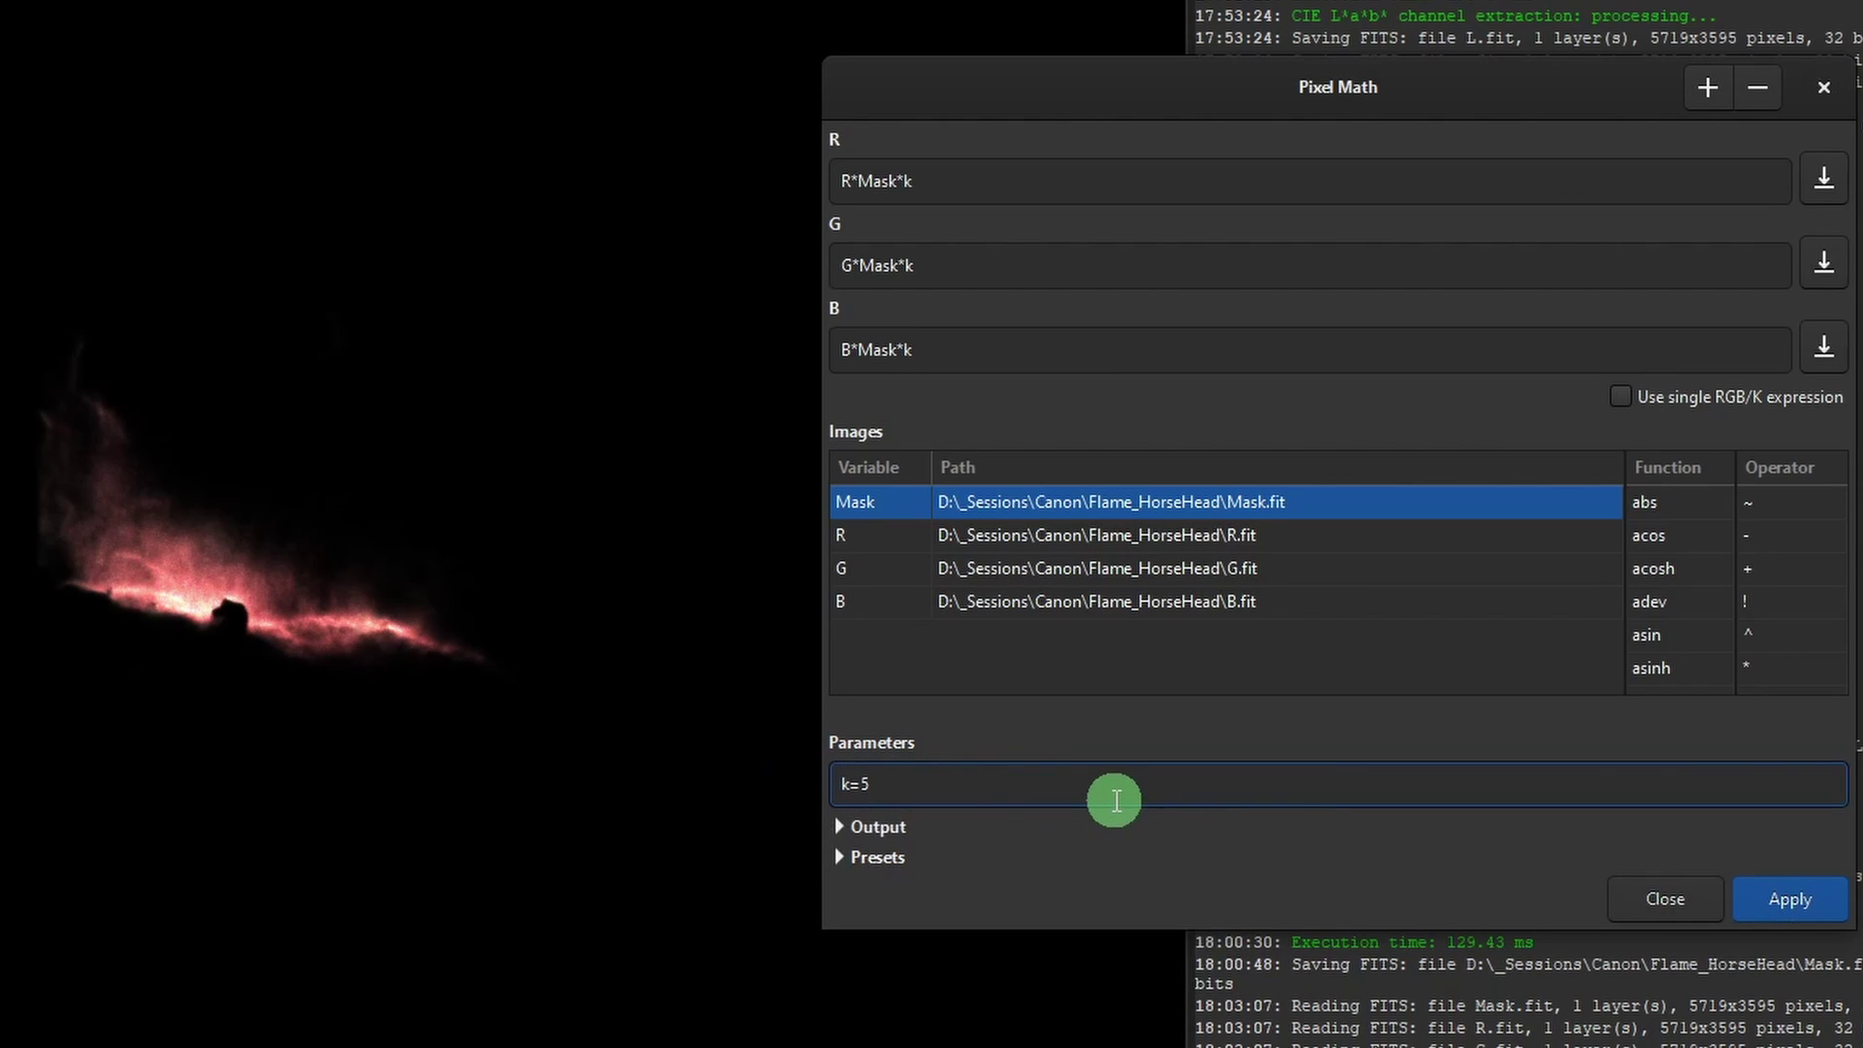
text(1)
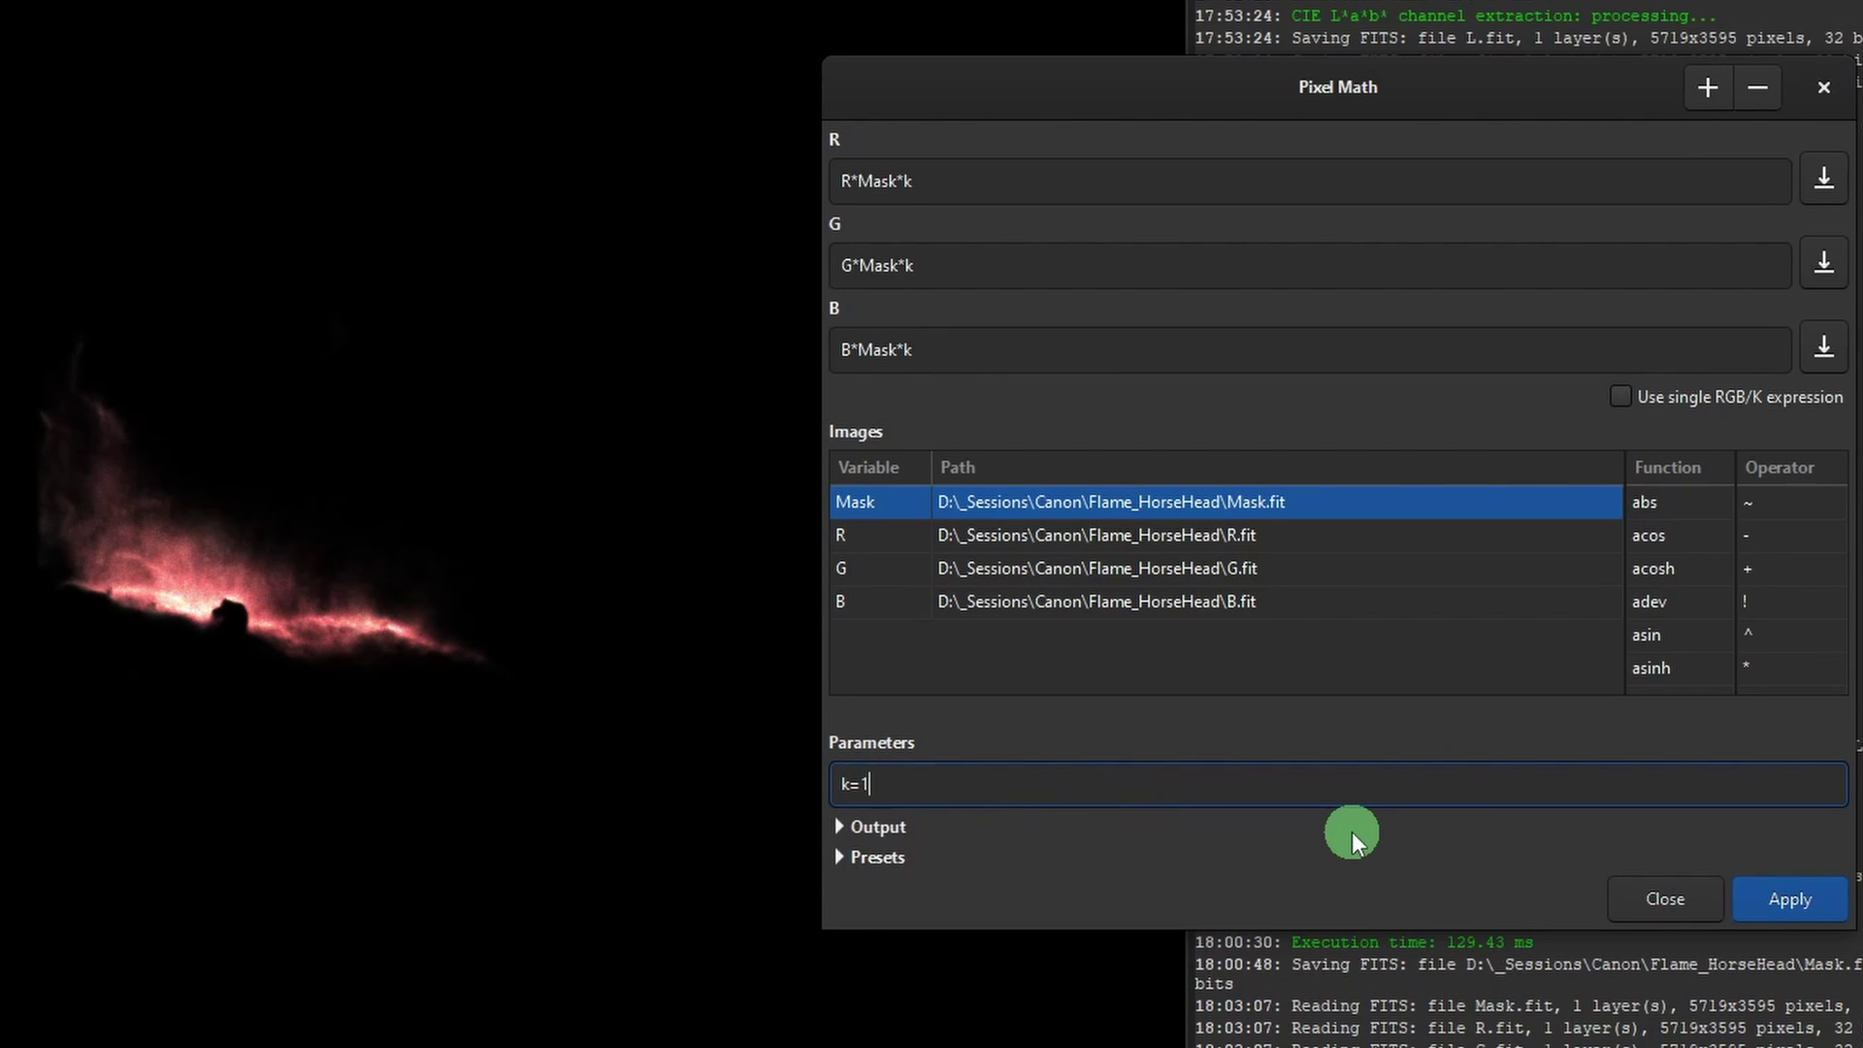
text(.3)
click(1821, 898)
click(1027, 777)
key(BackSpace)
text(5)
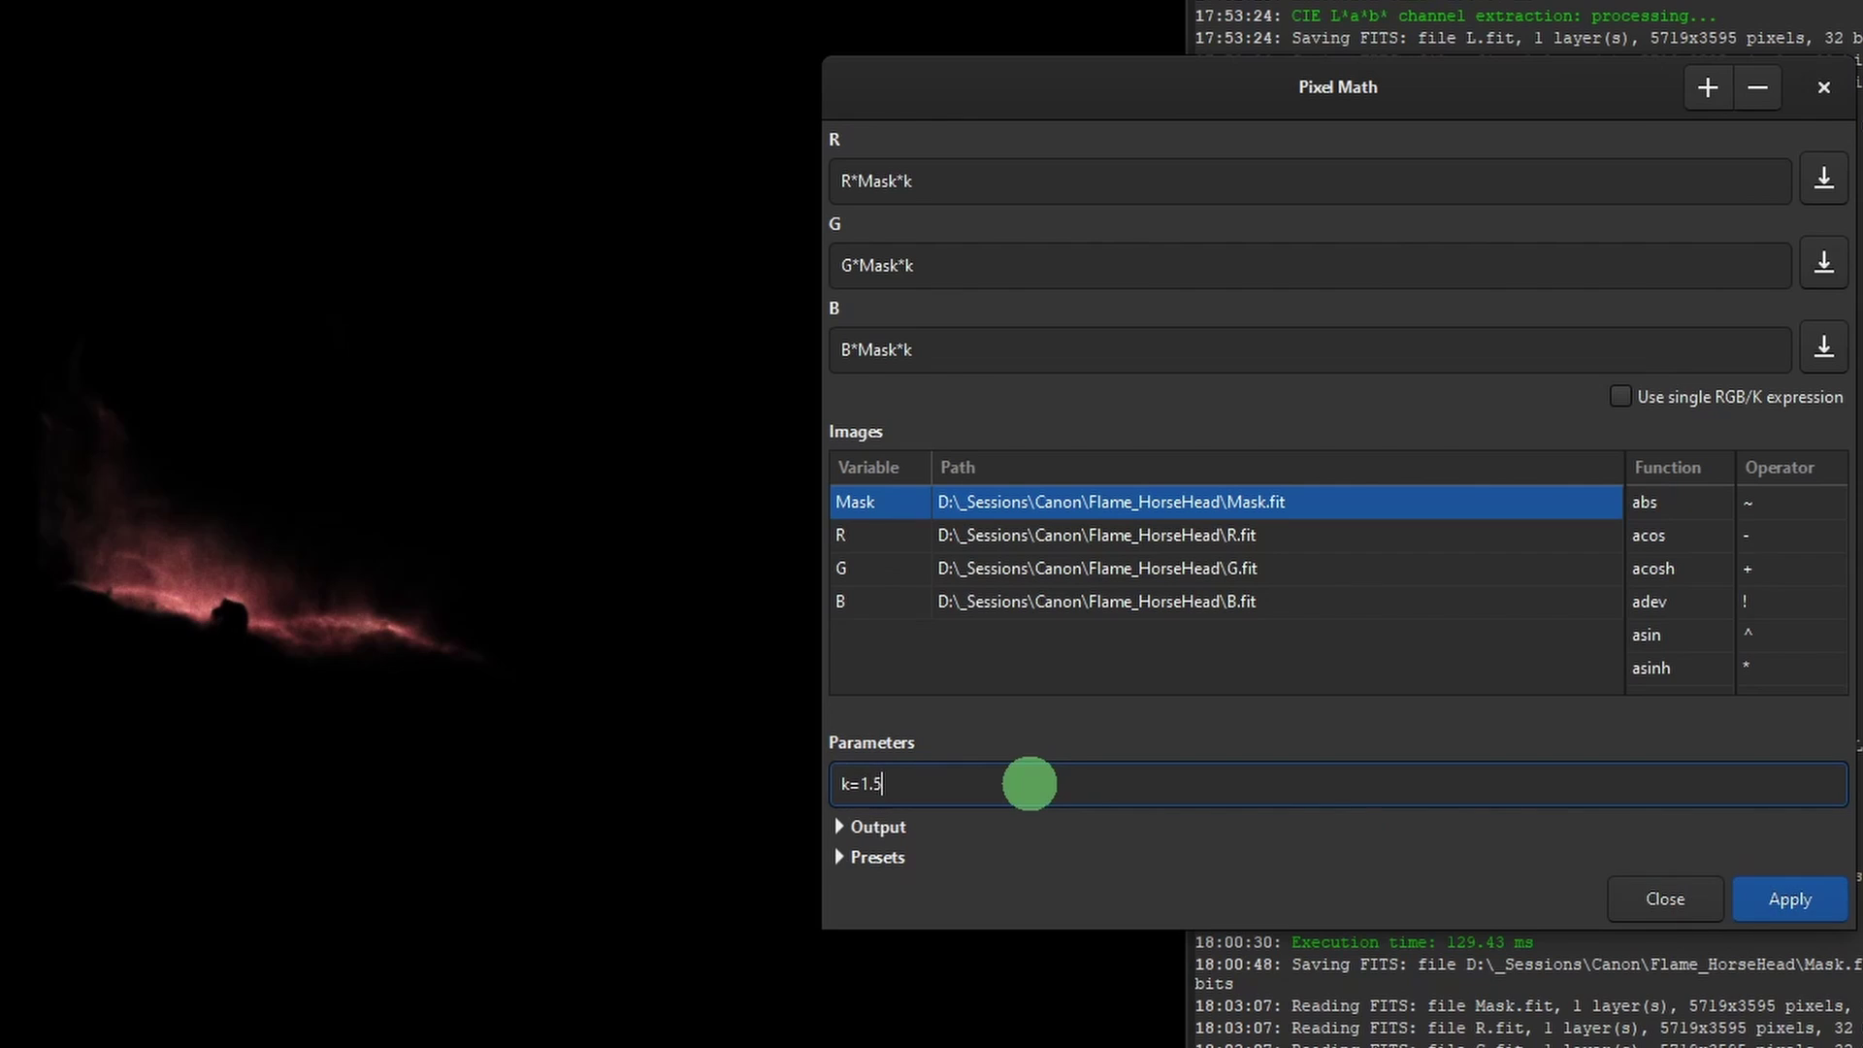
click(1788, 898)
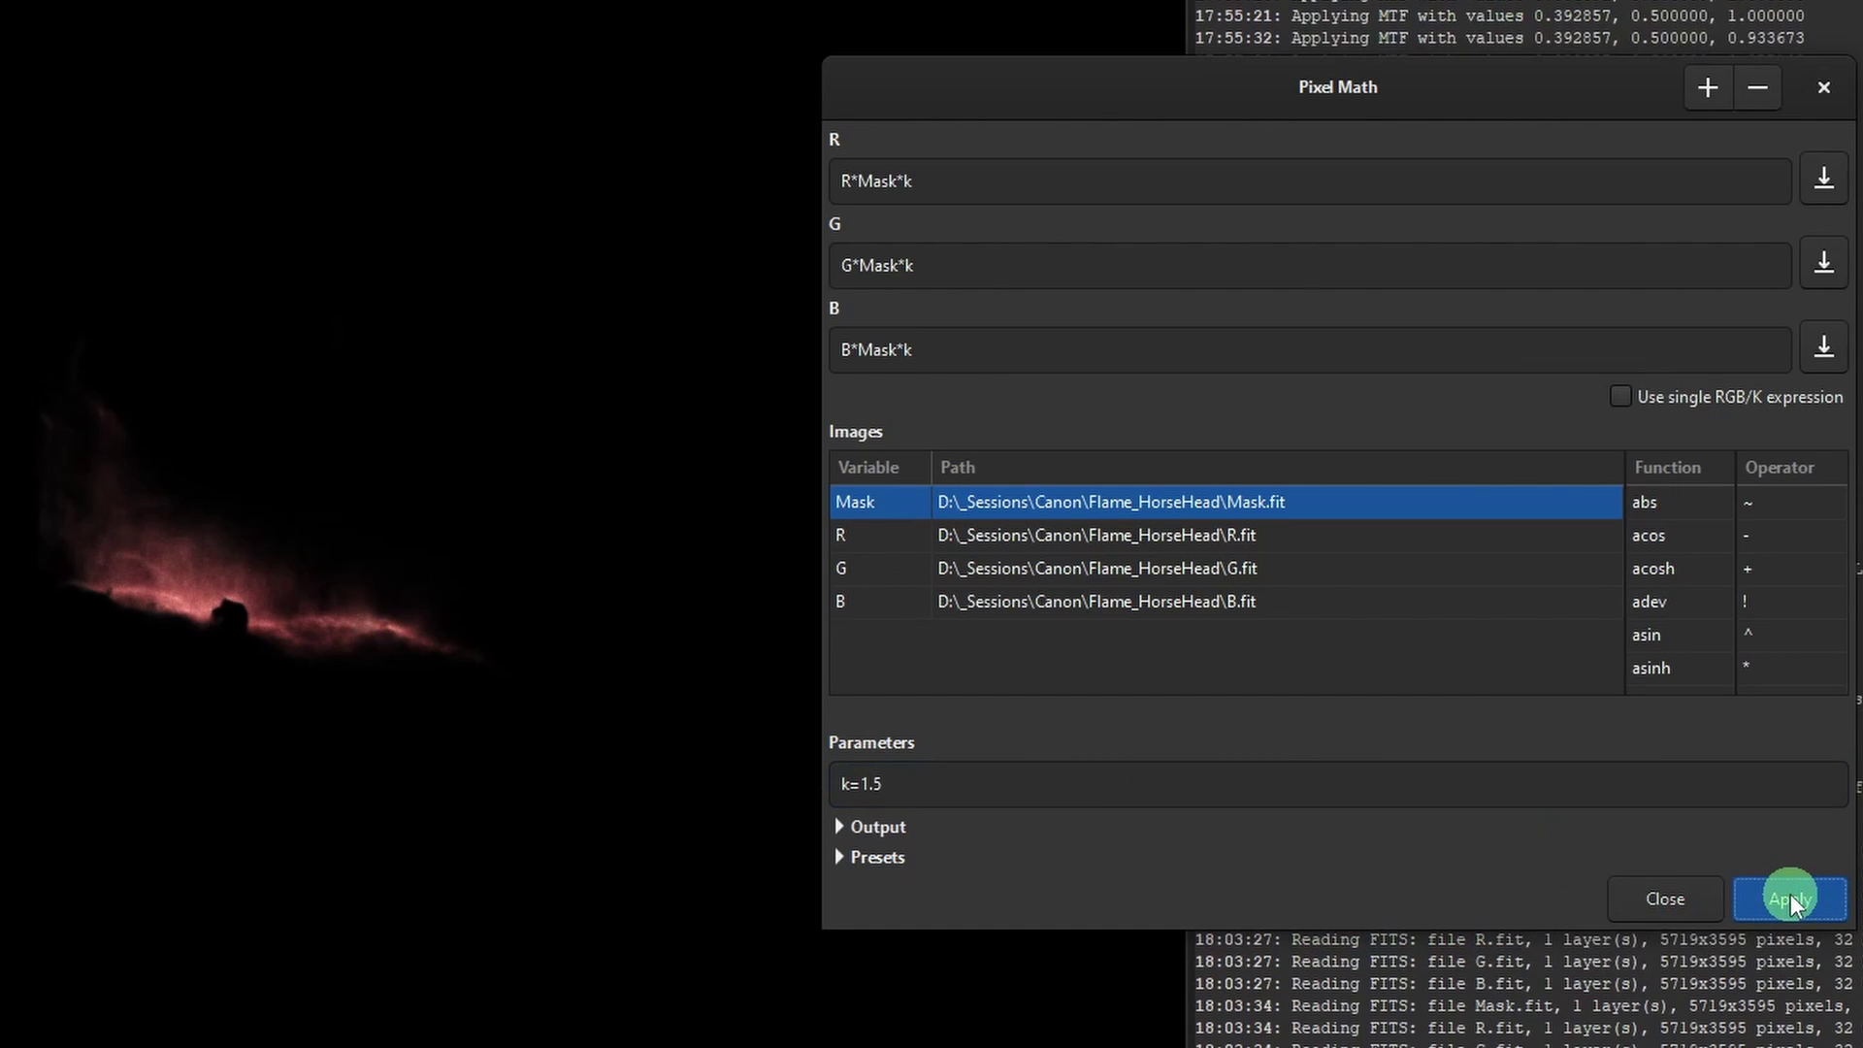
Set the Pixel Math parameter to k=3, close the dialog and save the image as PM_Image.fit in 32-bit floating point.
click(940, 782)
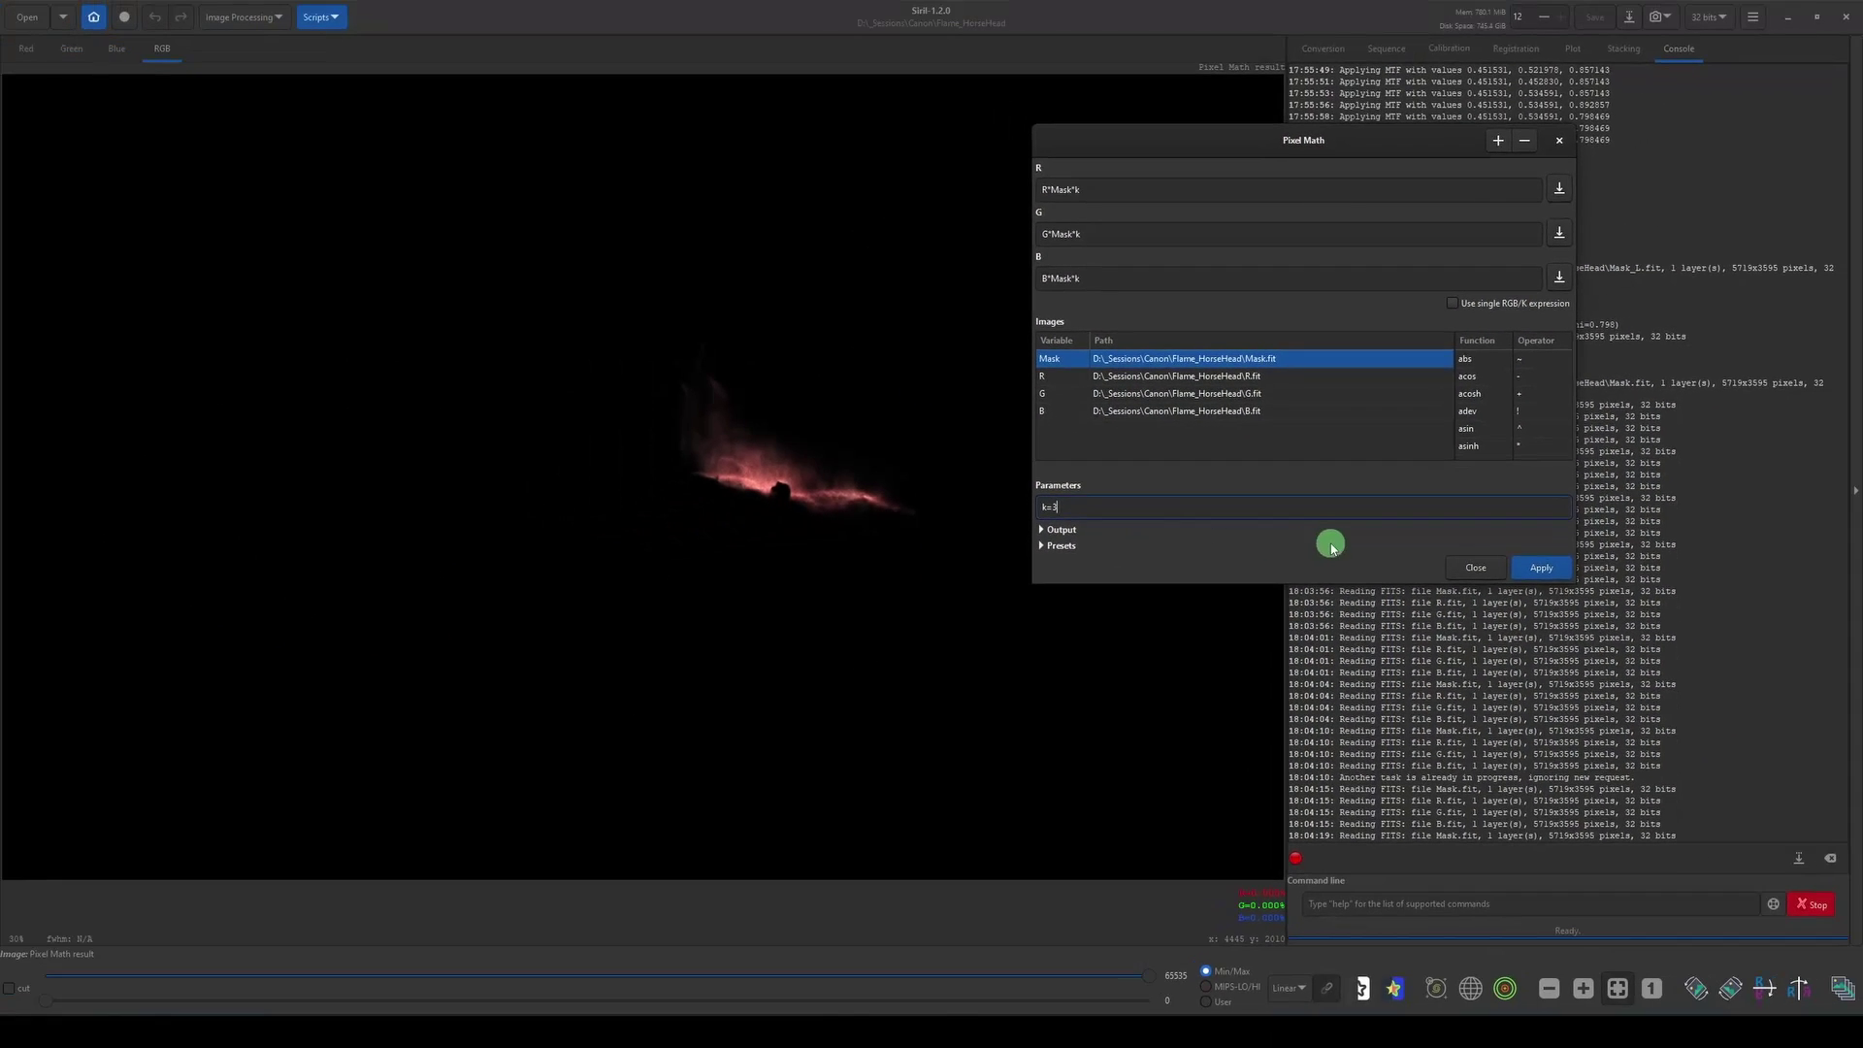
click(1494, 569)
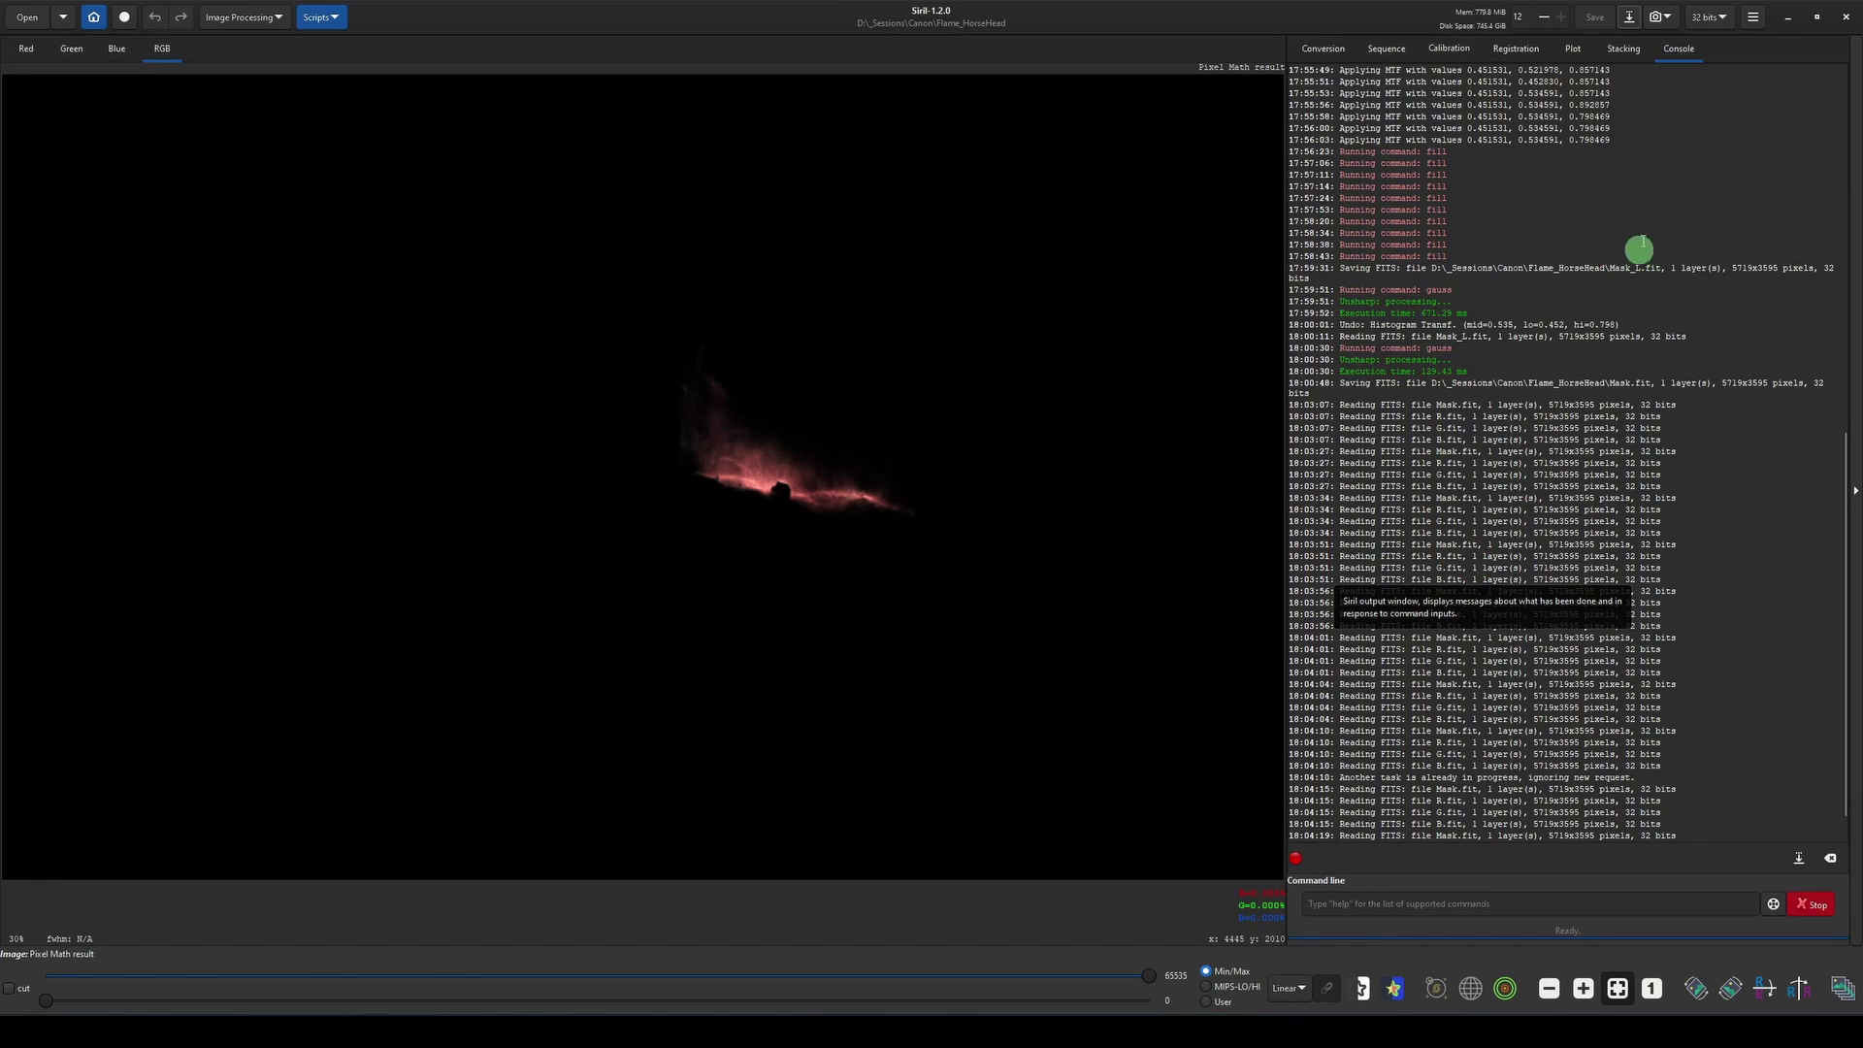
click(1628, 17)
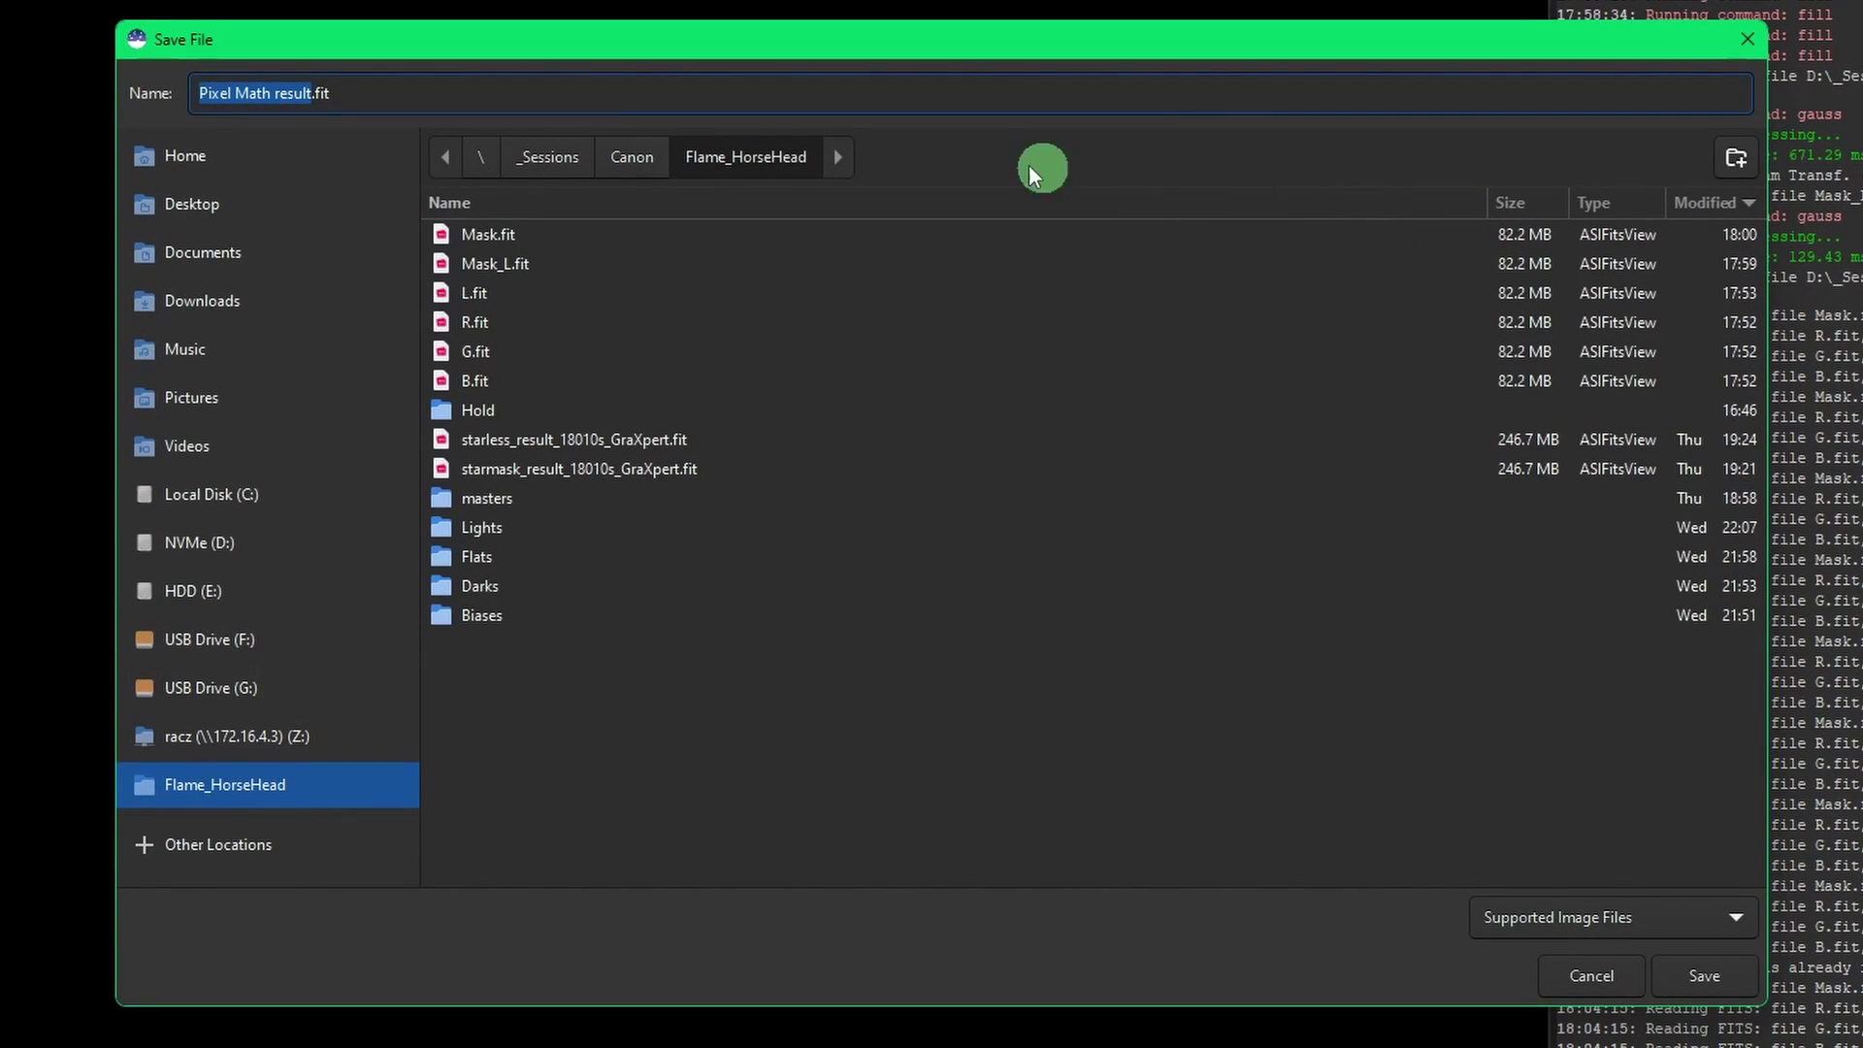
text(PM_Image)
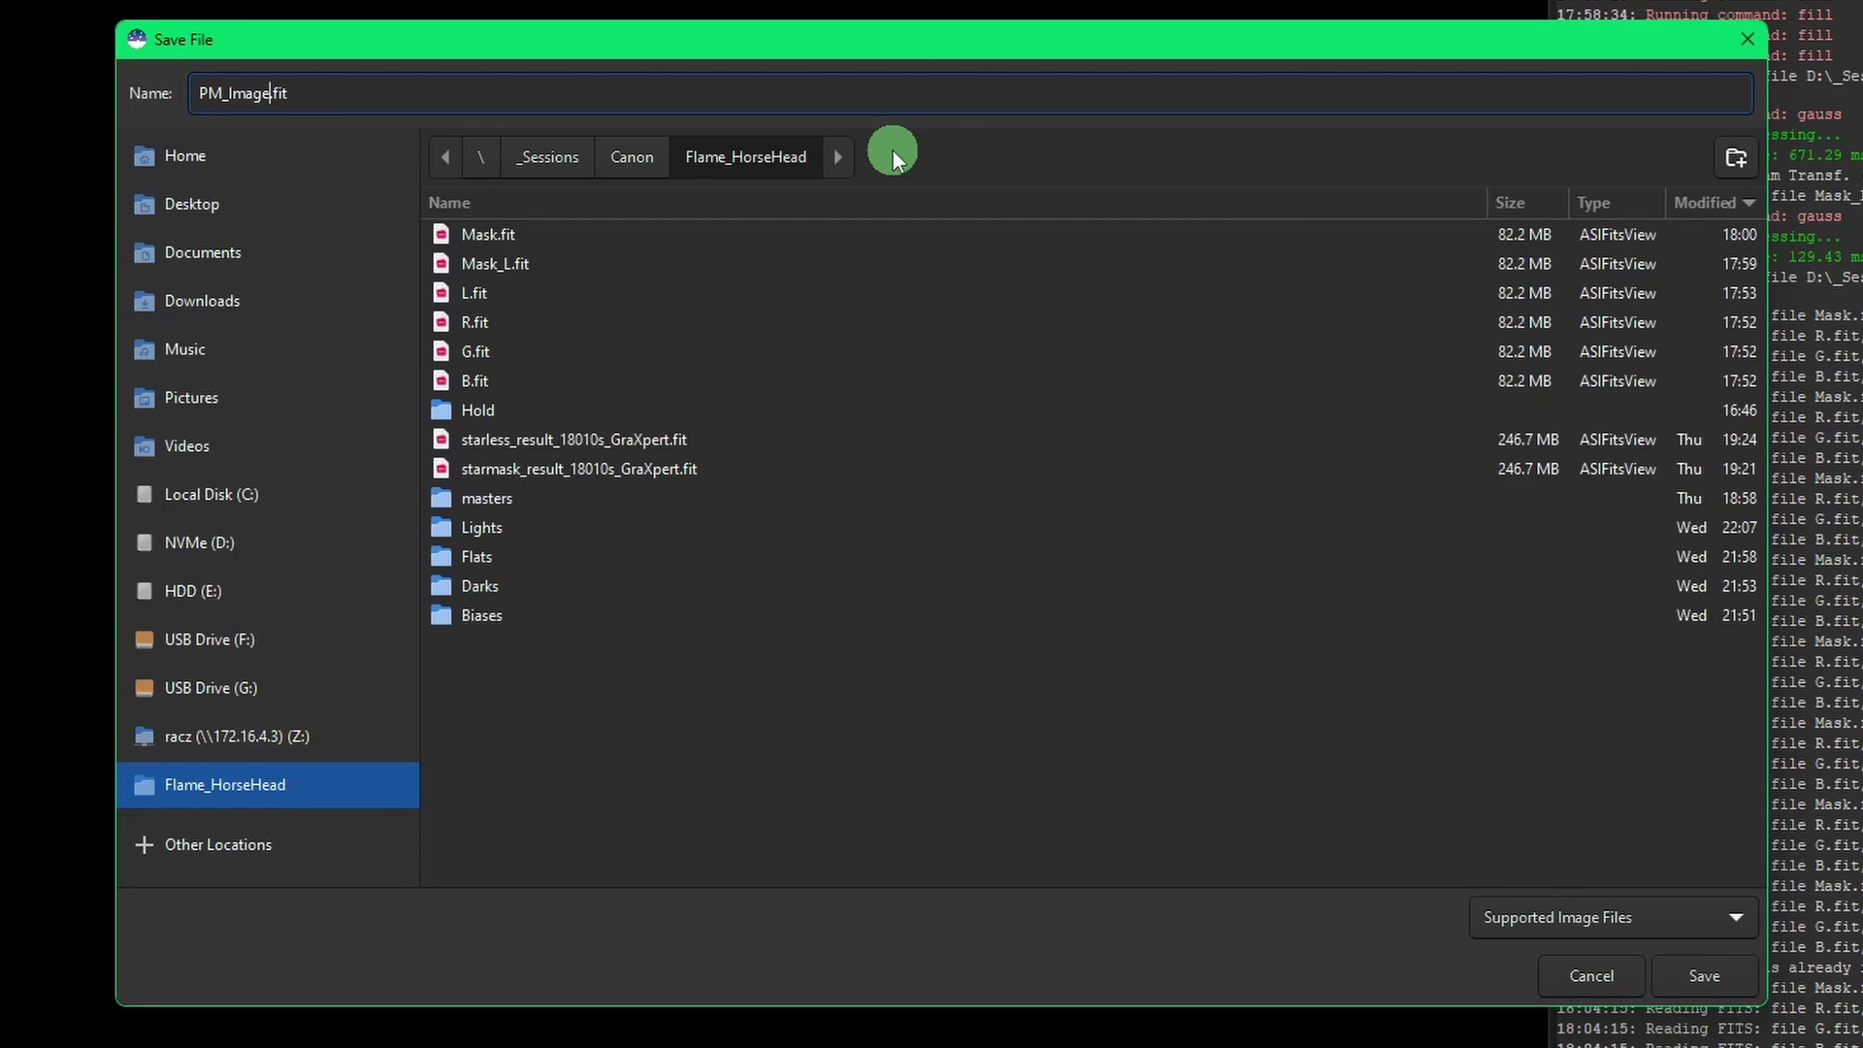
click(1700, 975)
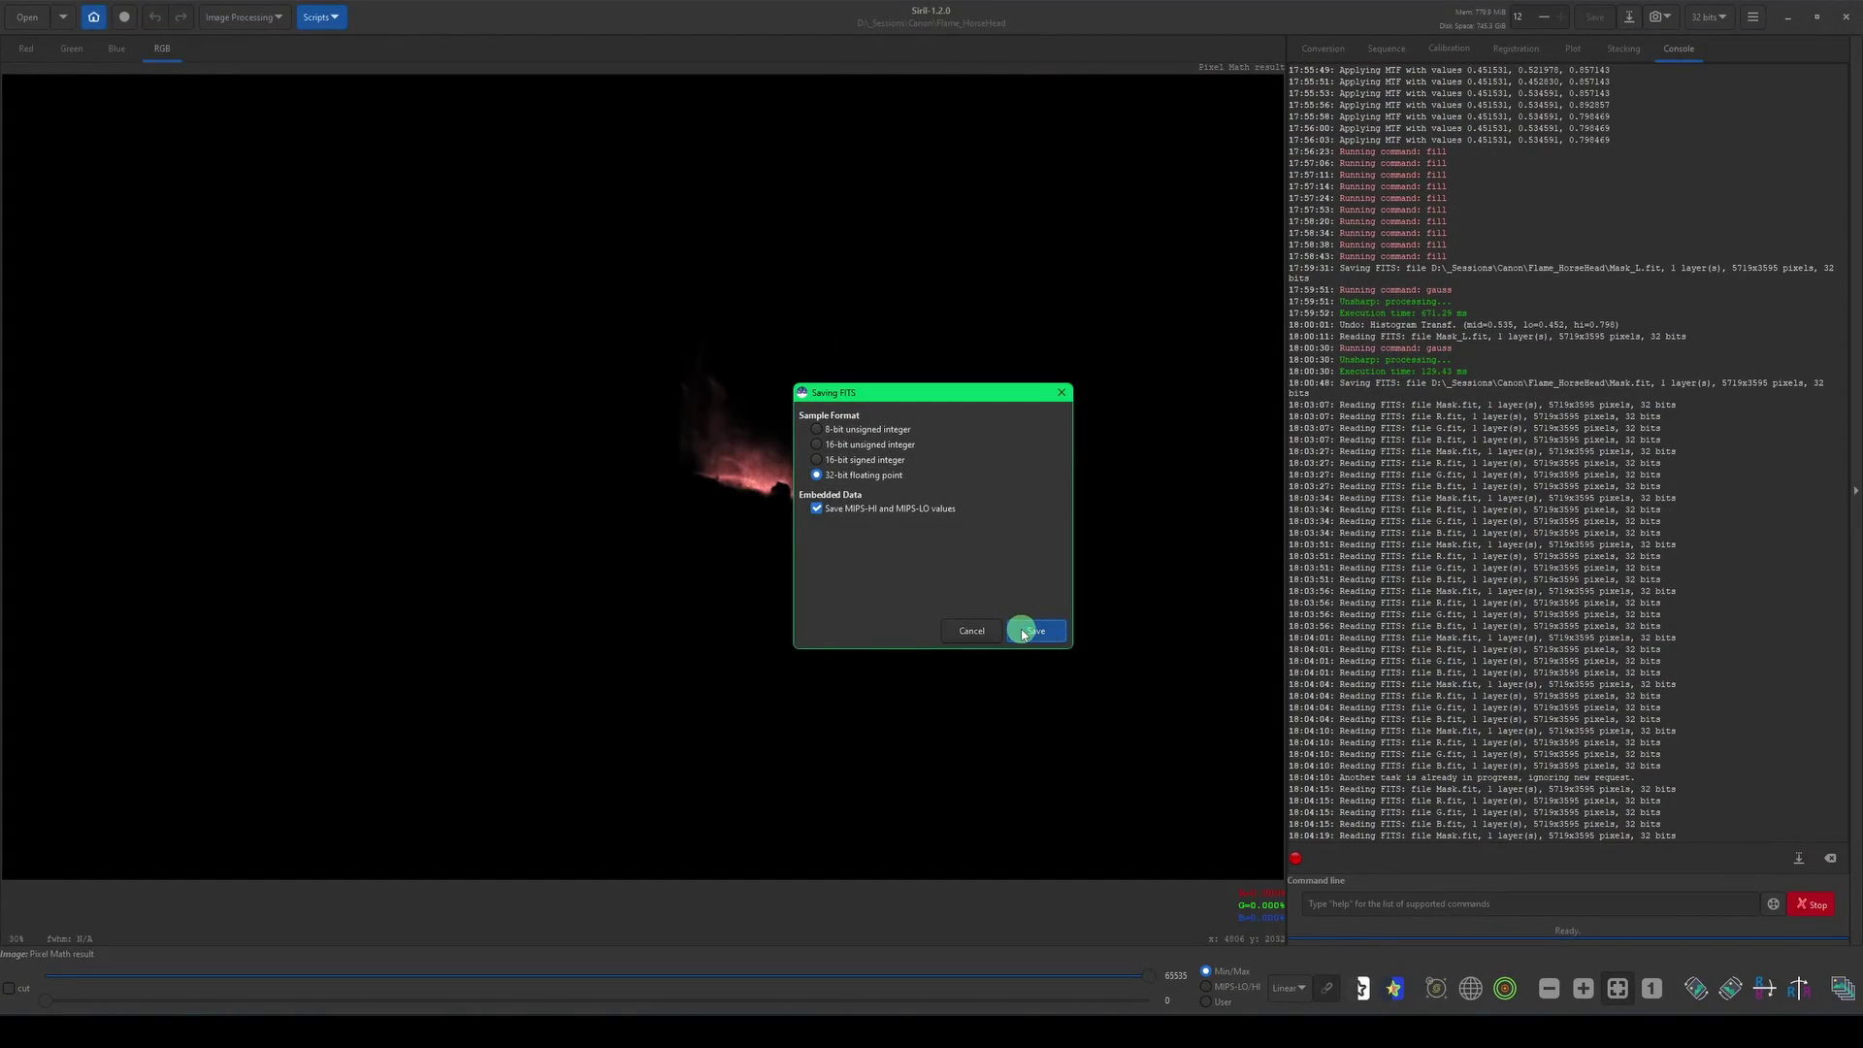
click(1030, 631)
Reopen Pixel Math and remove the Mask, R, G and B images from its image list.
click(270, 20)
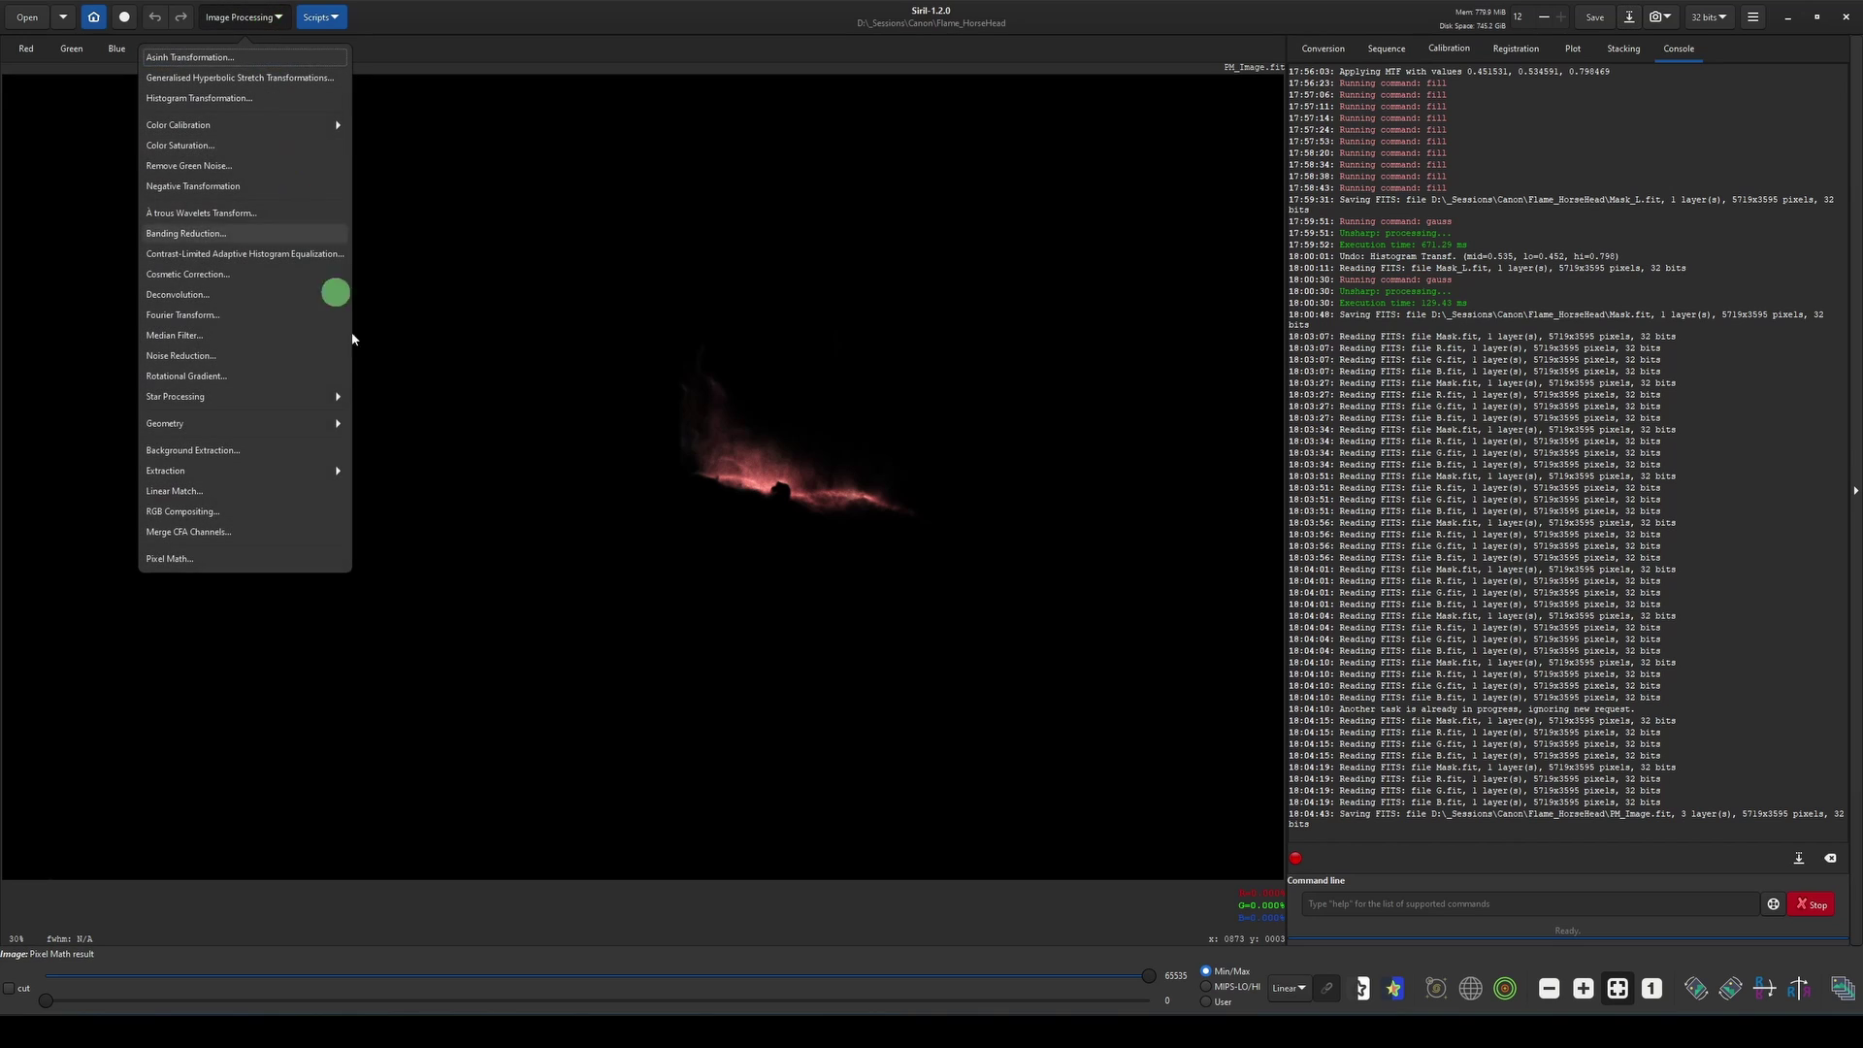
click(189, 551)
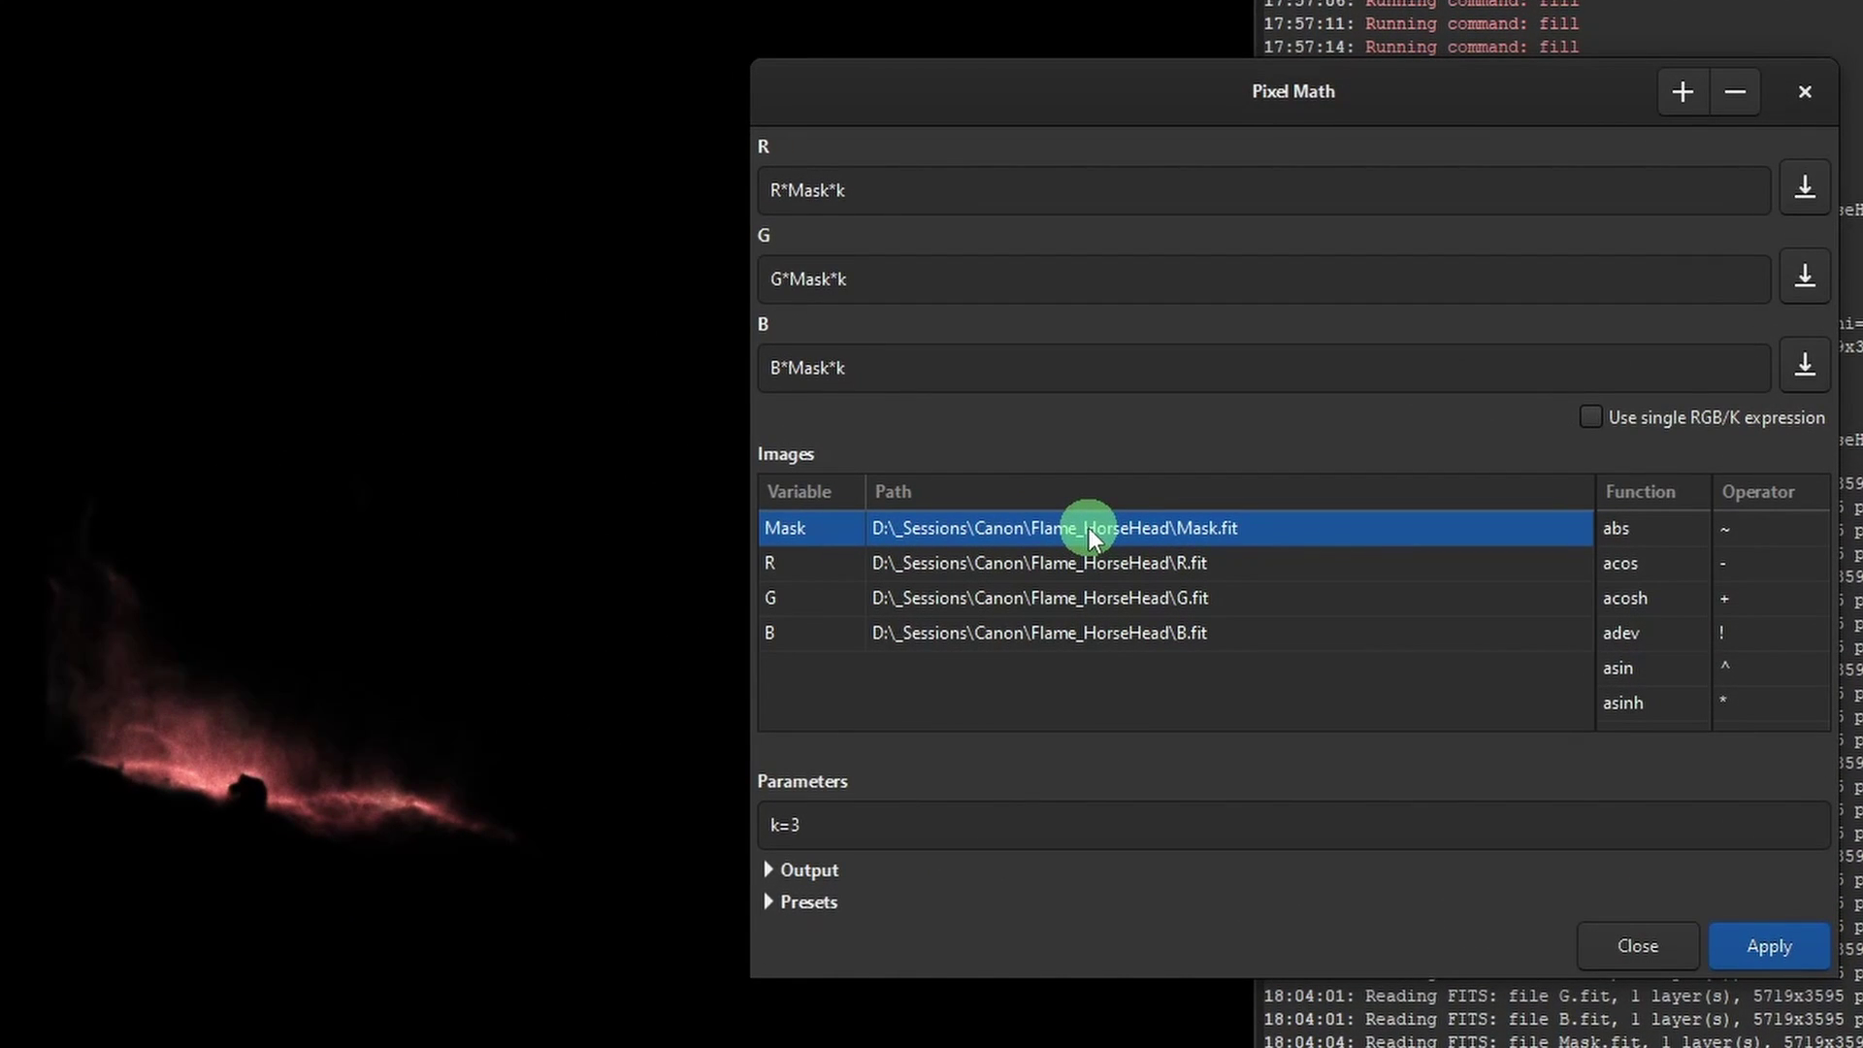
shift+click(1163, 636)
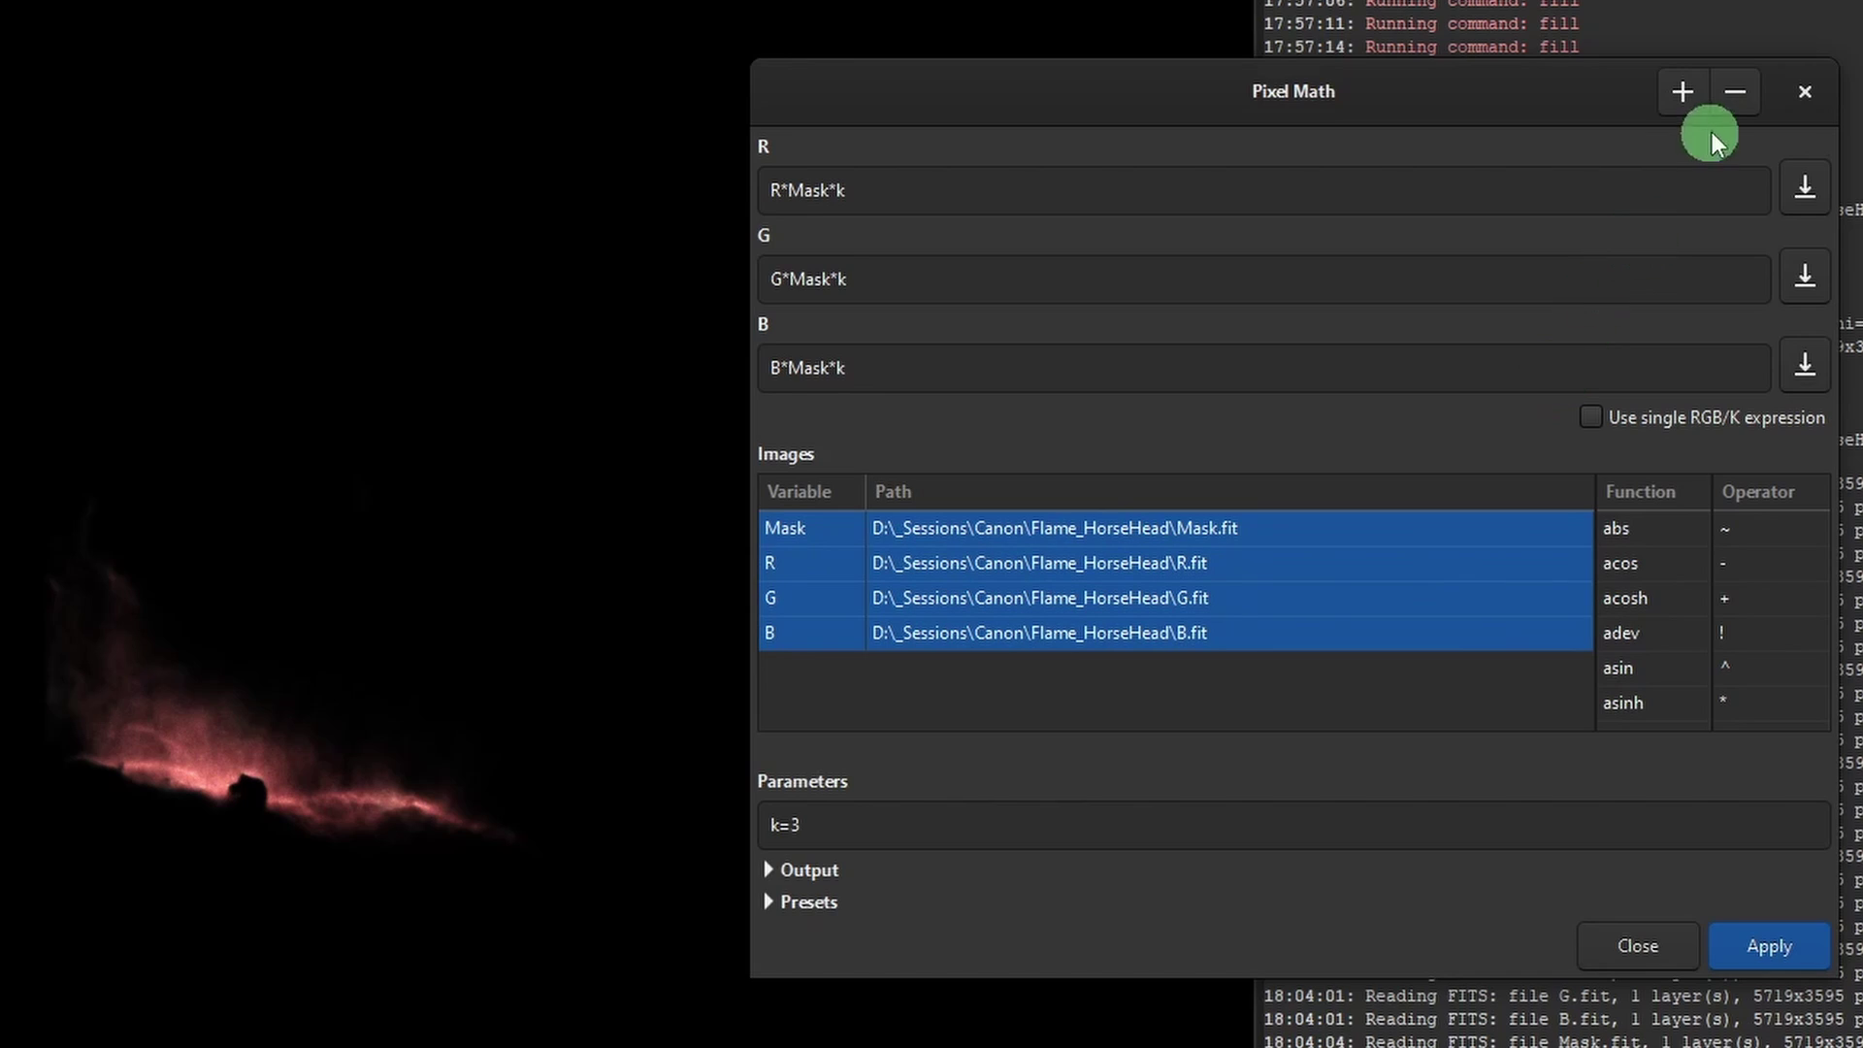
click(1744, 97)
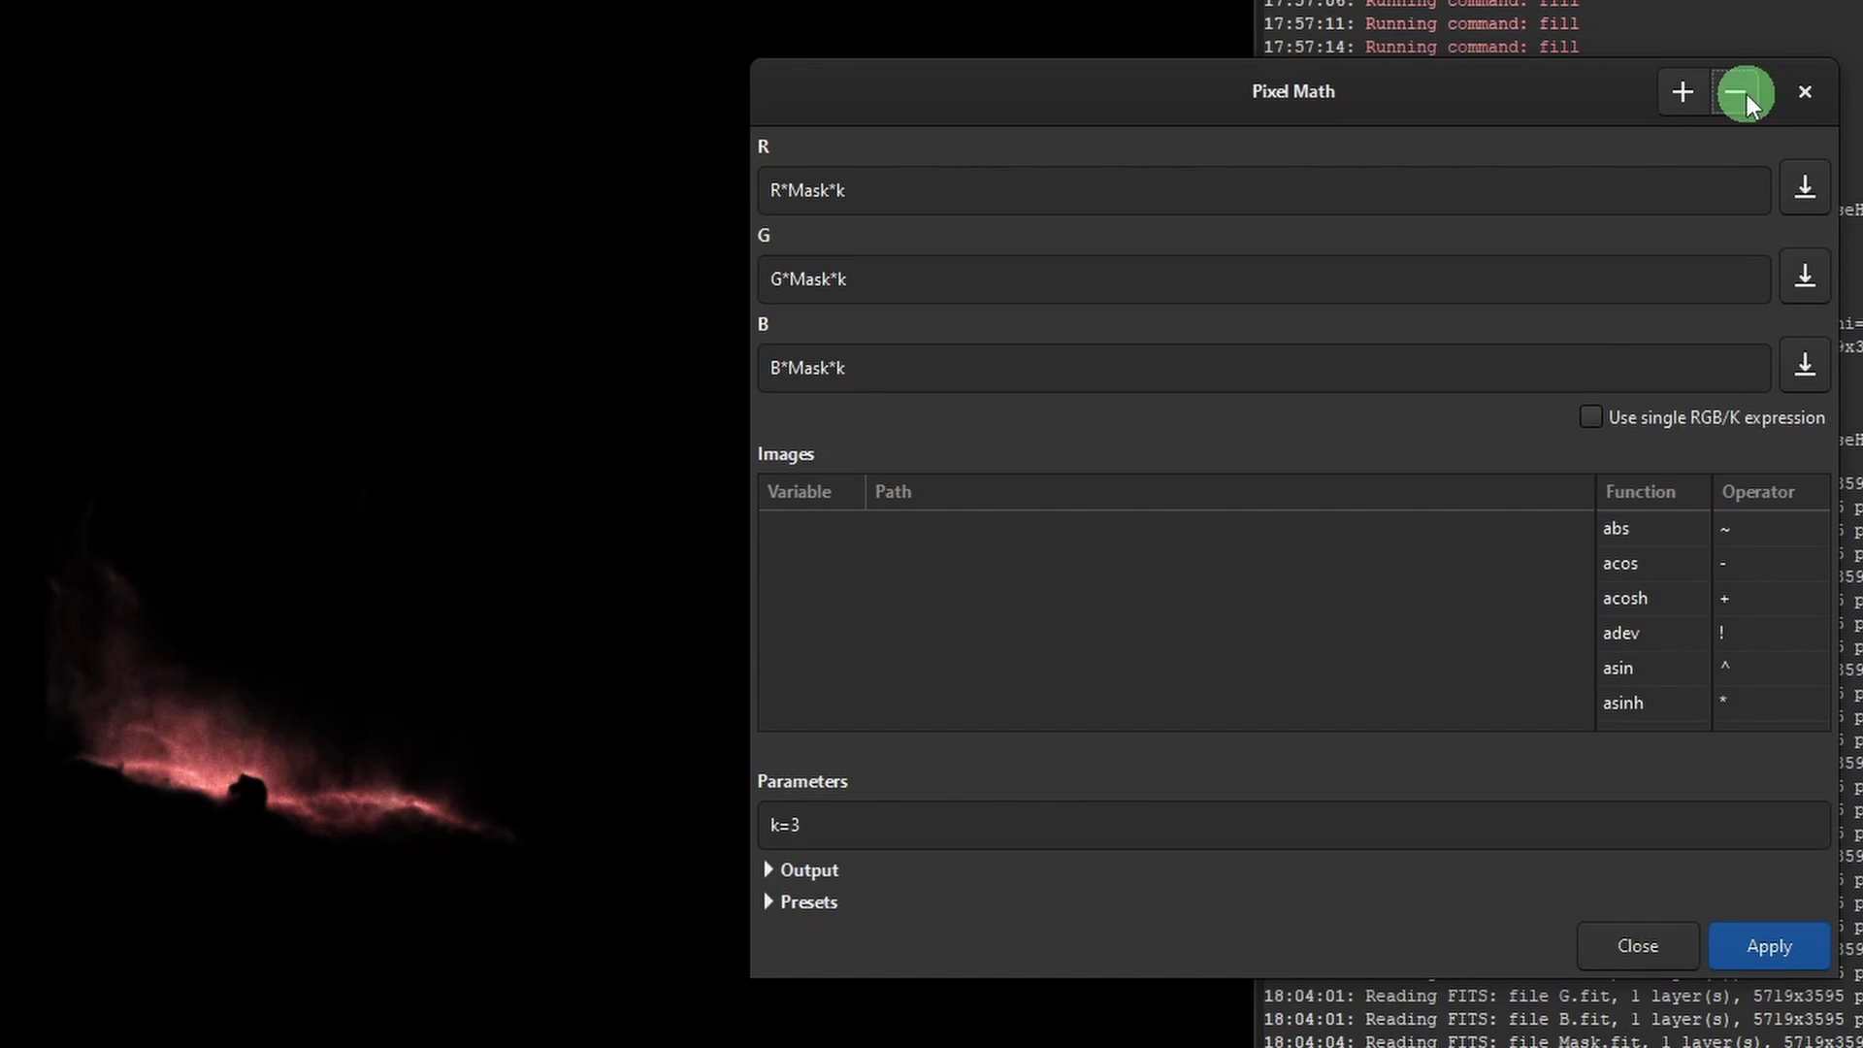
Enable the single RGB/K expression option and set the parameter to k=0.5.
click(1663, 419)
click(900, 820)
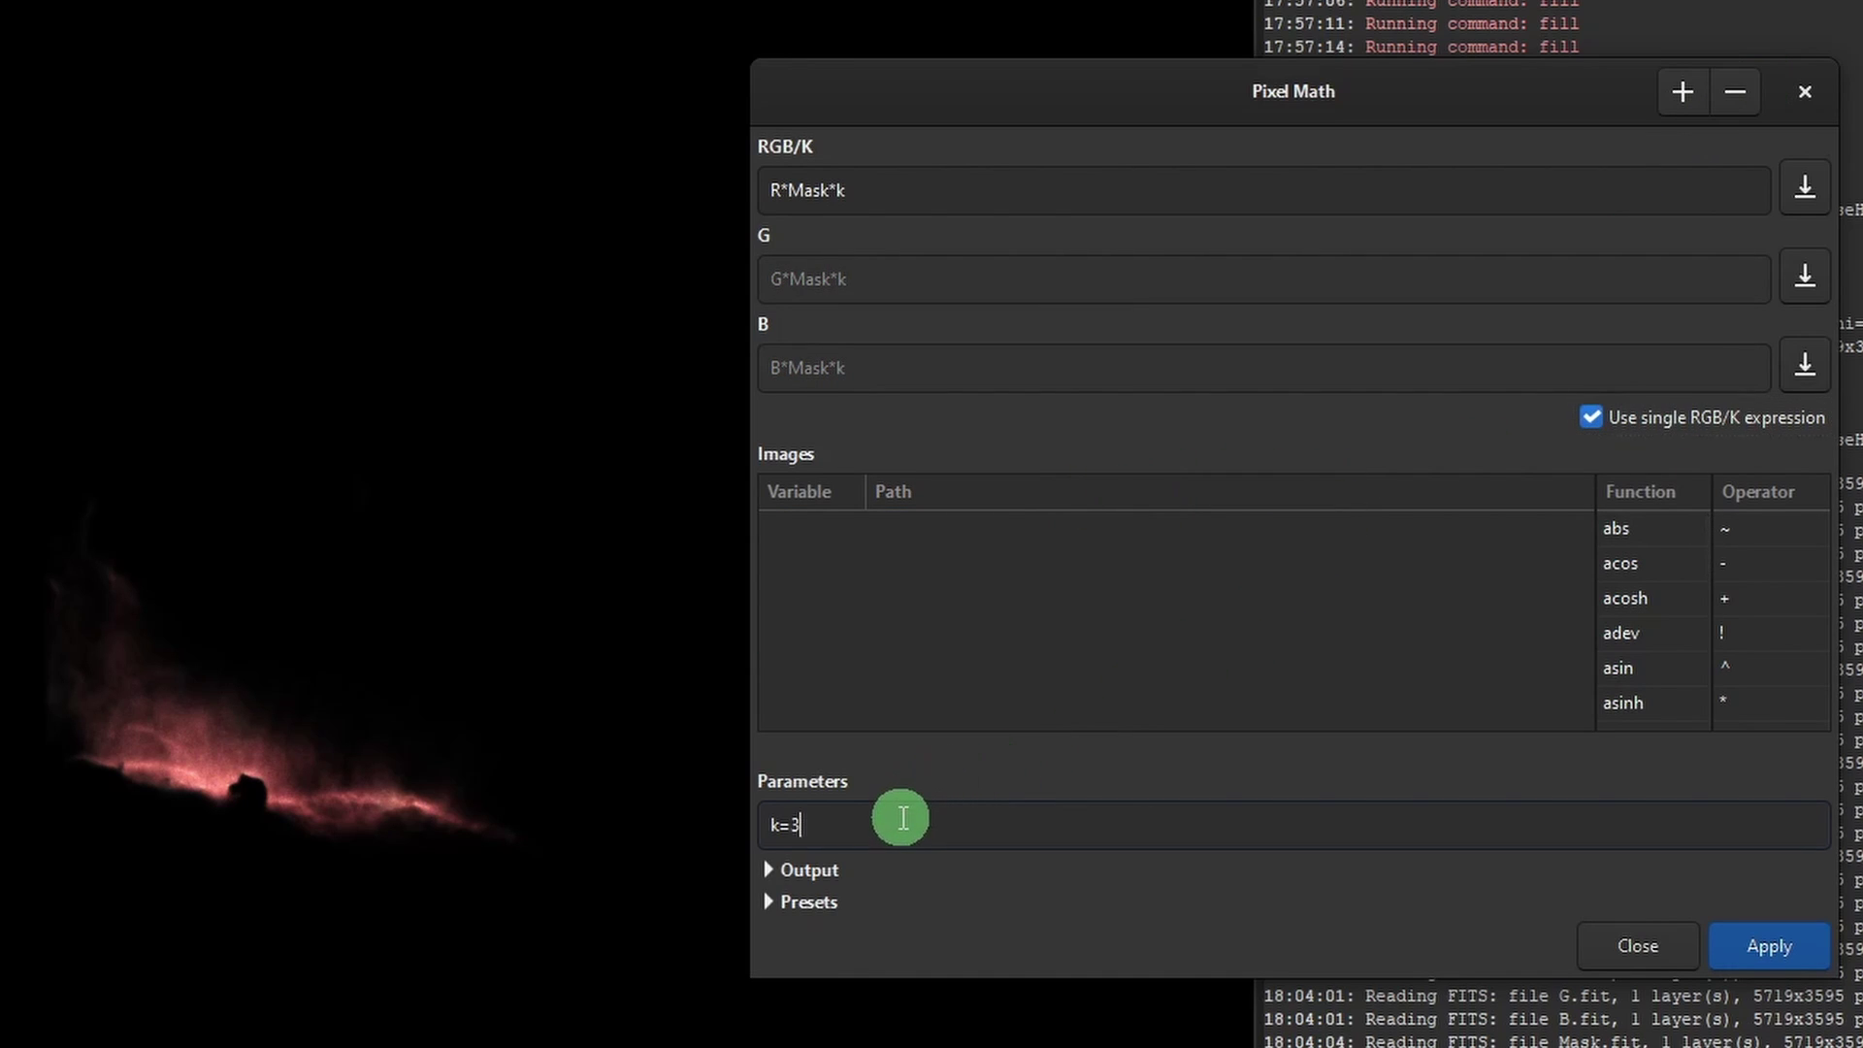
key(BackSpace)
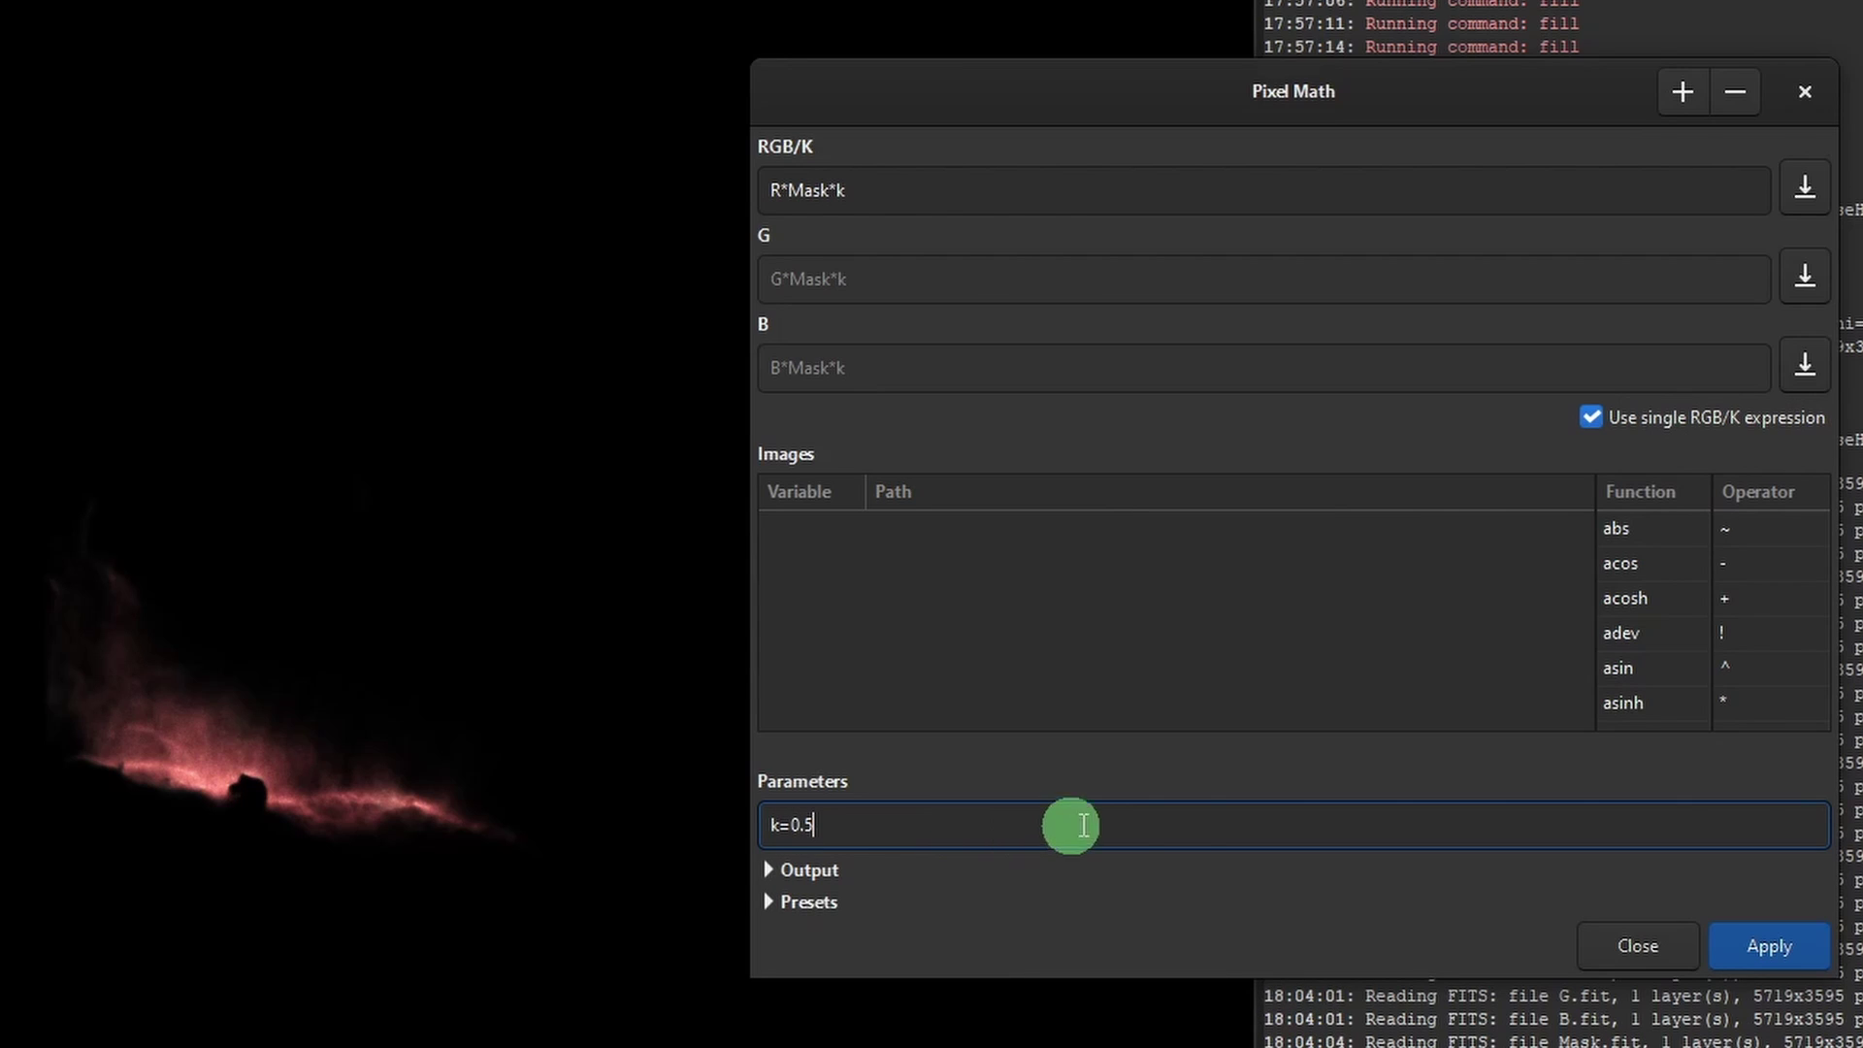
click(885, 202)
Add PM_Image.fit and starless_result_18010s_GraXpert.fit as Pixel Math images, naming the PM_Image.fit variable PM.
click(1688, 91)
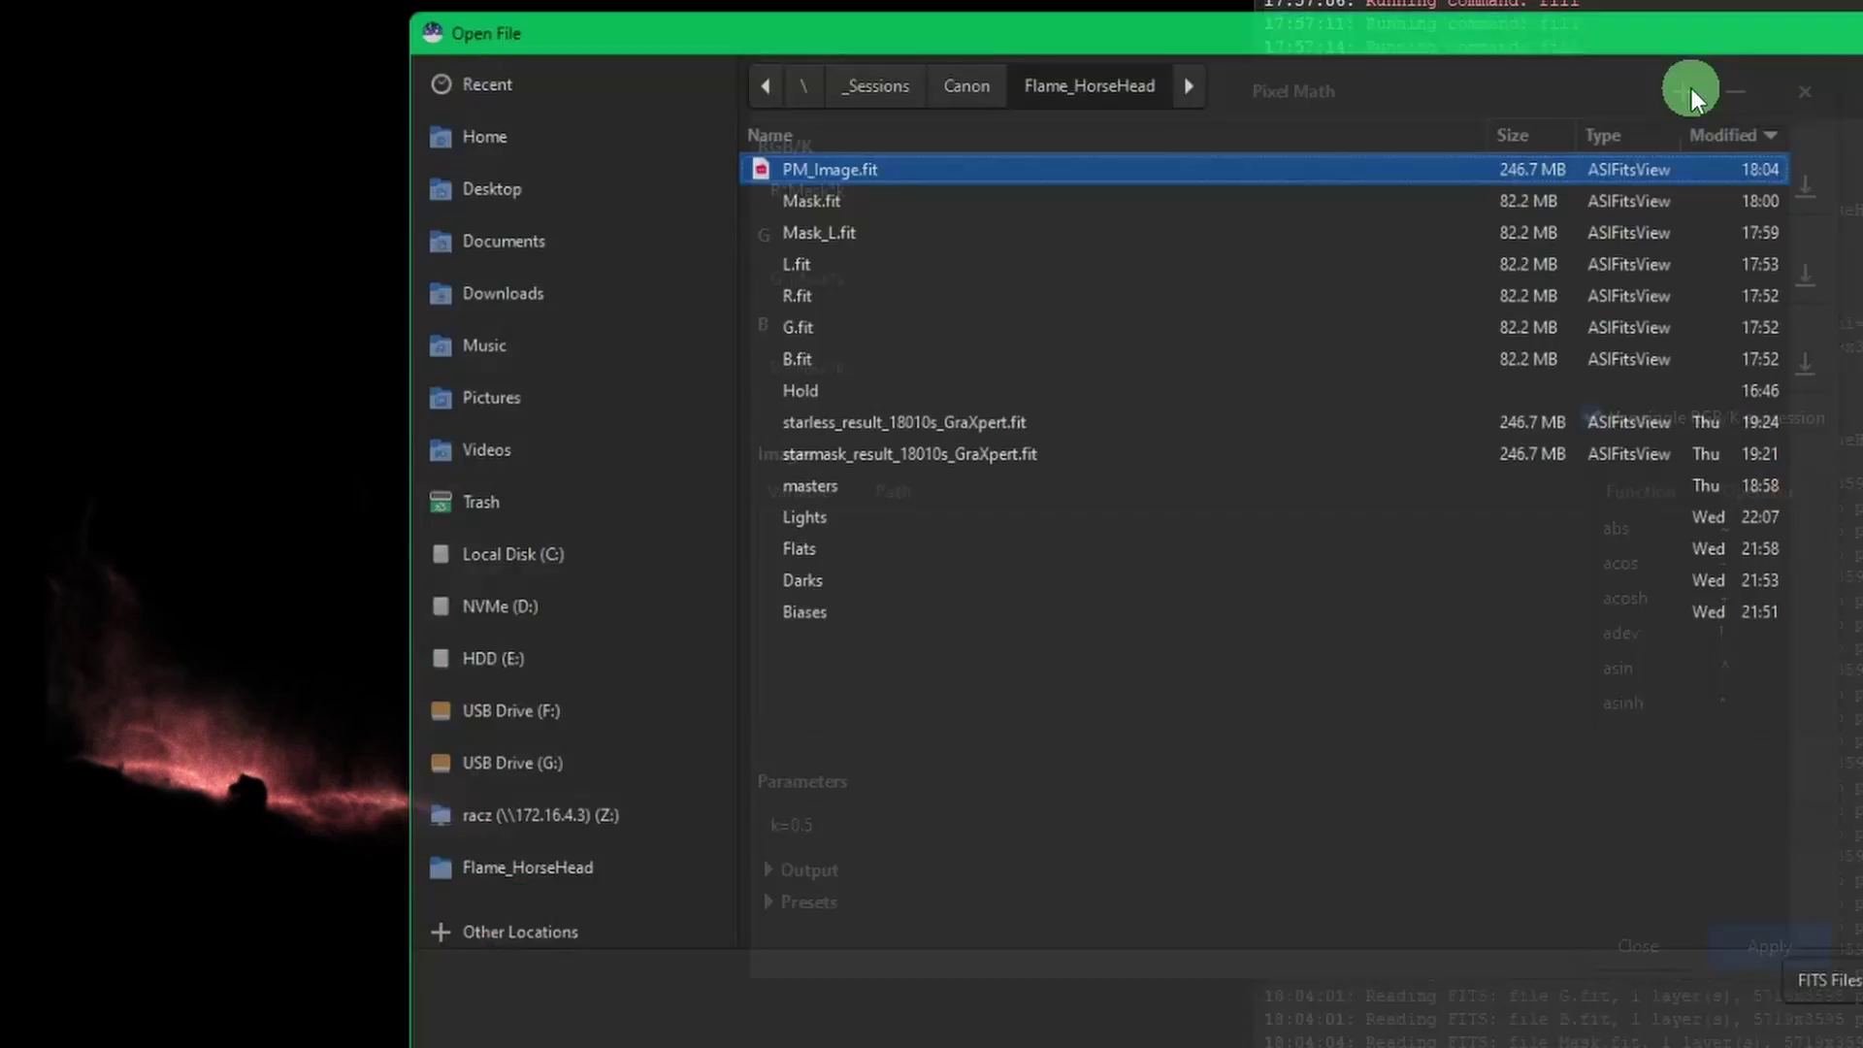
click(899, 150)
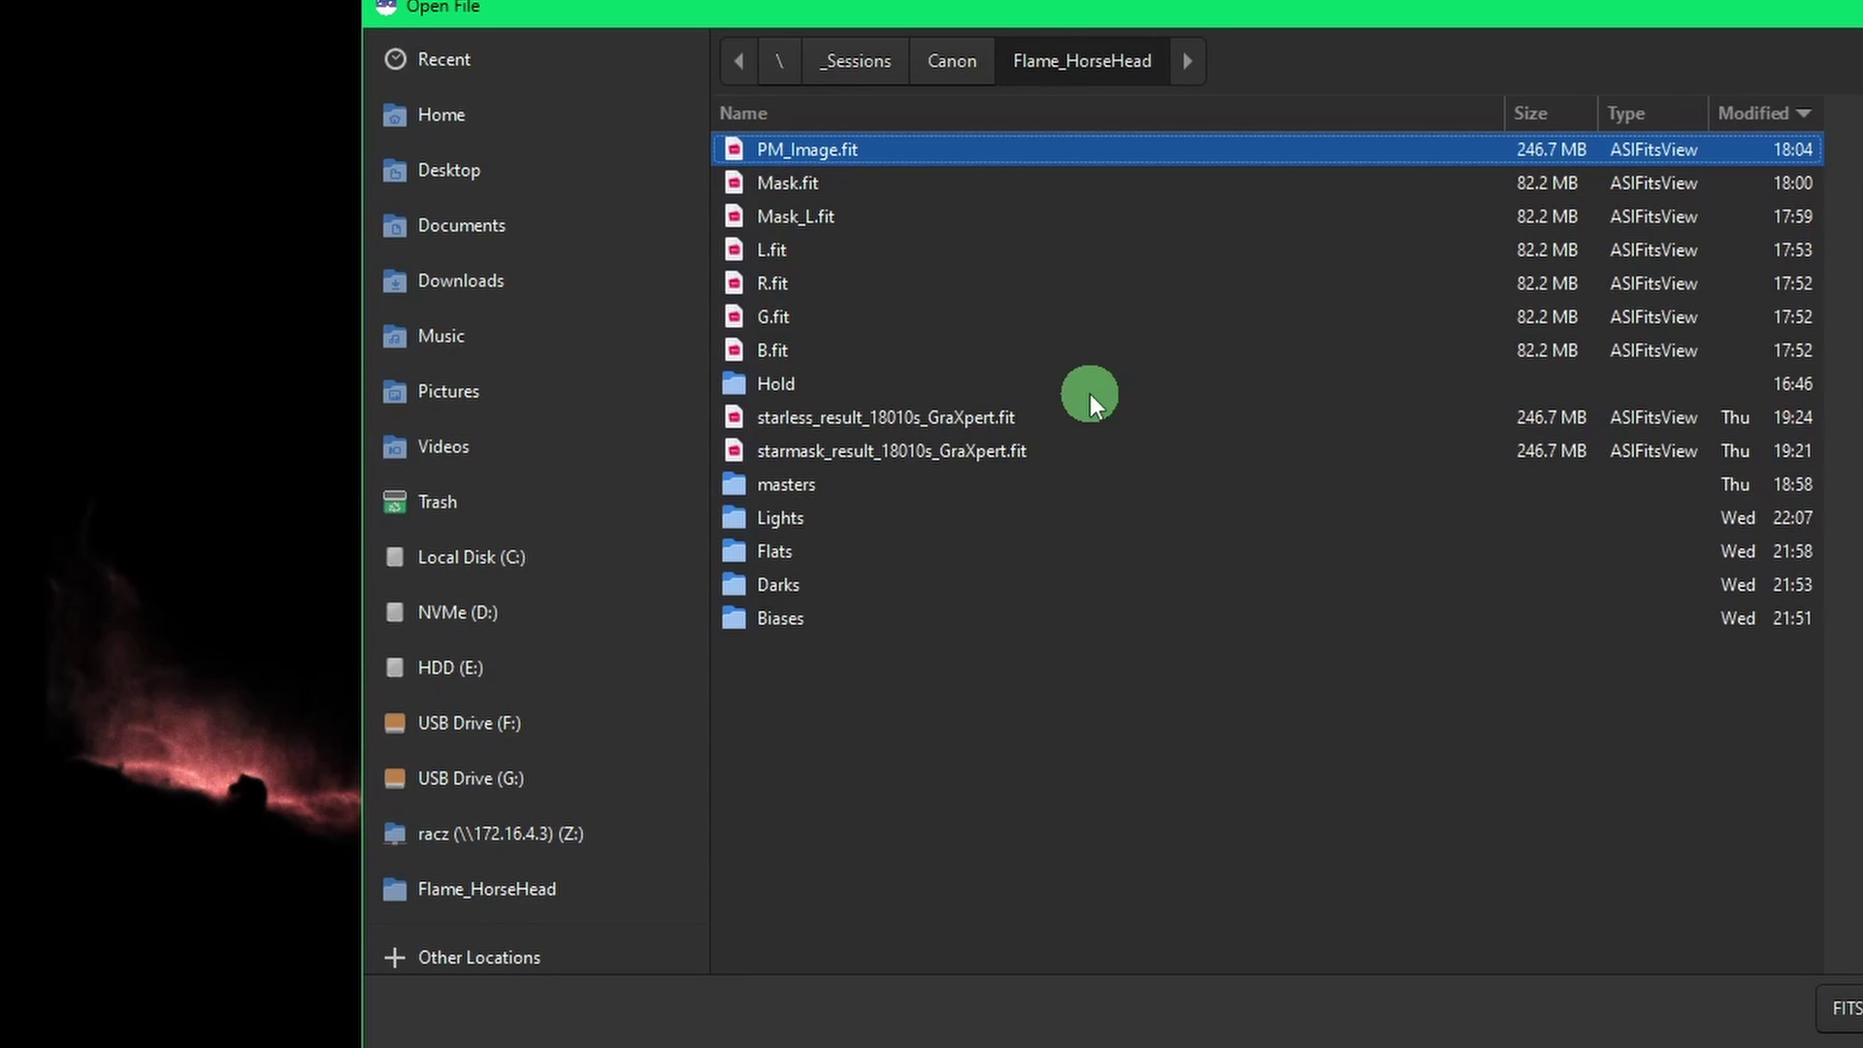
ctrl+click(1385, 418)
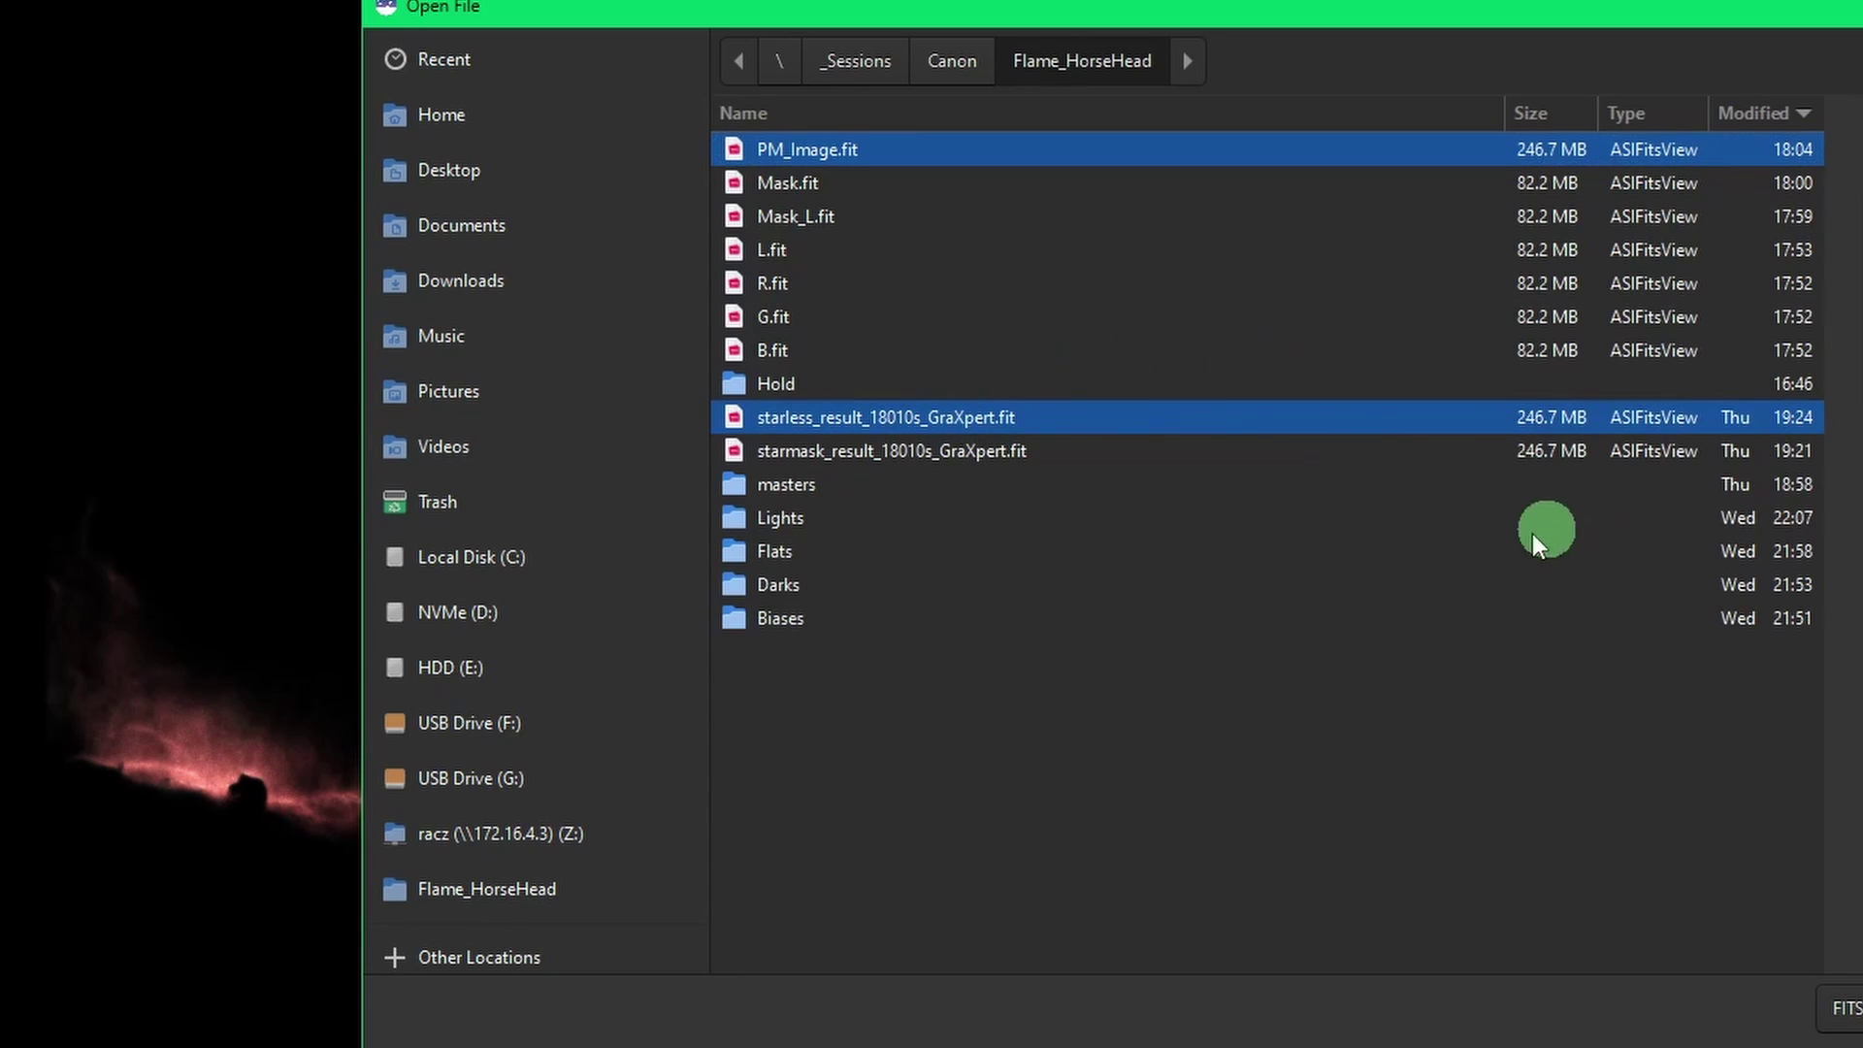
key(Return)
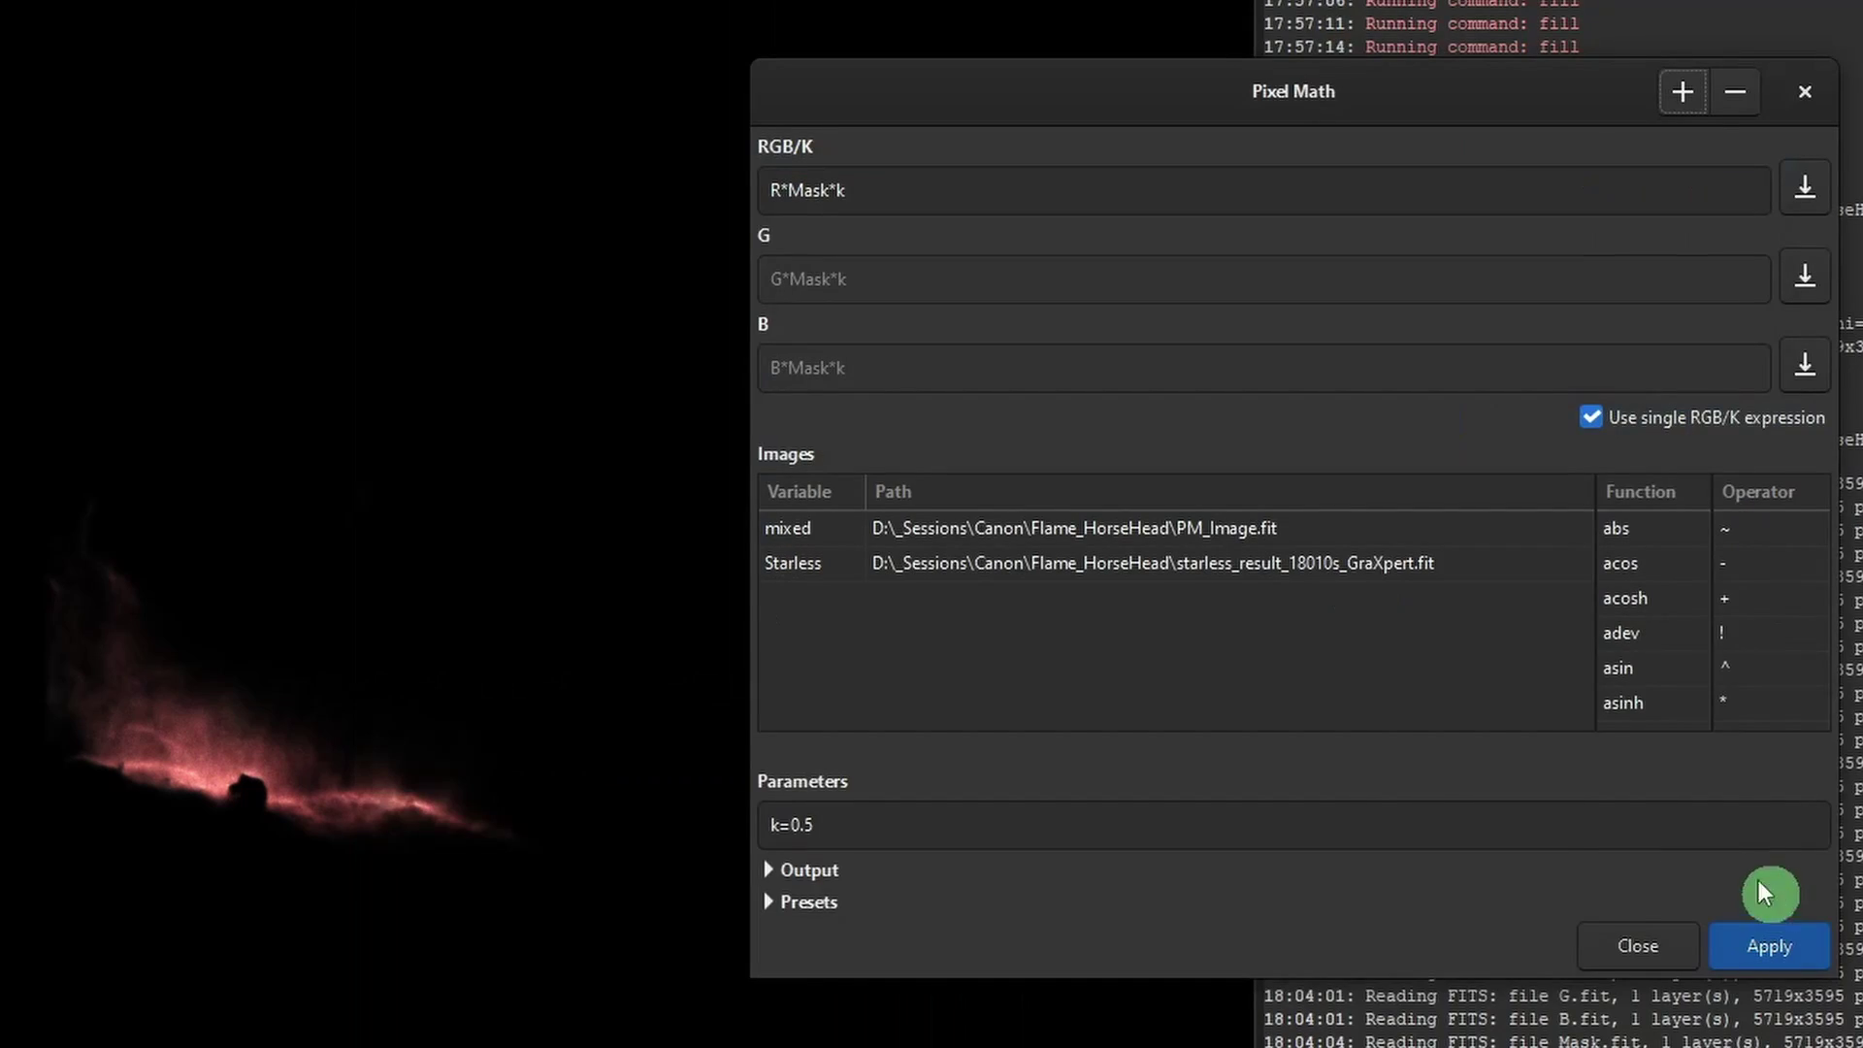
double_click(781, 529)
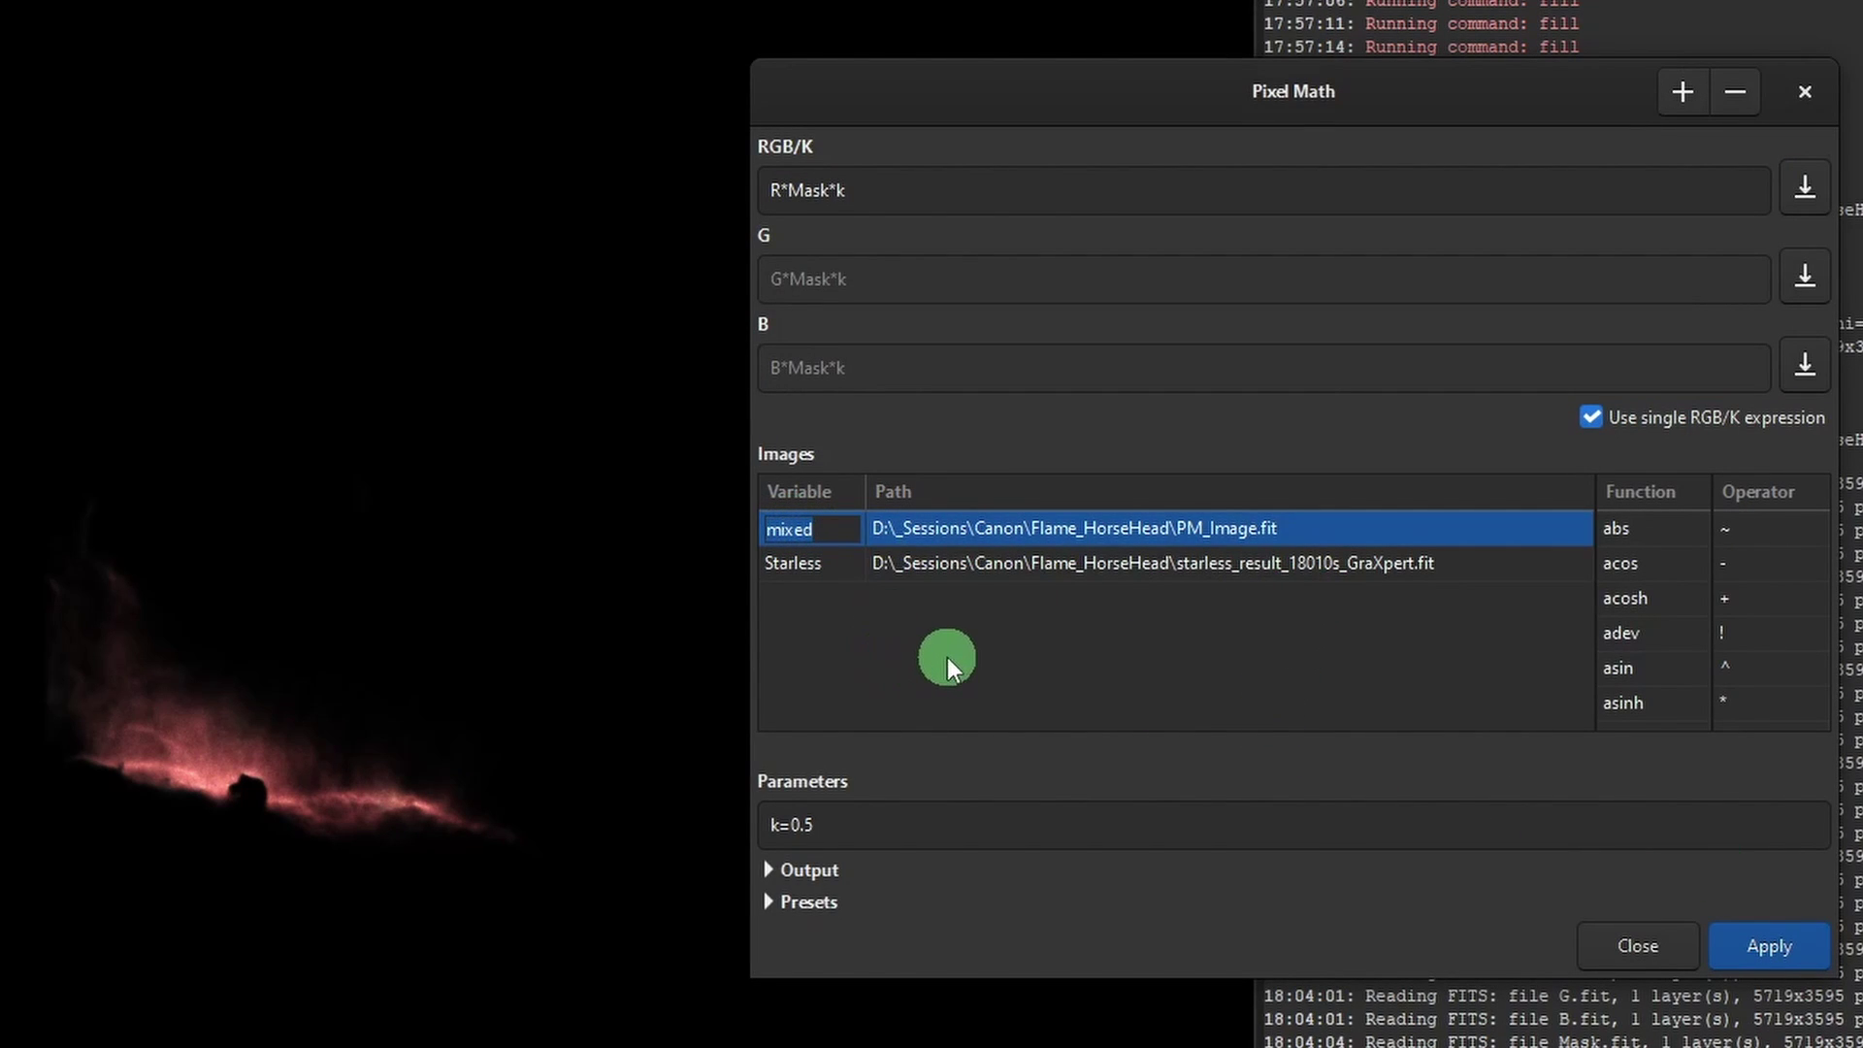
text(PM)
click(789, 562)
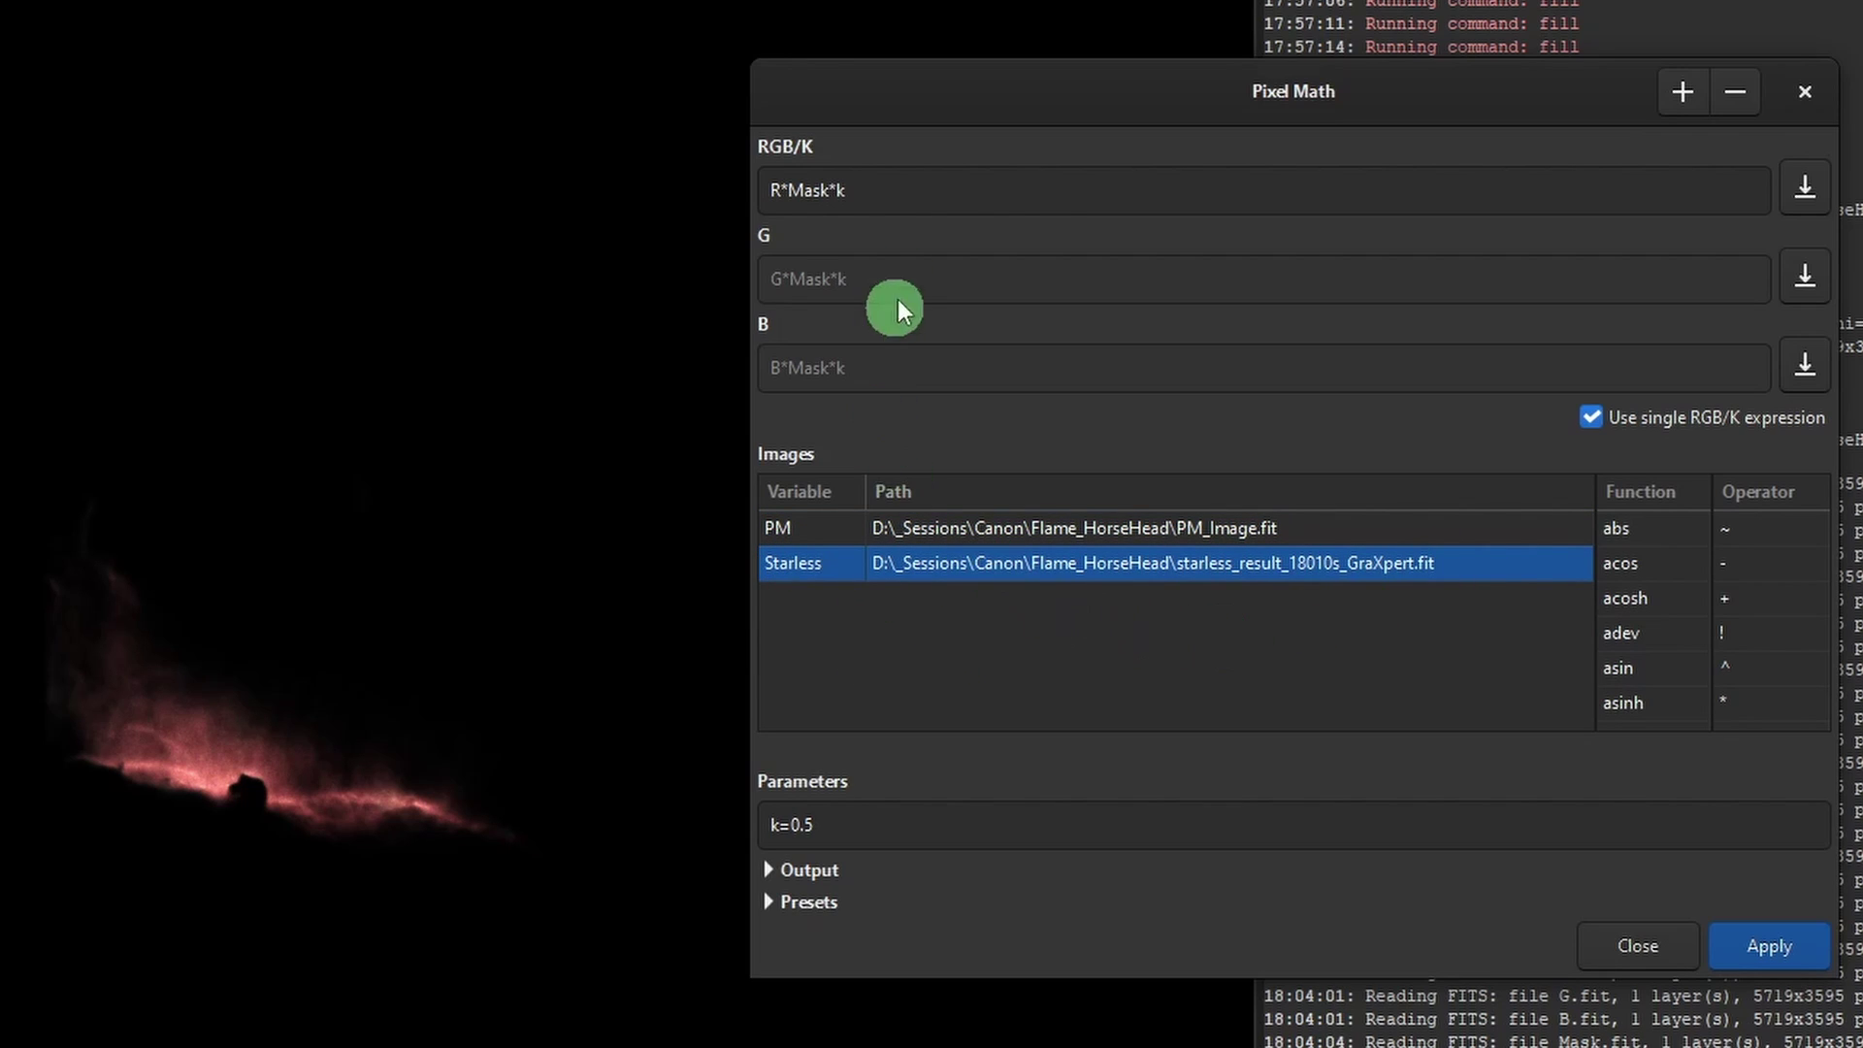
Replace the RGB/K expression with Starless+k*PM and apply it.
drag(898, 191, 744, 206)
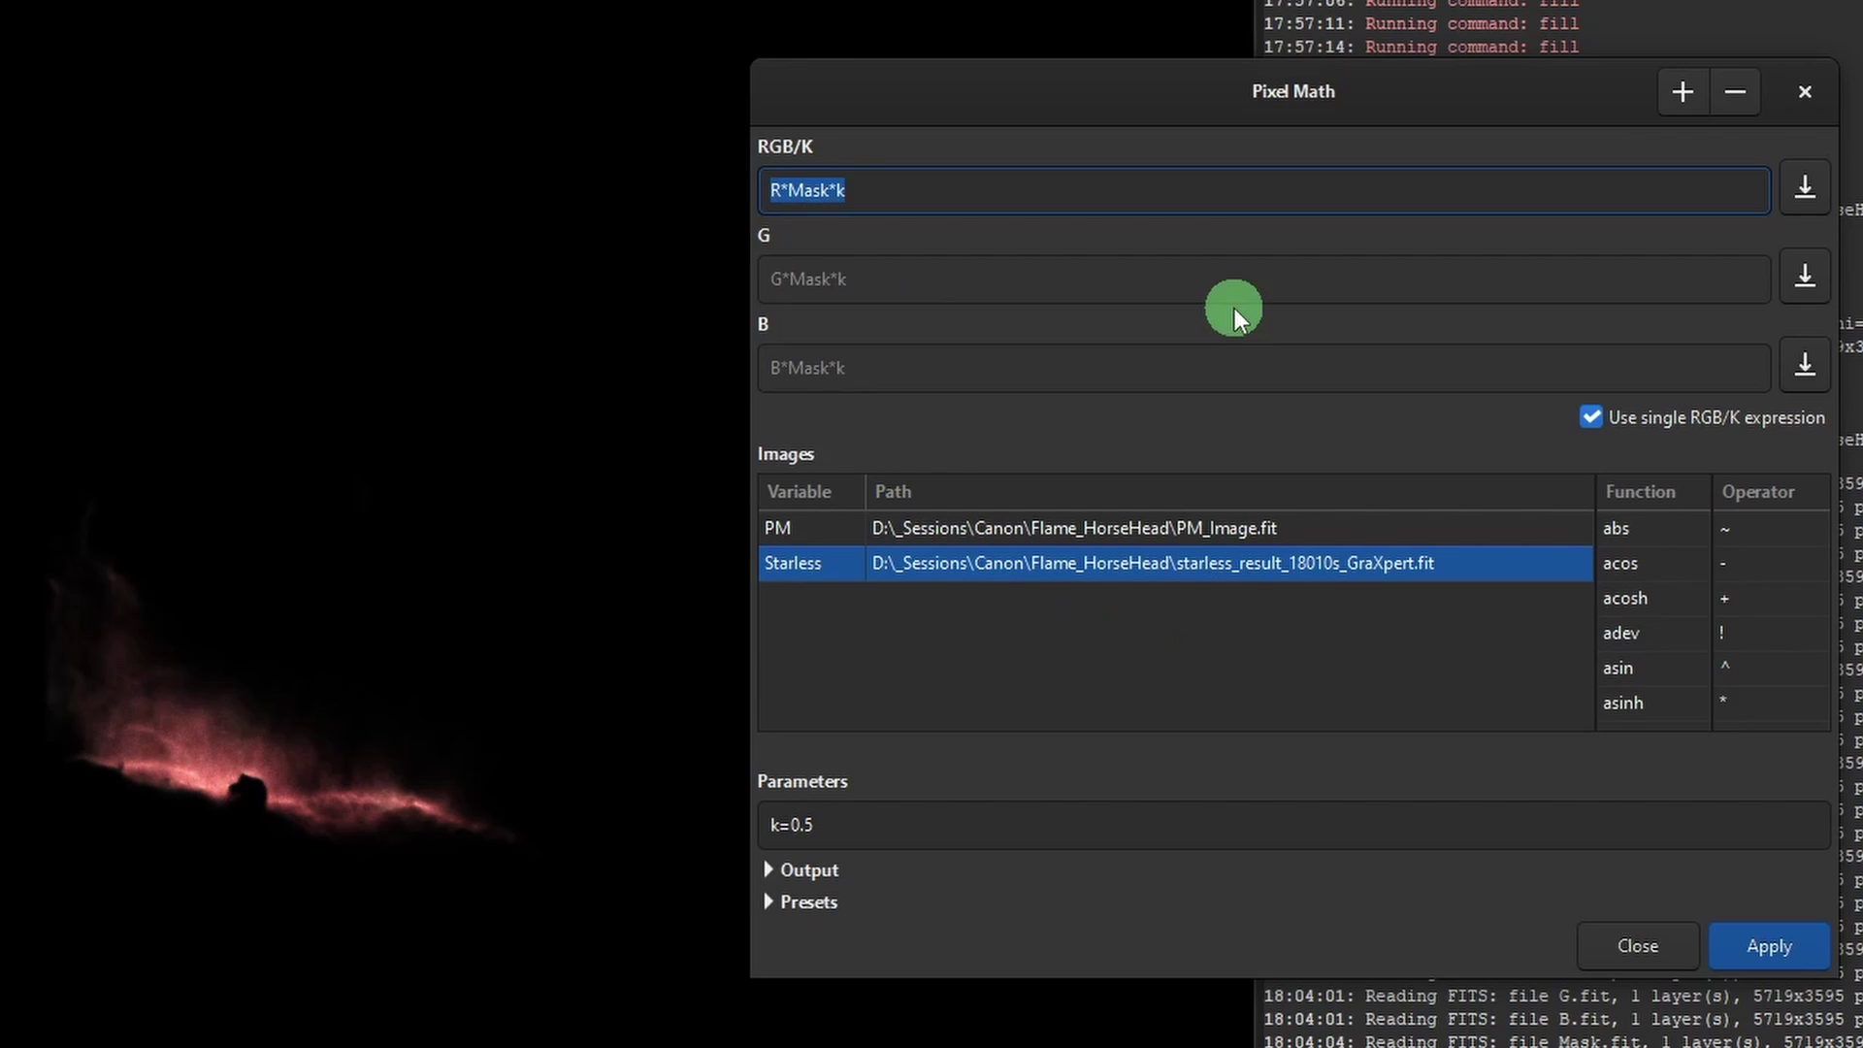
key(BackSpace)
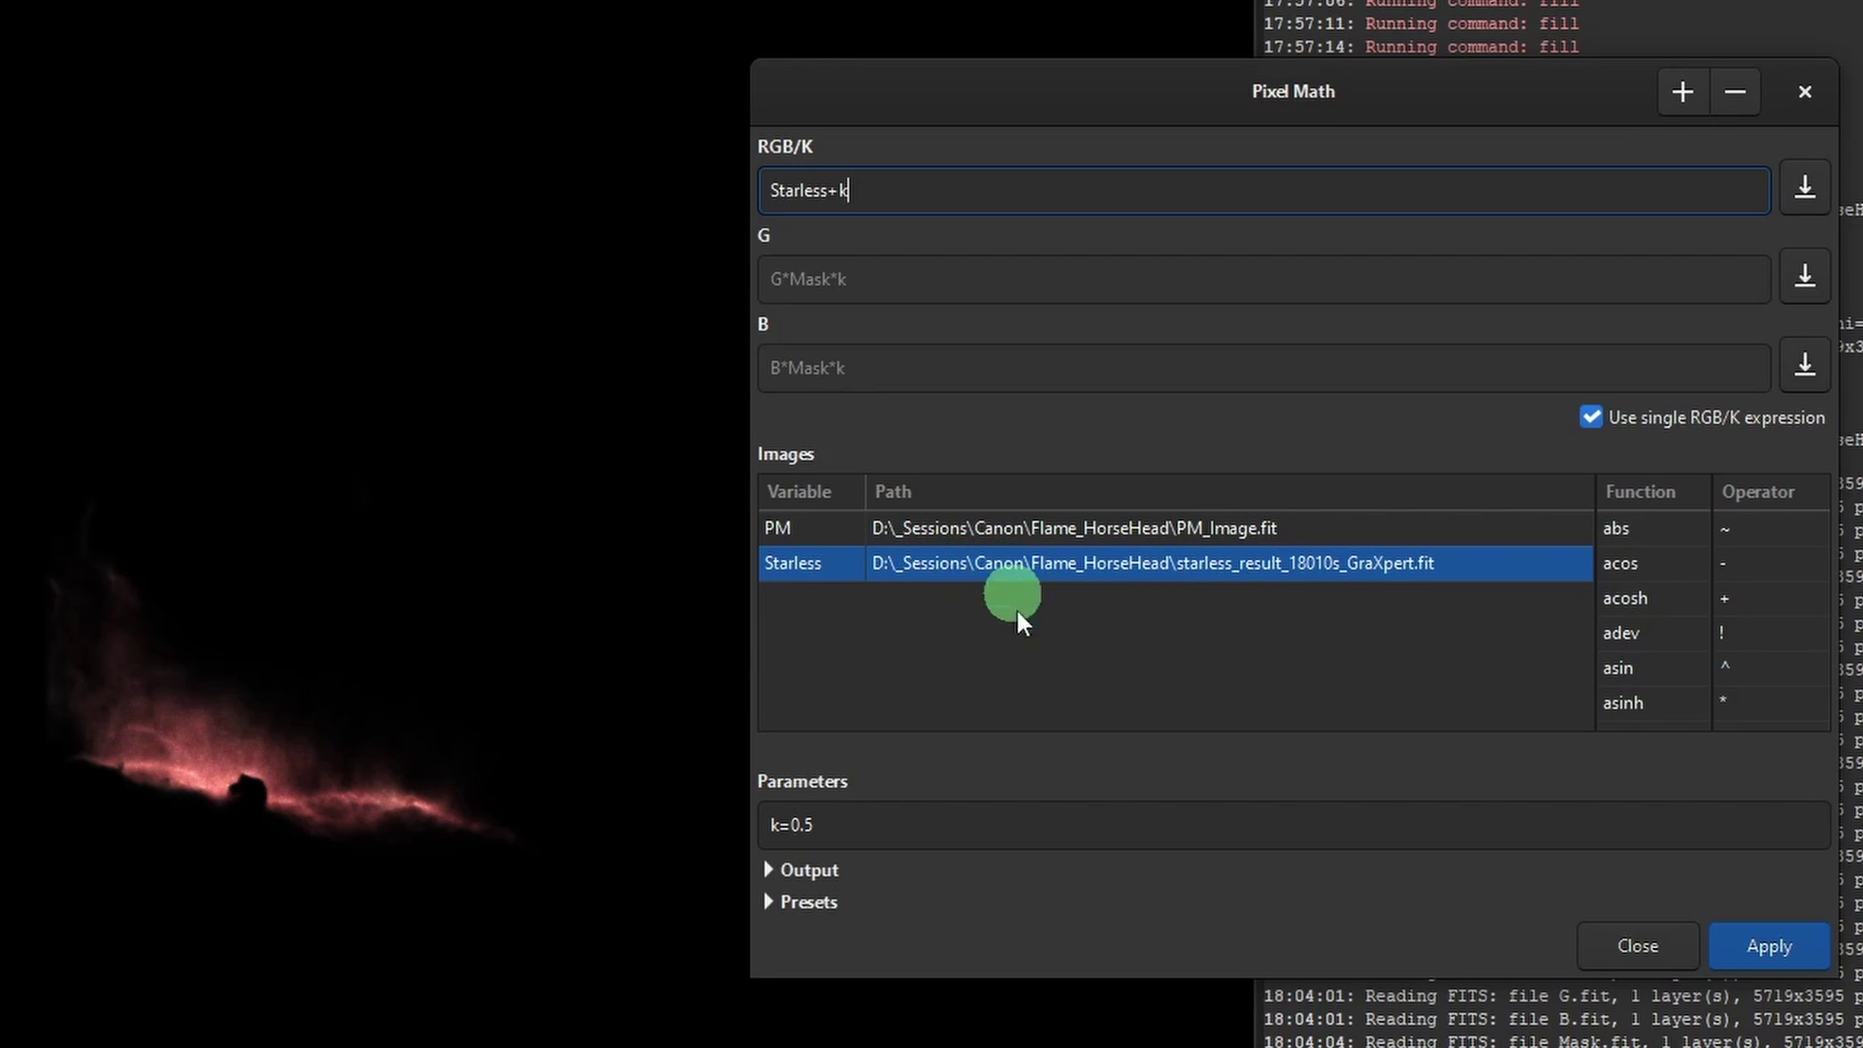
click(887, 842)
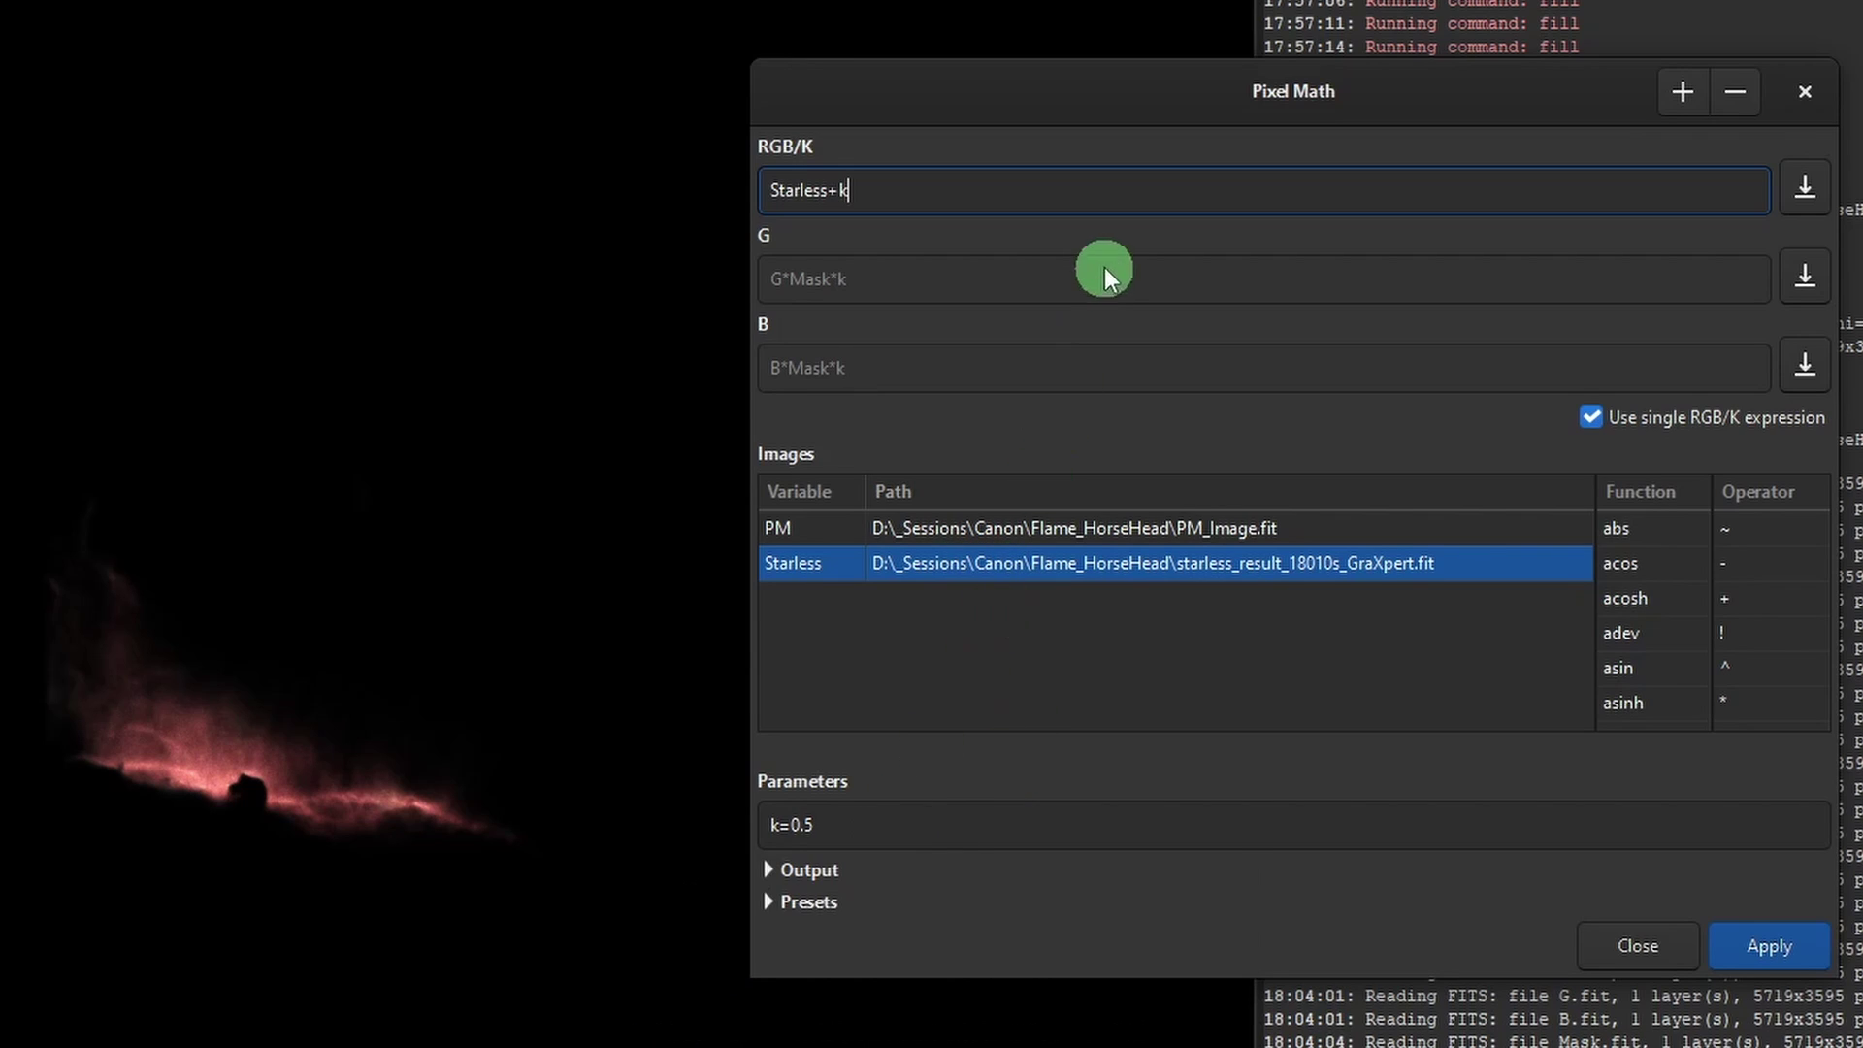
text(*)
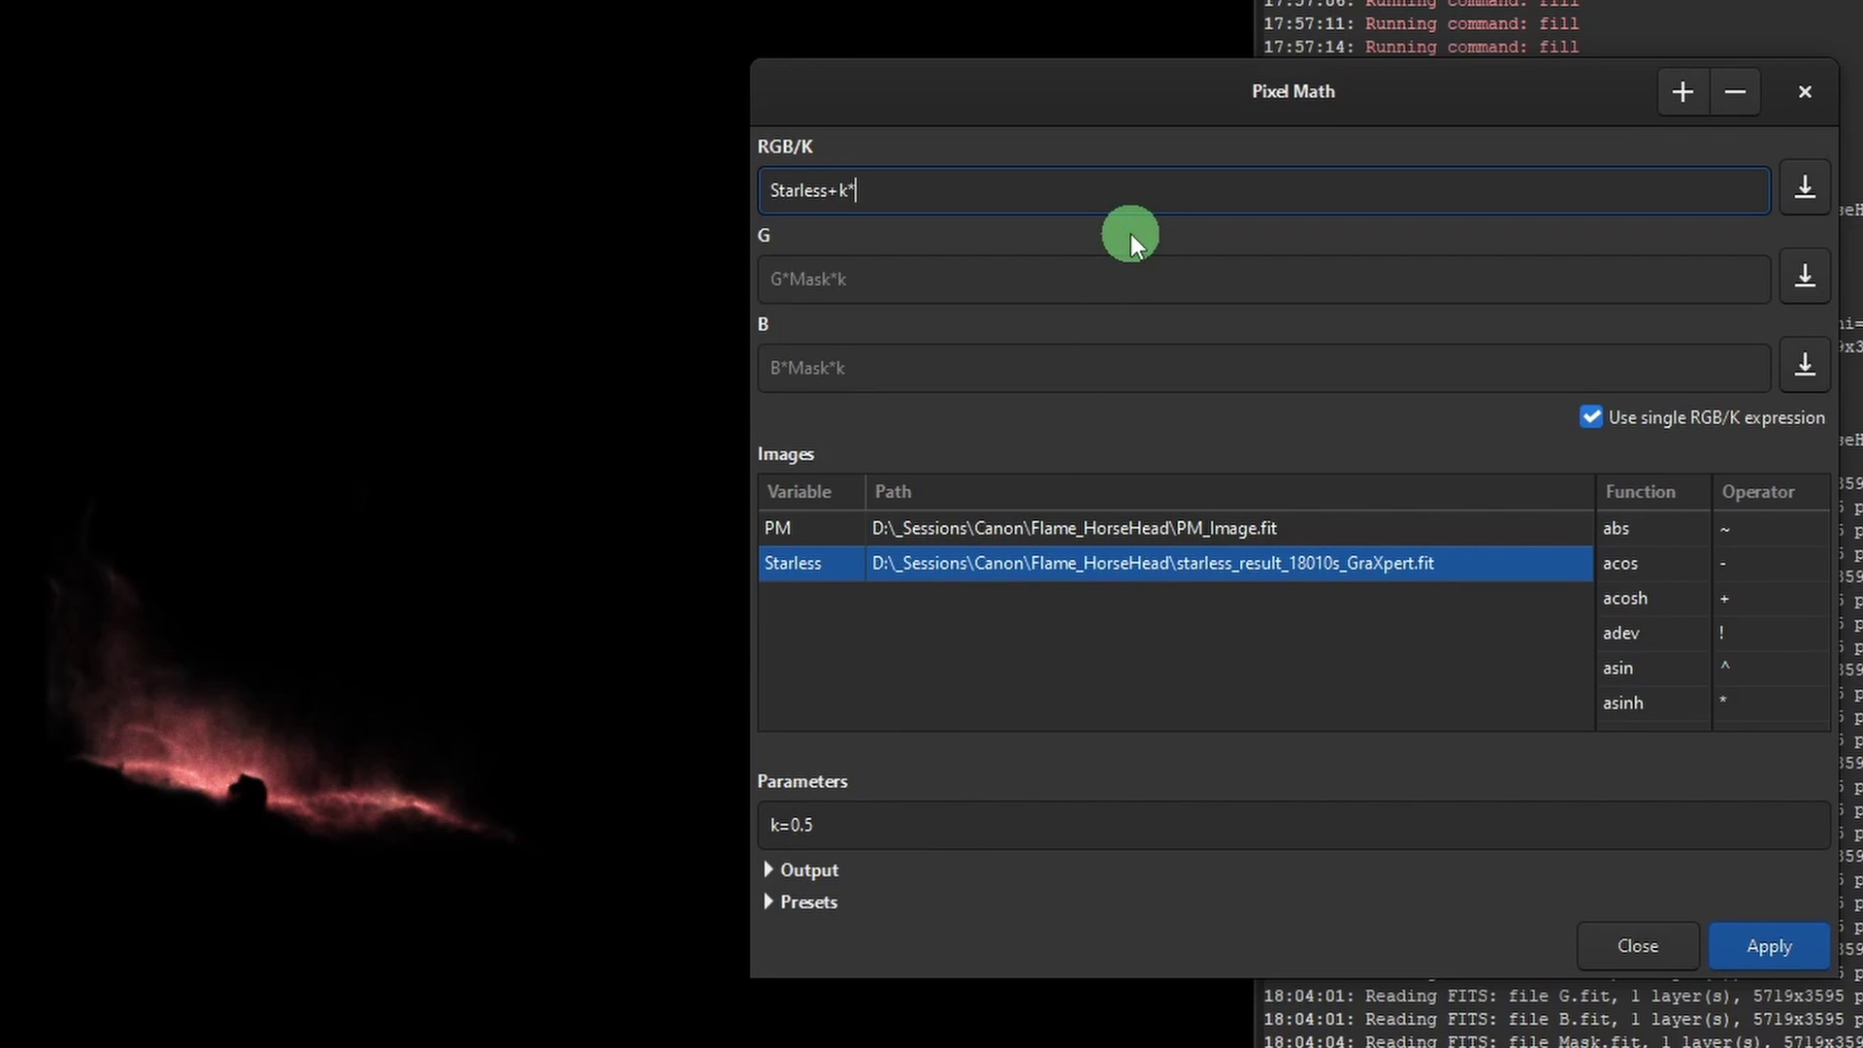
double_click(1061, 527)
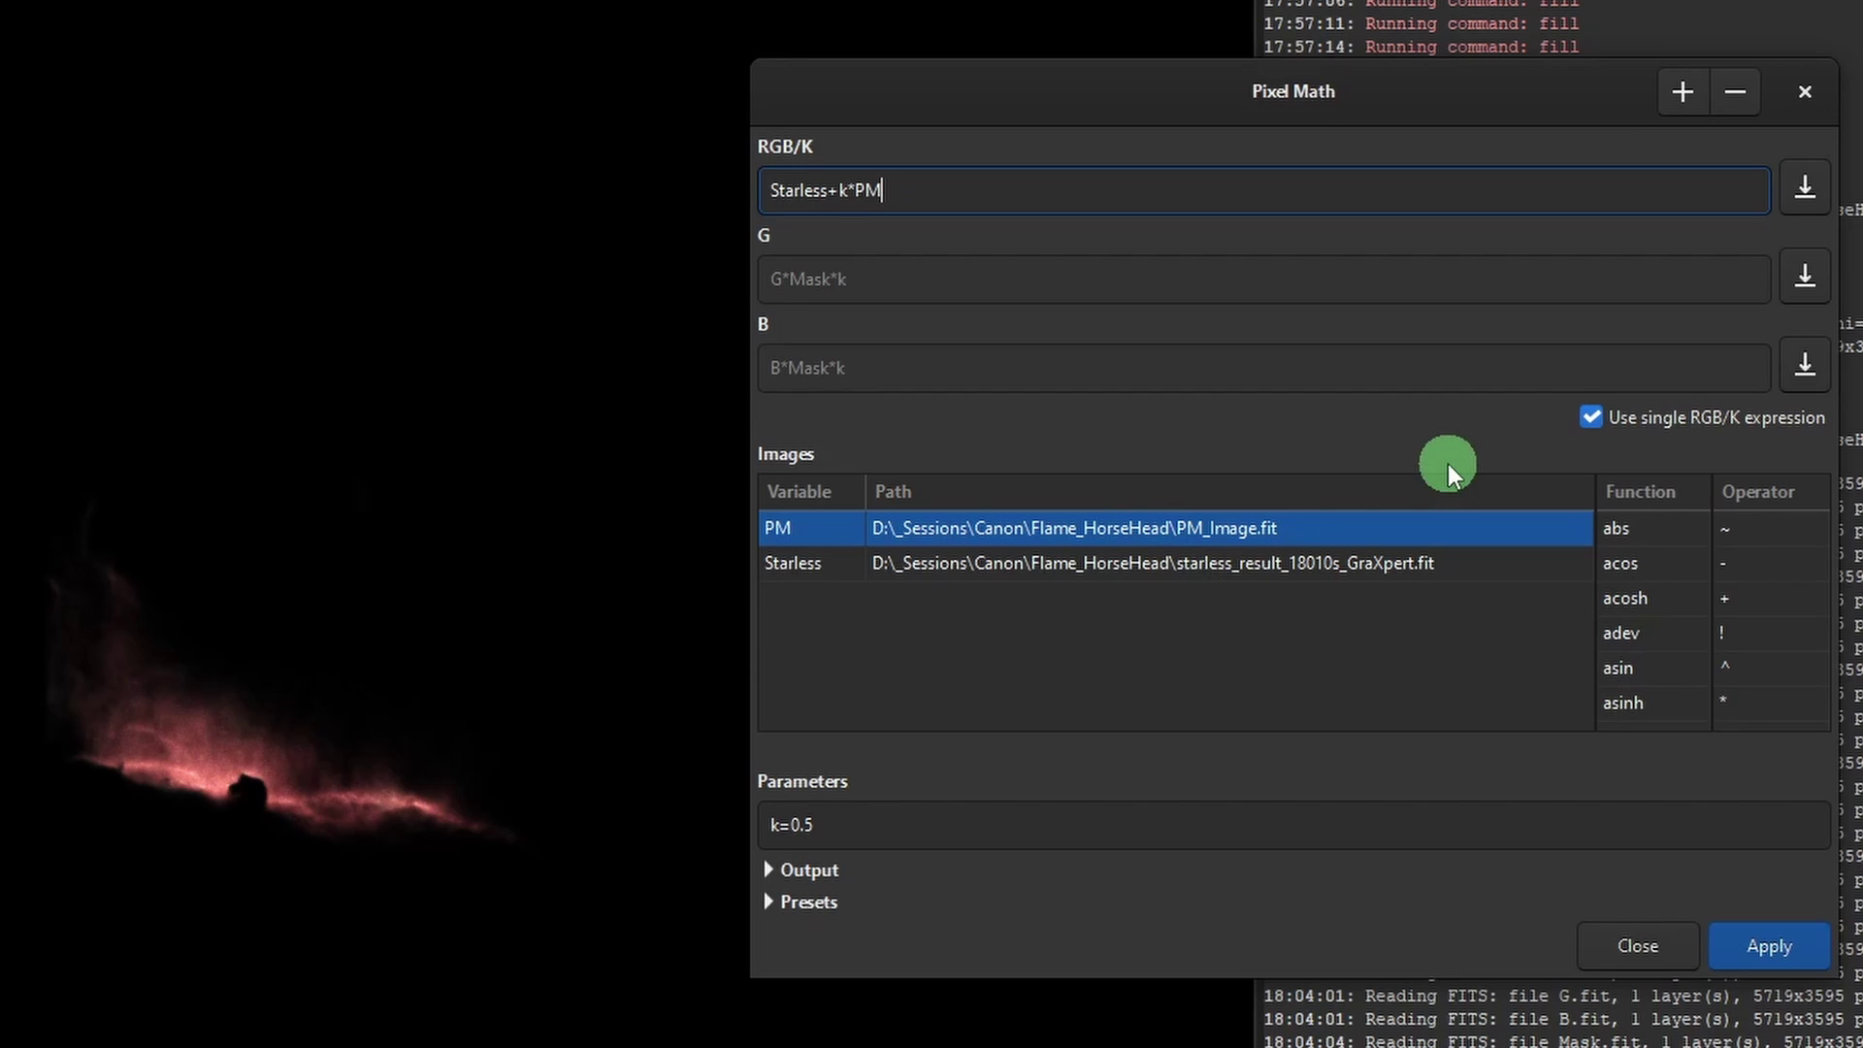
click(1766, 939)
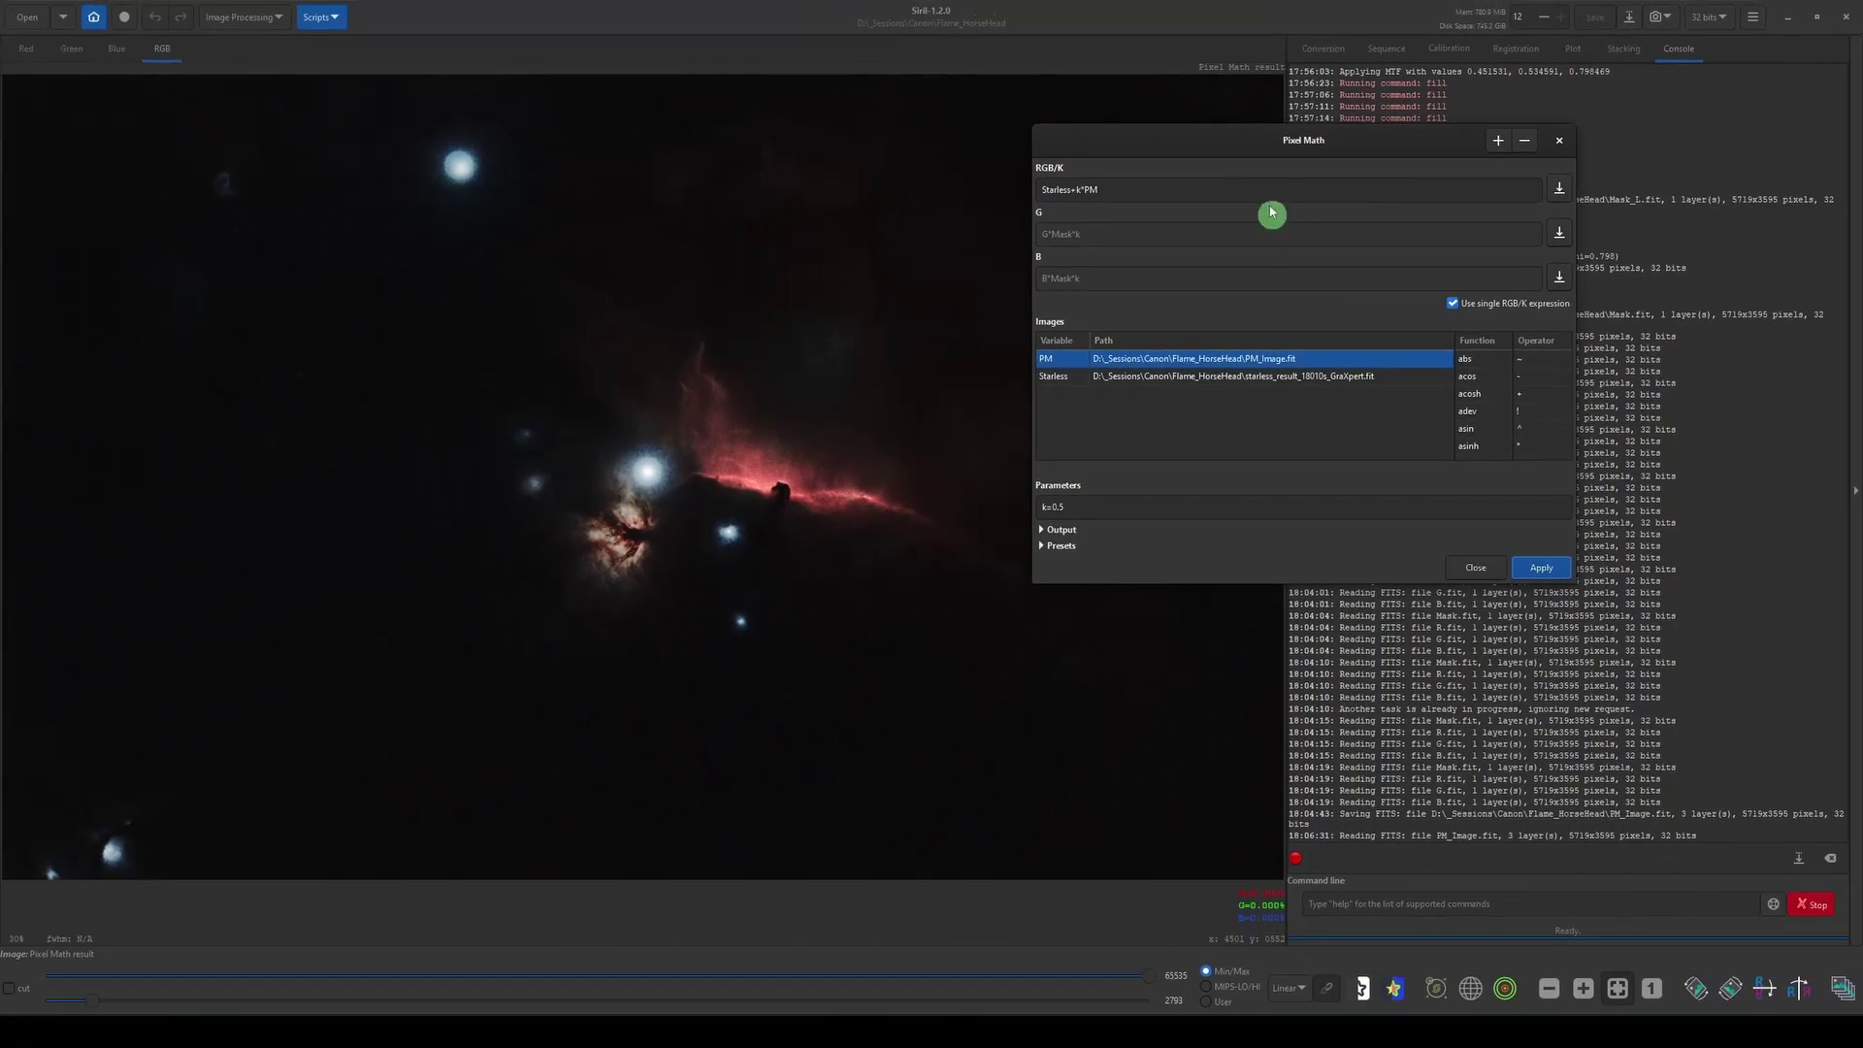
Move the Pixel Math dialog aside and try applying the Starless+k*PM blend with k=5.
drag(1210, 118, 1350, 105)
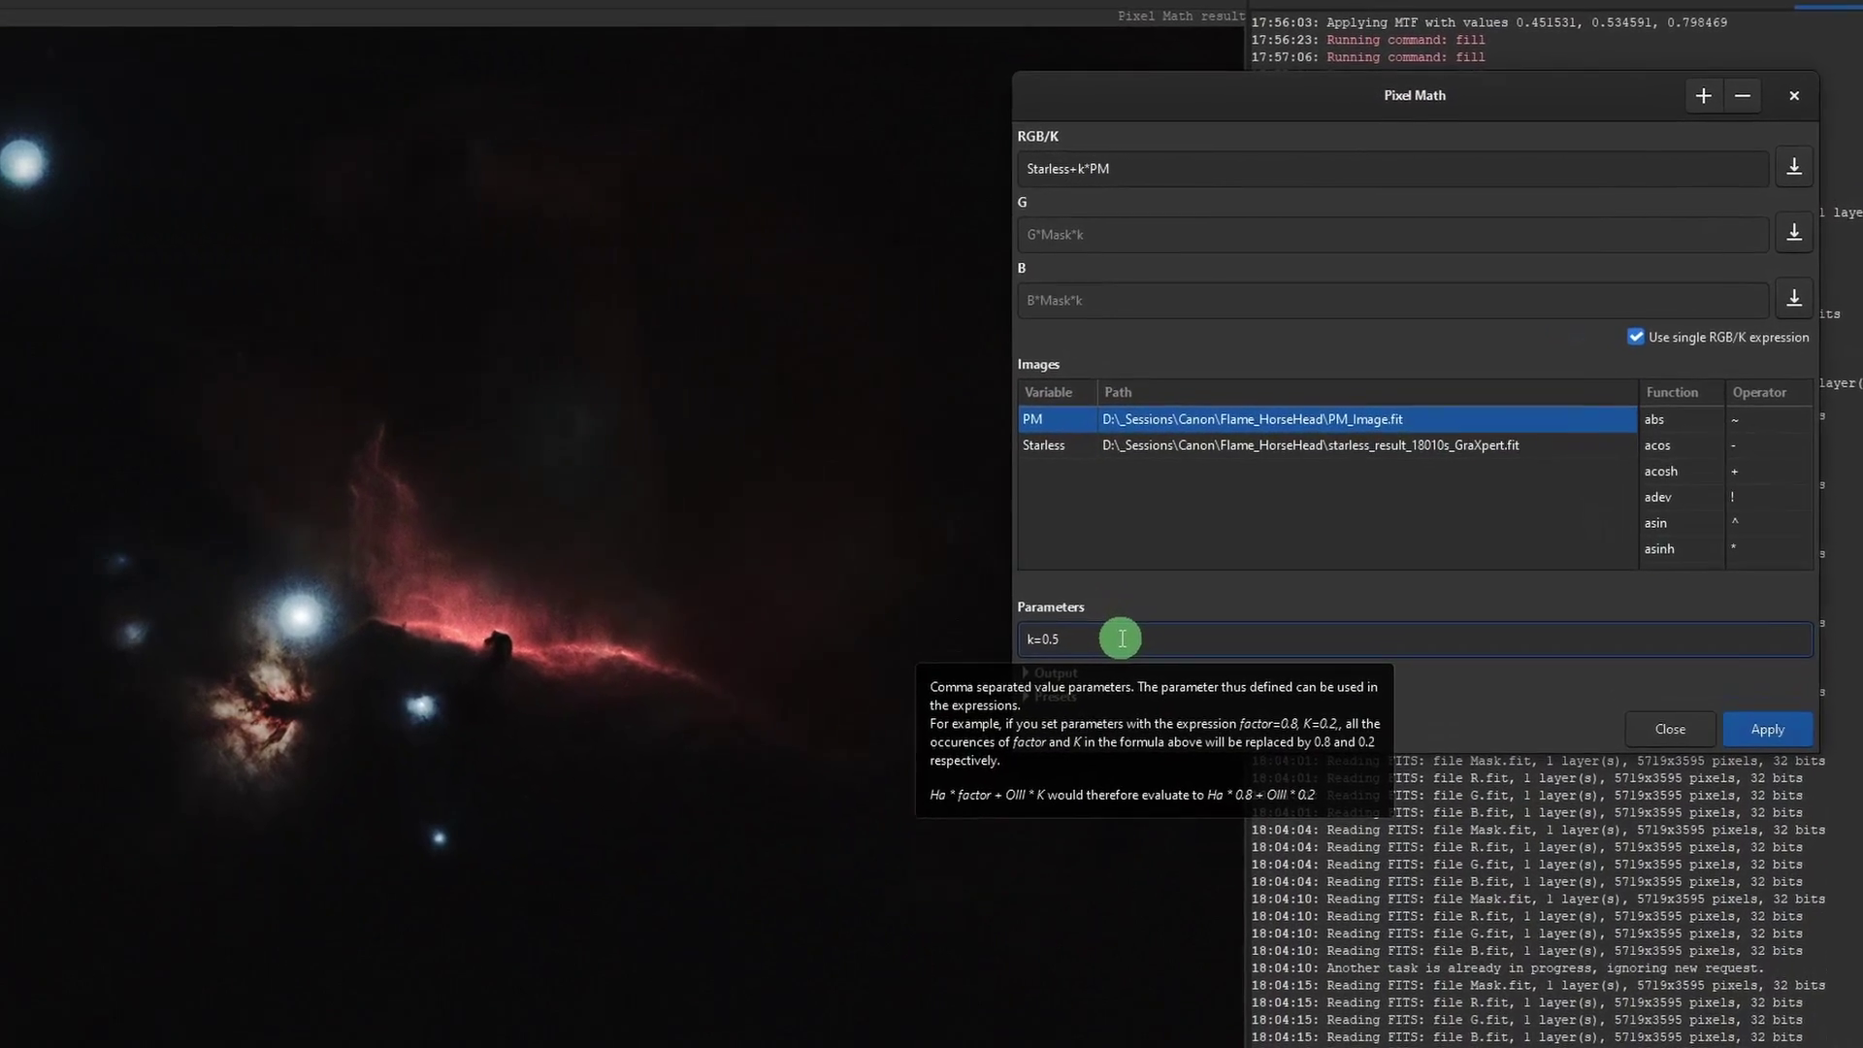
key(BackSpace)
key(BackSpace)
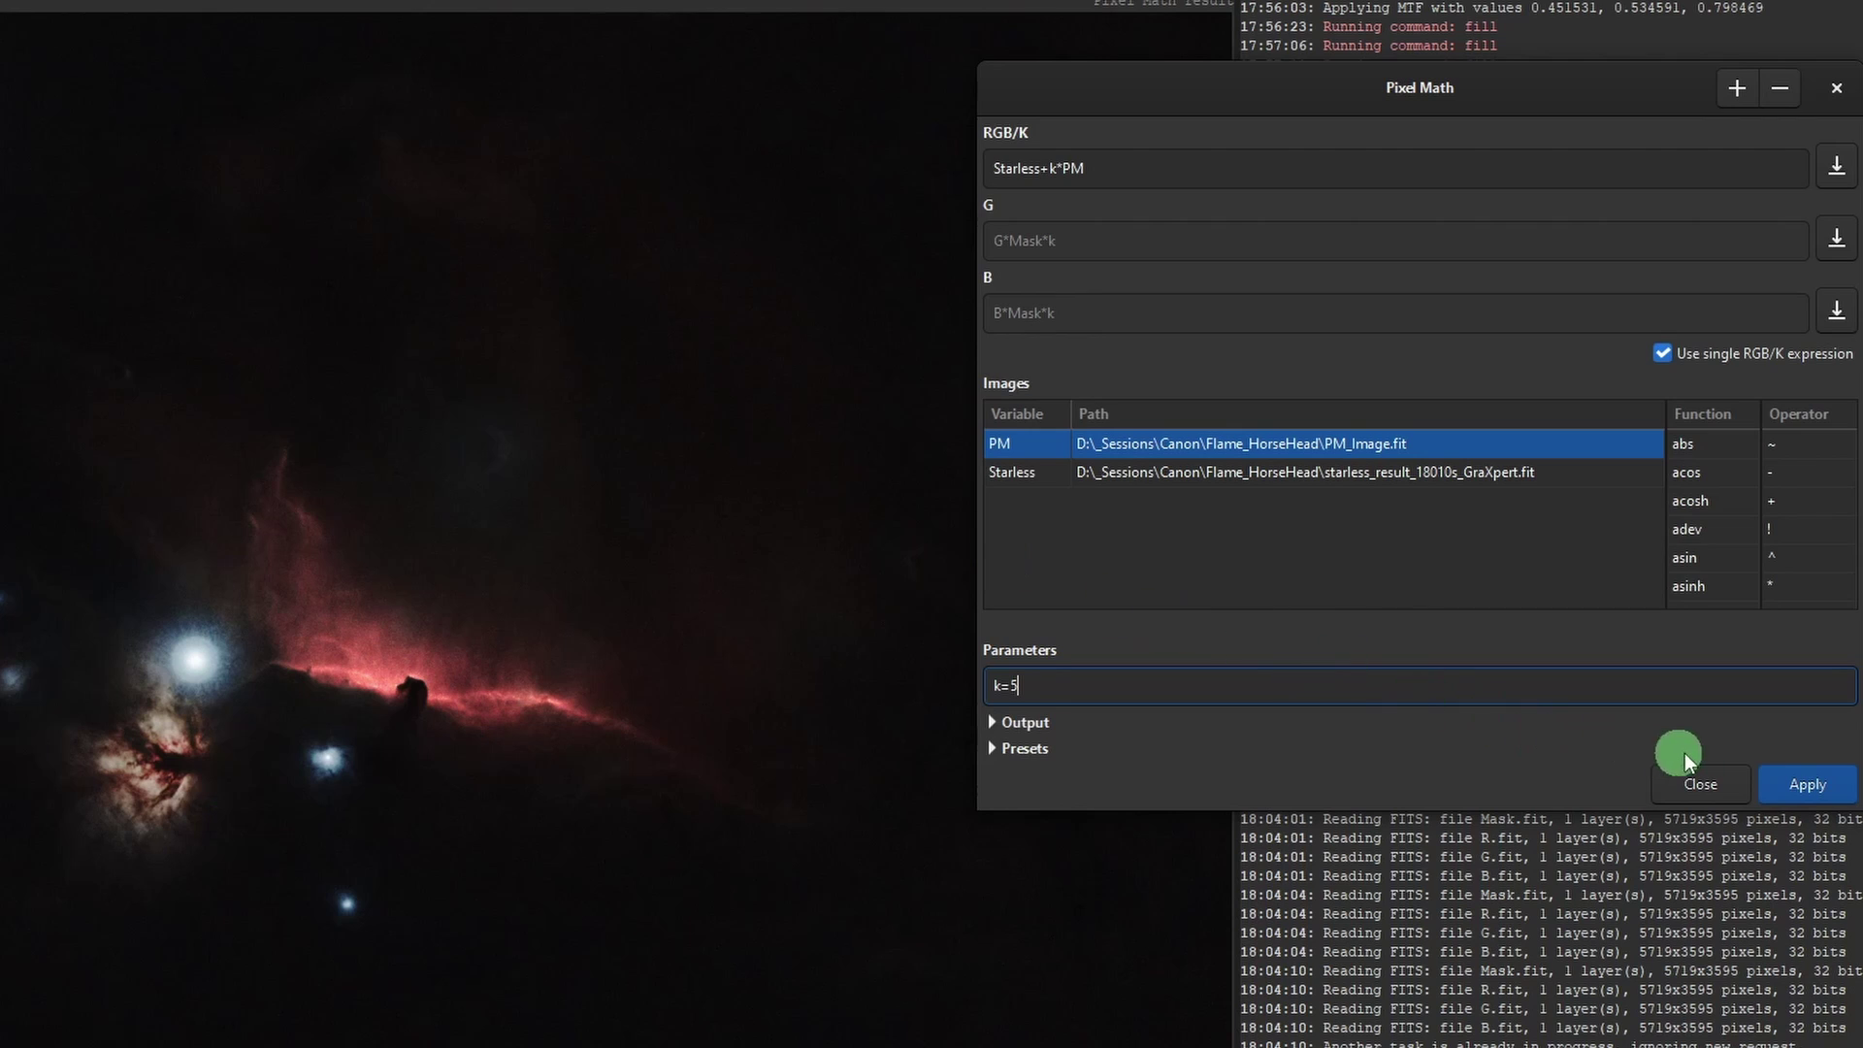
click(1800, 794)
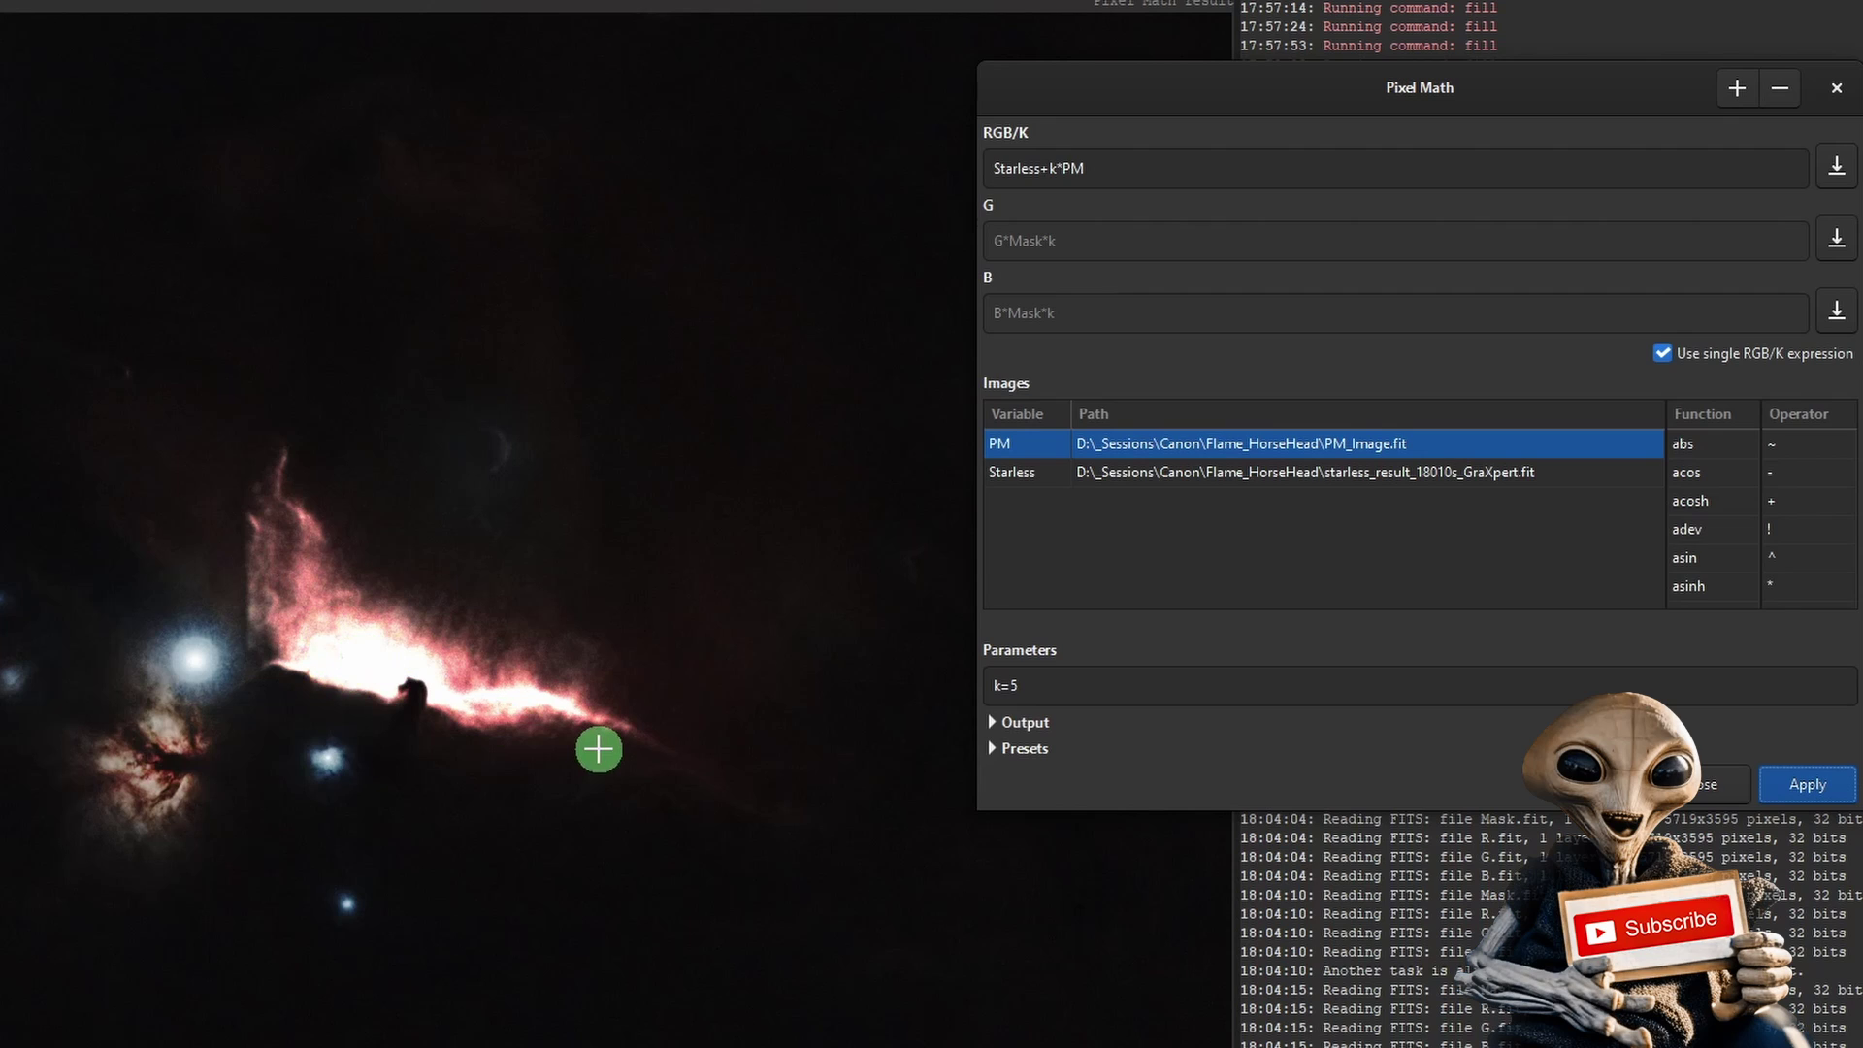
Try applying the Starless+k*PM blend with k=2 and again with k=1.
click(1028, 686)
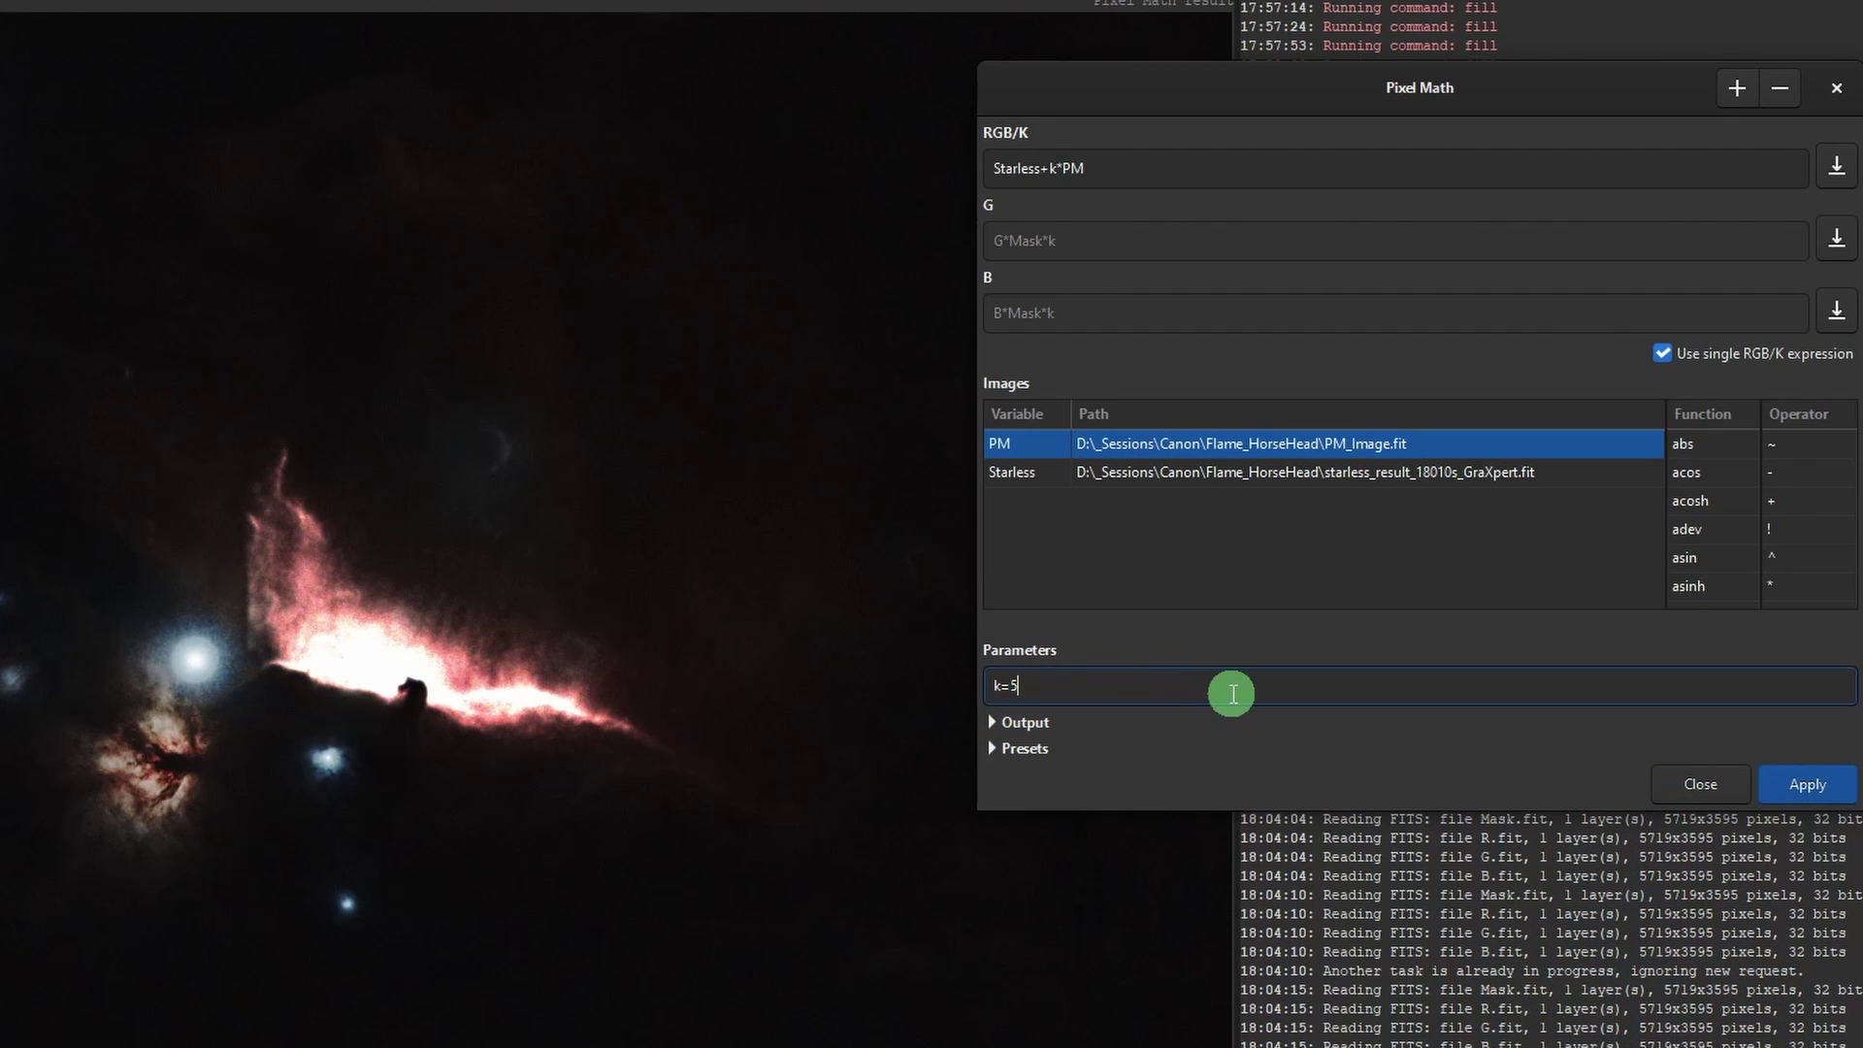
key(BackSpace)
click(1822, 784)
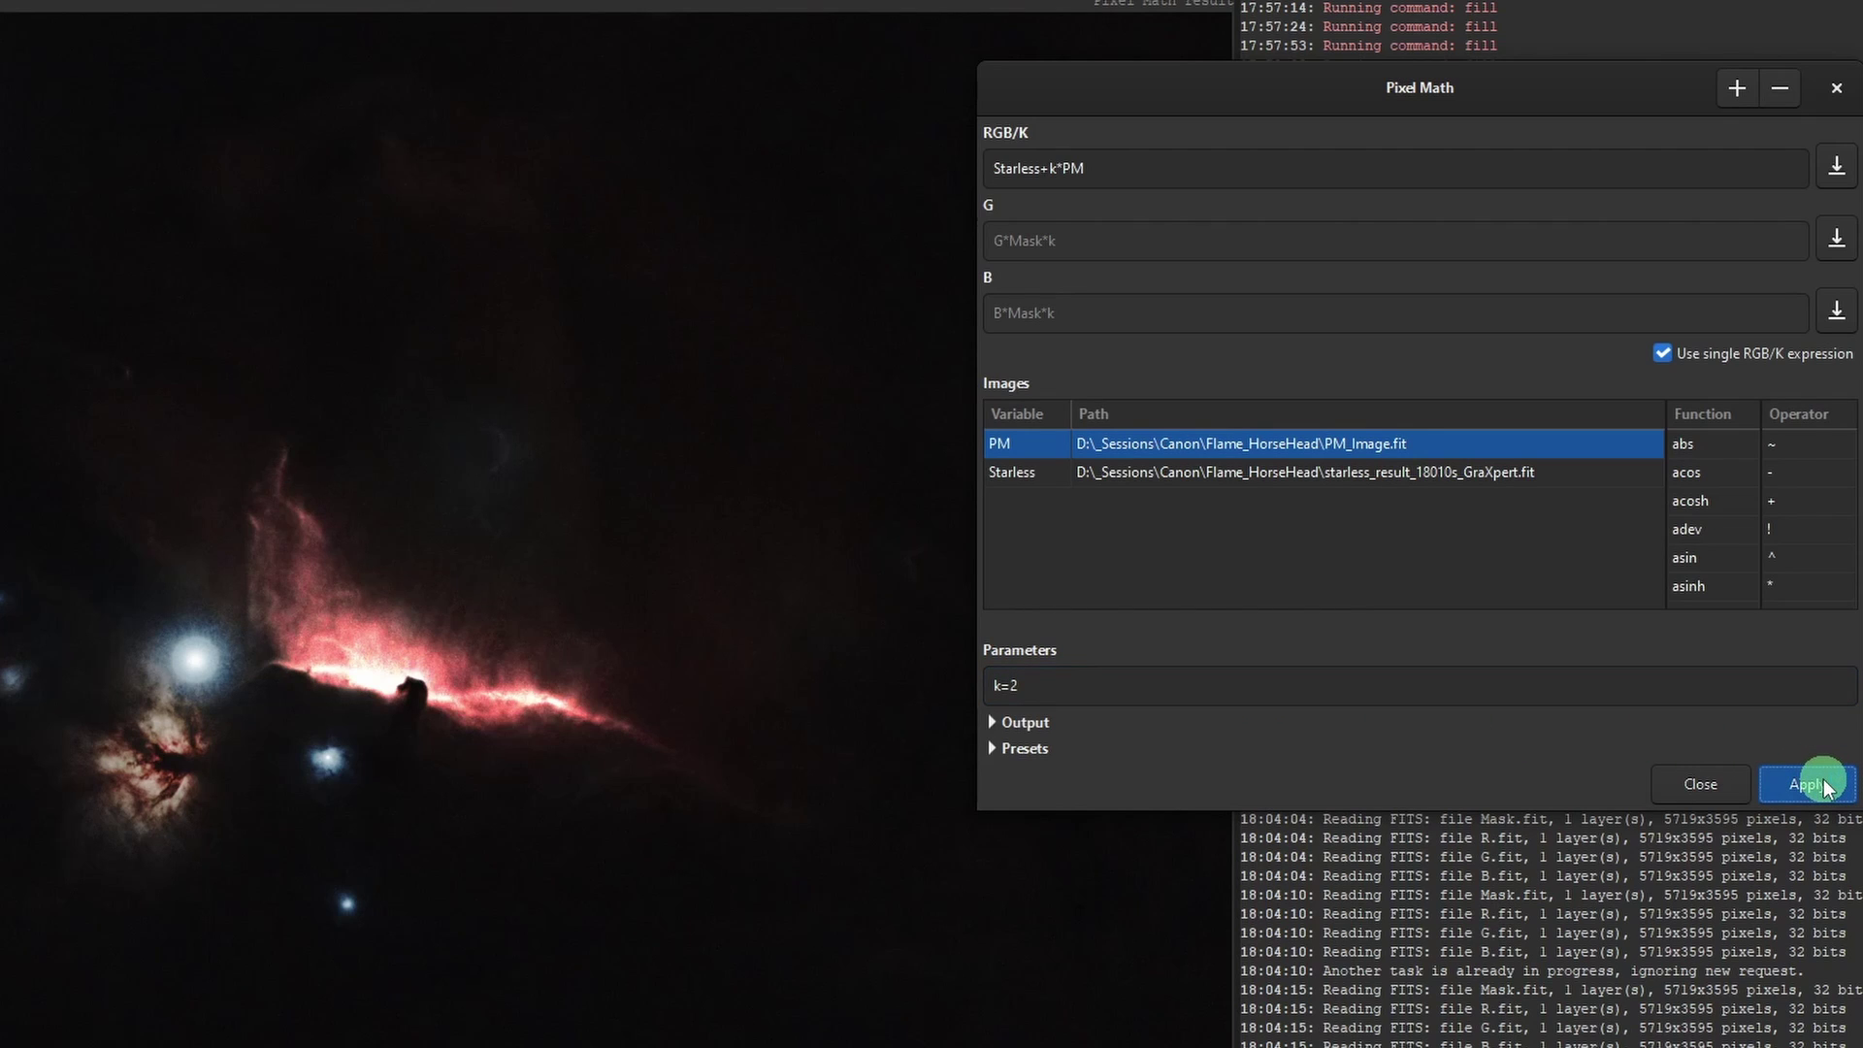
click(1096, 686)
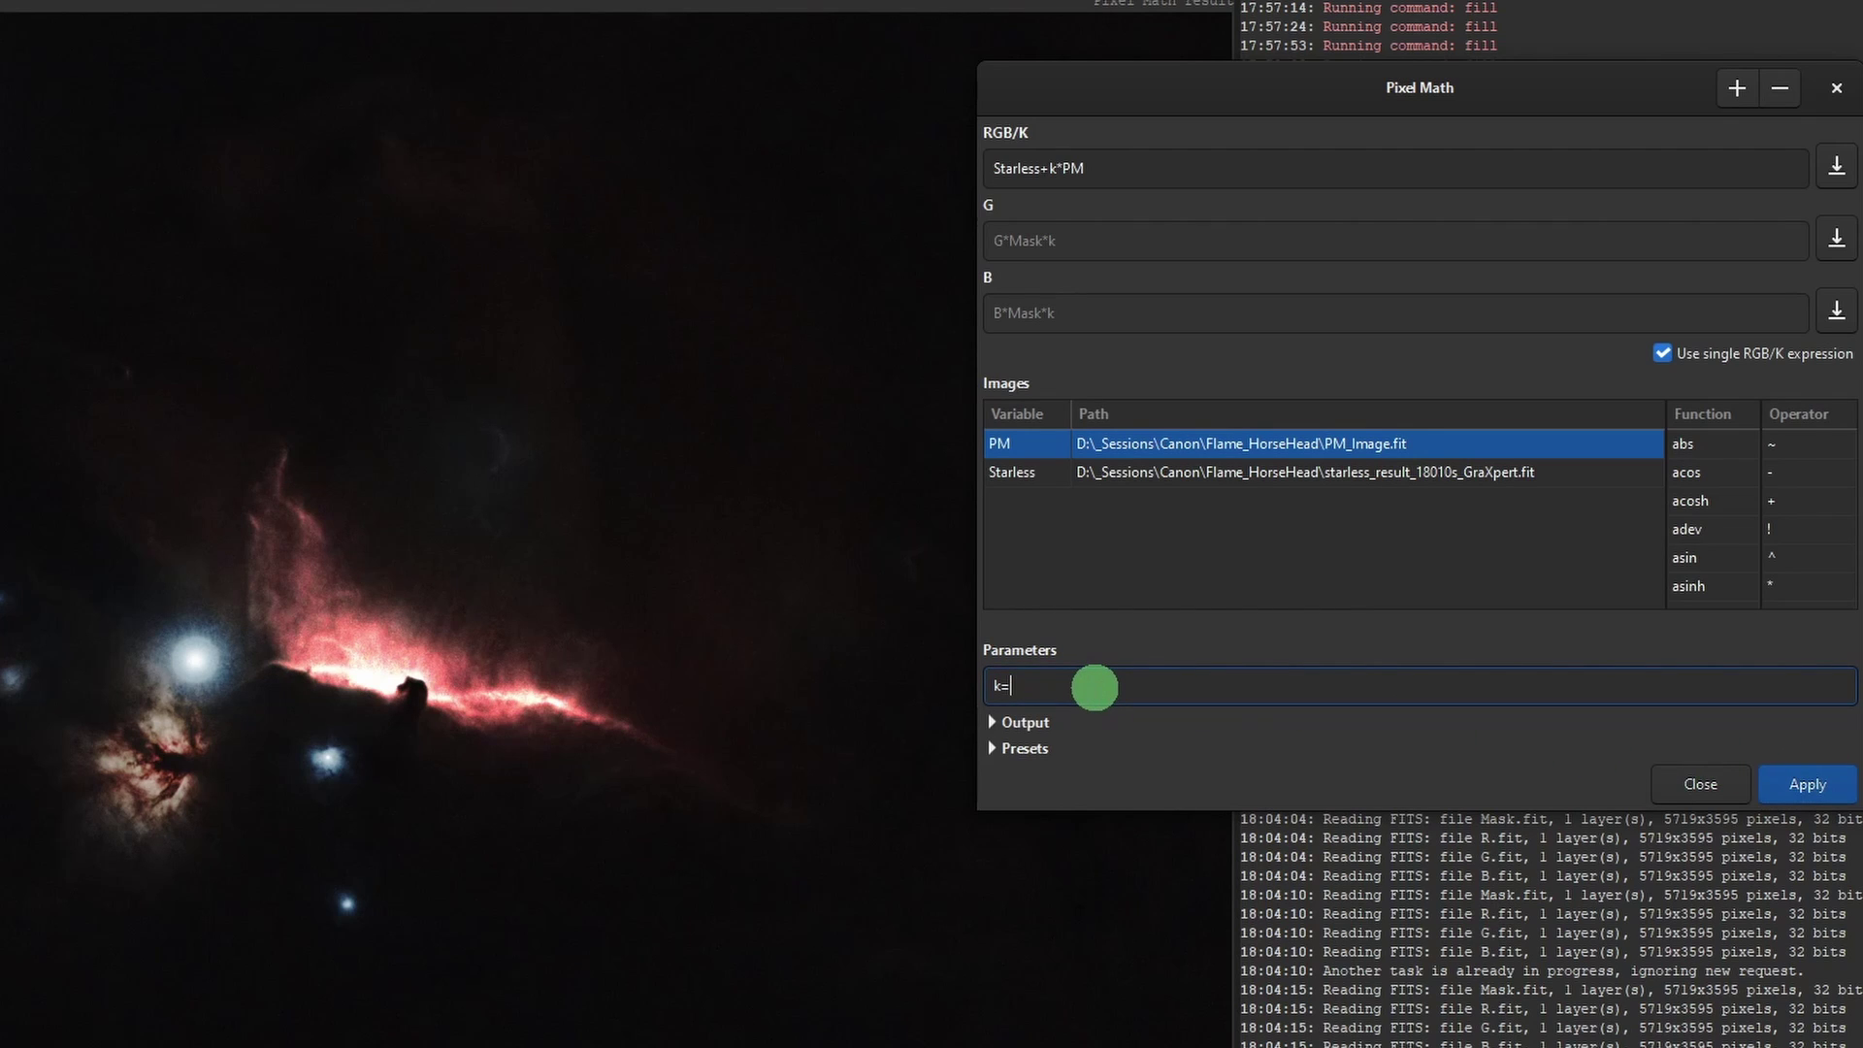
click(1816, 784)
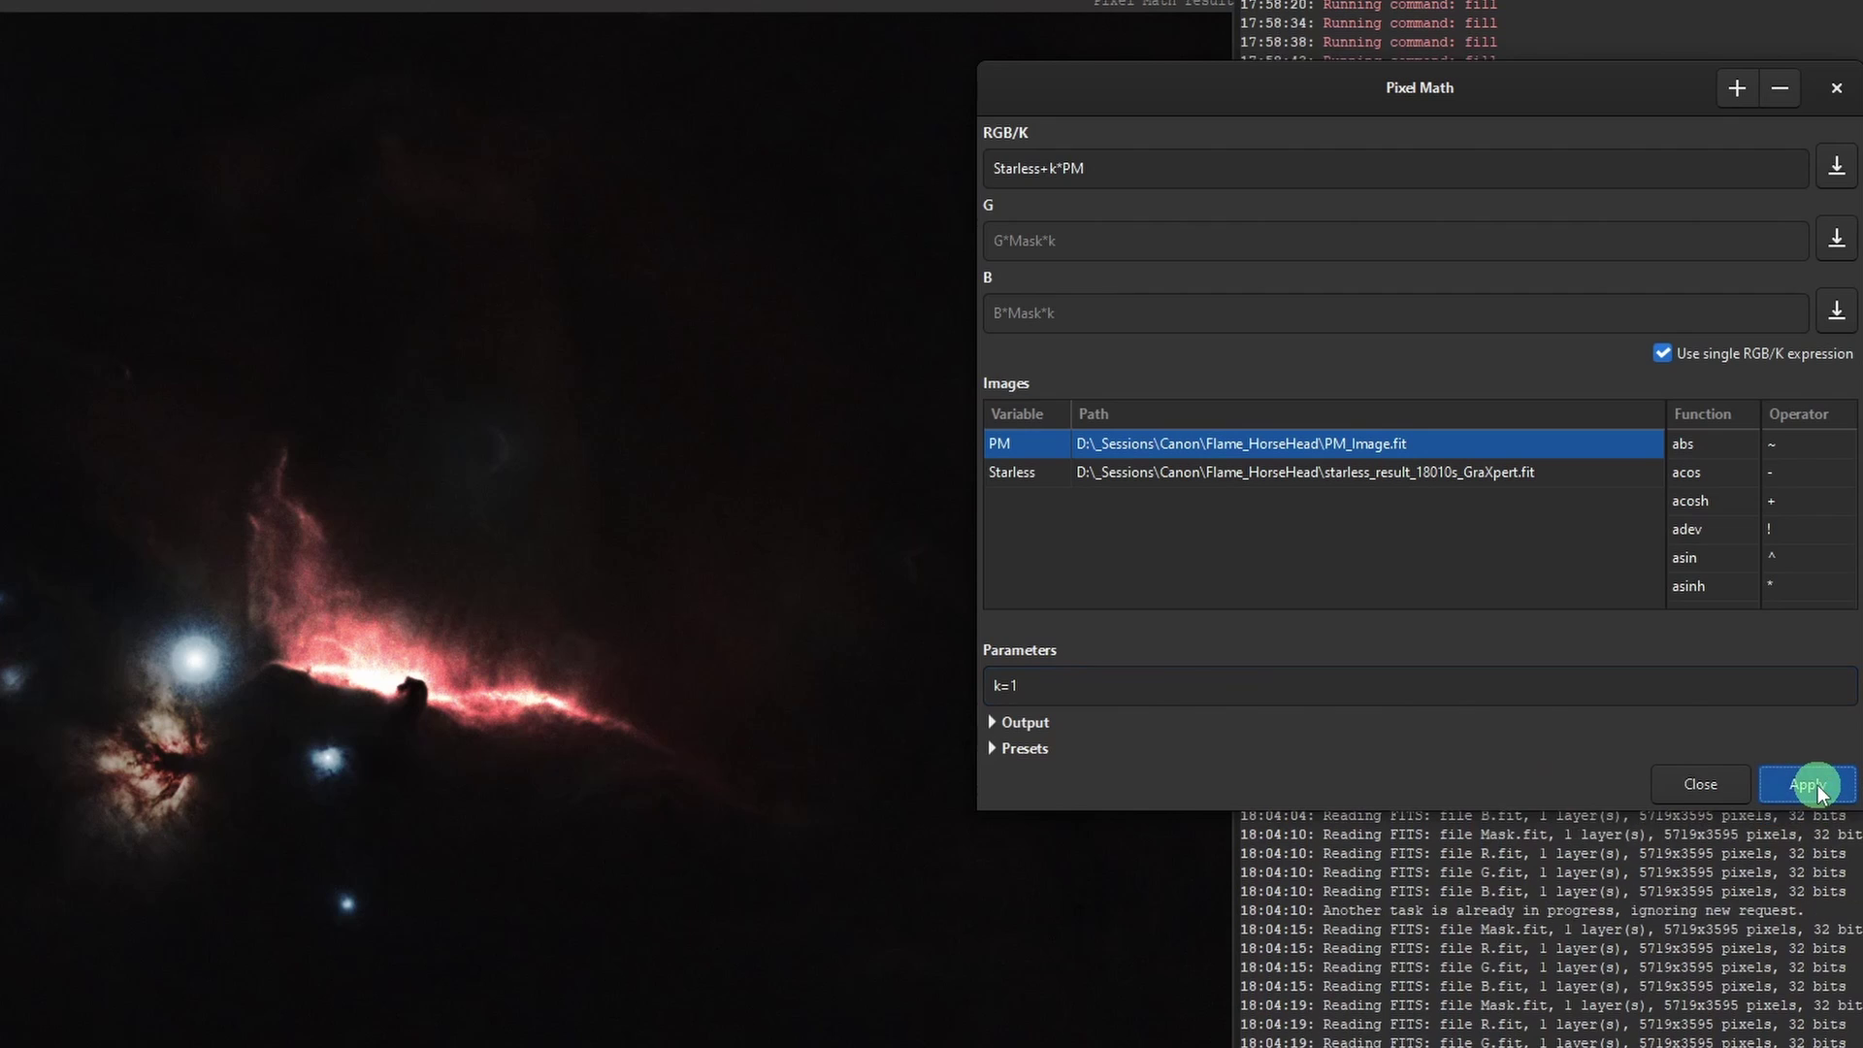
Apply the Starless+k*PM blend with k=0.8 and close Pixel Math.
click(1154, 679)
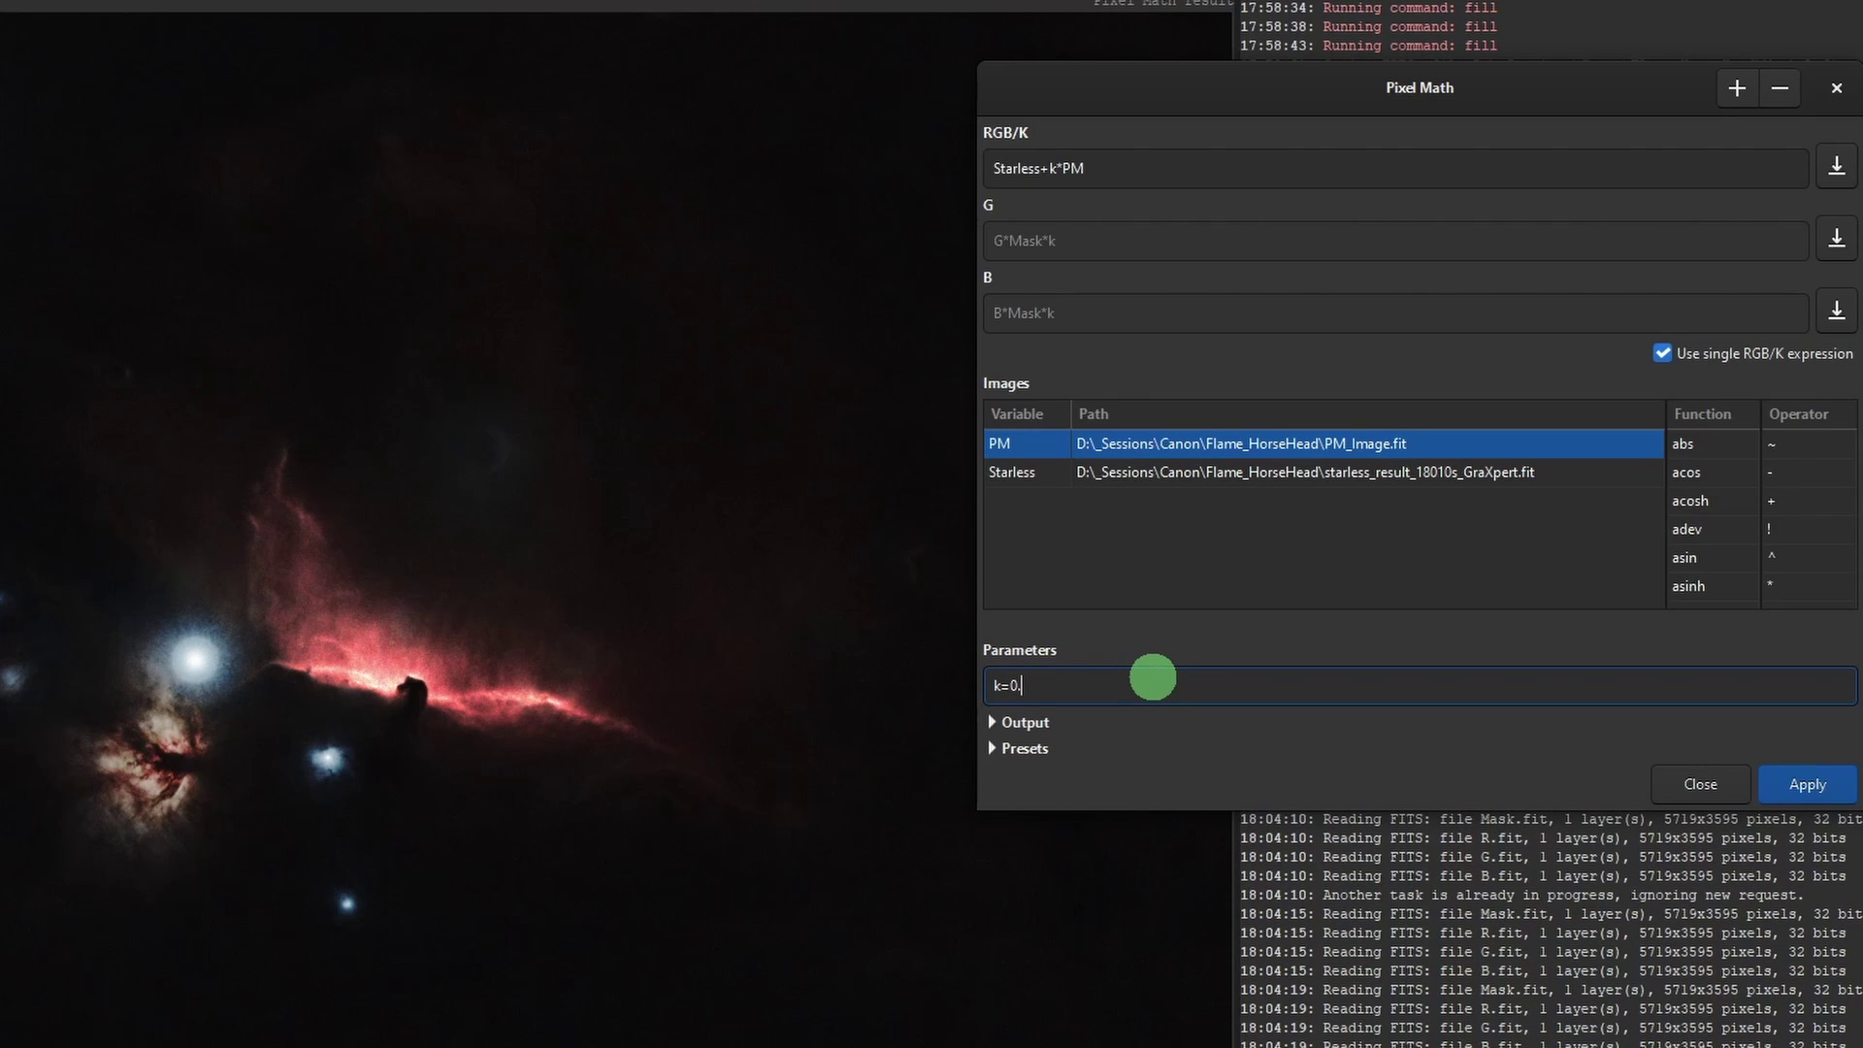
text(0.8)
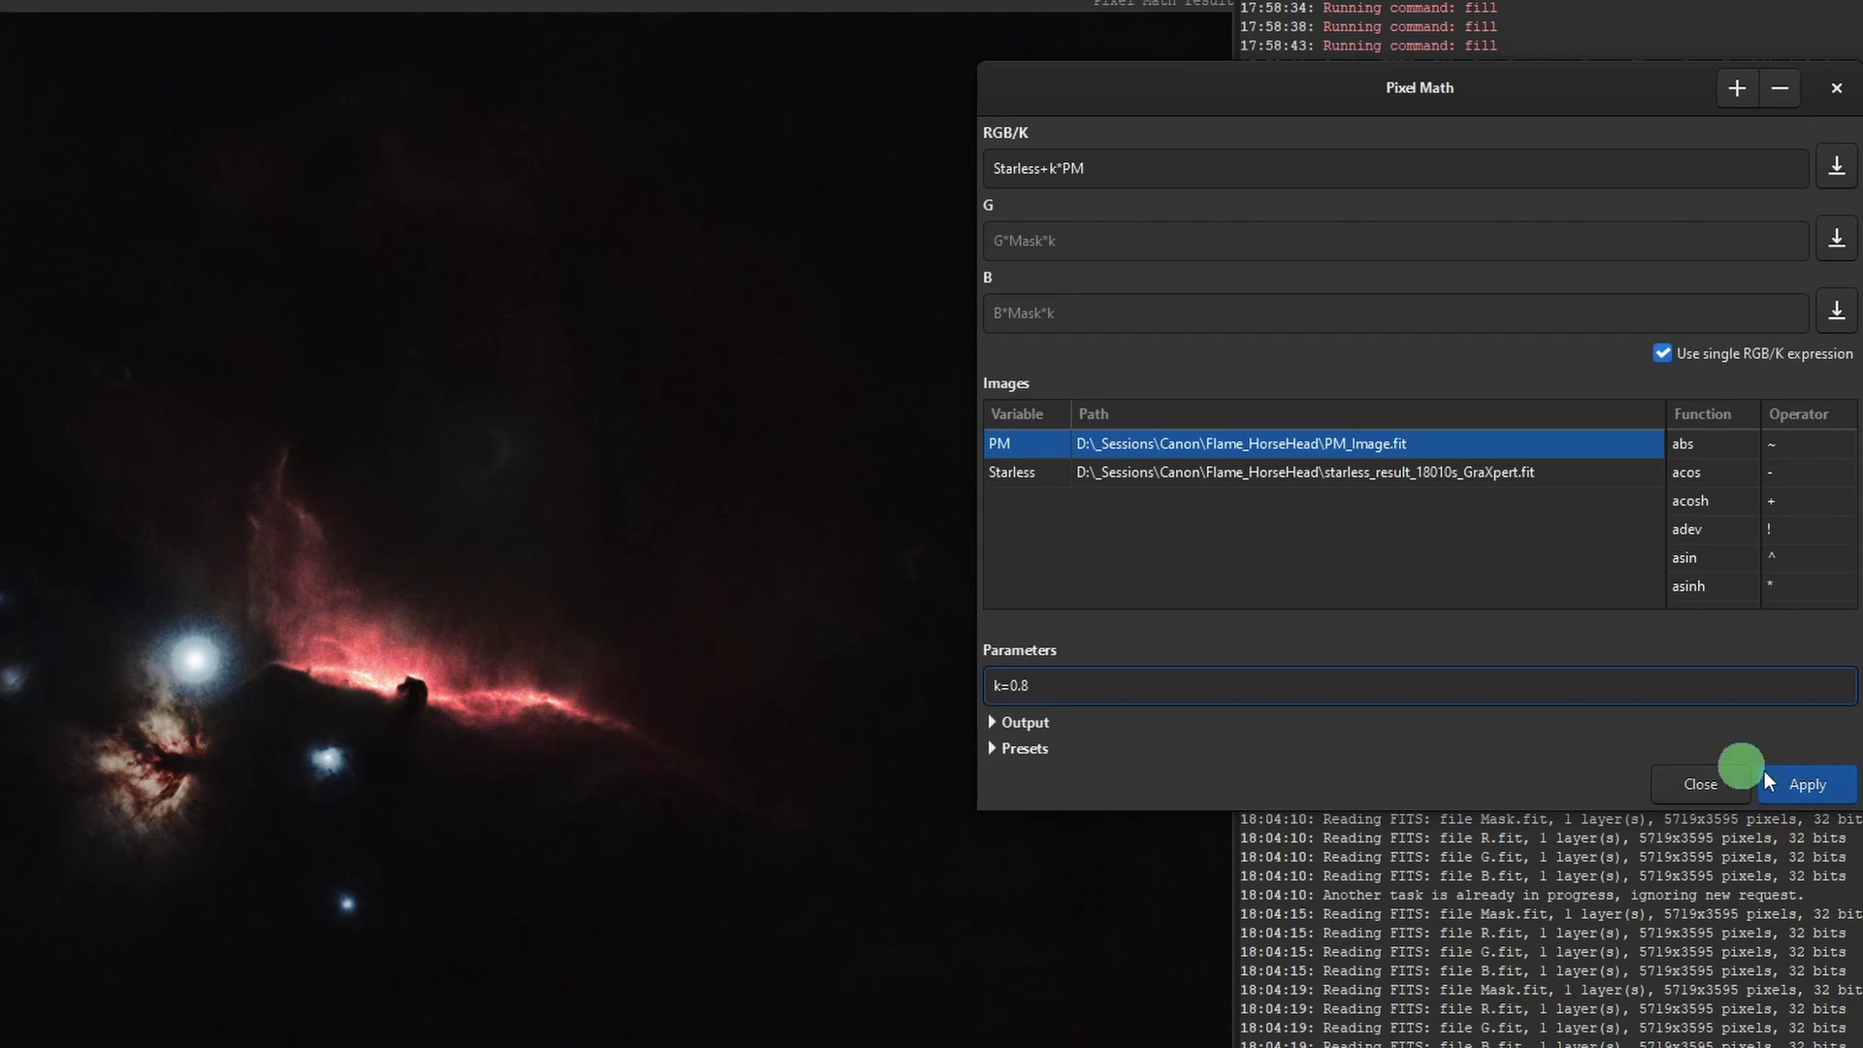
click(1806, 784)
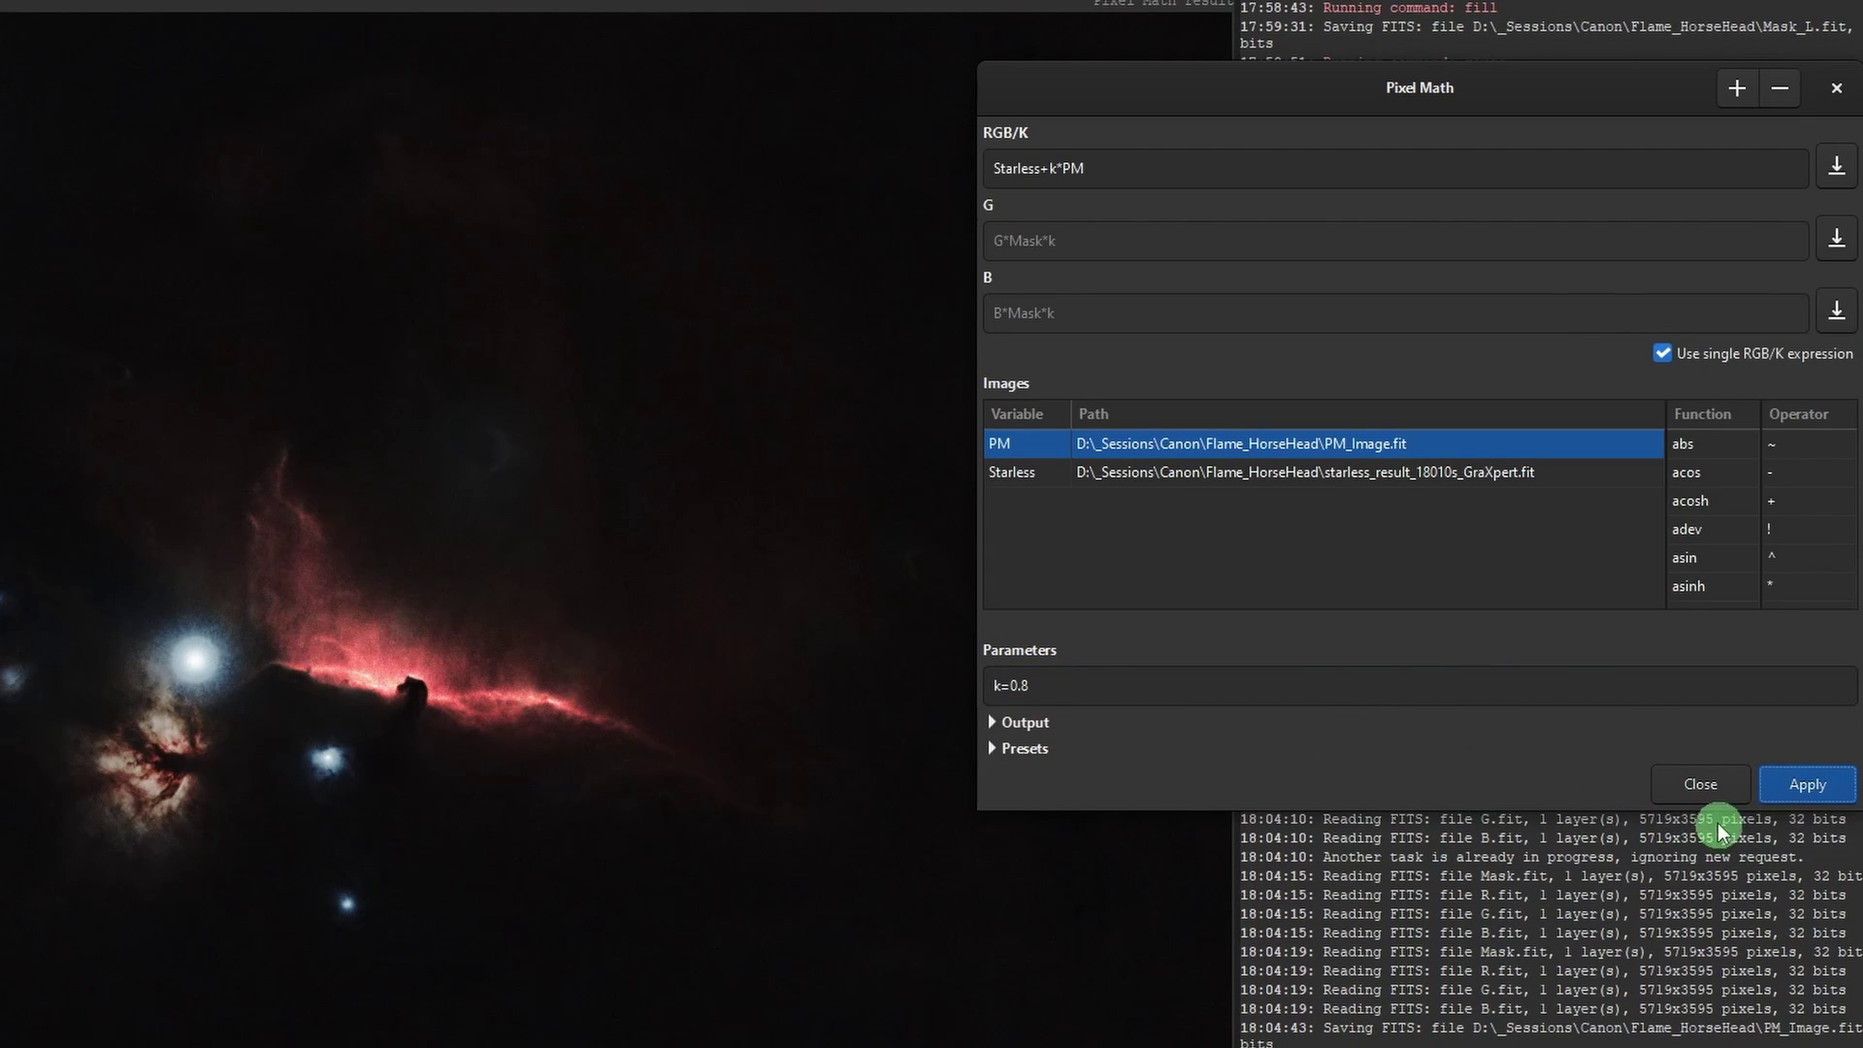
click(1703, 784)
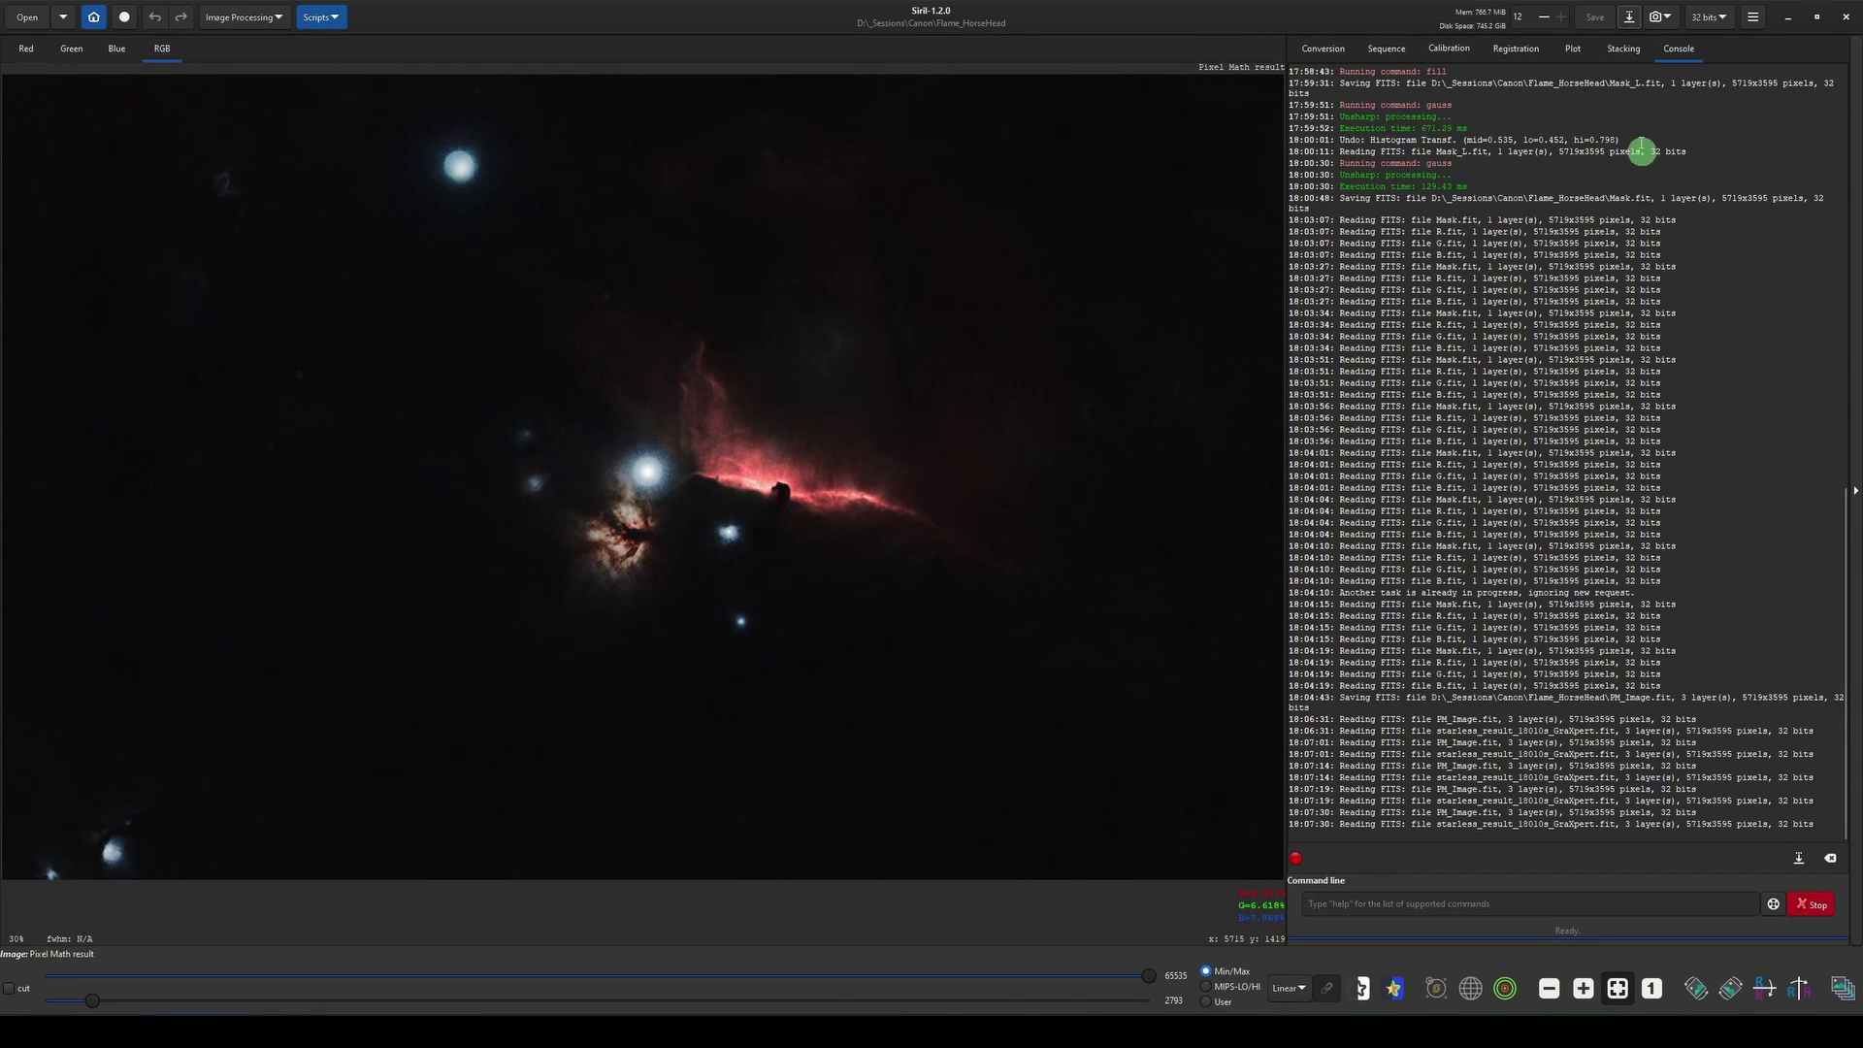
Save the Pixel Math result as Starless_Masked.fit in the Flame_HorseHead folder.
click(1630, 19)
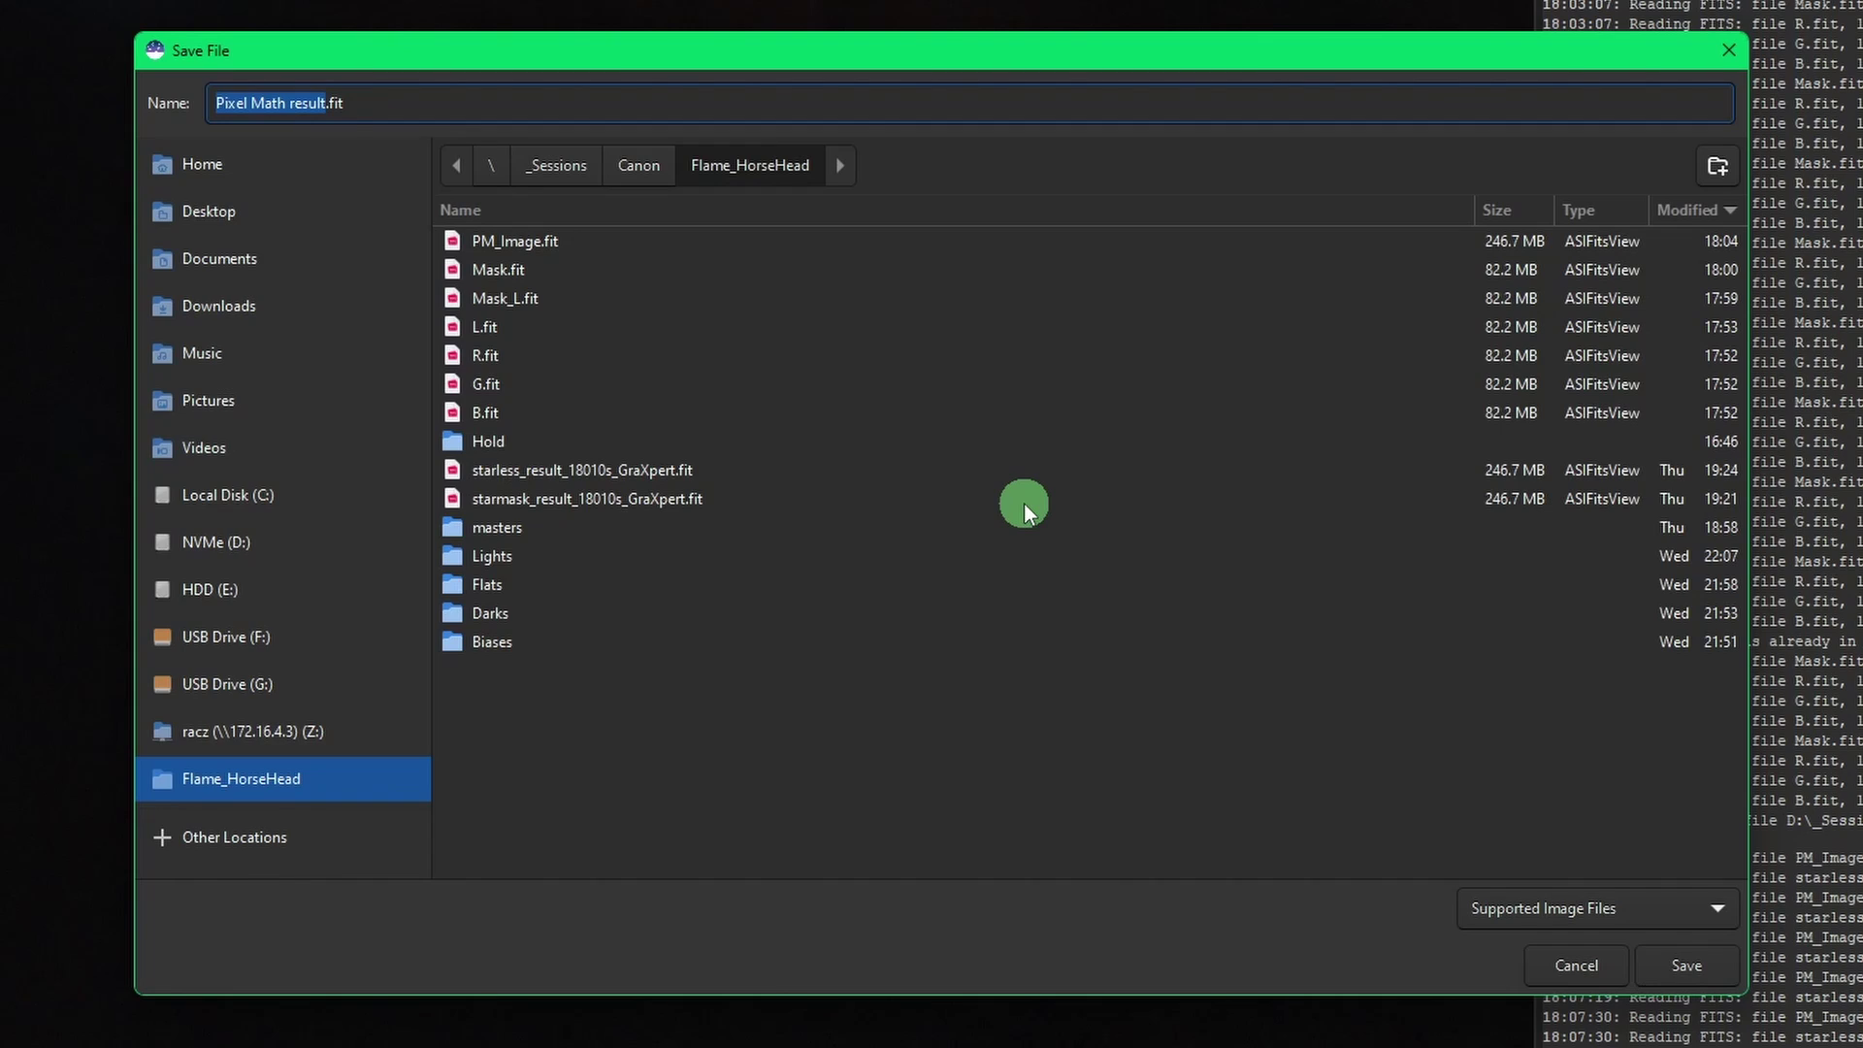
text(Starle)
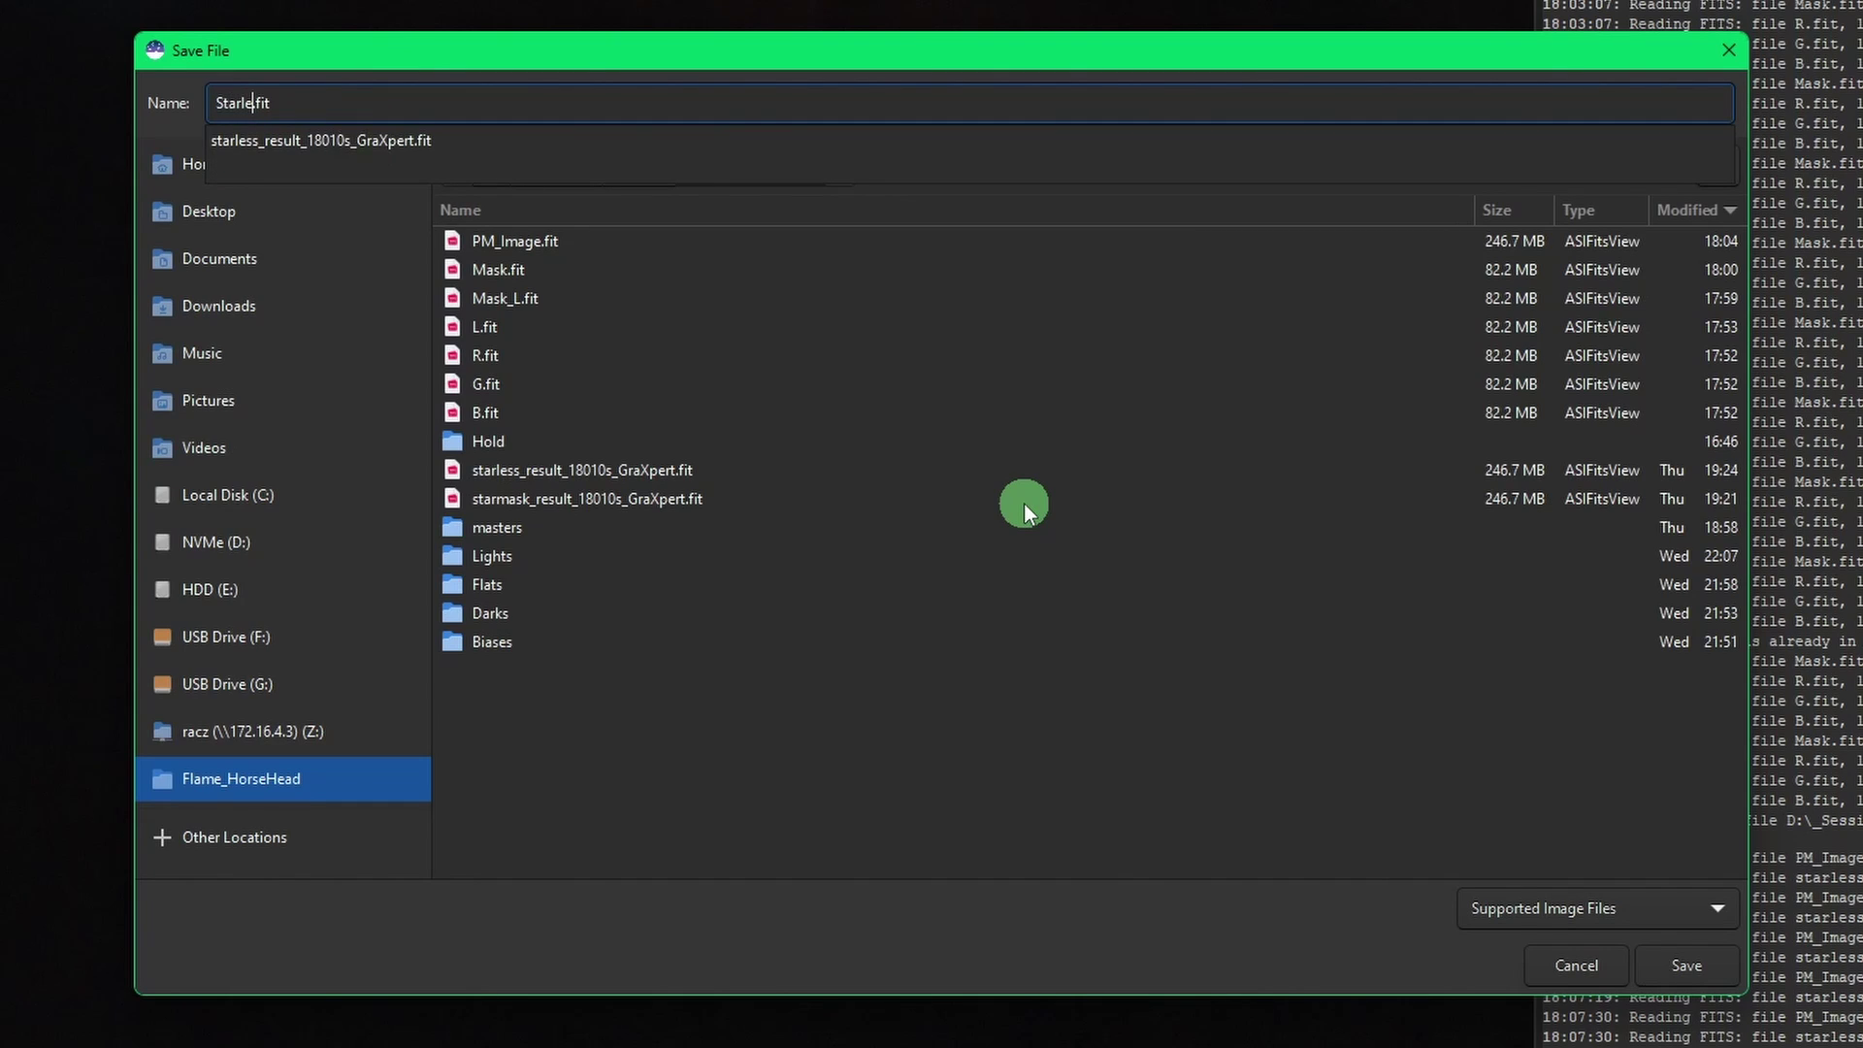
text(ss_Masked)
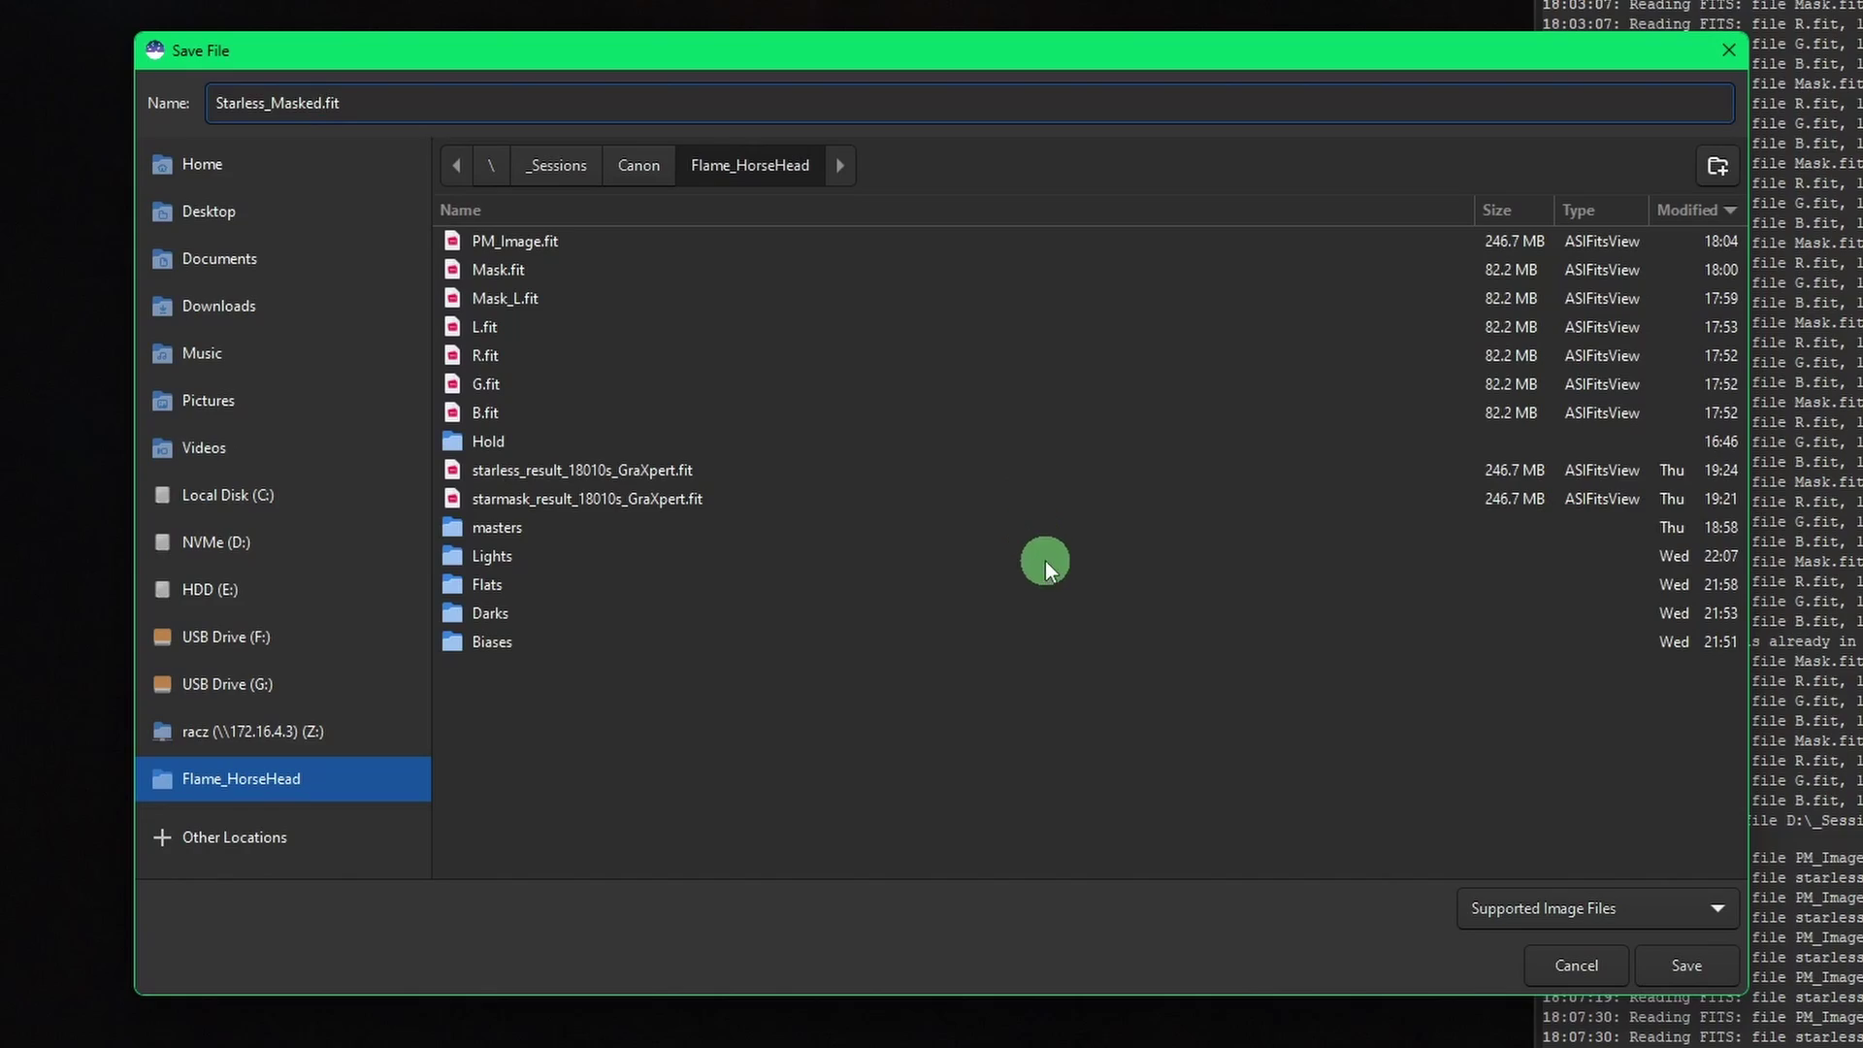
click(1688, 964)
click(1114, 711)
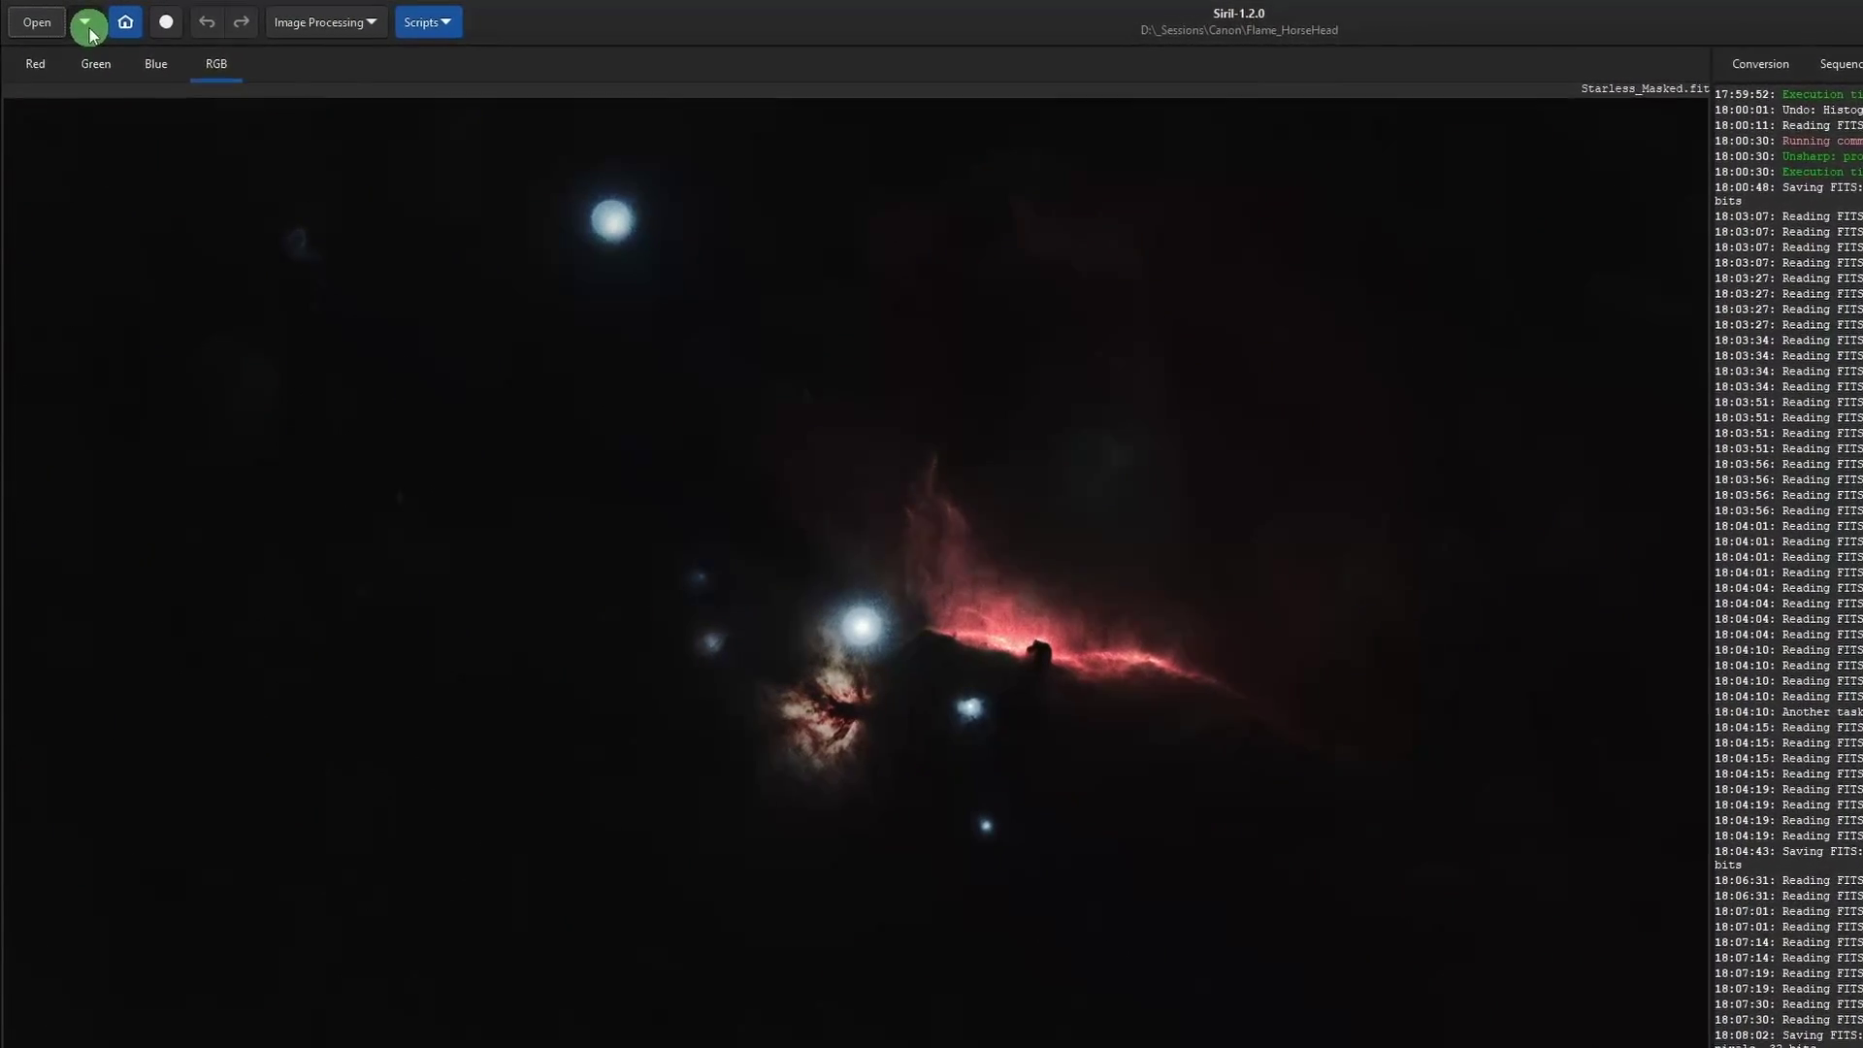
Compare the images before and after masking by alternately opening the recent files starless_result_18010s_GraXpert.fit and Starless_Masked.fit.
click(63, 17)
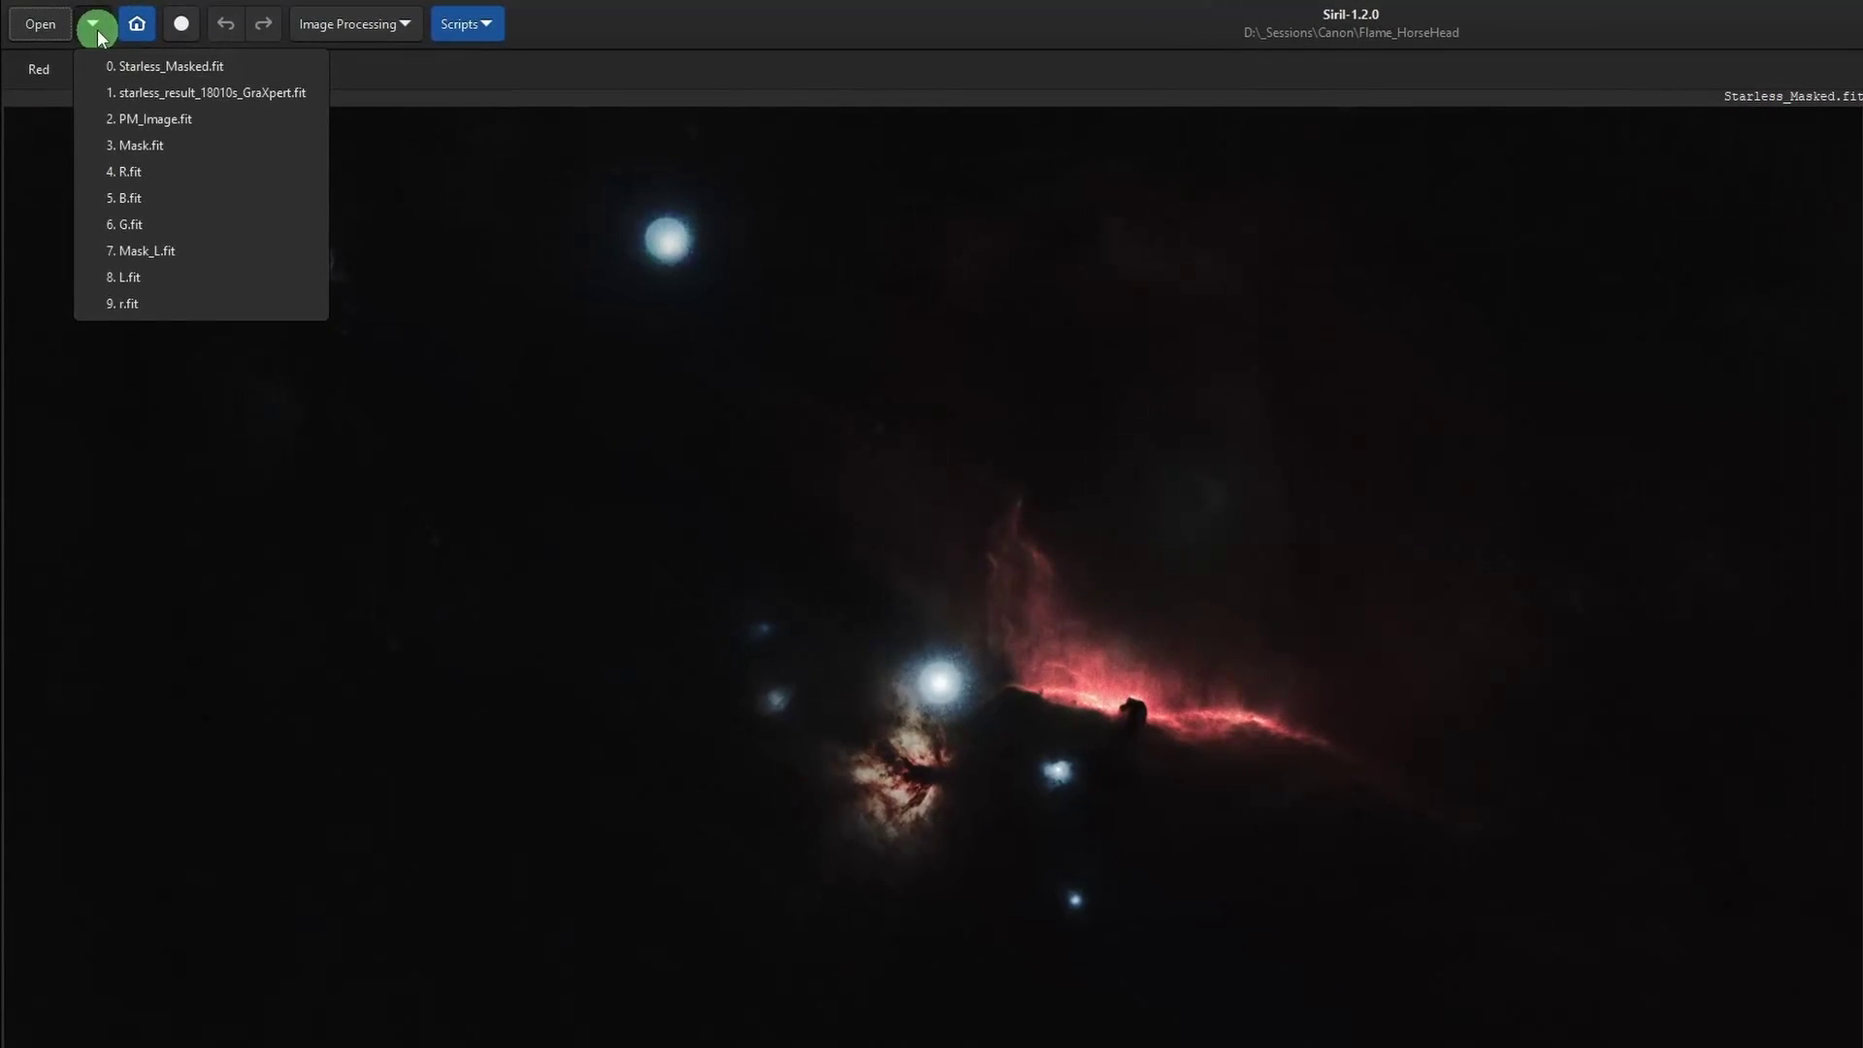
click(257, 95)
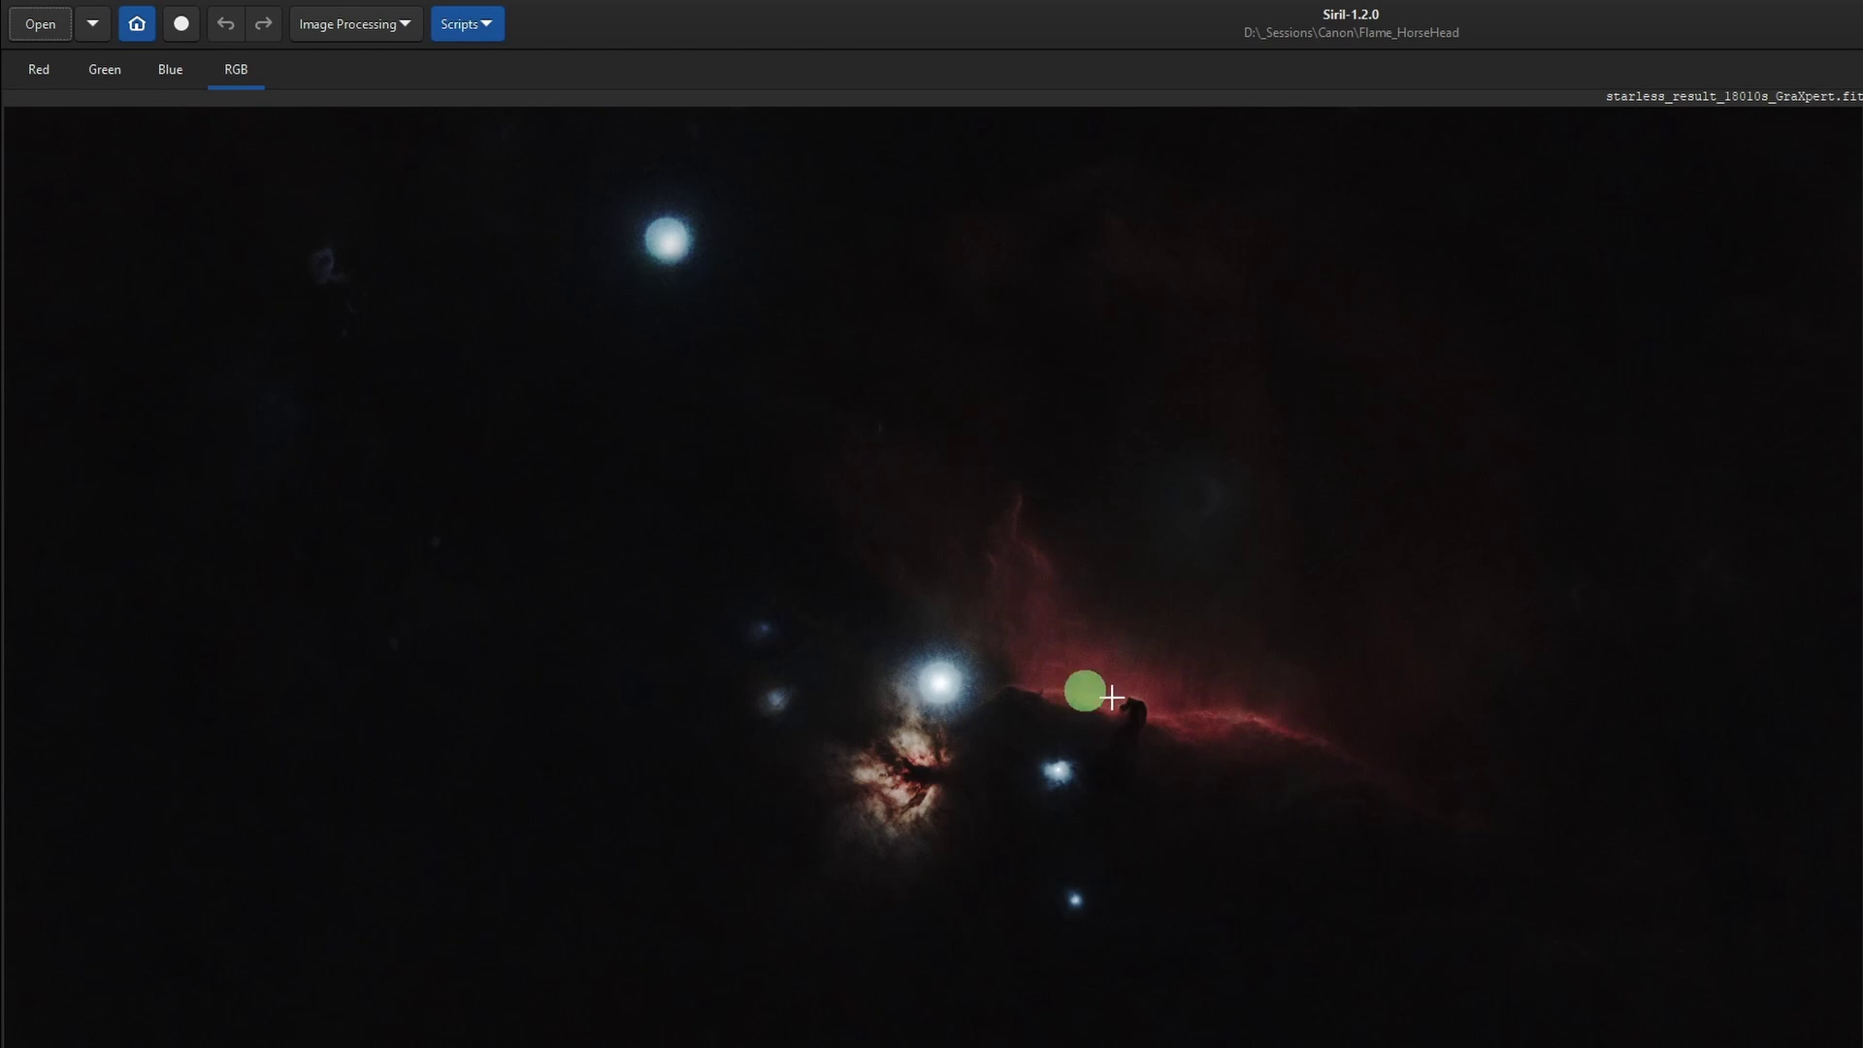
click(104, 26)
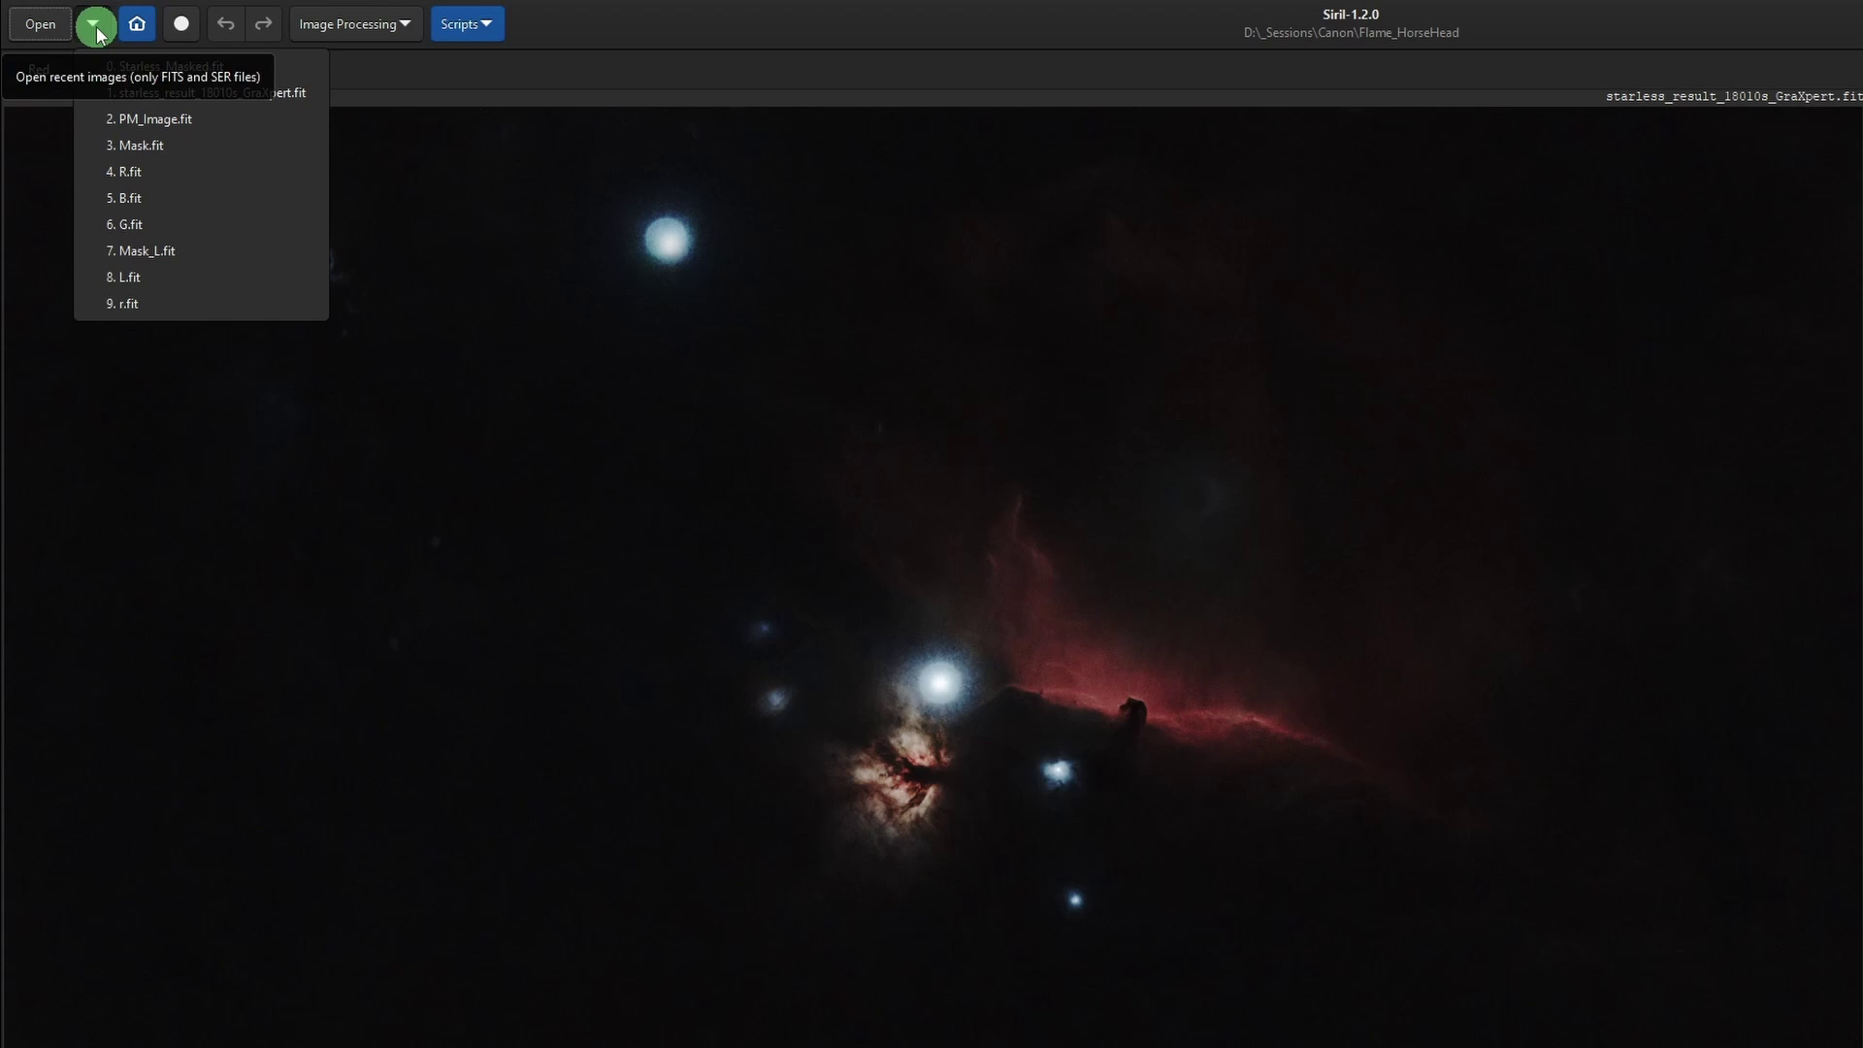
click(142, 67)
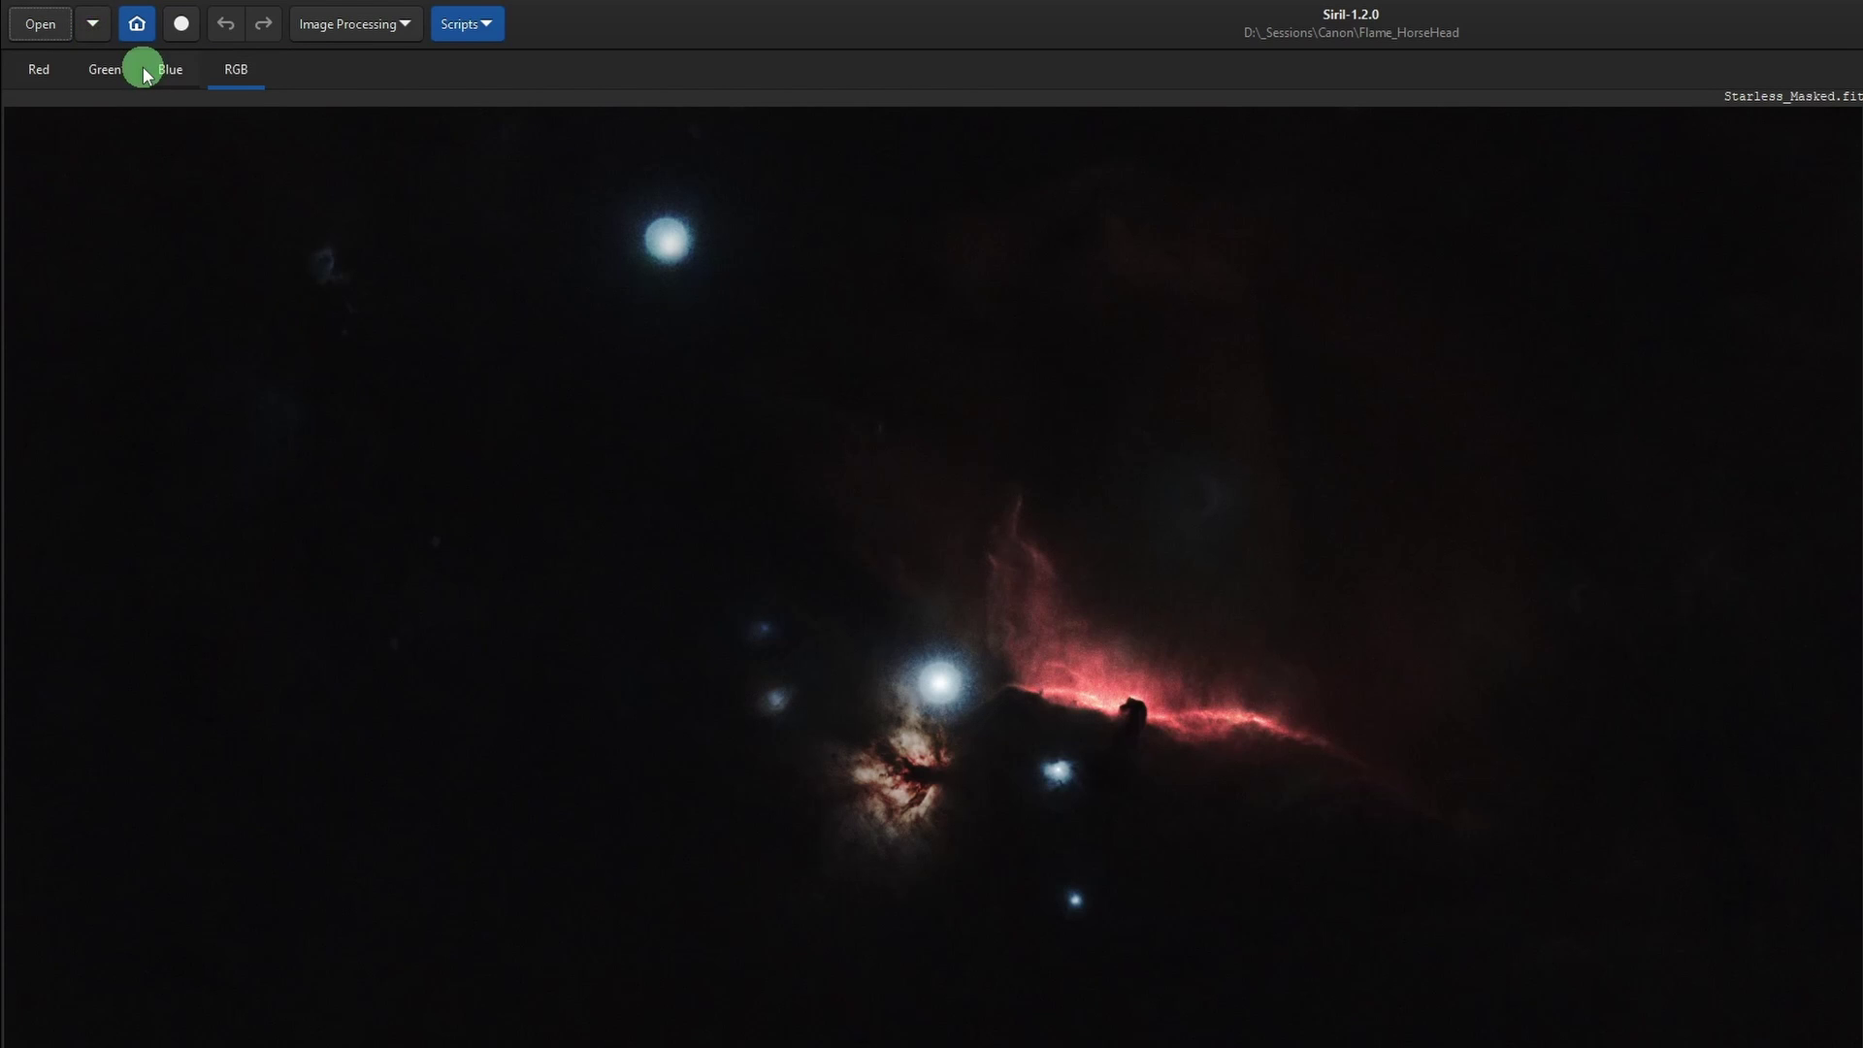
click(95, 27)
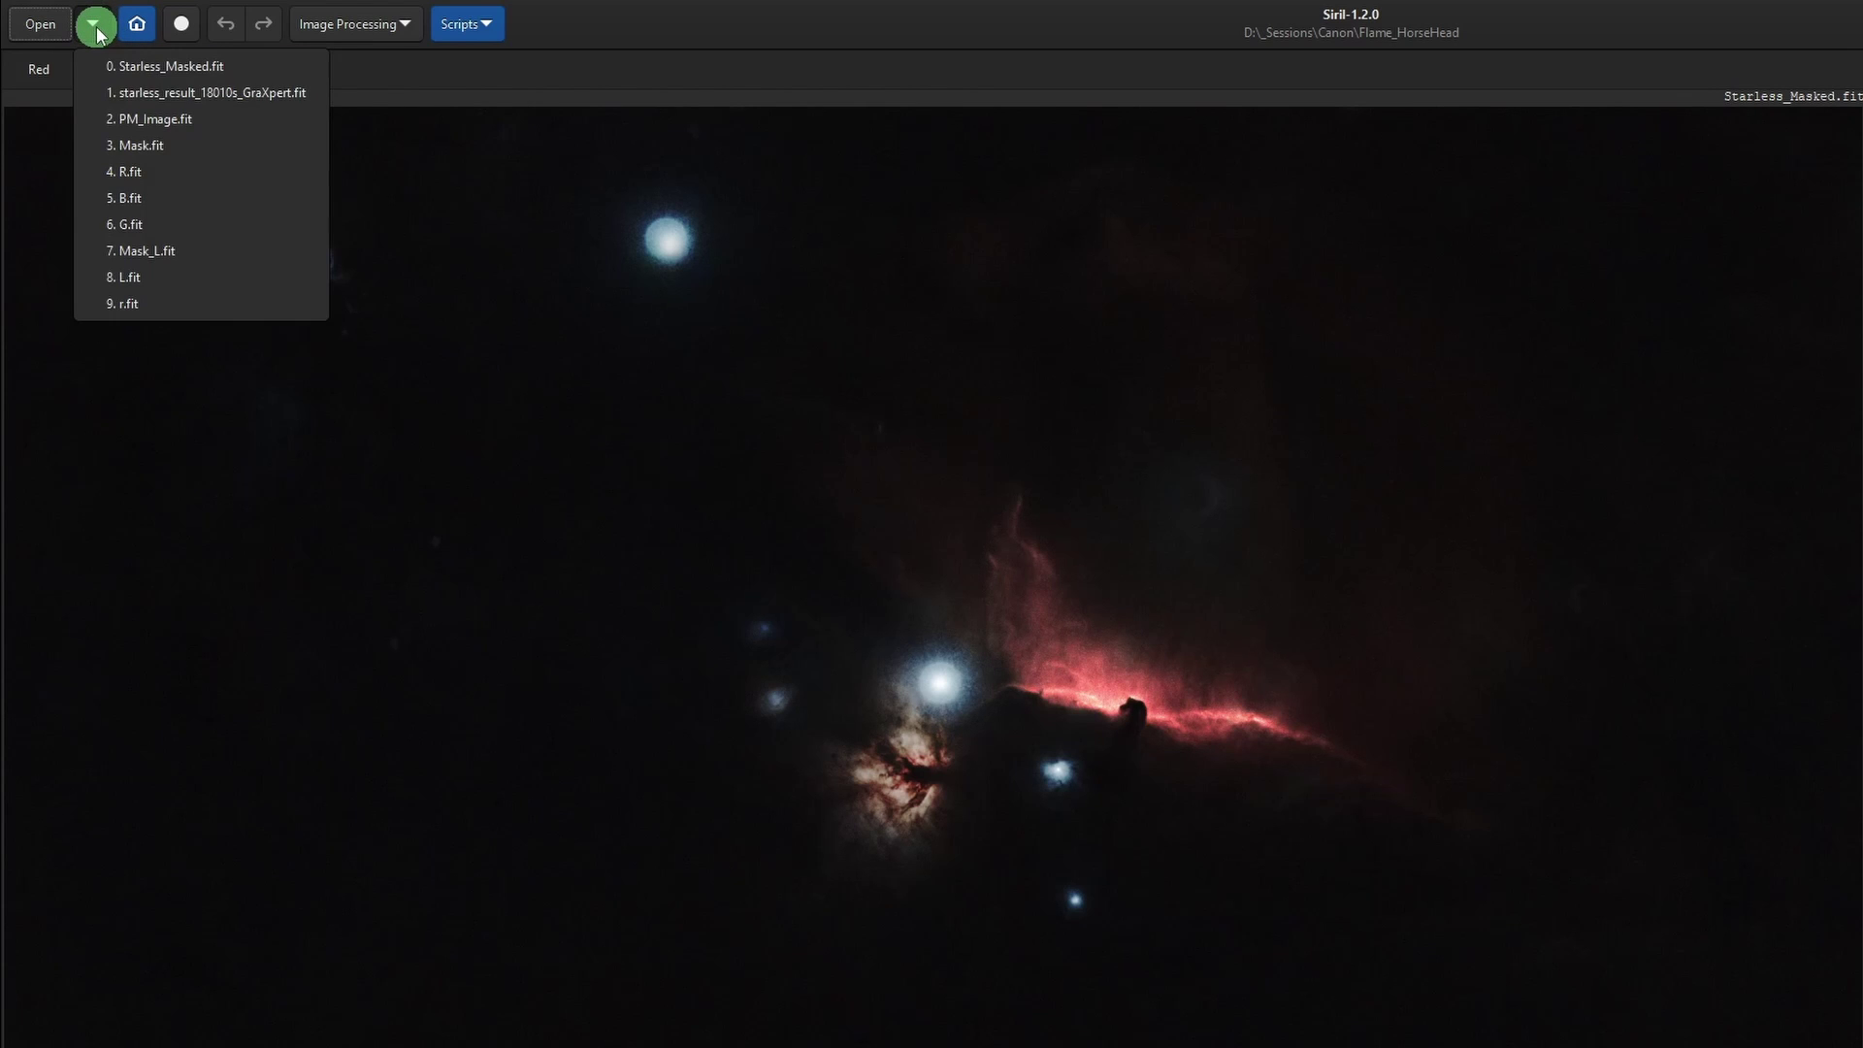
click(127, 96)
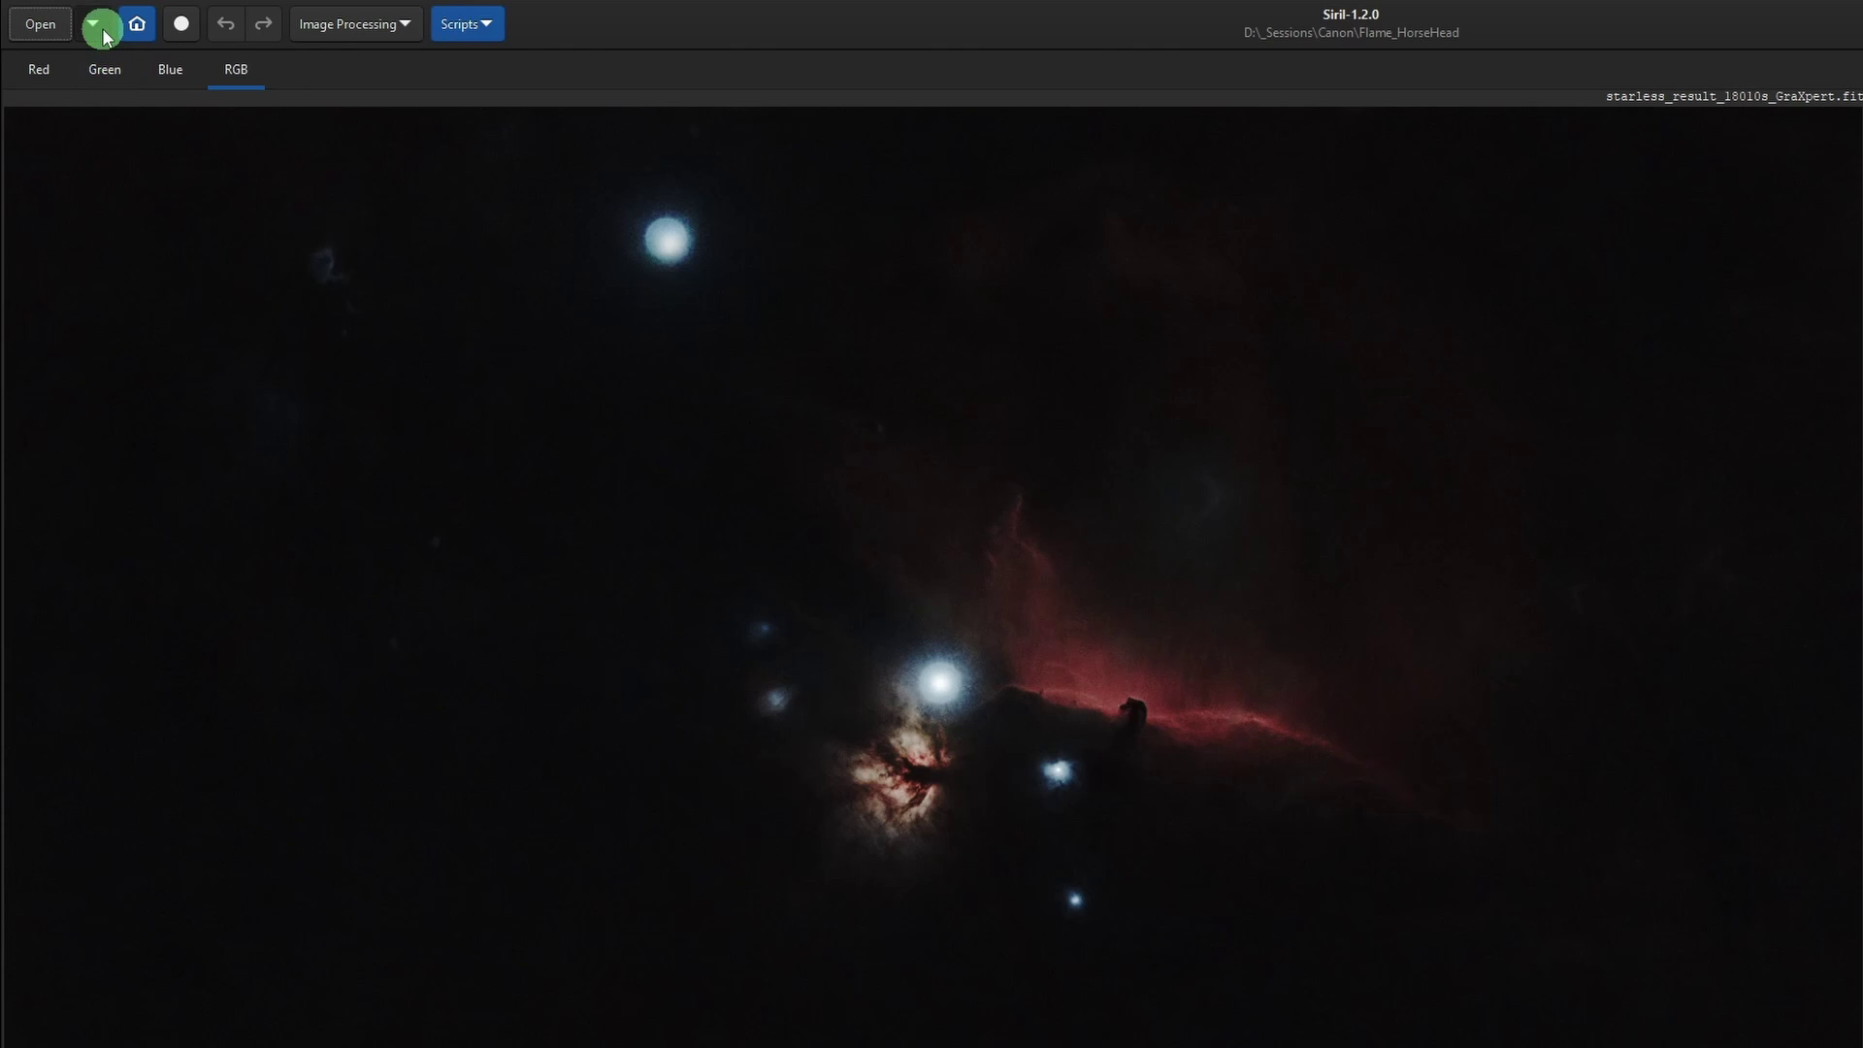
click(101, 26)
click(113, 70)
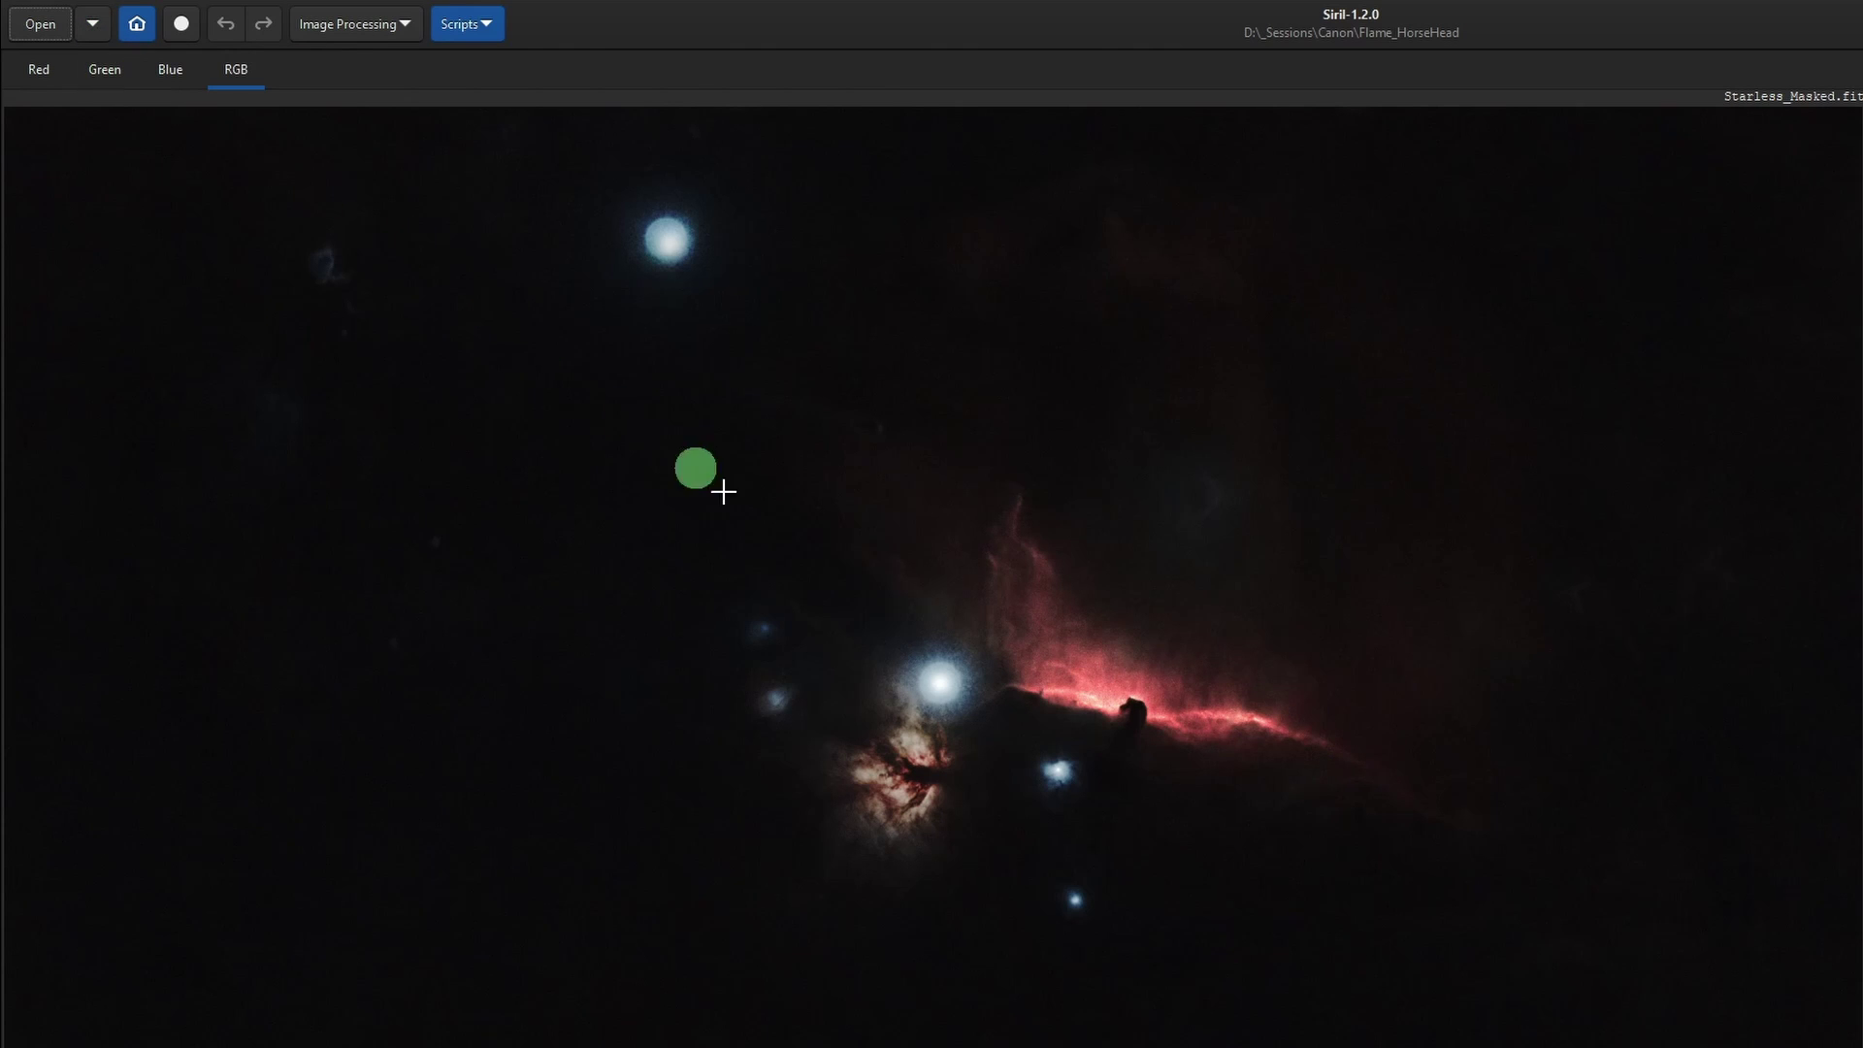
click(93, 24)
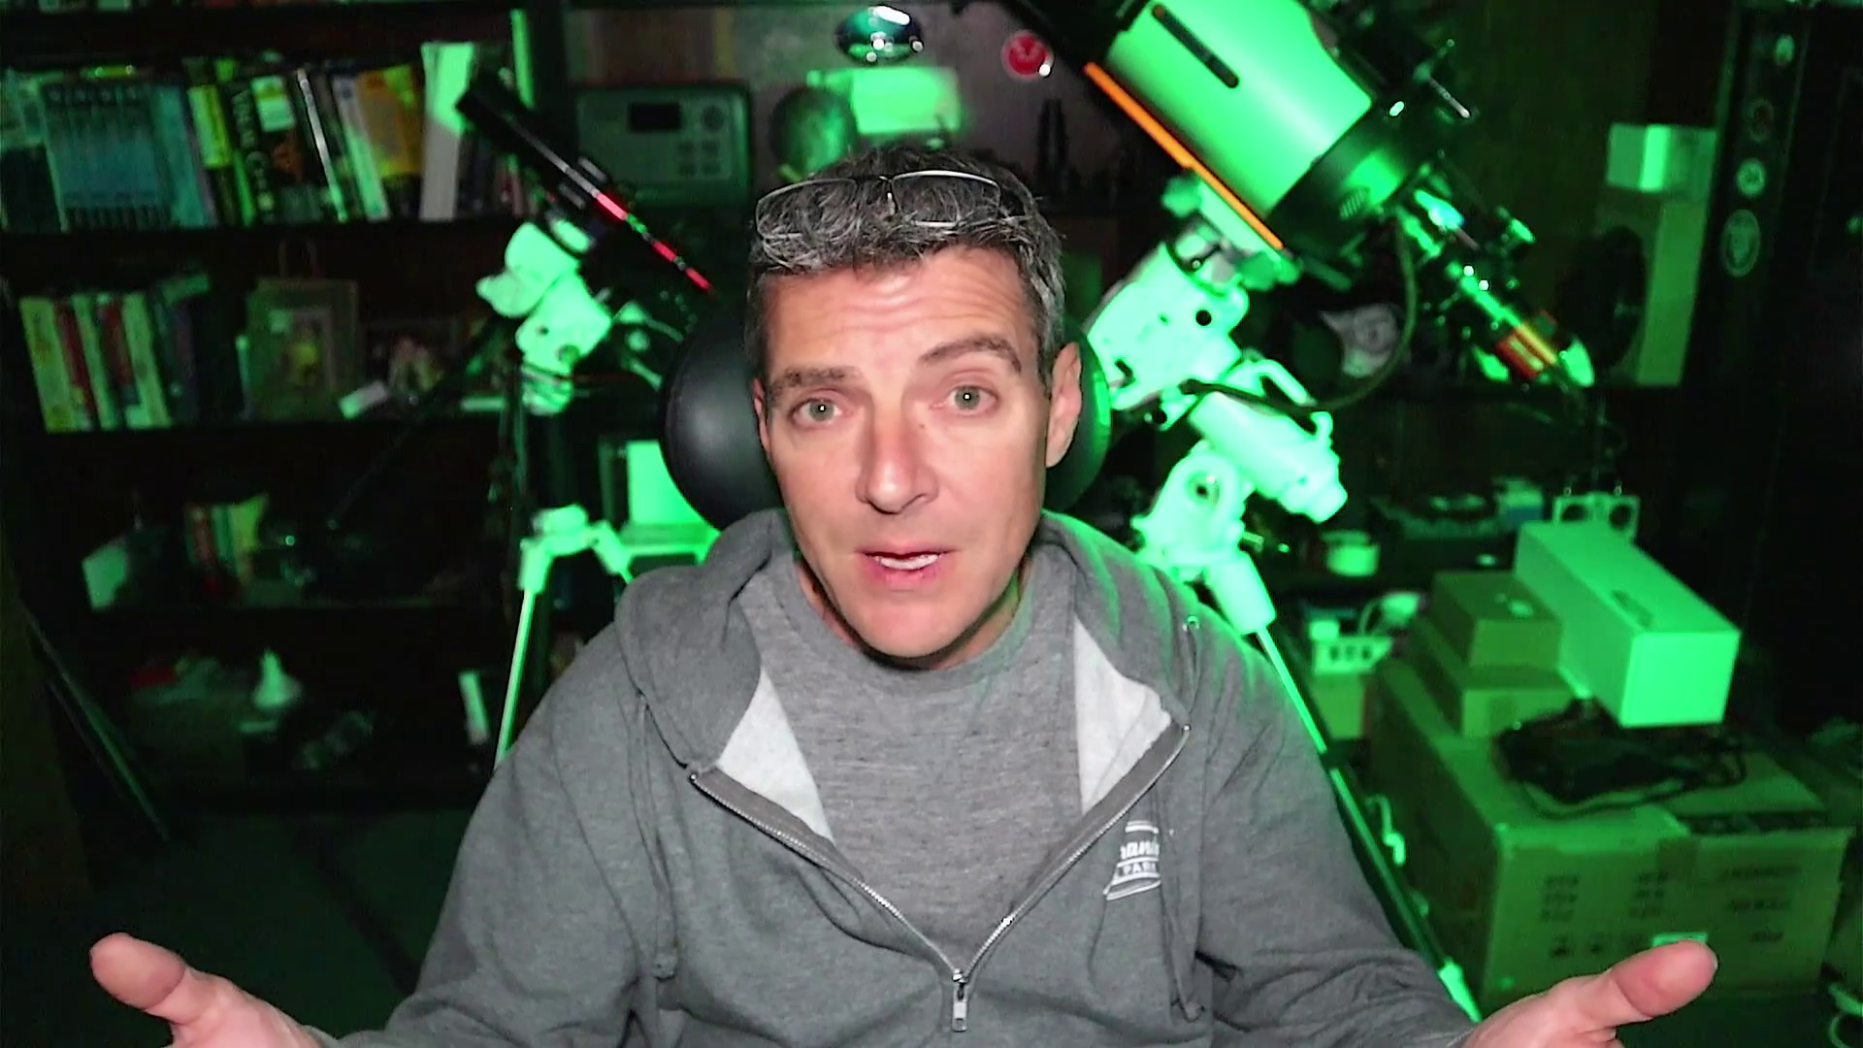